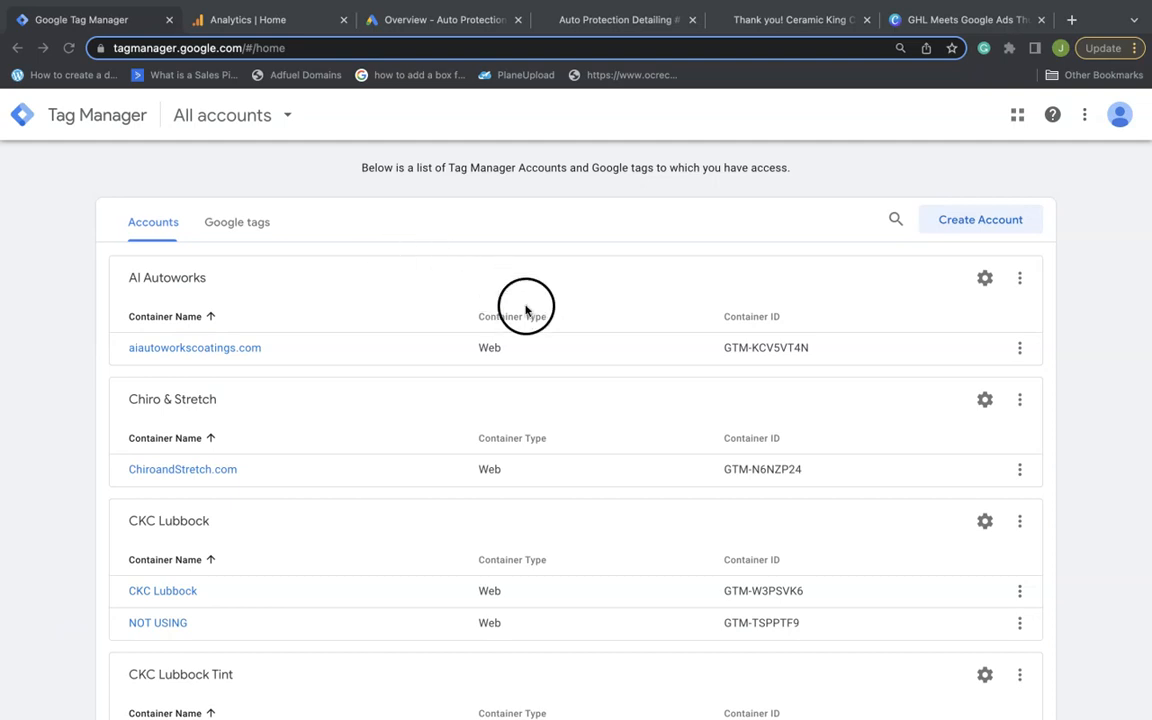
Start a new Tag Manager account named 'Auto Protection - Pinckney MI'
click(986, 222)
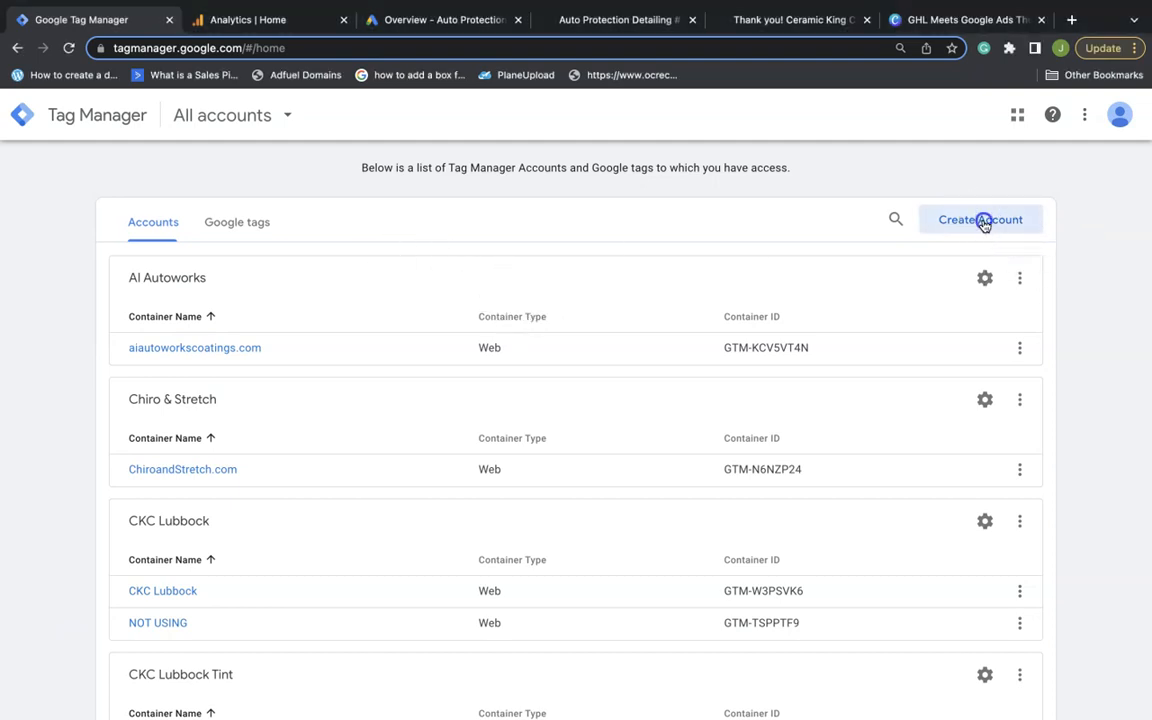
click(226, 337)
text(Auto)
text(Protection - Pinckney MI)
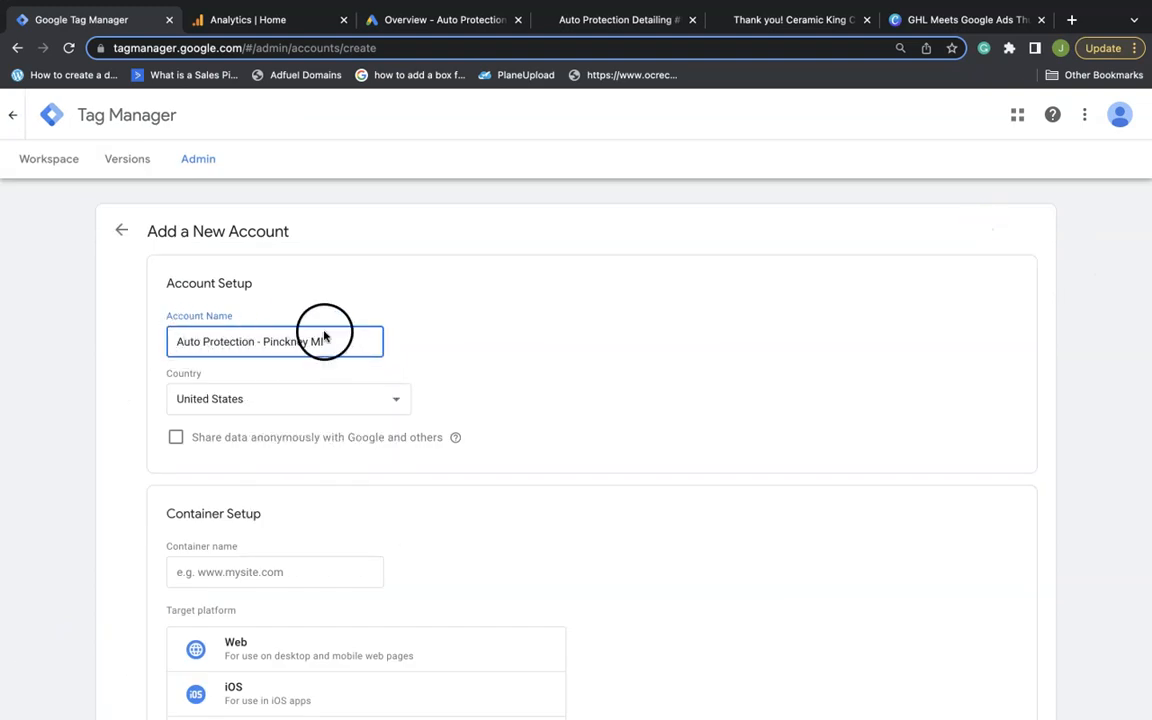
scroll(411, 548, down, 1)
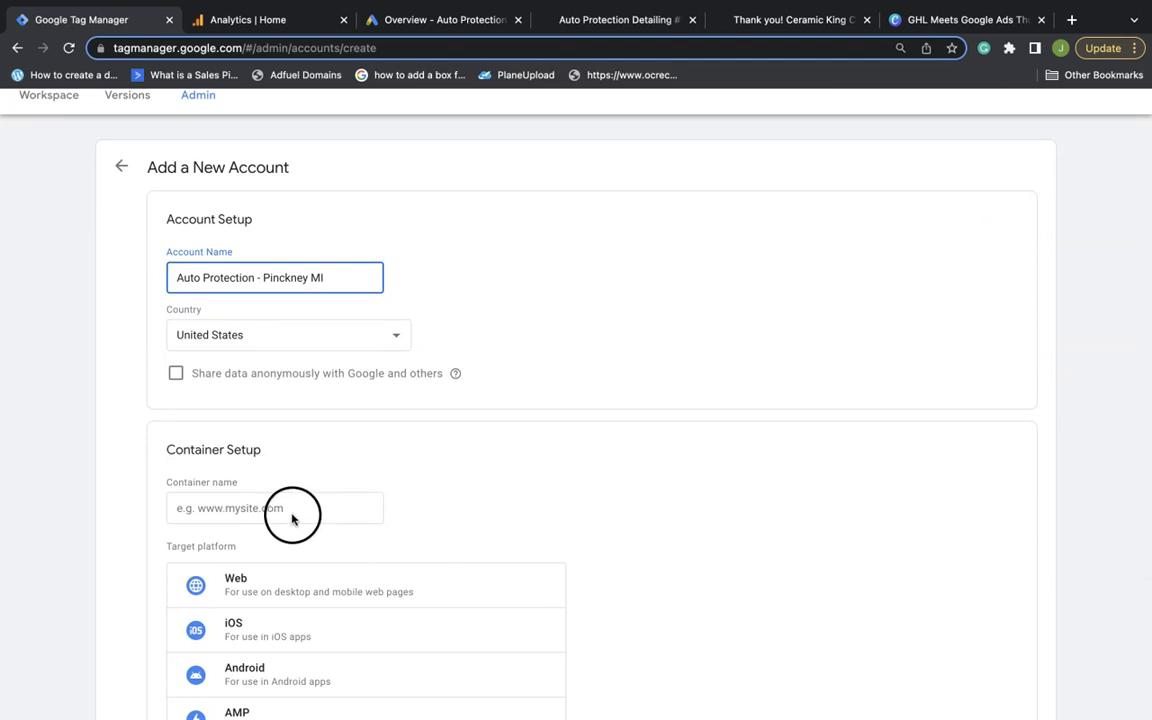
click(609, 58)
click(460, 88)
key(super+c)
click(125, 60)
click(352, 514)
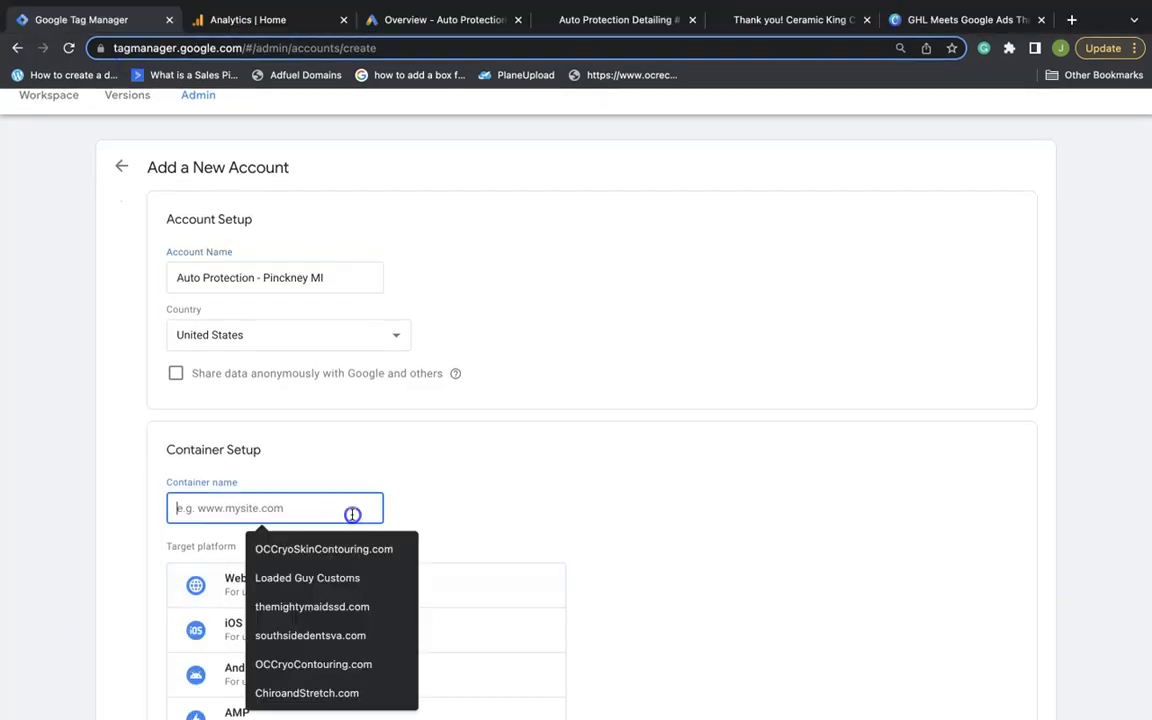
key(super+v)
drag(301, 512, 146, 501)
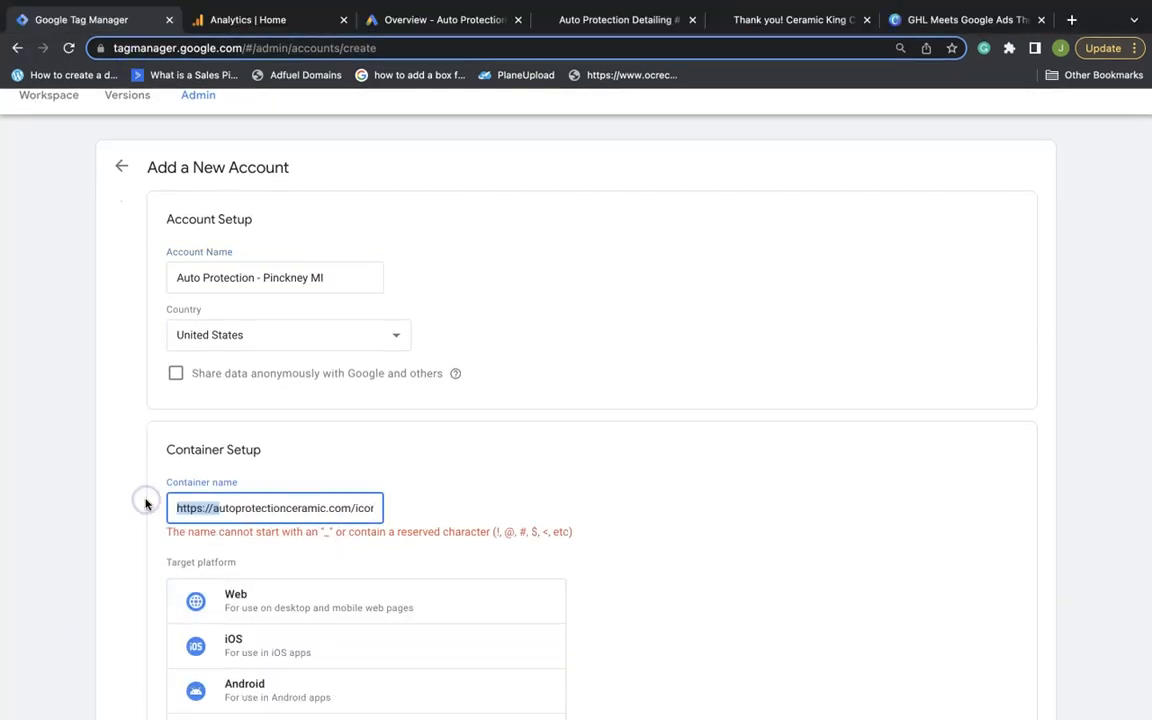
key(BackSpace)
click(273, 509)
click(410, 515)
Choose Web as the target platform, create the account and container, and accept the terms
click(233, 497)
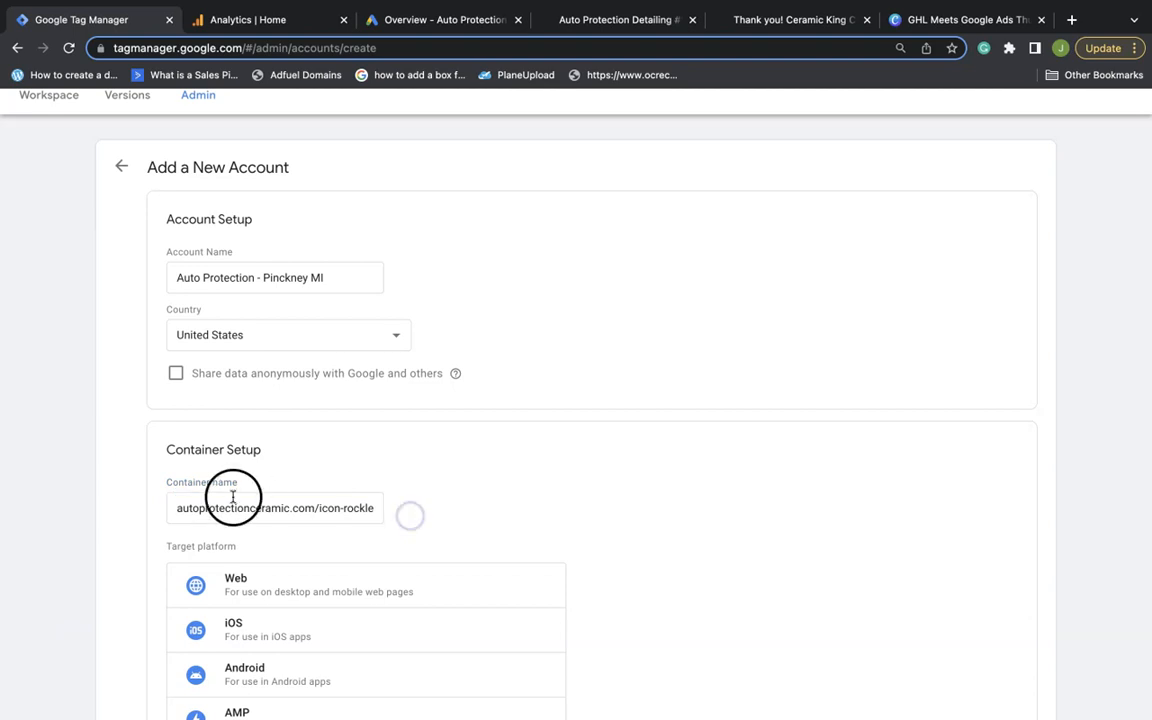
scroll(260, 510, down, 3)
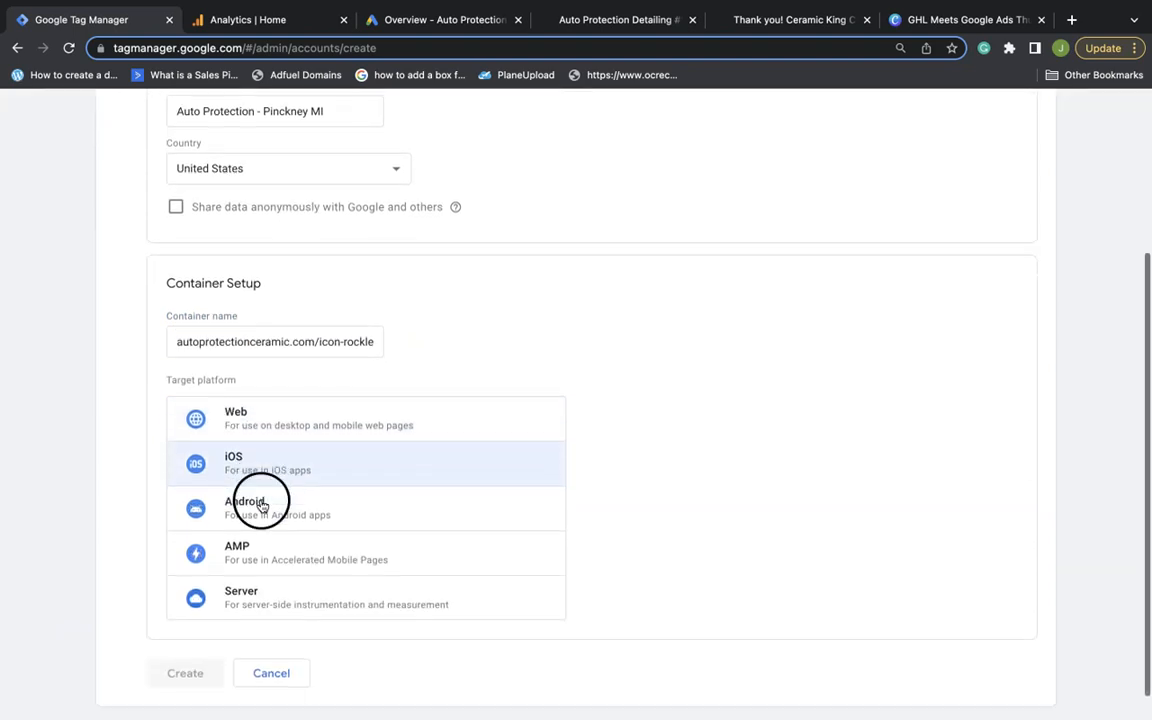
click(248, 416)
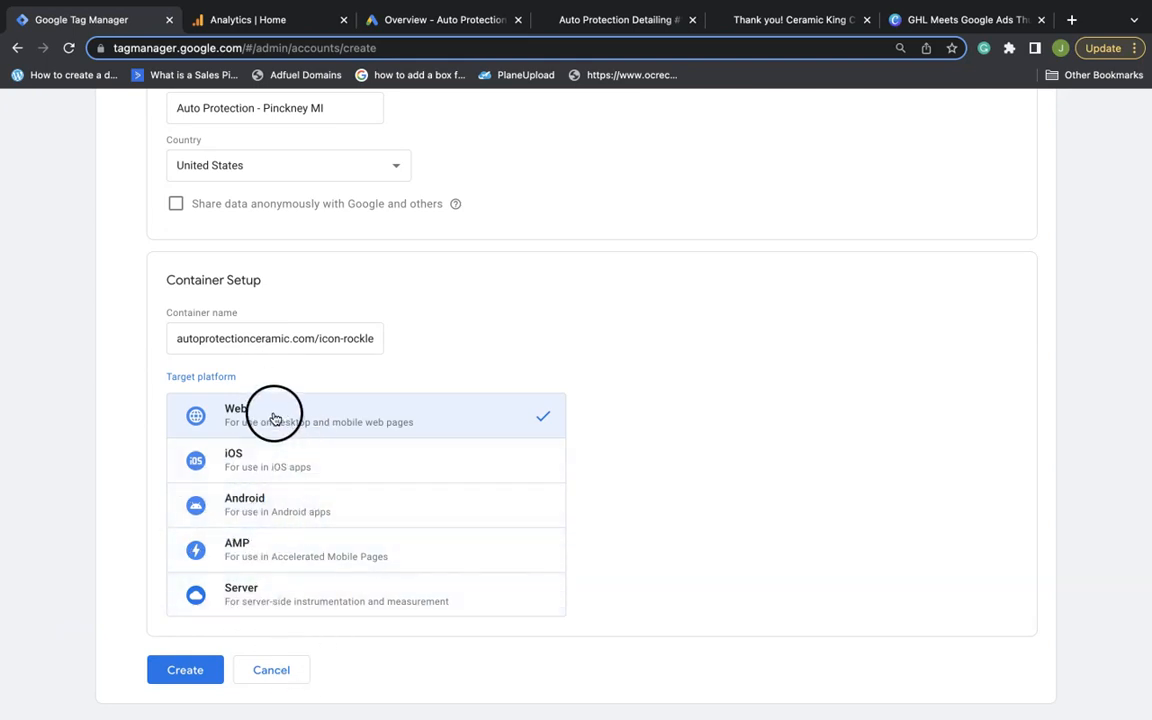
click(200, 670)
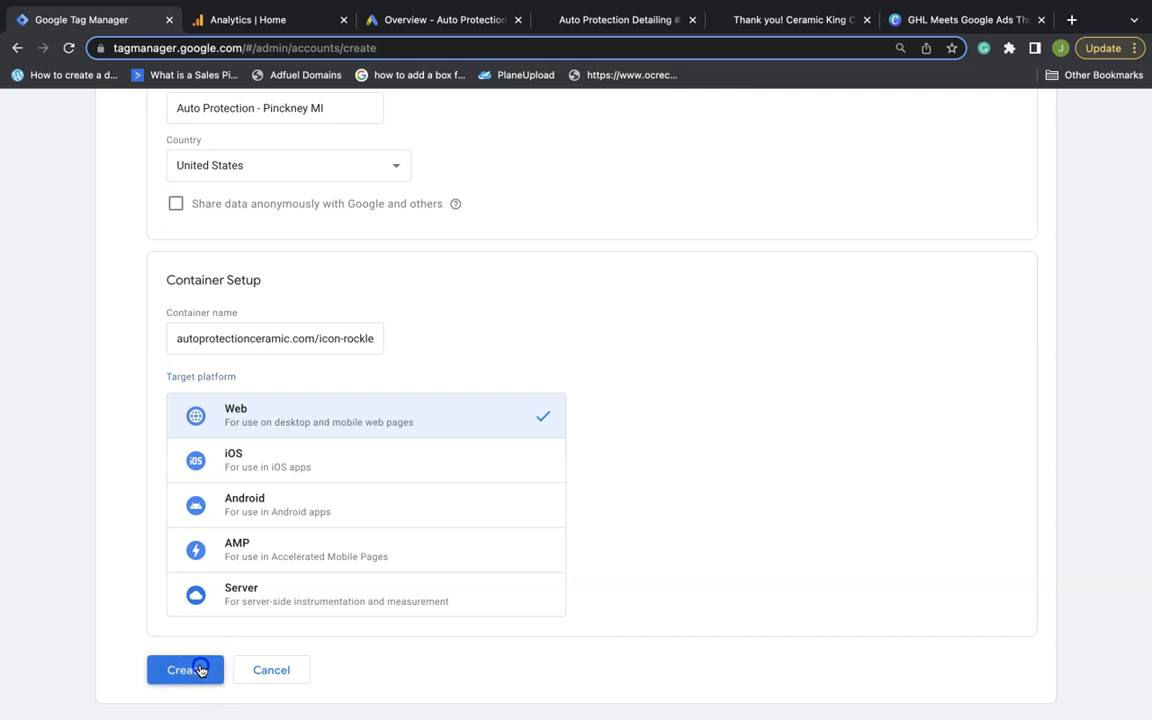
scroll(411, 600, down, 2)
click(256, 698)
click(1030, 114)
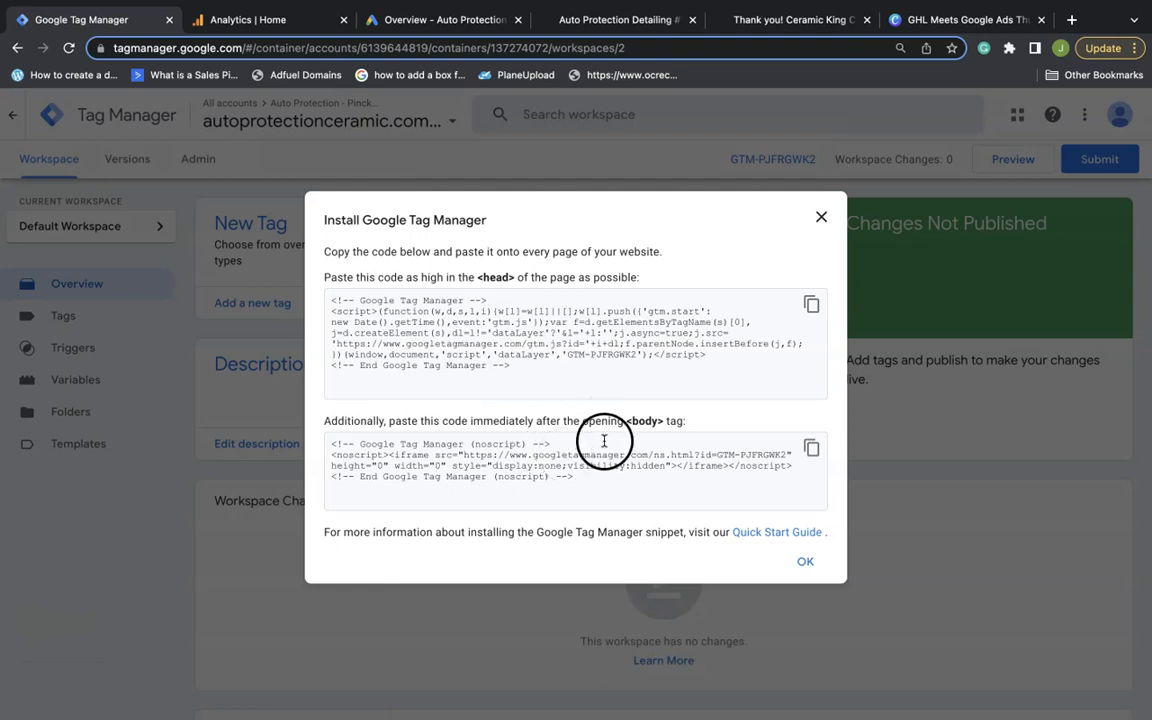
Copy the container's head install snippet and bring up GoHighLevel's website pages
click(811, 305)
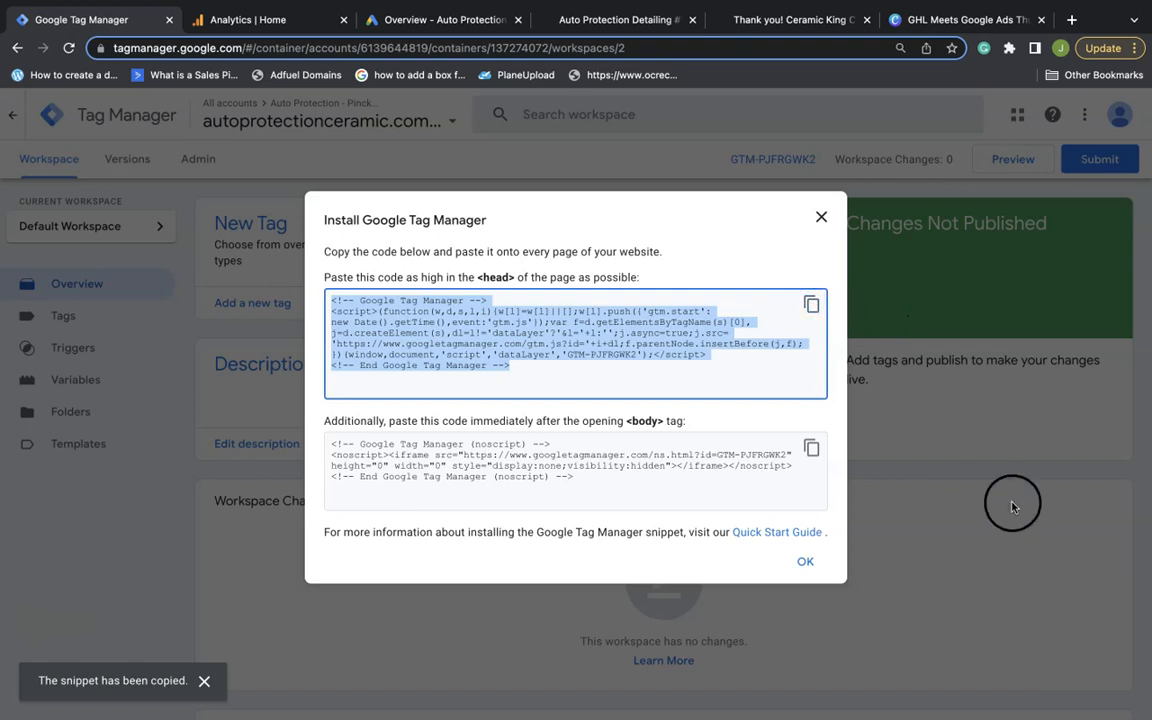
mouse_move(1088, 708)
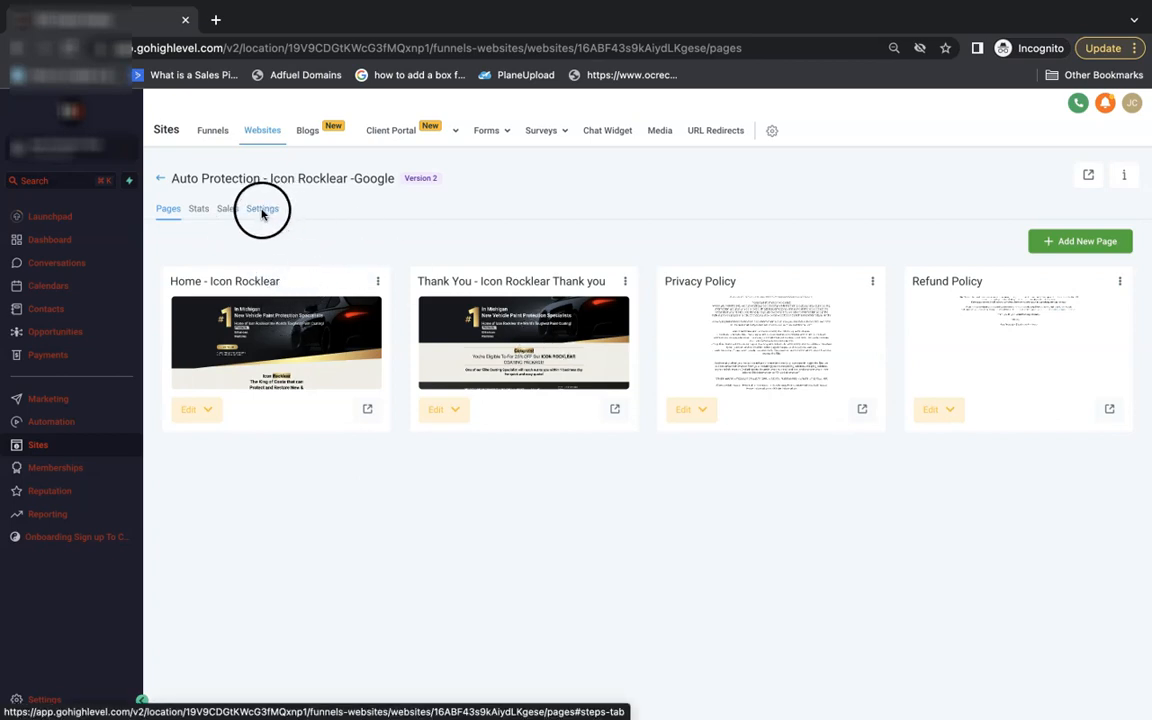
Paste the Tag Manager head and noscript body snippets into the website's tracking code and save
click(264, 214)
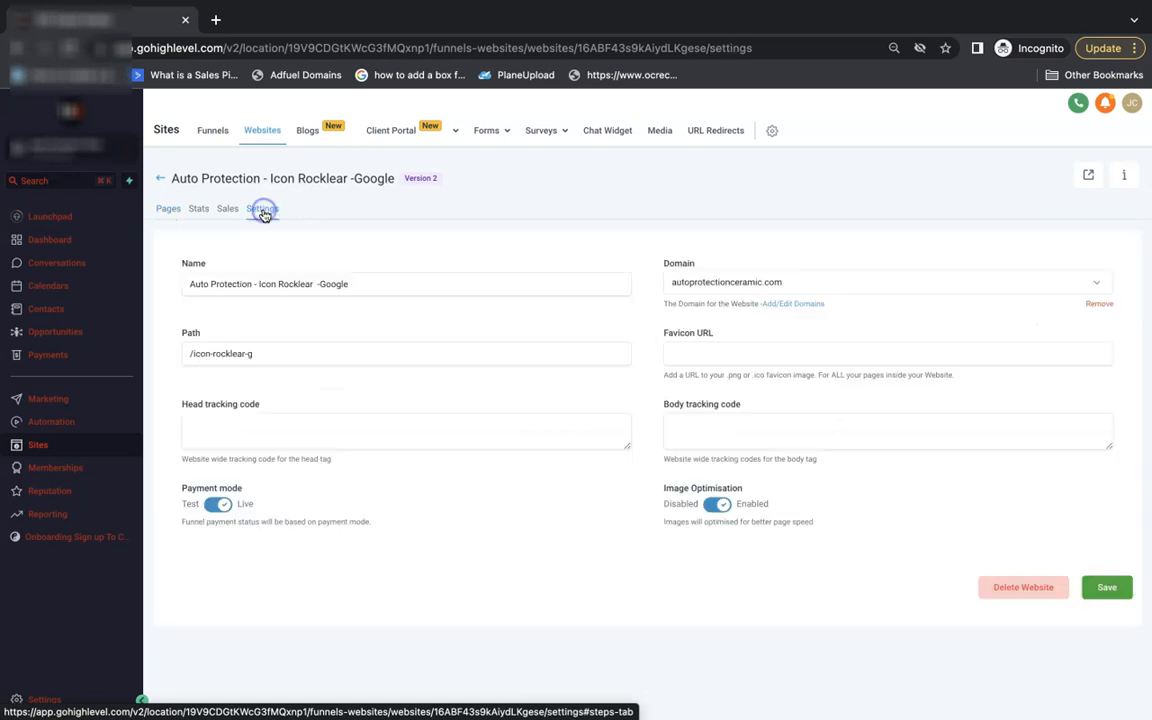
click(243, 420)
key(super+v)
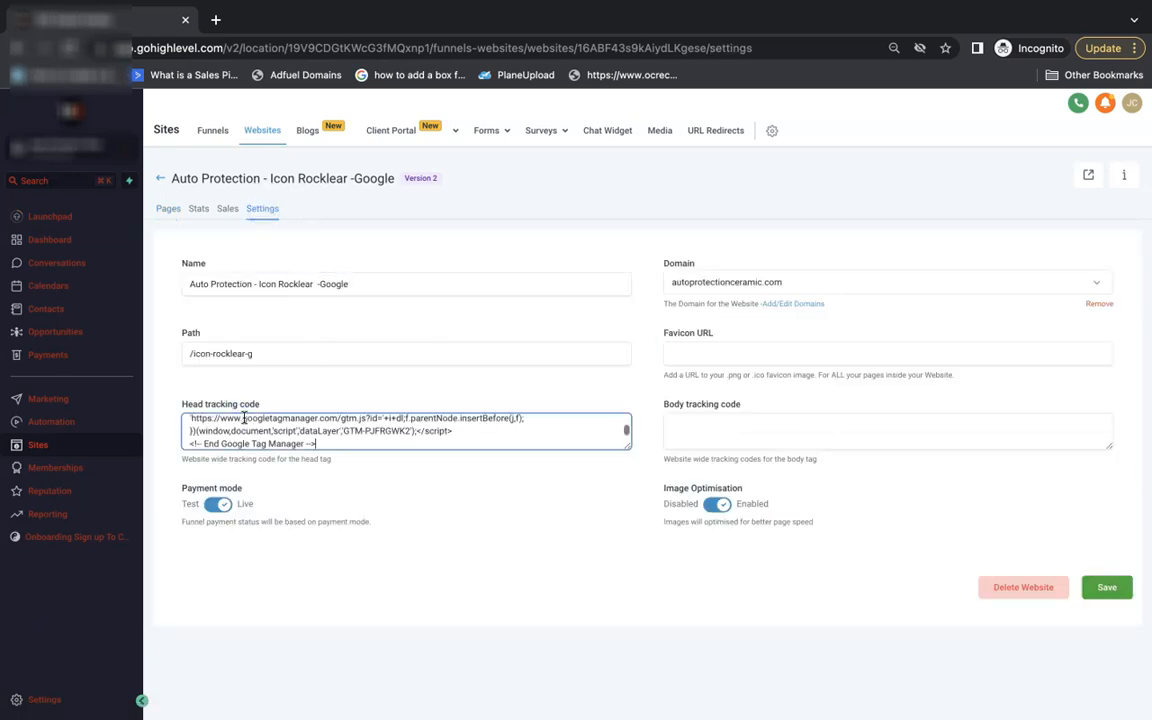
mouse_move(1093, 707)
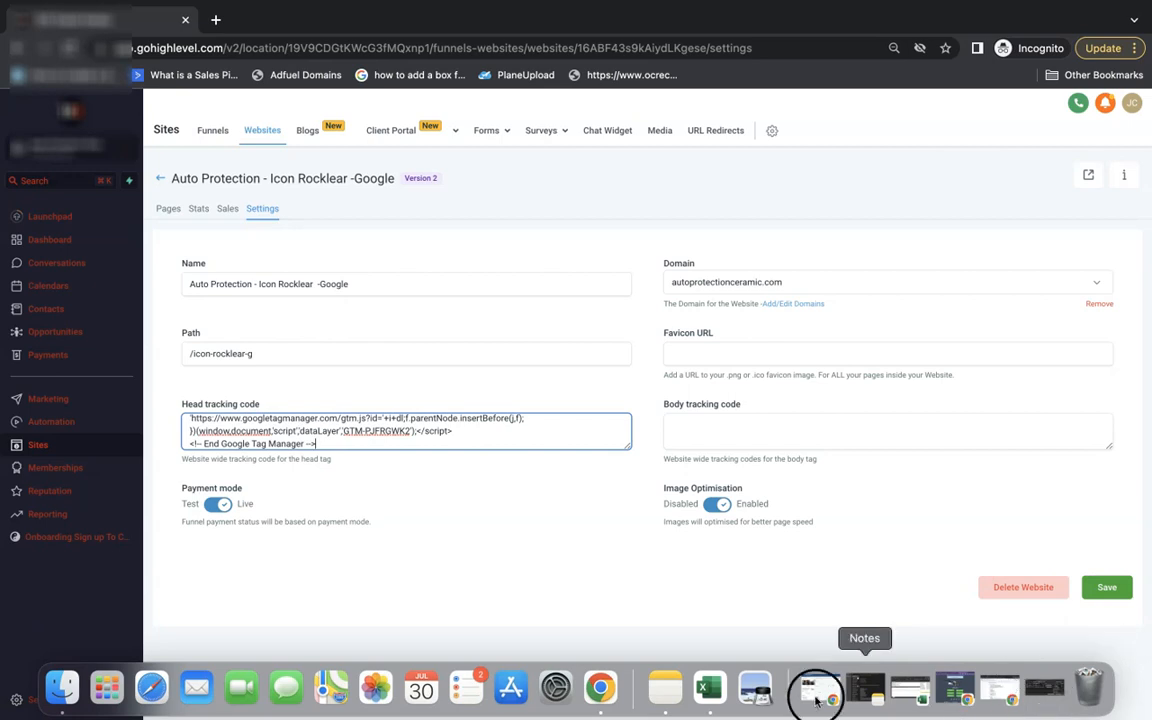
click(600, 686)
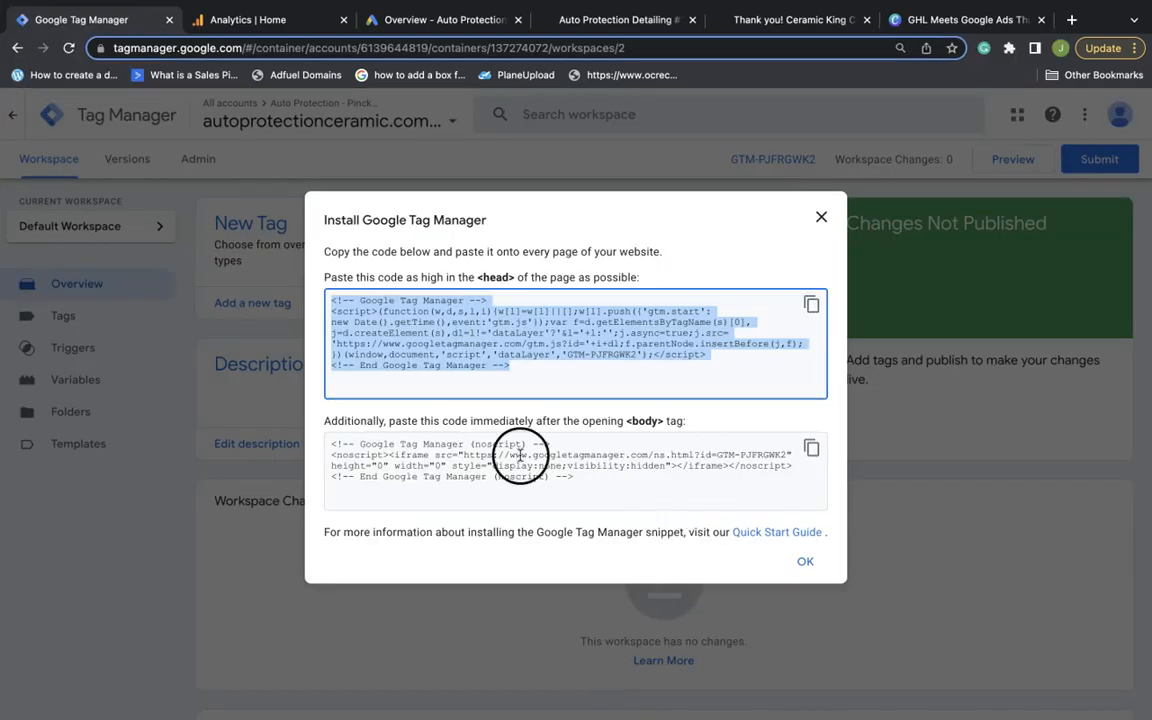
click(738, 423)
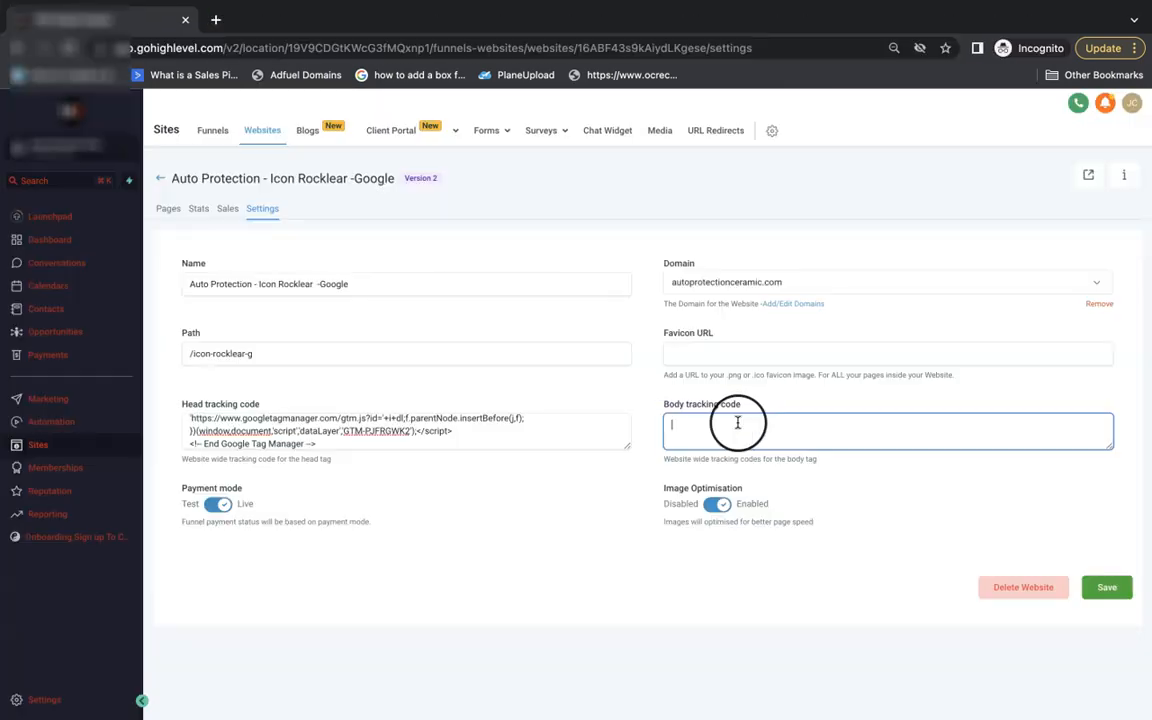
key(ctrl+v)
click(1118, 587)
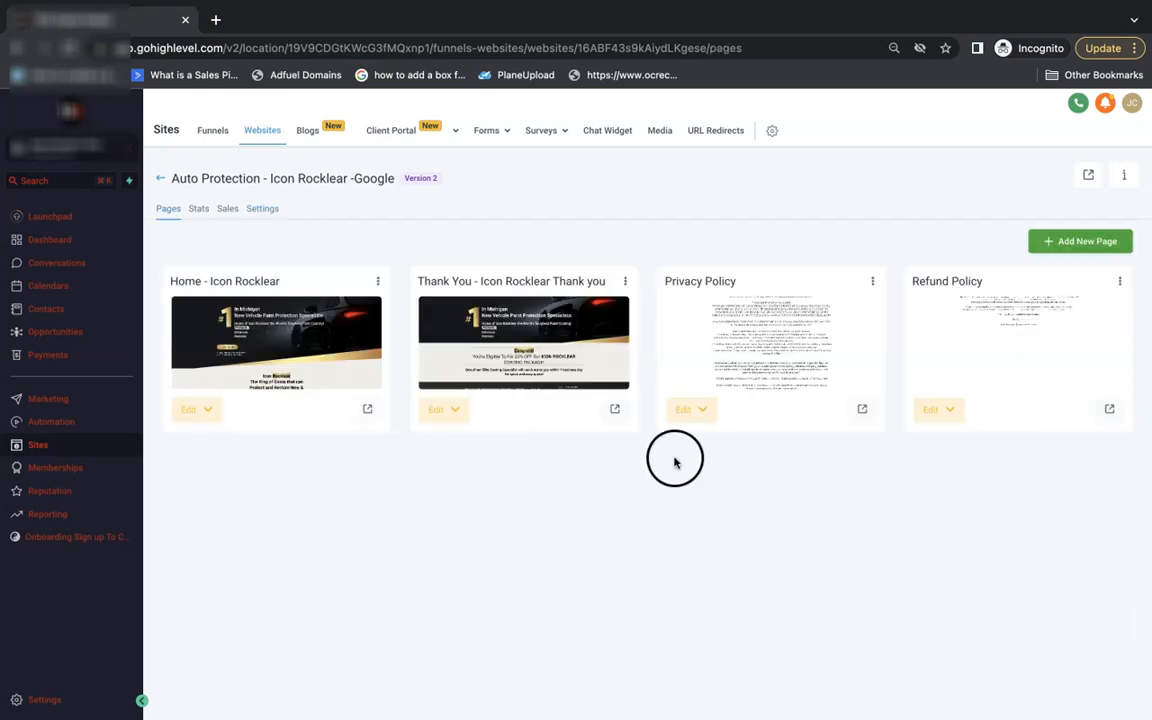
click(802, 694)
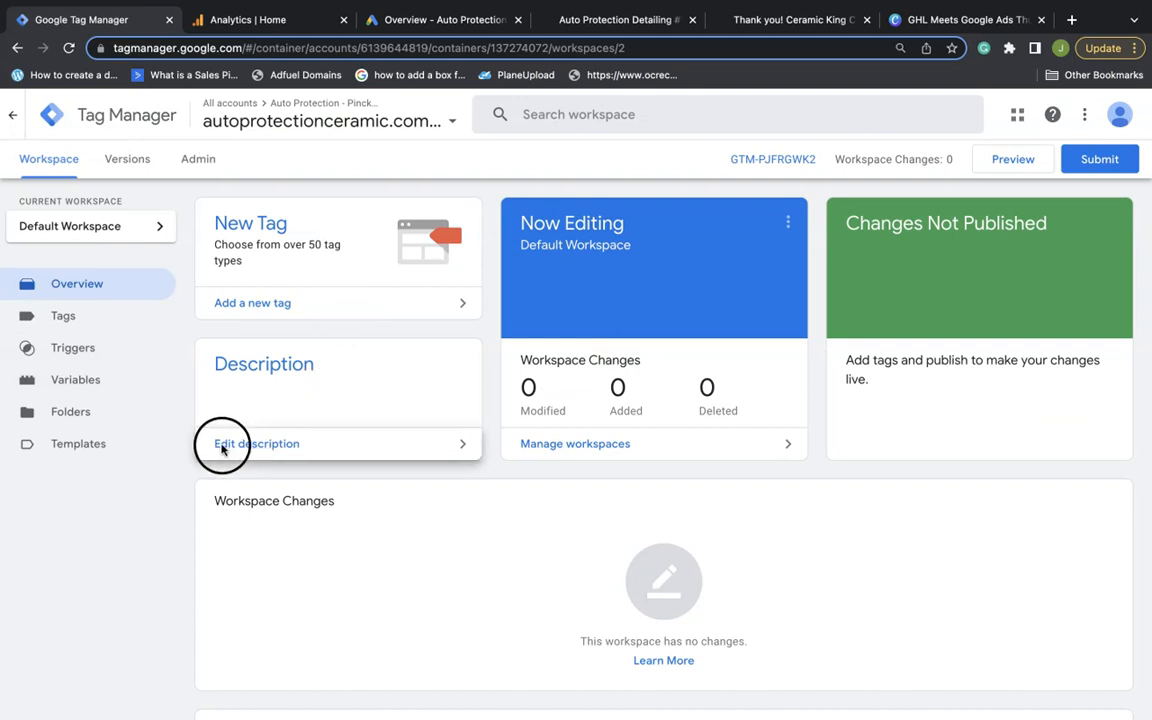
Enable built-in variables such as Environment Name and Container ID, then view the empty Tags list
click(88, 389)
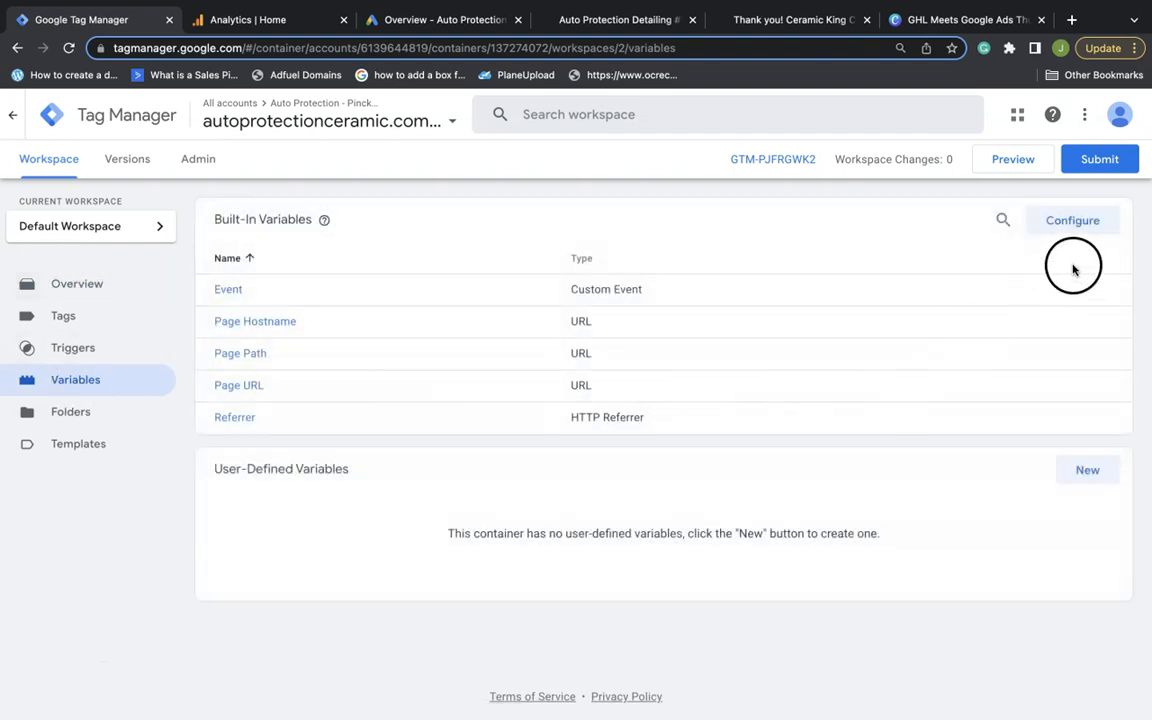
click(1062, 224)
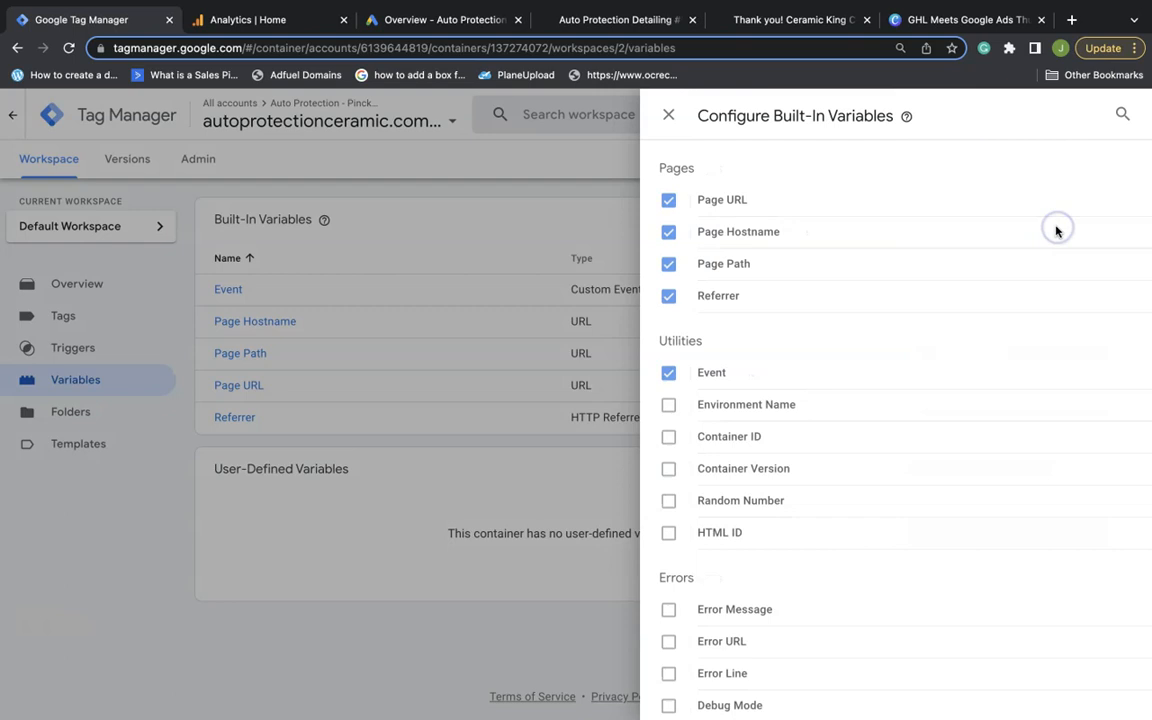
click(683, 416)
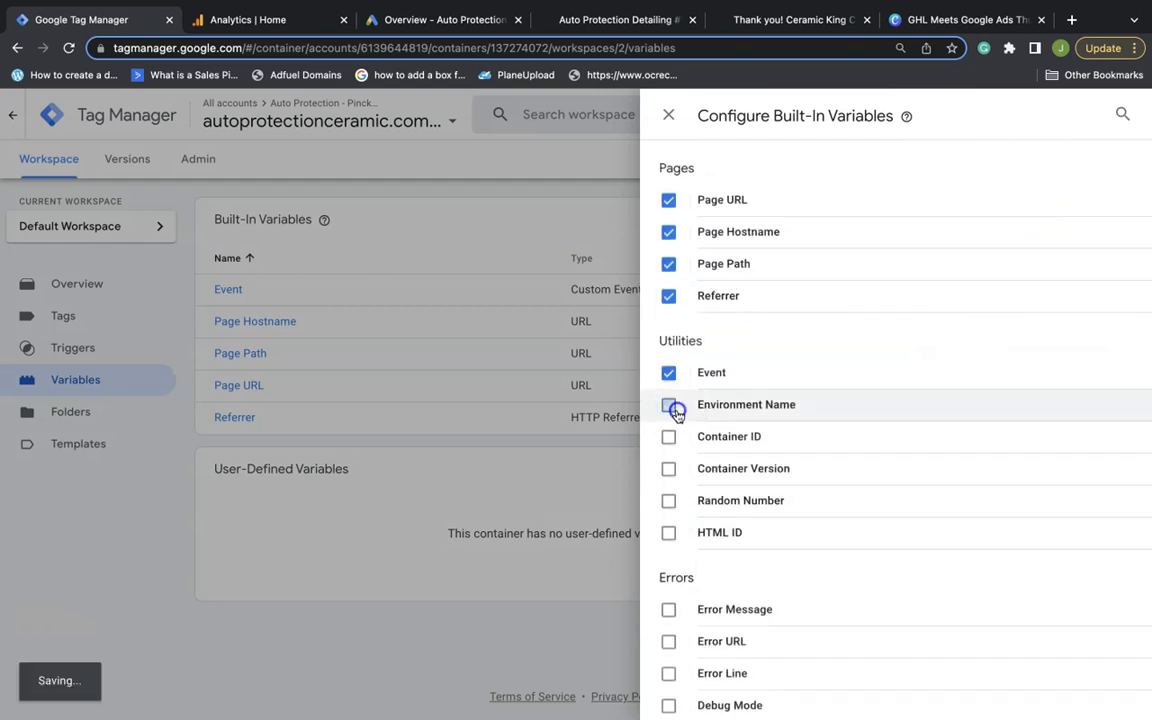
click(665, 441)
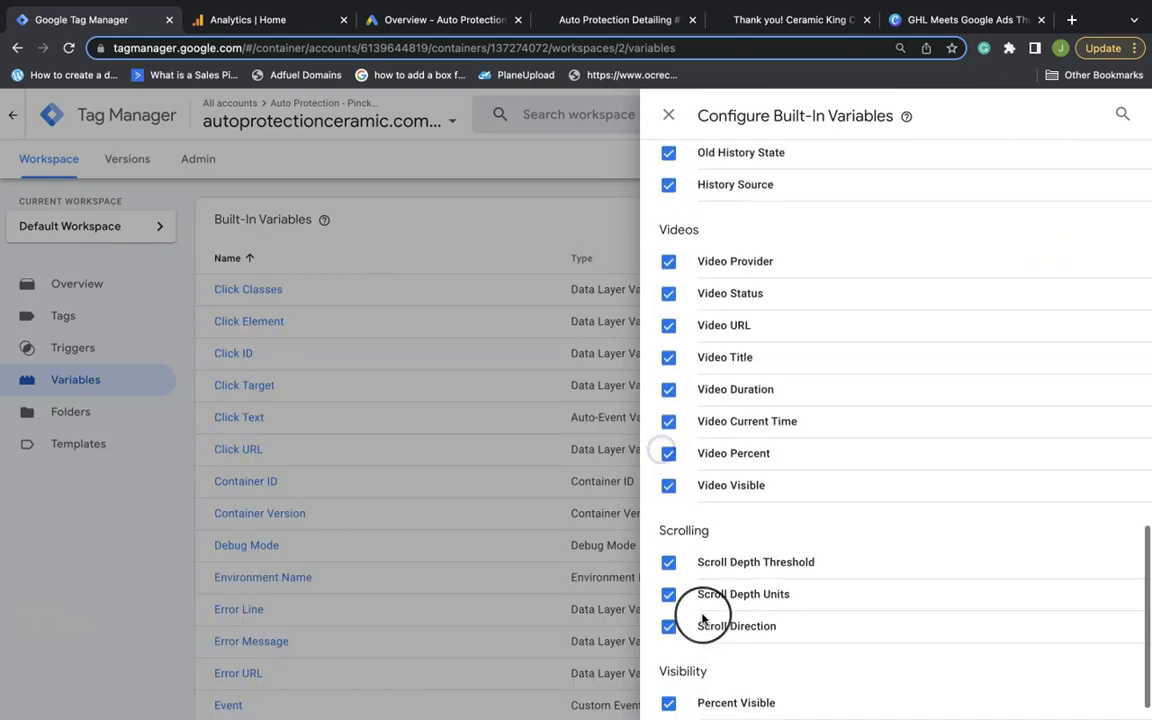
scroll(690, 612, up, 3)
scroll(703, 618, up, 12)
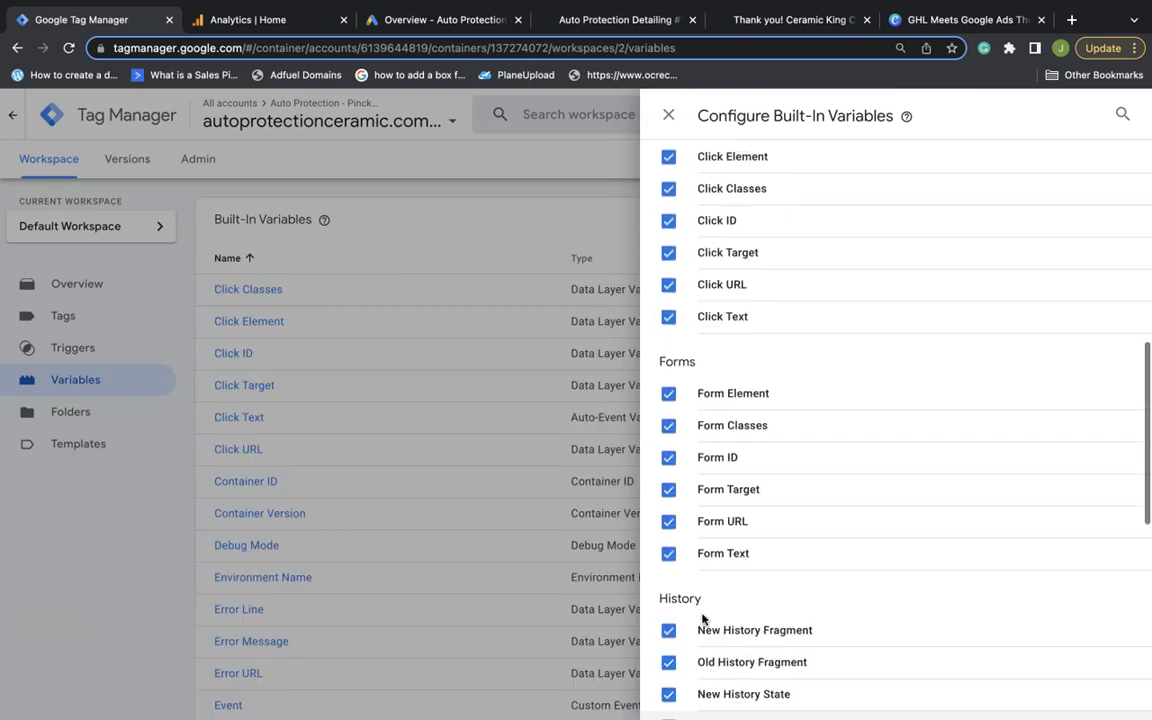
click(667, 113)
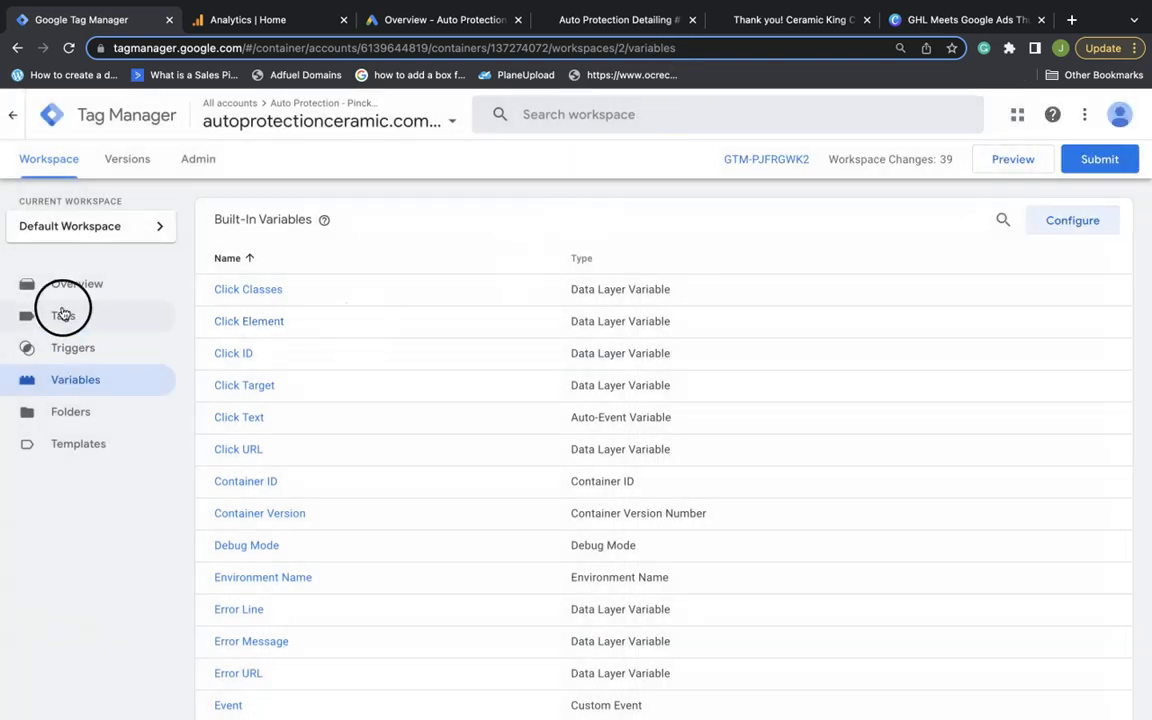
click(61, 315)
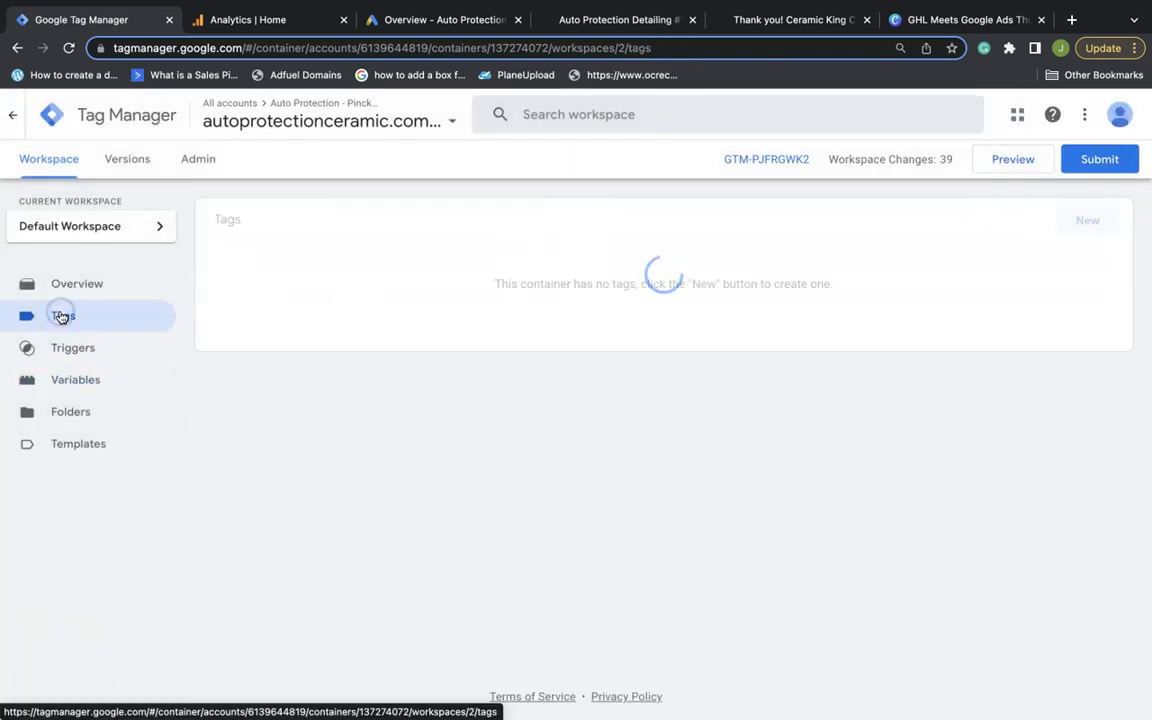
click(82, 314)
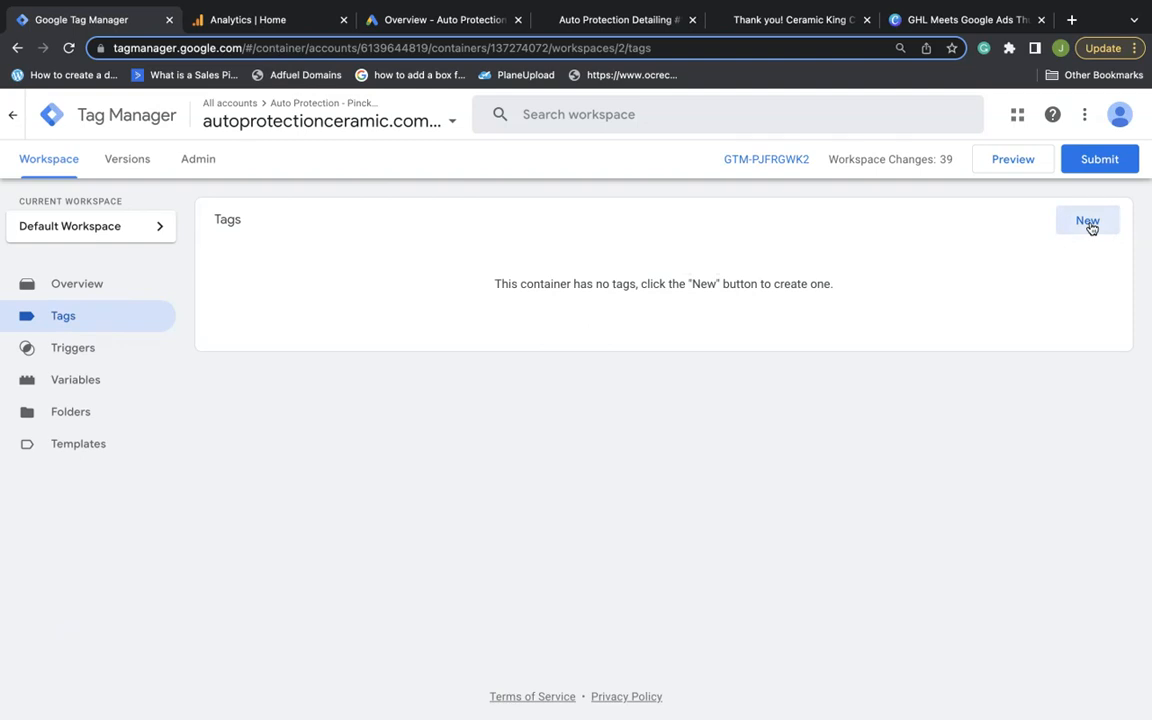
Create a new tag titled GA4 Insertion Tag of type Google Analytics: GA4 Configuration
click(1089, 224)
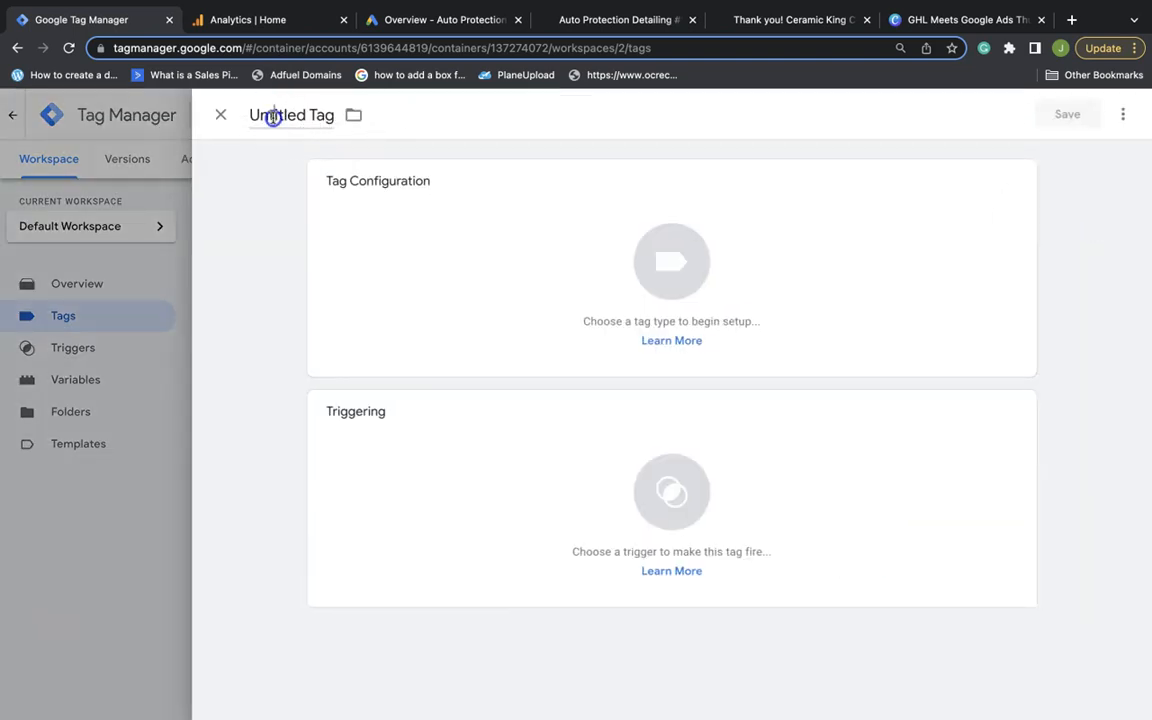
double_click(273, 117)
text(GA4)
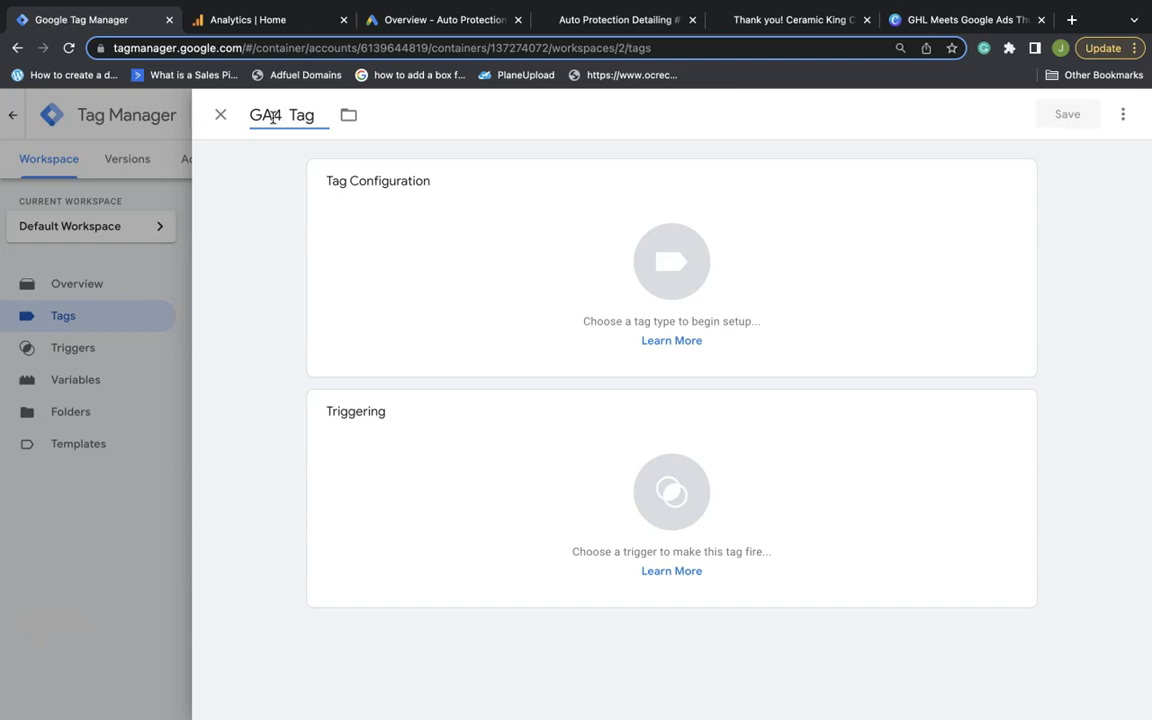
text(on)
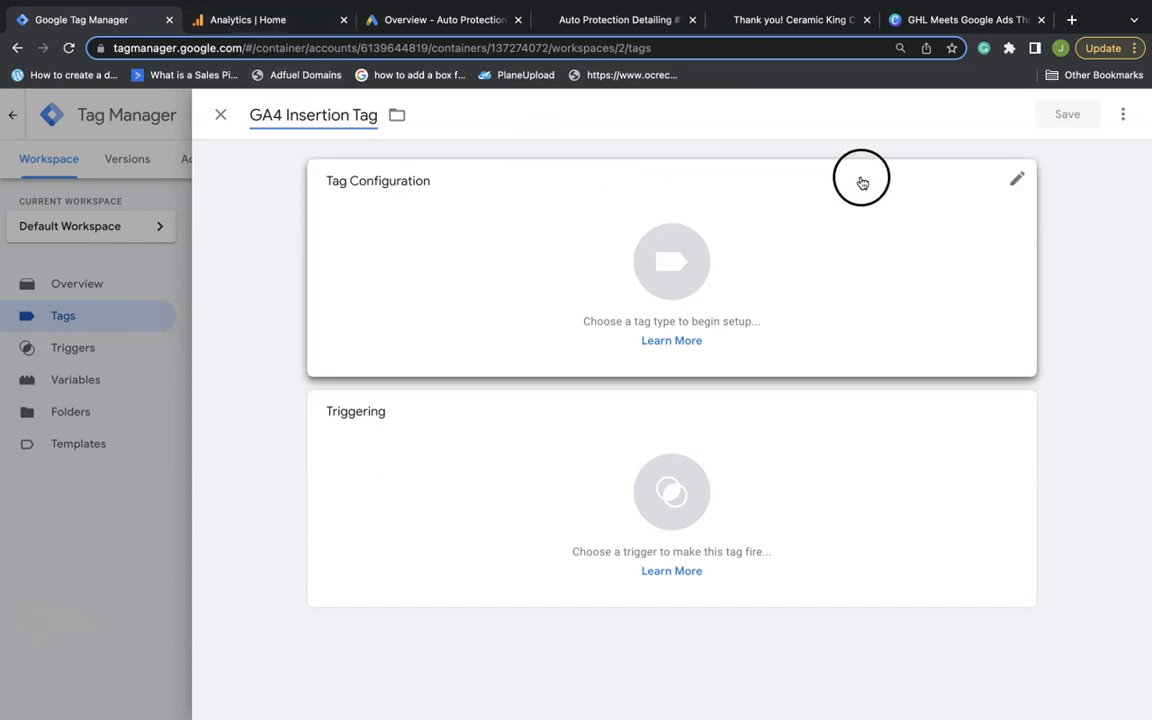
click(1018, 181)
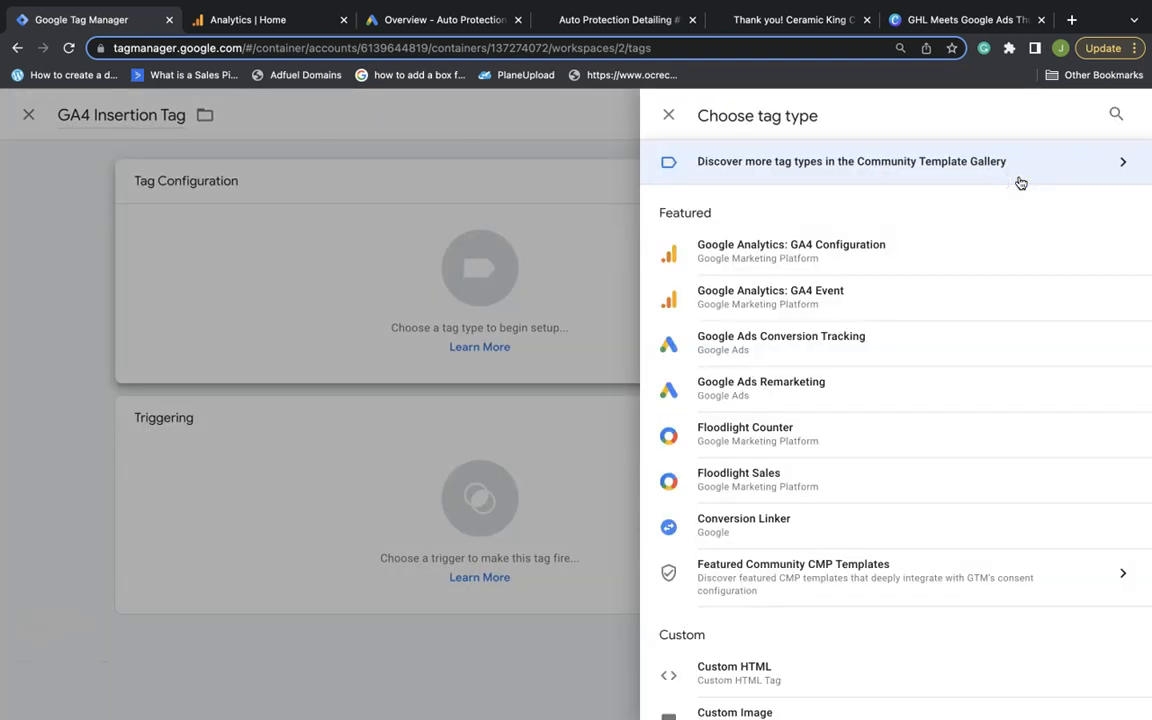
click(818, 246)
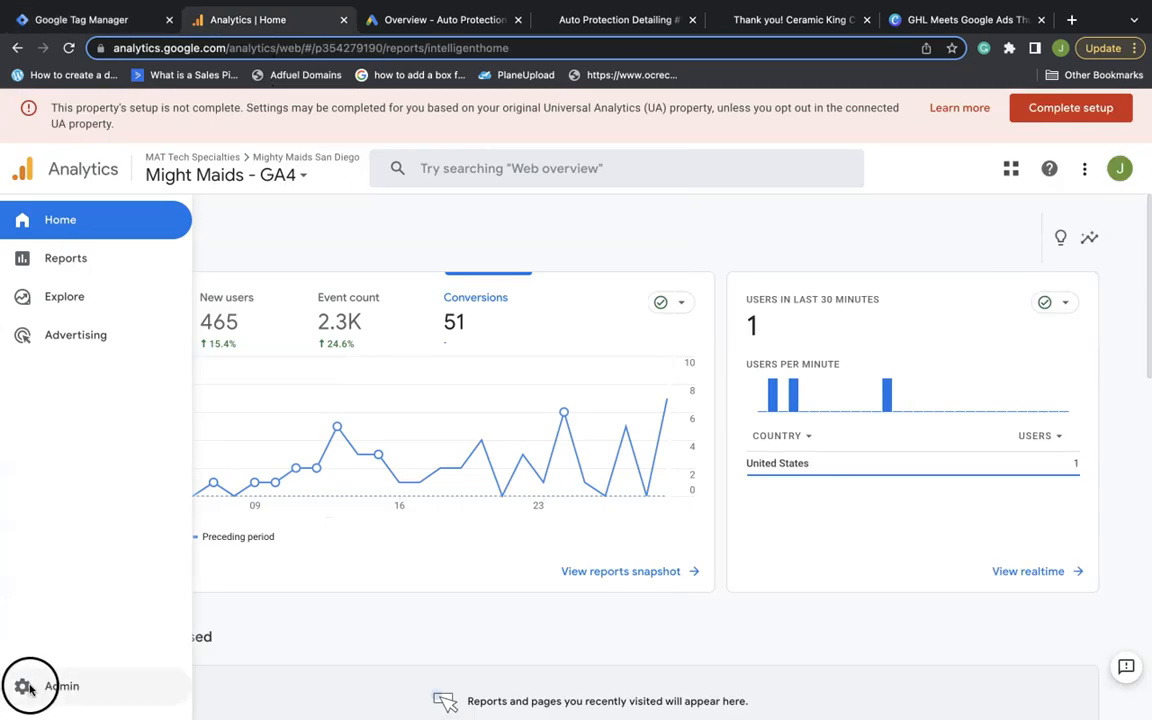
Create an Analytics account named 'Auto Protection - Pinckney MI' and proceed to property creation
click(22, 688)
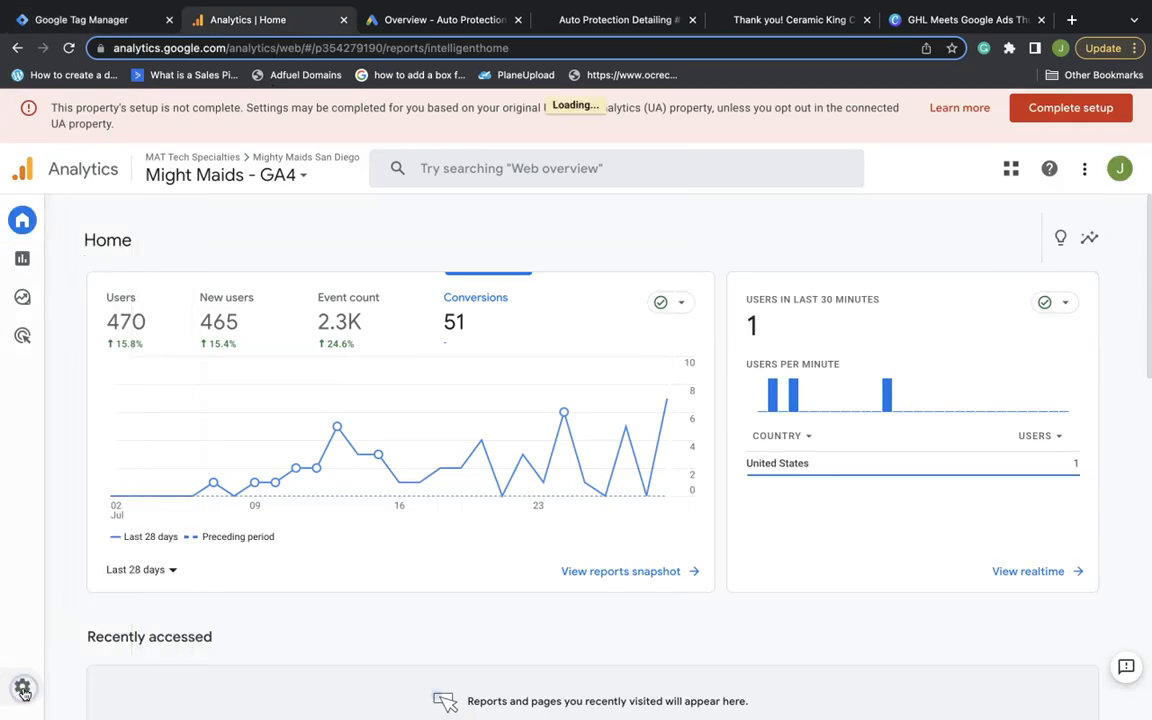
click(505, 395)
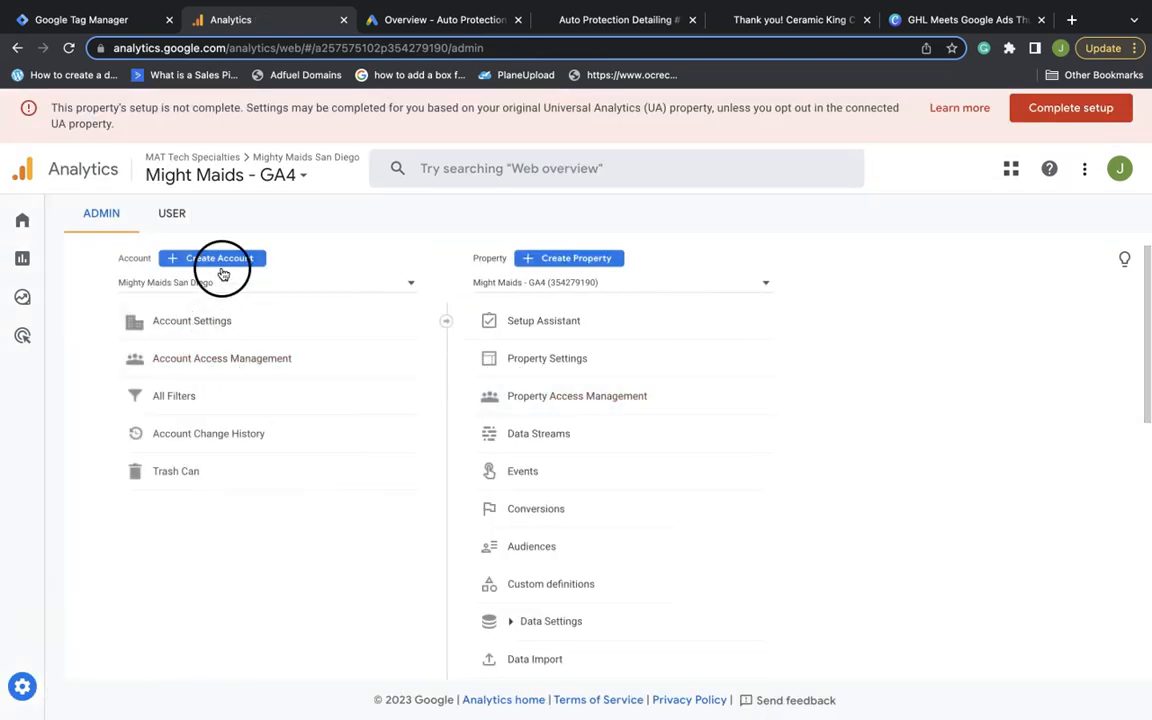
click(220, 260)
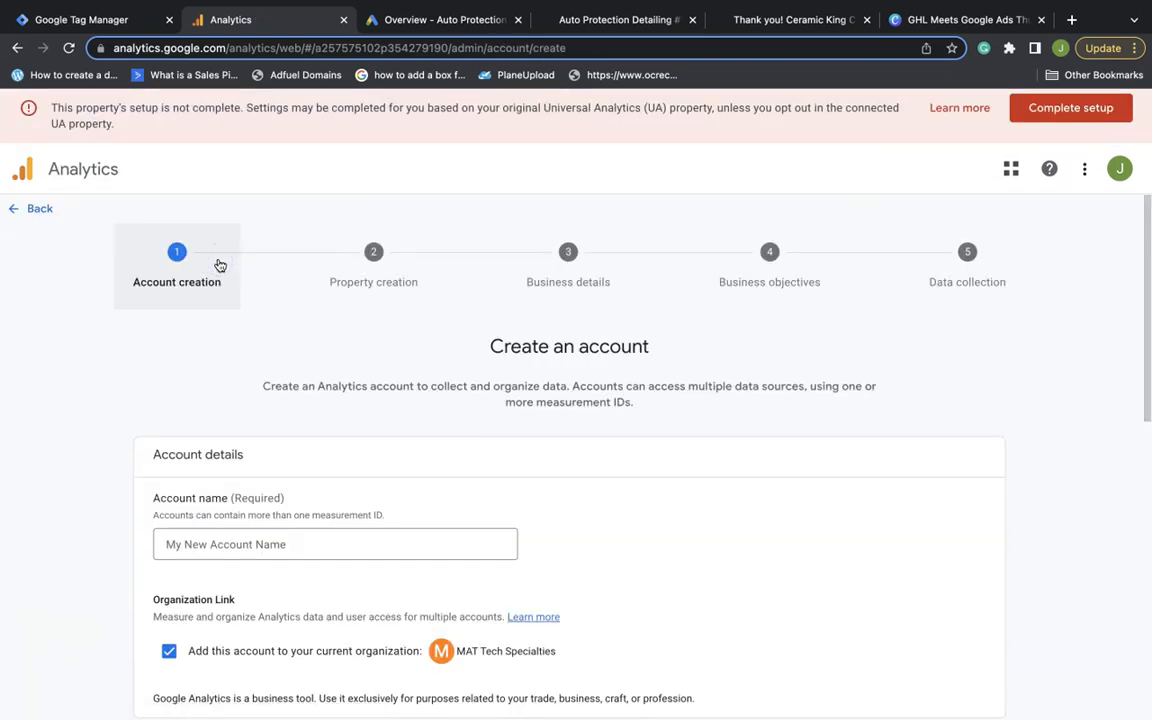
click(392, 545)
text(Au)
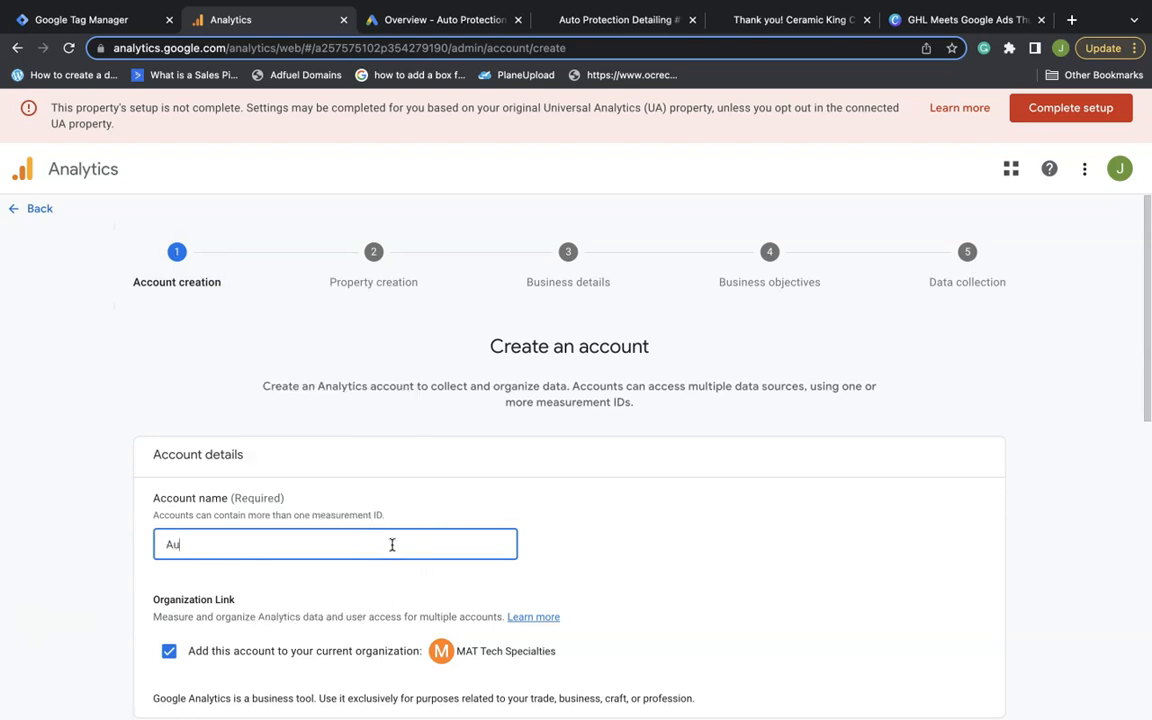
text(to Protection - Pinckney MI)
scroll(392, 544, down, 2)
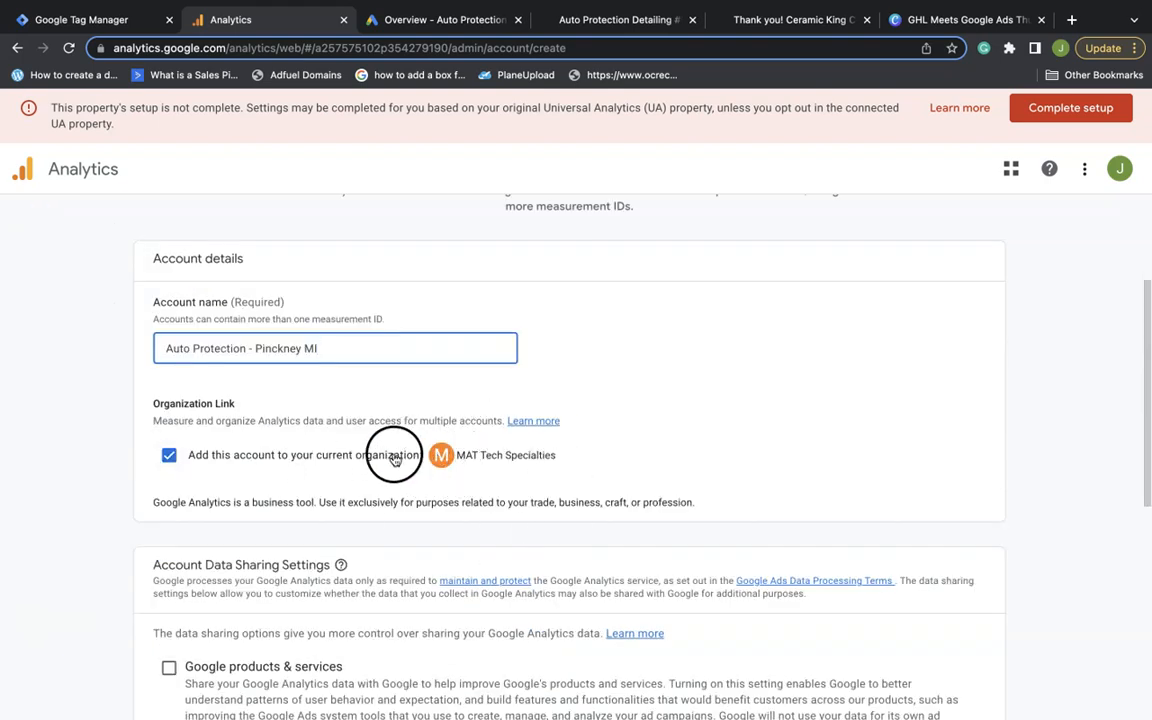
scroll(388, 491, down, 3)
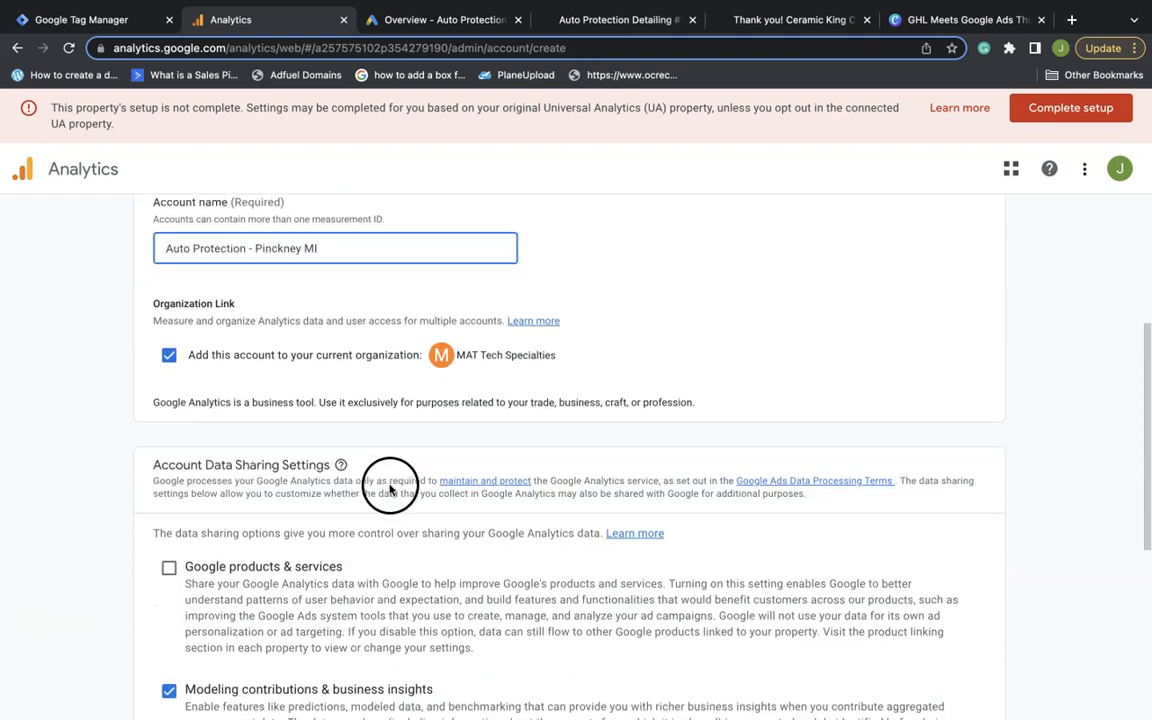
scroll(322, 477, down, 3)
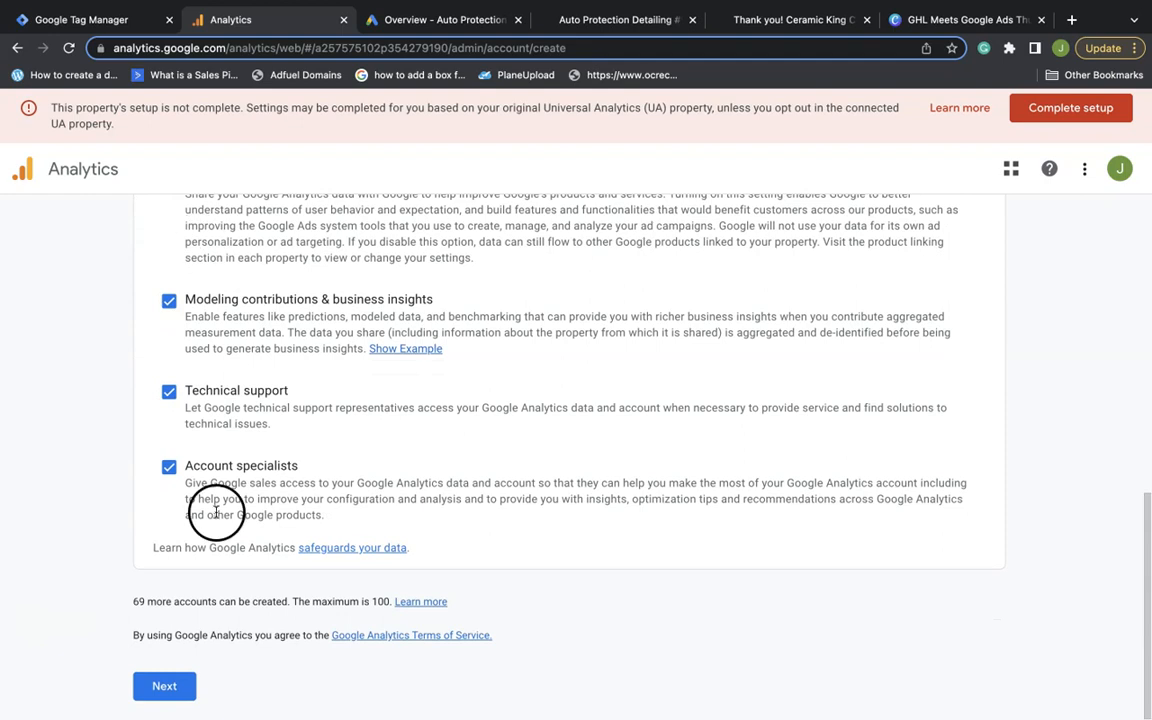
click(185, 692)
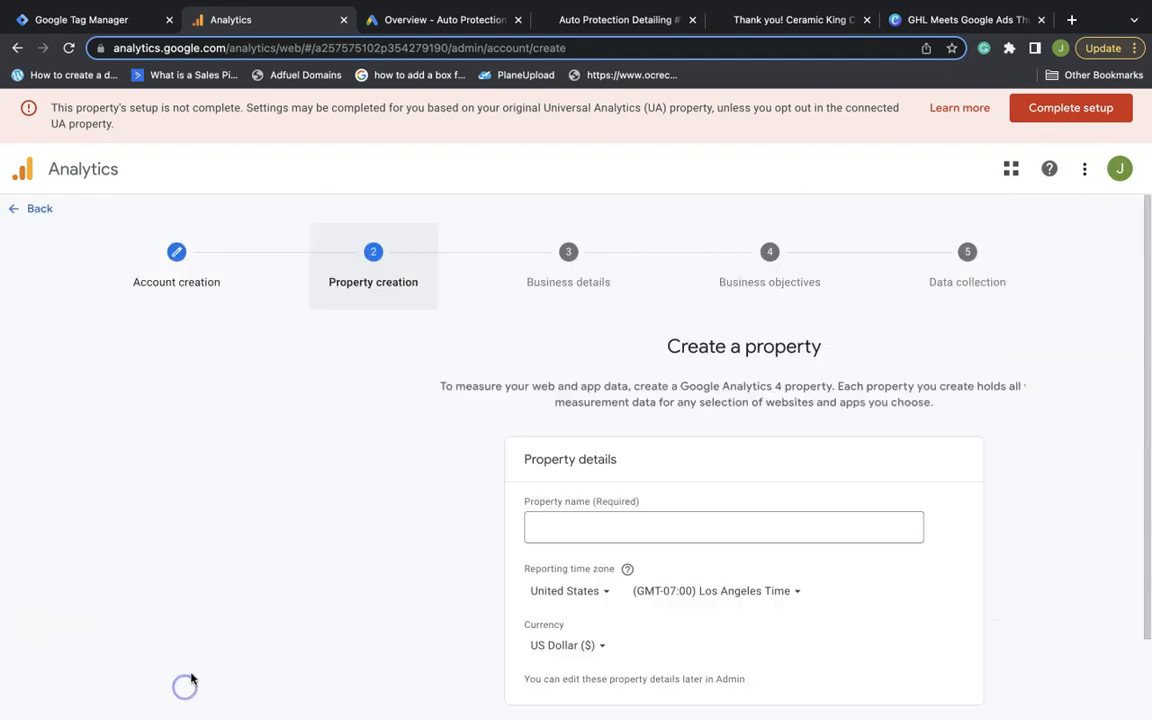
scroll(432, 520, down, 1)
click(406, 486)
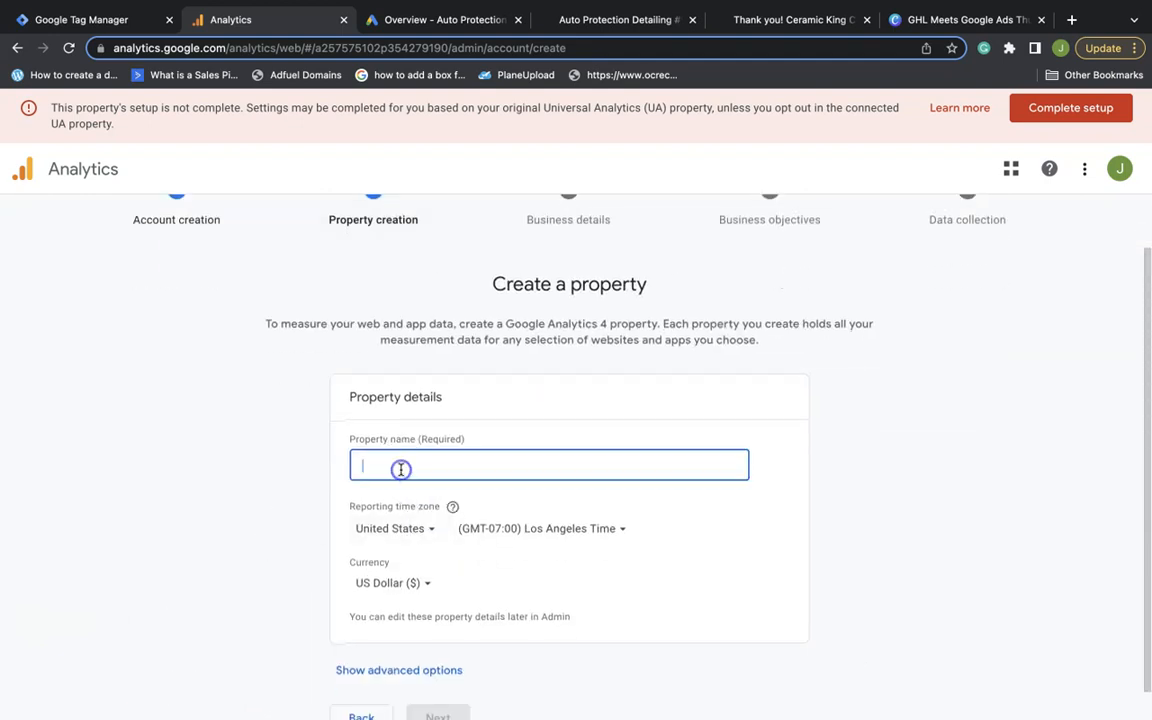
click(605, 20)
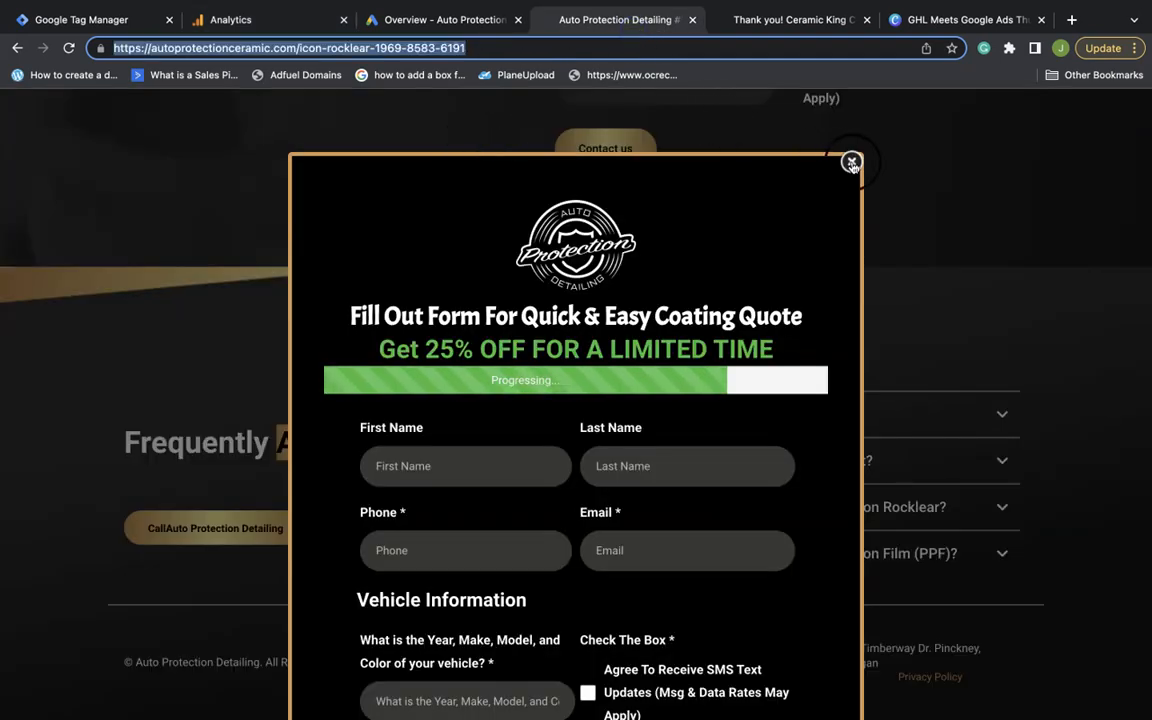
click(447, 117)
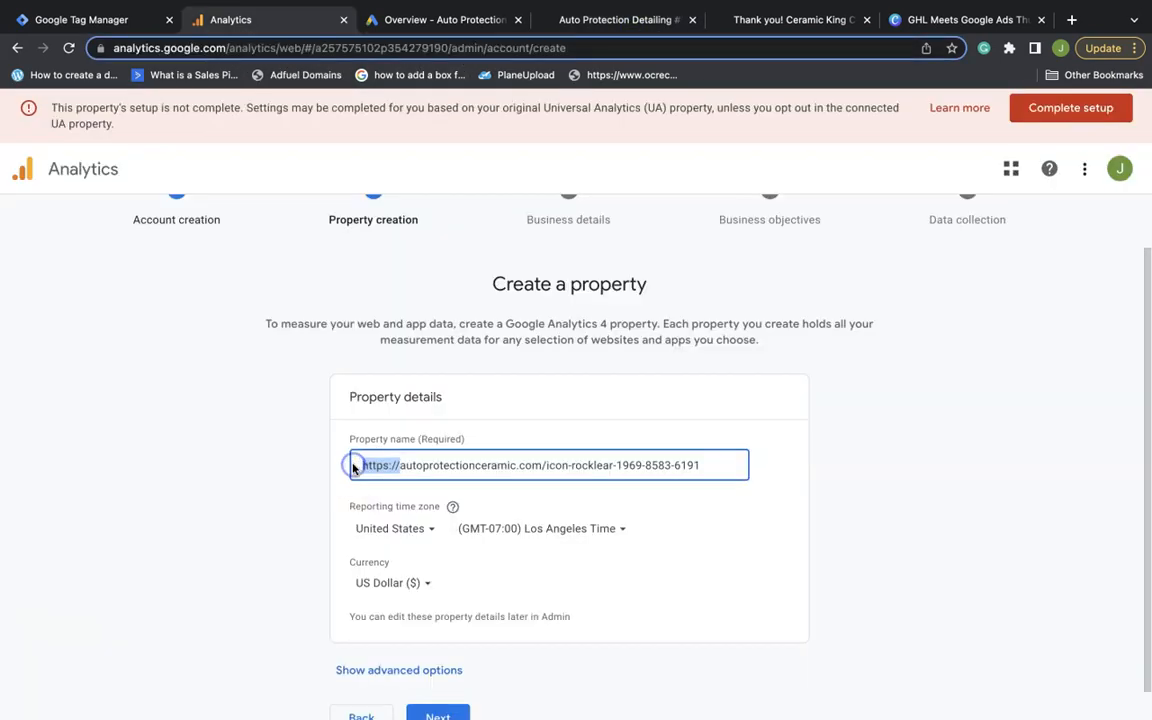
key(BackSpace)
scroll(450, 489, down, 1)
Use GMT-04:00 New York reporting time, add a Universal Analytics property, and continue
click(548, 510)
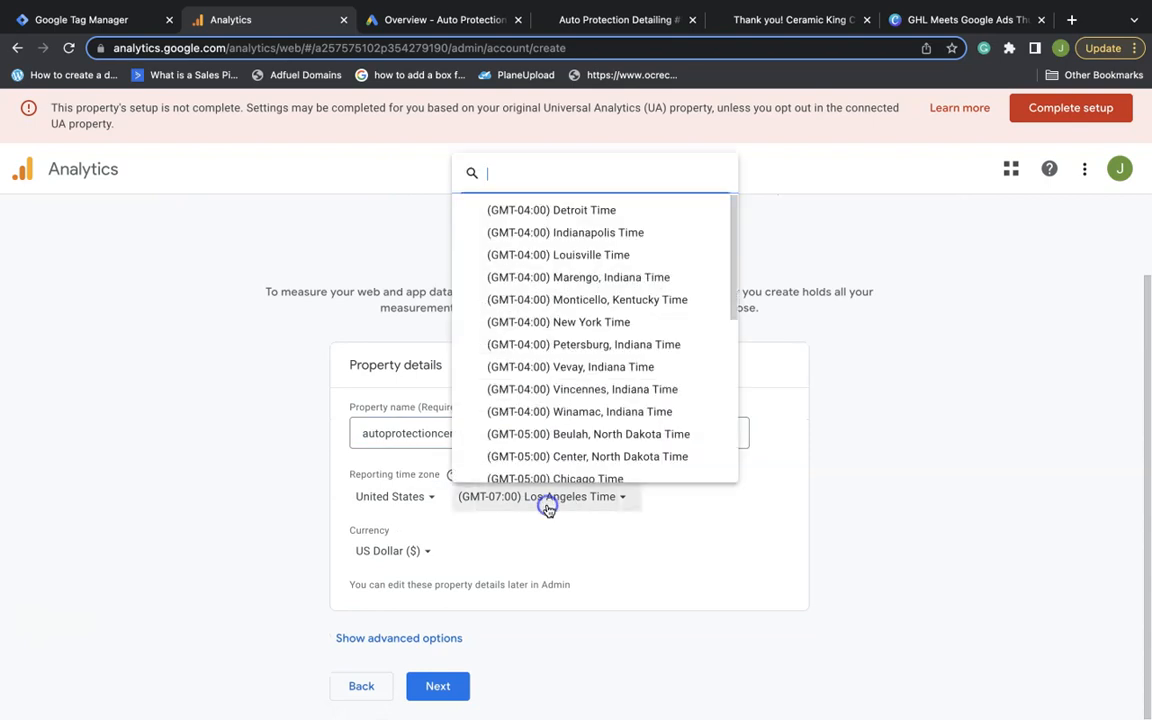
scroll(585, 417, down, 1)
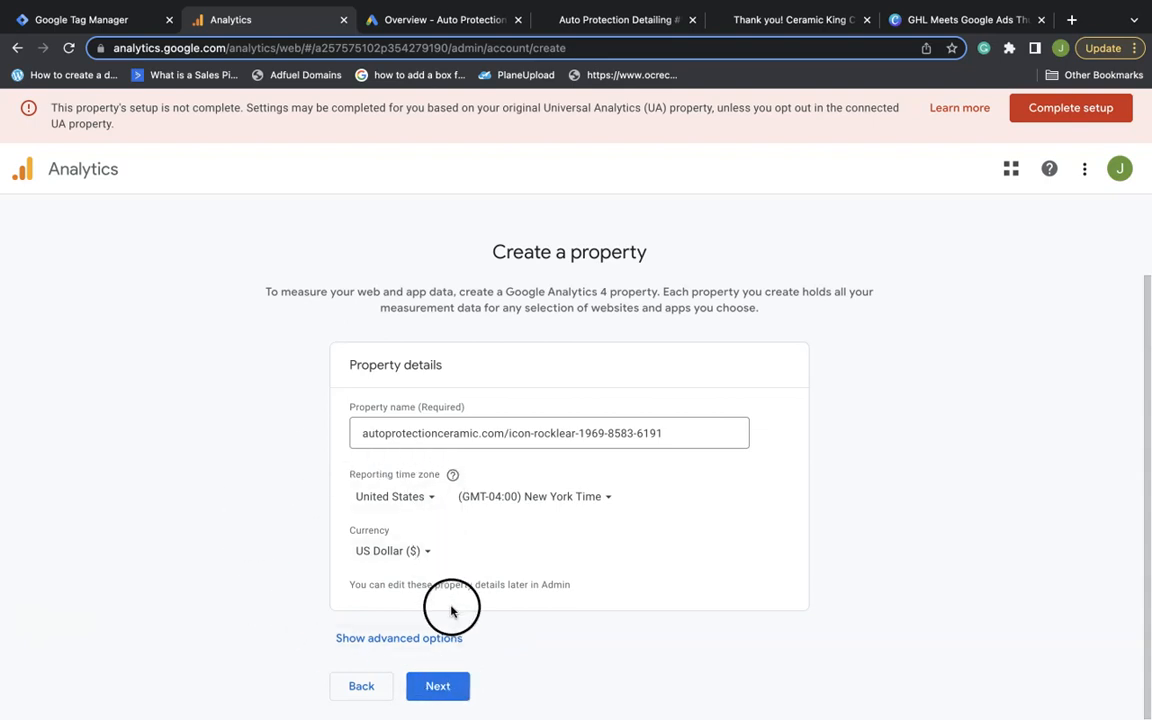
click(365, 645)
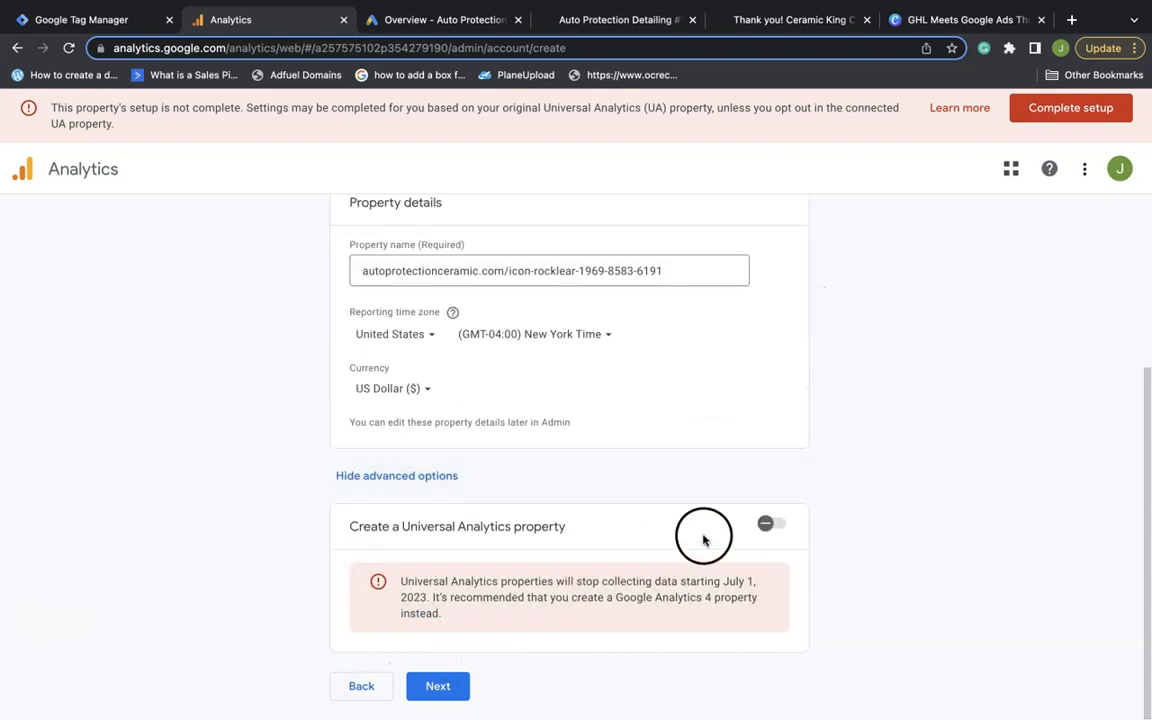
click(770, 523)
scroll(465, 528, down, 2)
scroll(465, 528, down, 1)
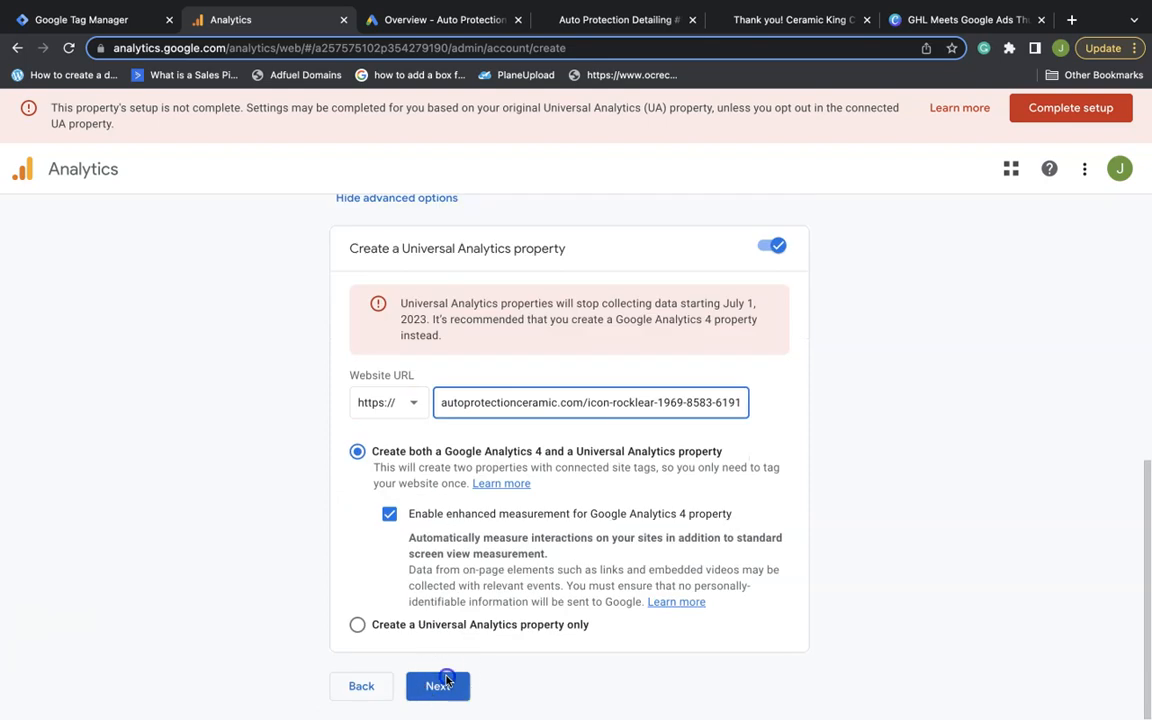
click(437, 683)
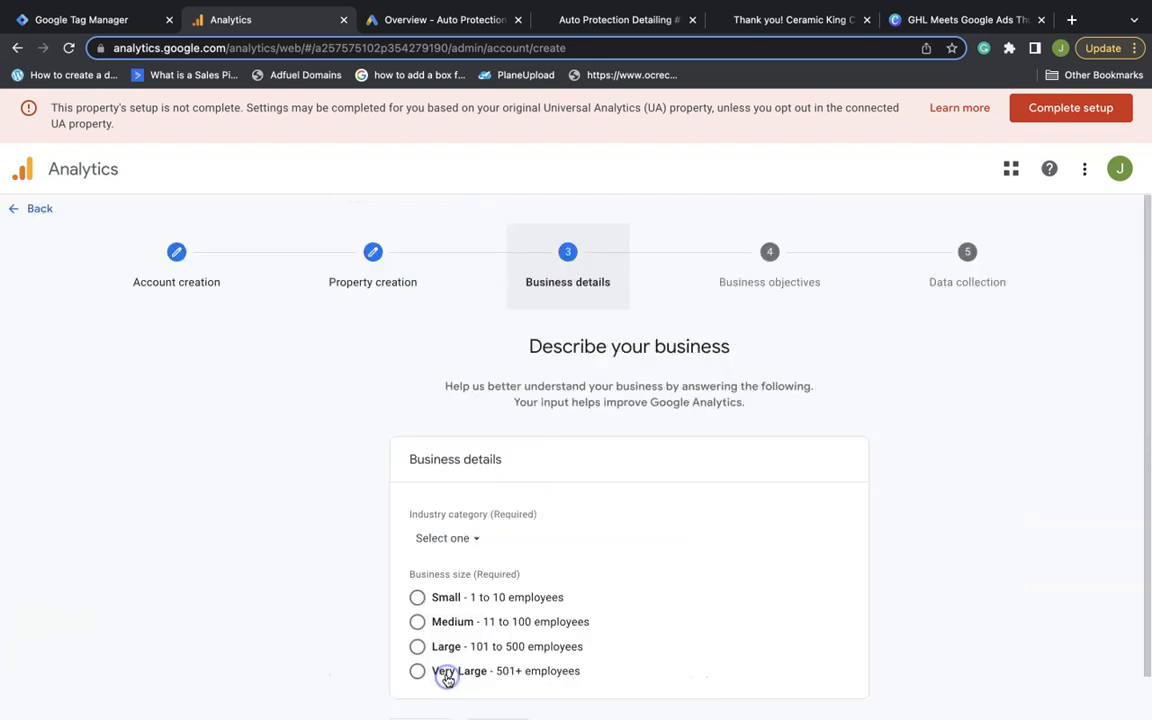
Set the industry to Autos & Vehicles and business size to Small (1-10 employees)
scroll(533, 450, down, 1)
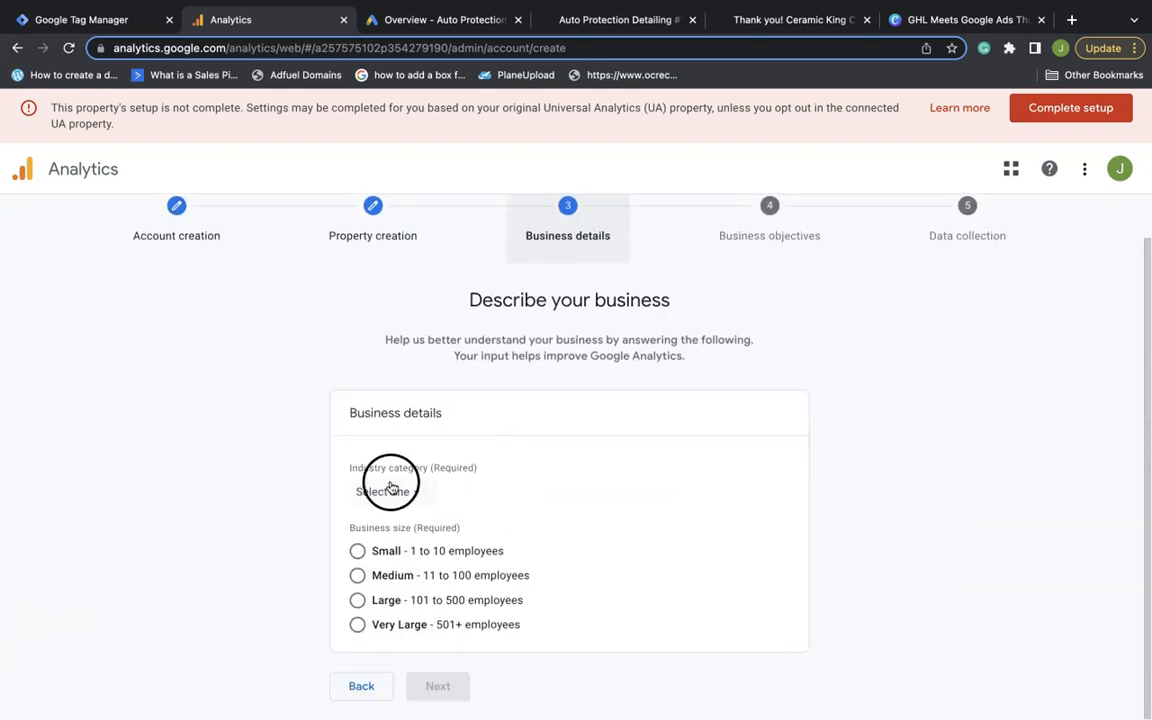
click(382, 489)
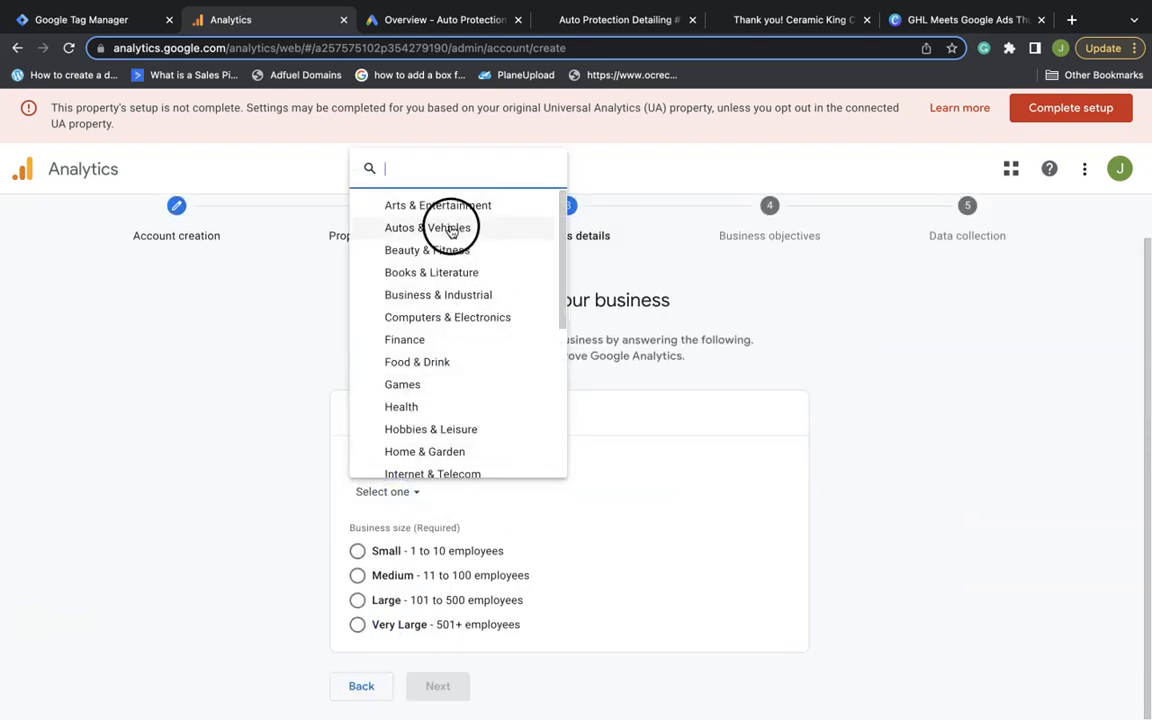
click(405, 227)
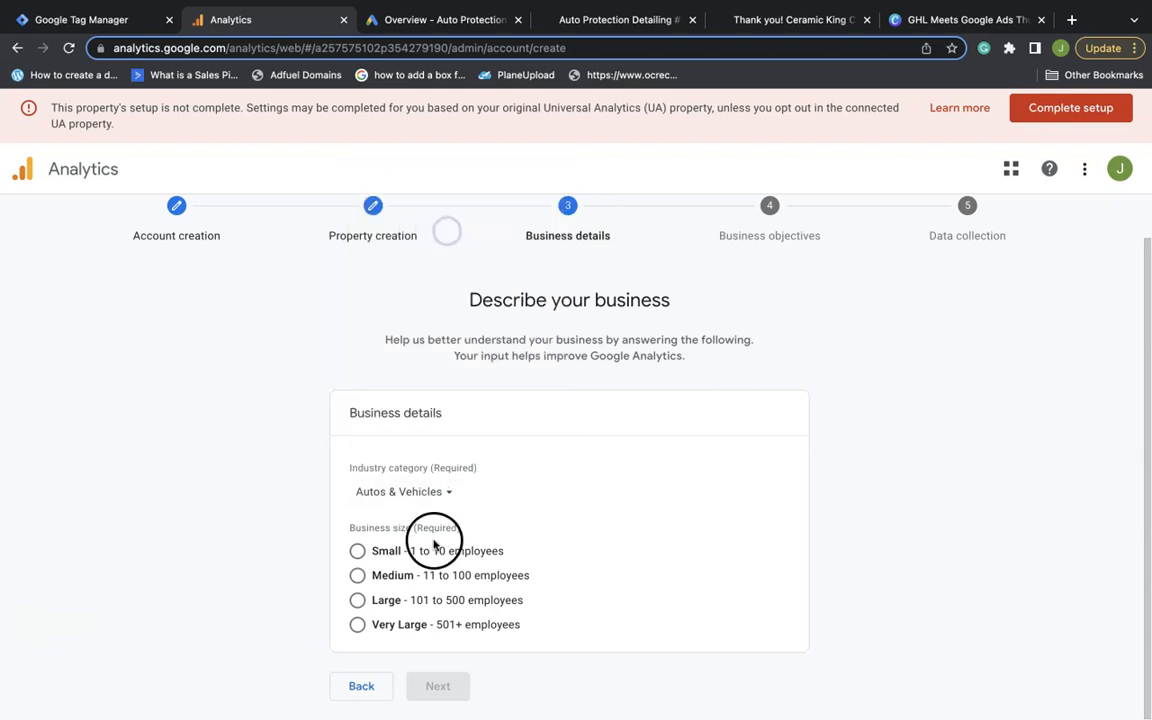
click(357, 551)
click(447, 686)
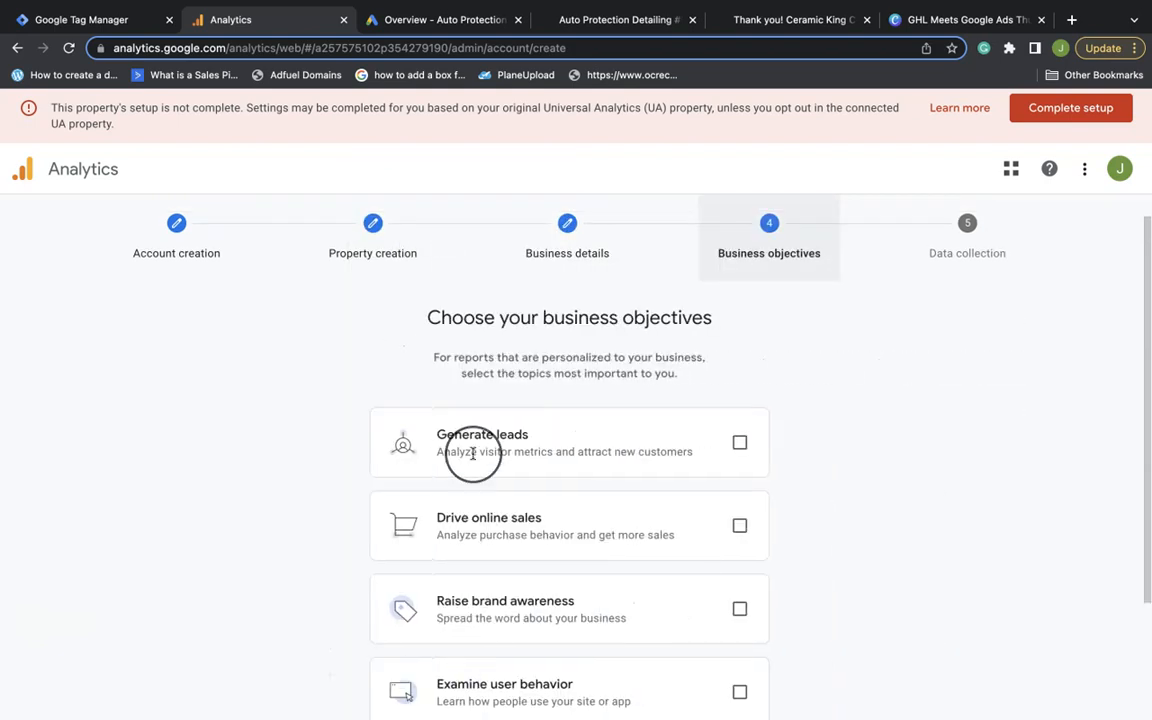
Choose Generate leads, Drive online sales, Raise brand awareness and Examine user behavior objectives, then create
scroll(470, 455, down, 3)
click(739, 287)
click(740, 367)
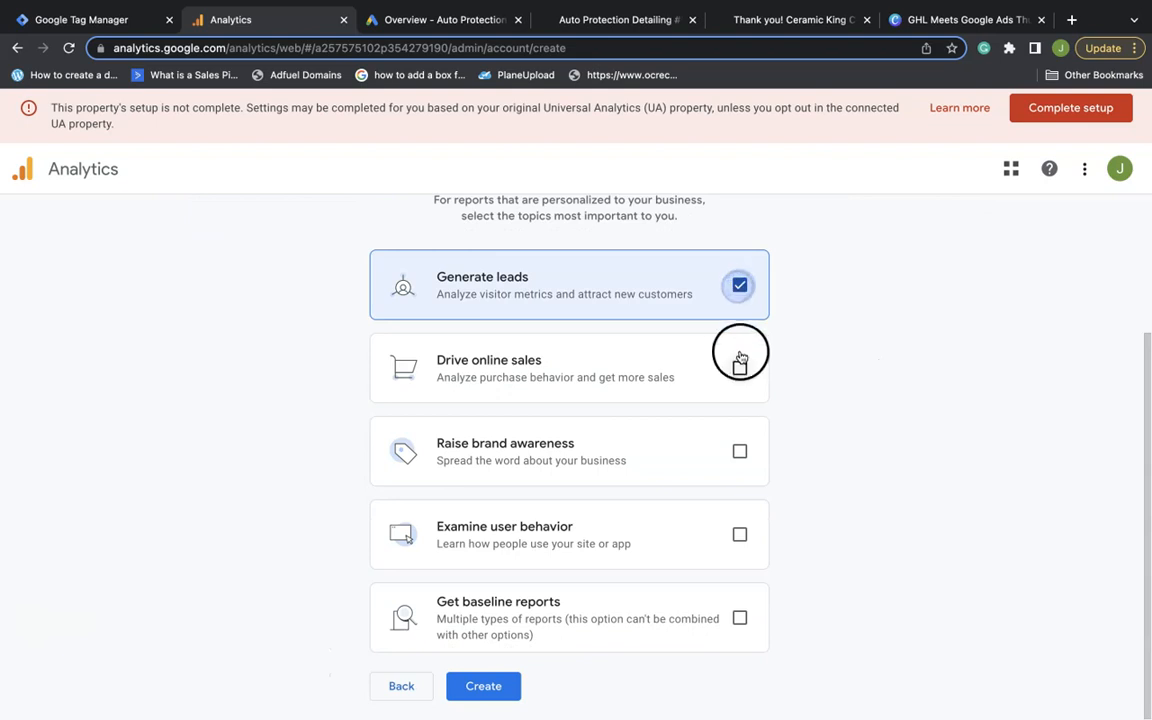
click(740, 451)
click(739, 533)
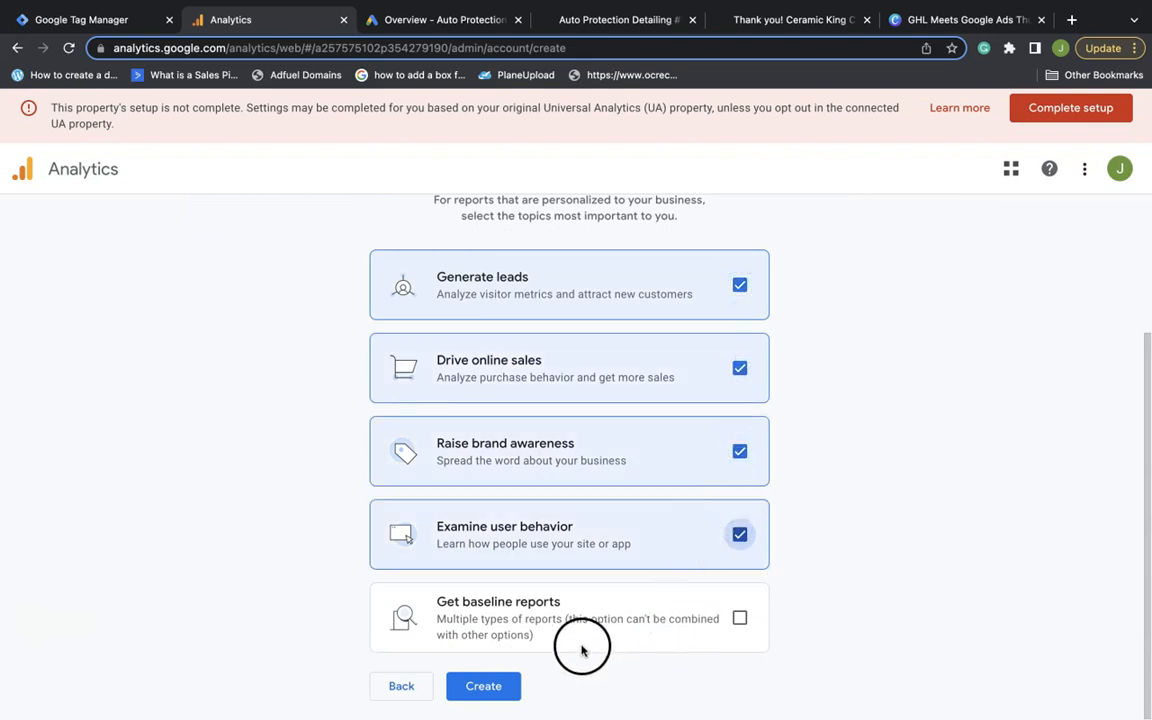
click(480, 687)
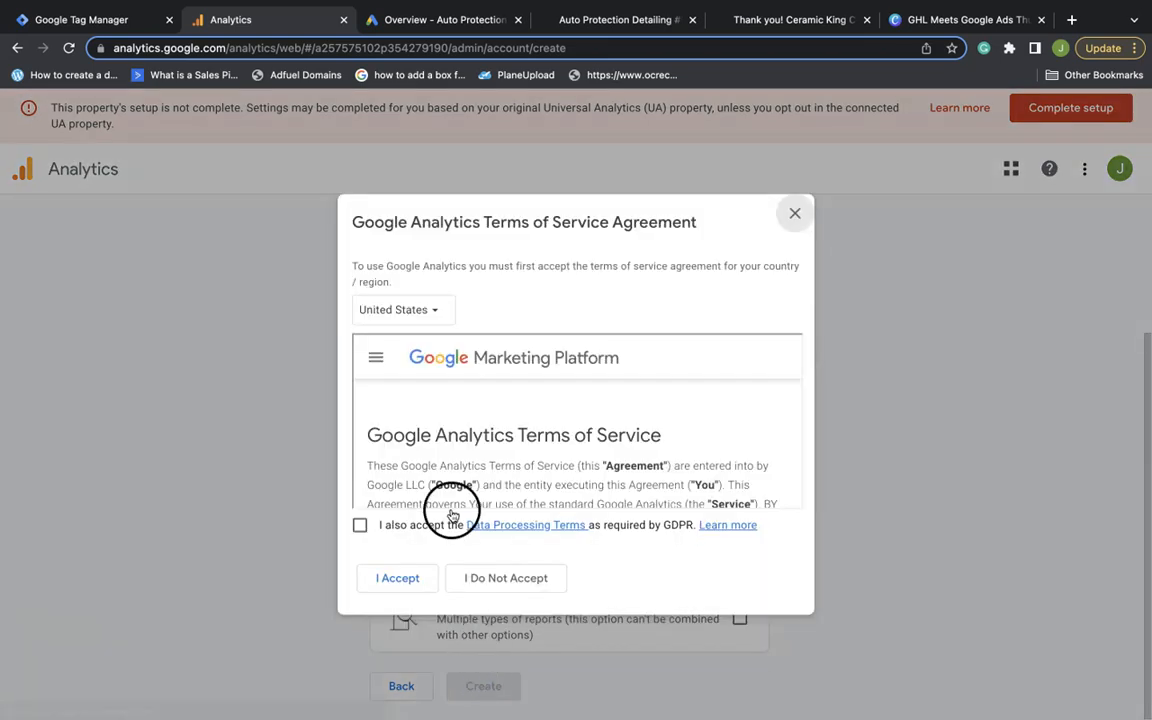
Accept the Analytics terms and copy the web stream's Measurement ID into the GA4 tag
click(360, 526)
click(399, 578)
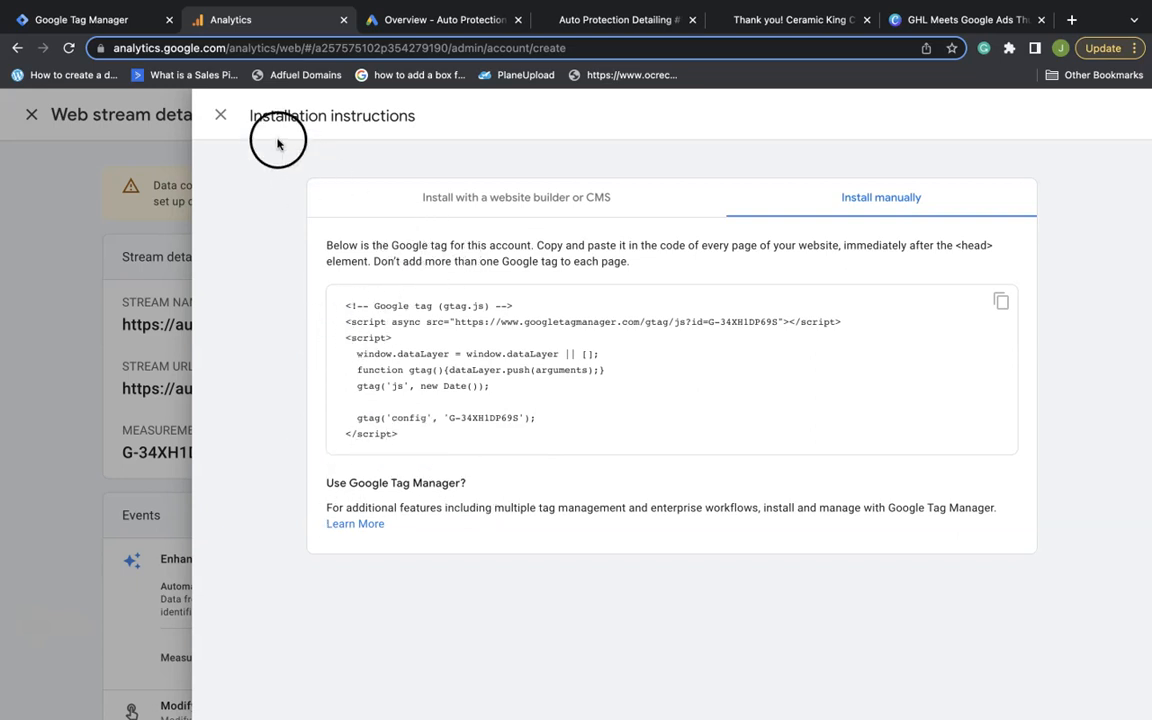
click(221, 116)
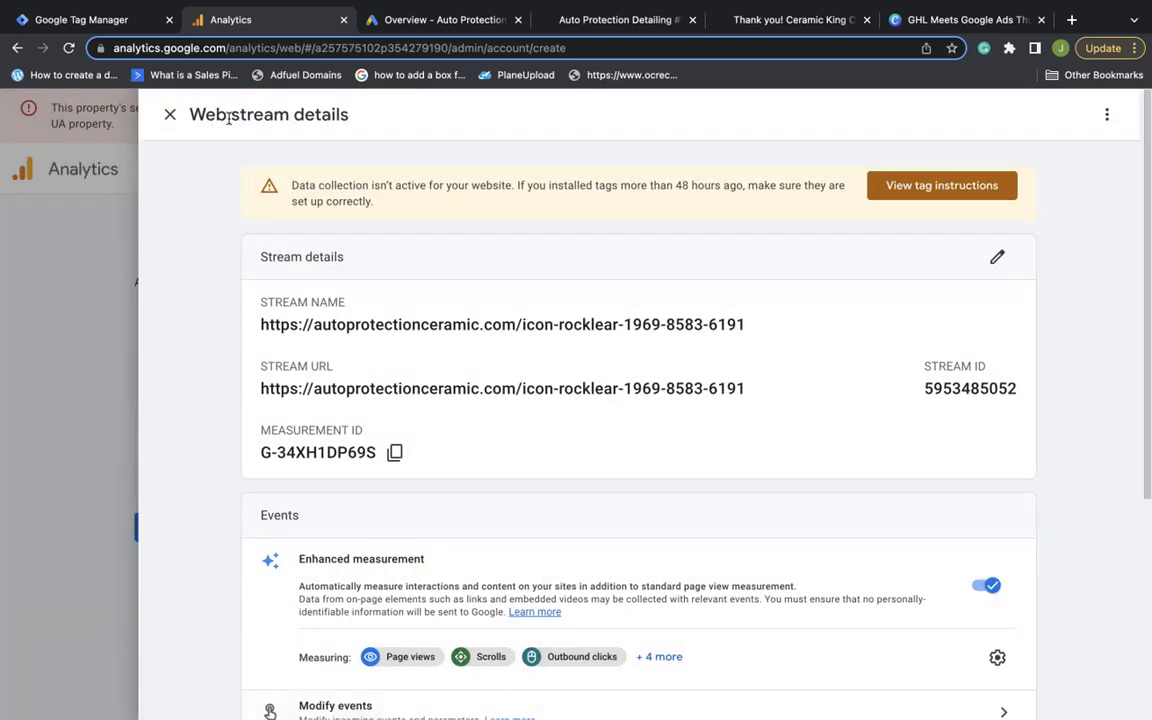
click(396, 453)
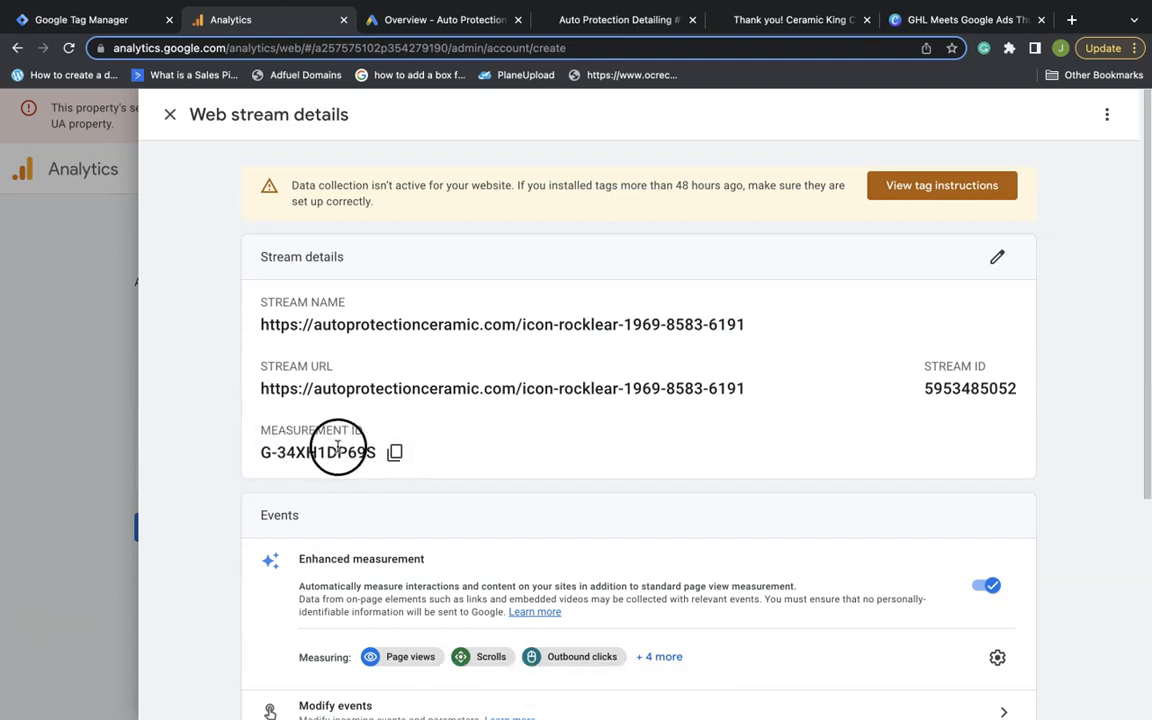
click(396, 453)
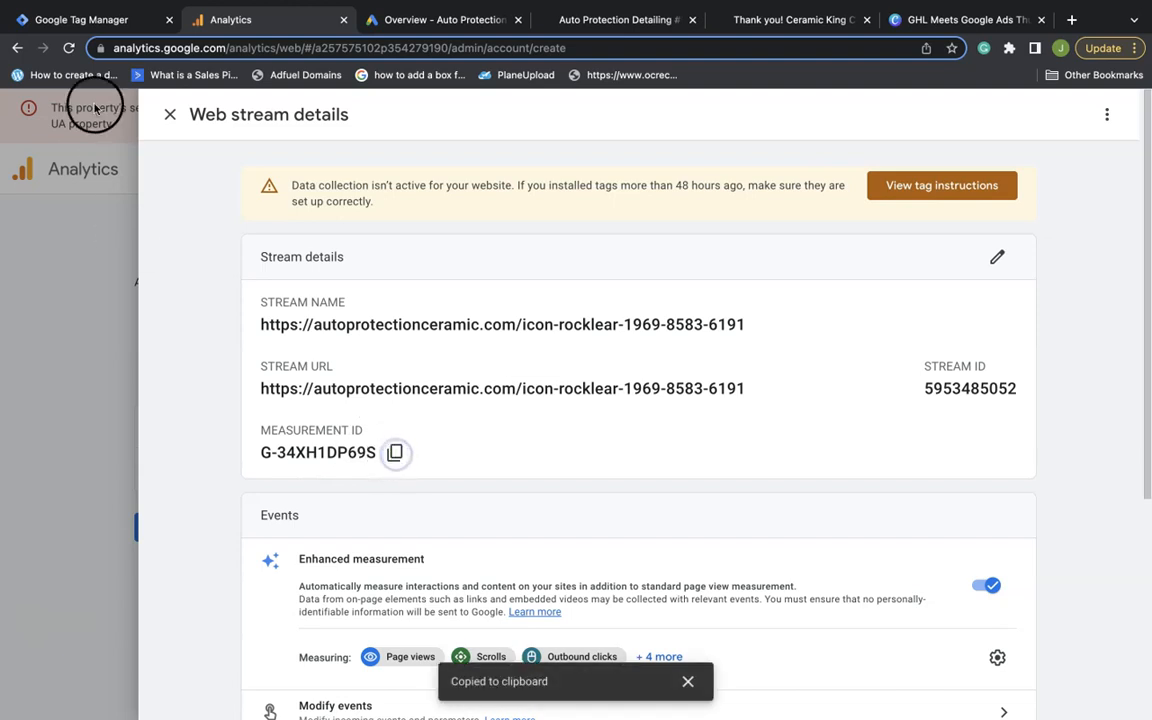
click(61, 20)
click(412, 340)
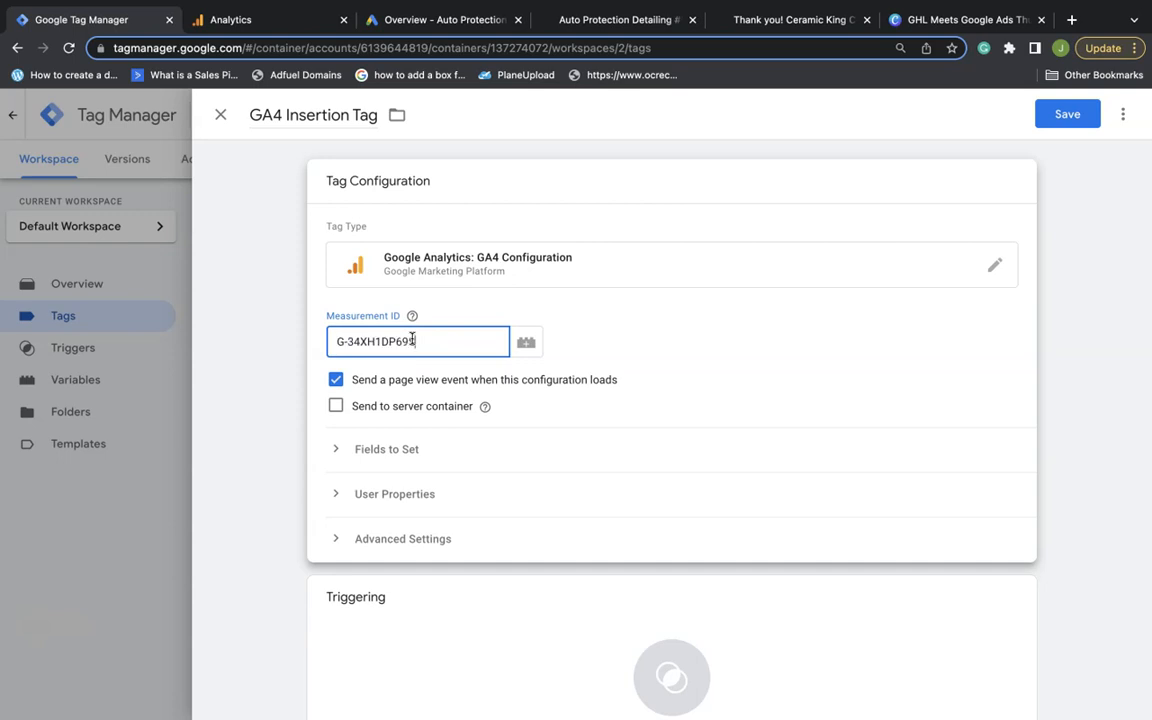
Give the GA4 Insertion Tag an All Pages trigger and save it
scroll(442, 341, down, 2)
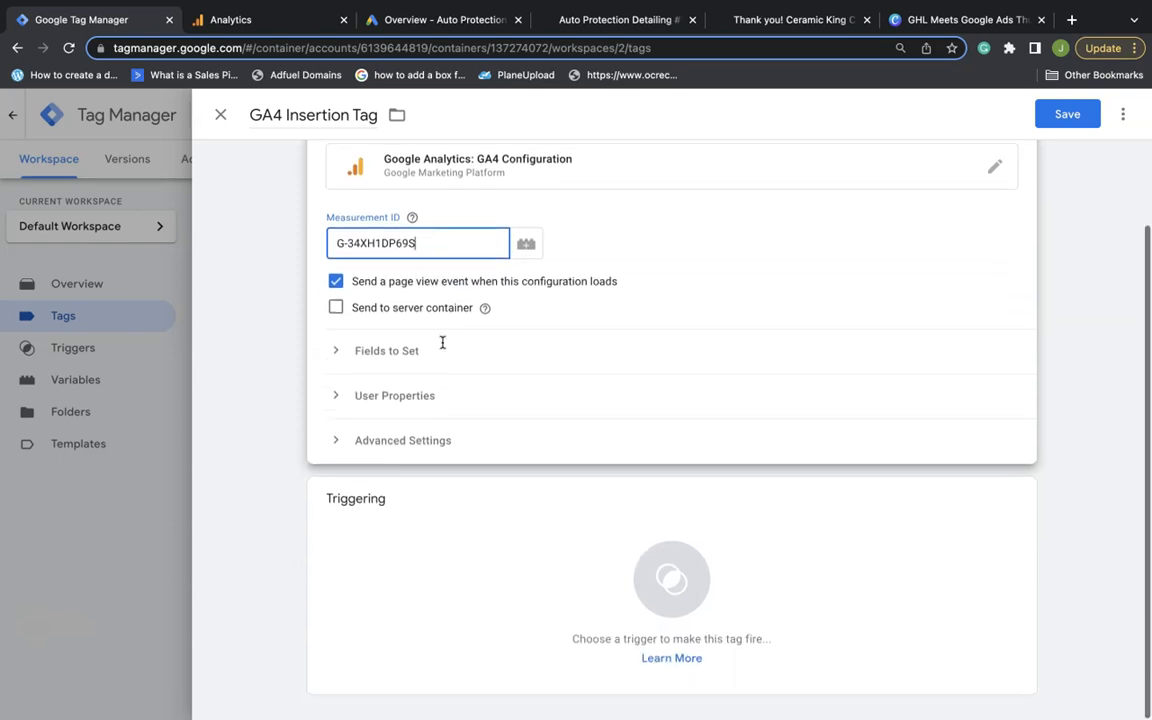
click(1017, 500)
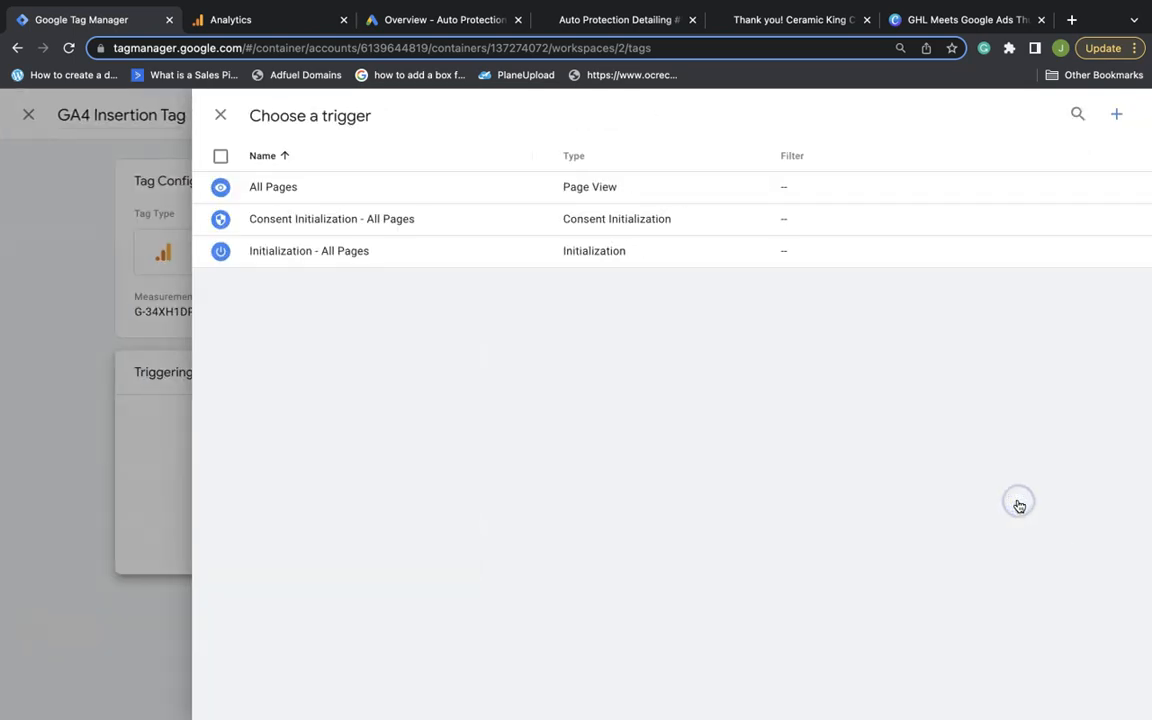
click(399, 188)
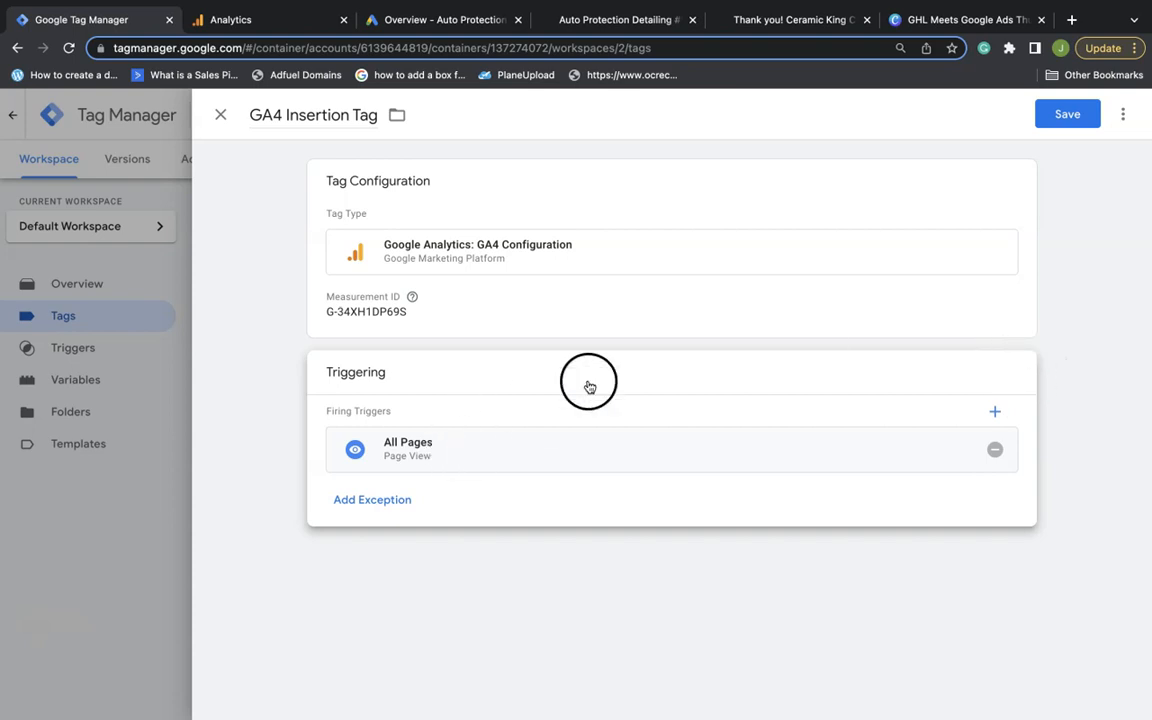
click(1068, 117)
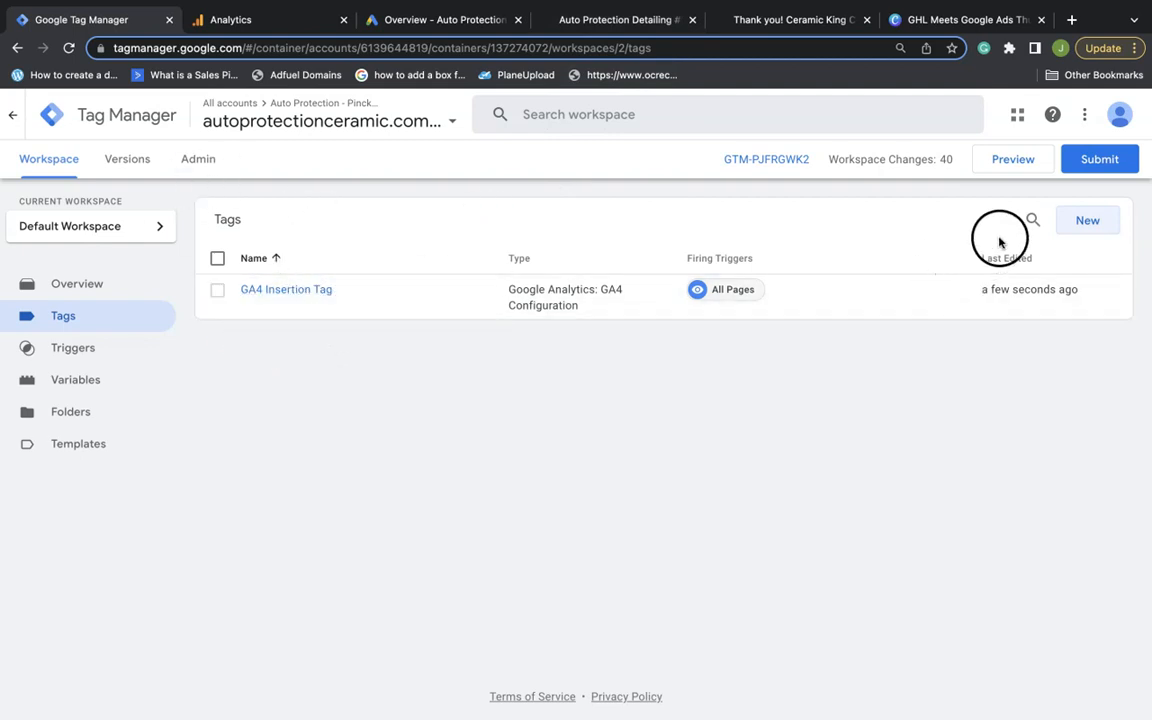
Preview the container on the live site and confirm GA4 Insertion Tag fired once
click(1020, 159)
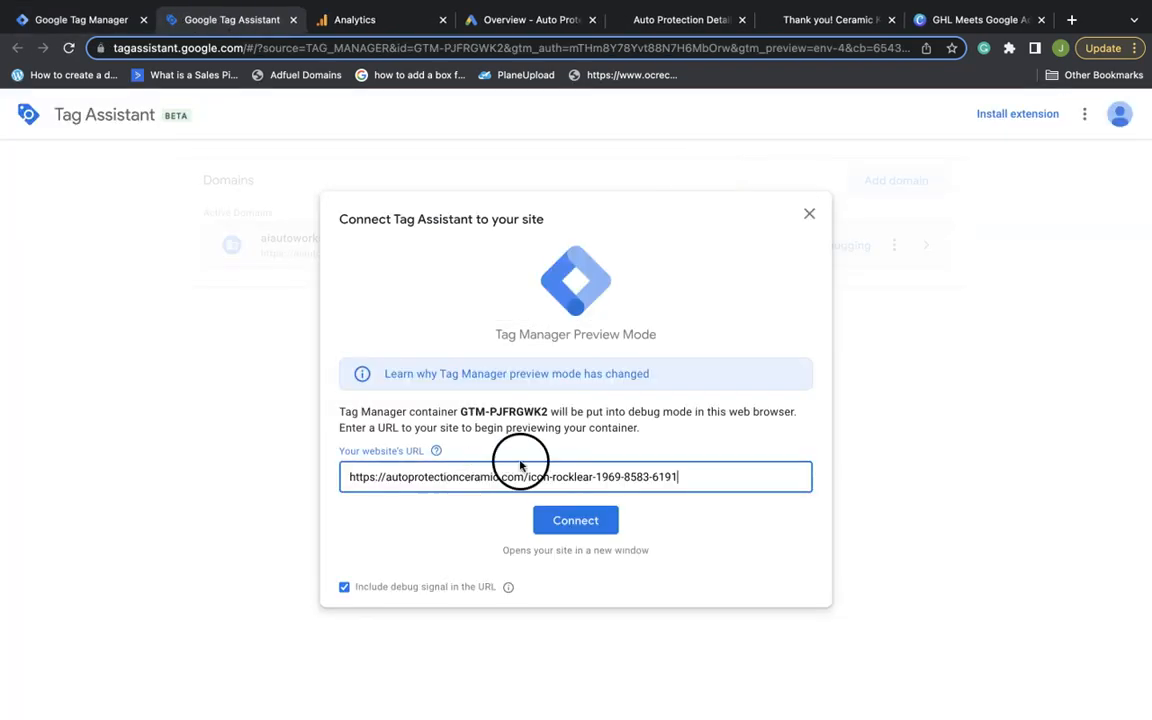
click(595, 521)
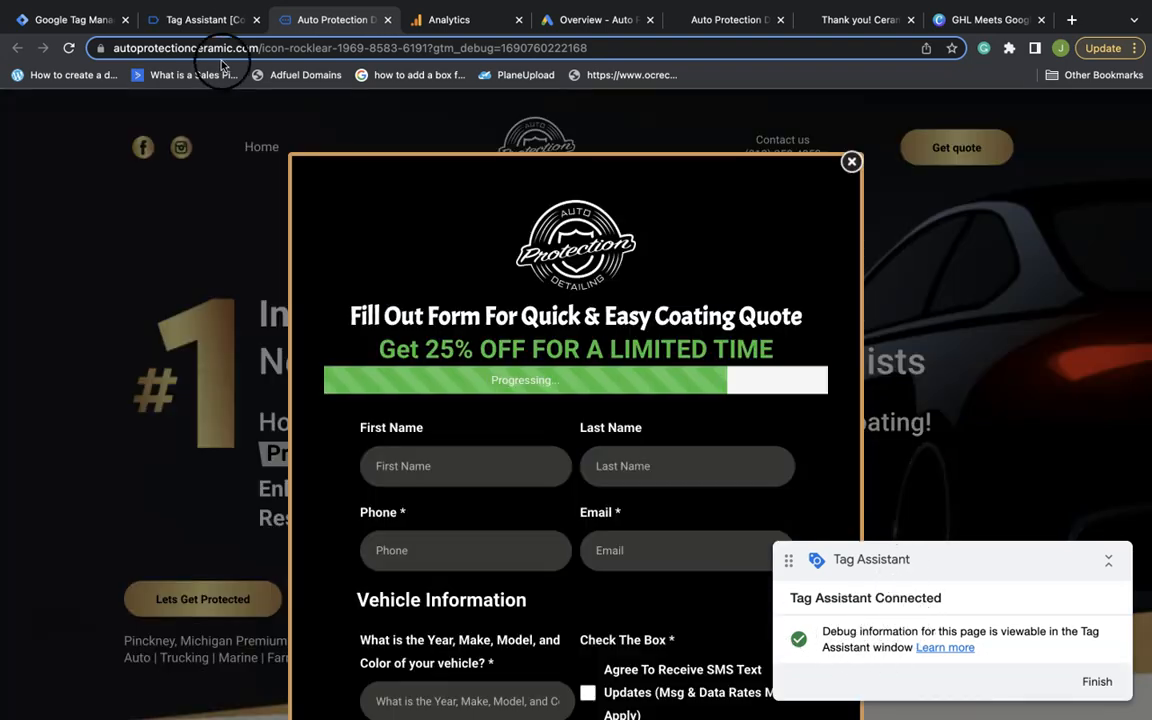
click(212, 26)
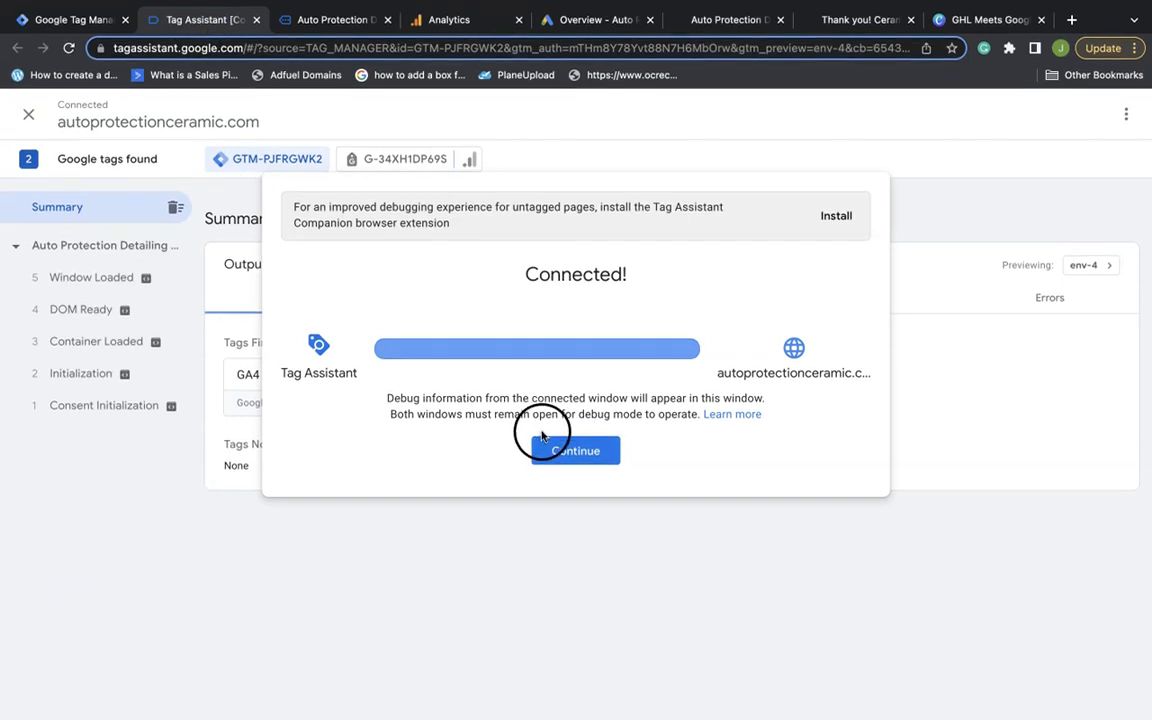
click(562, 496)
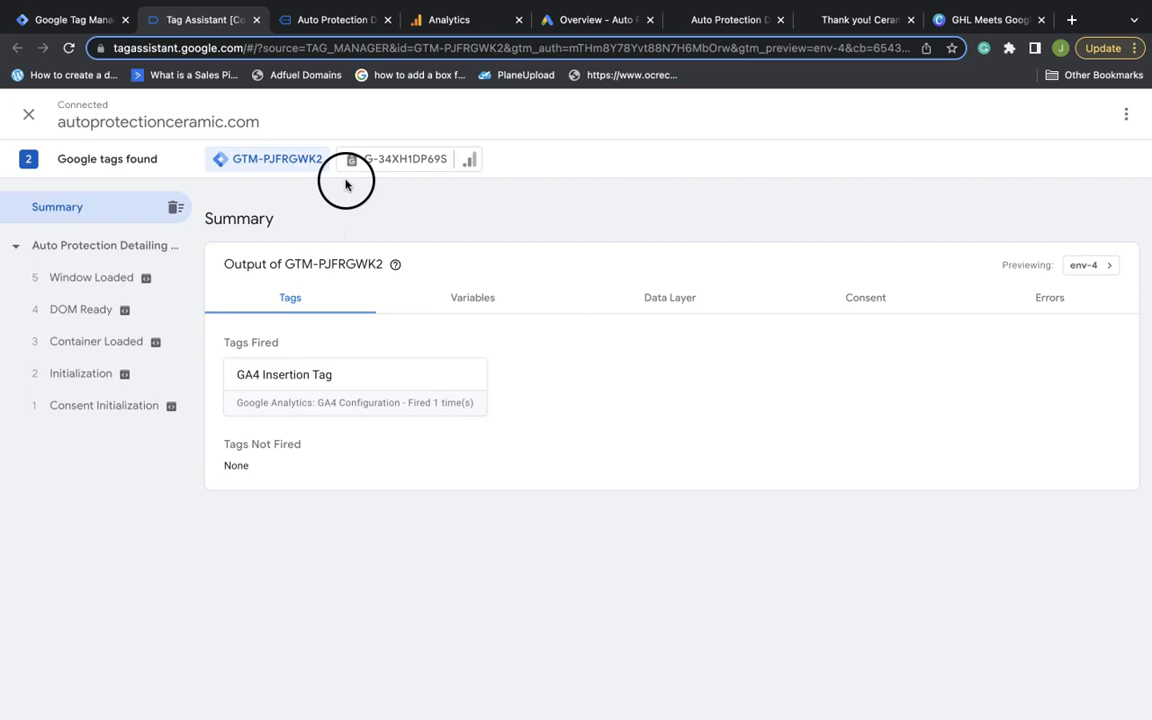
Close the Tag Assistant and website tabs and return to Tag Manager's tags list
click(256, 20)
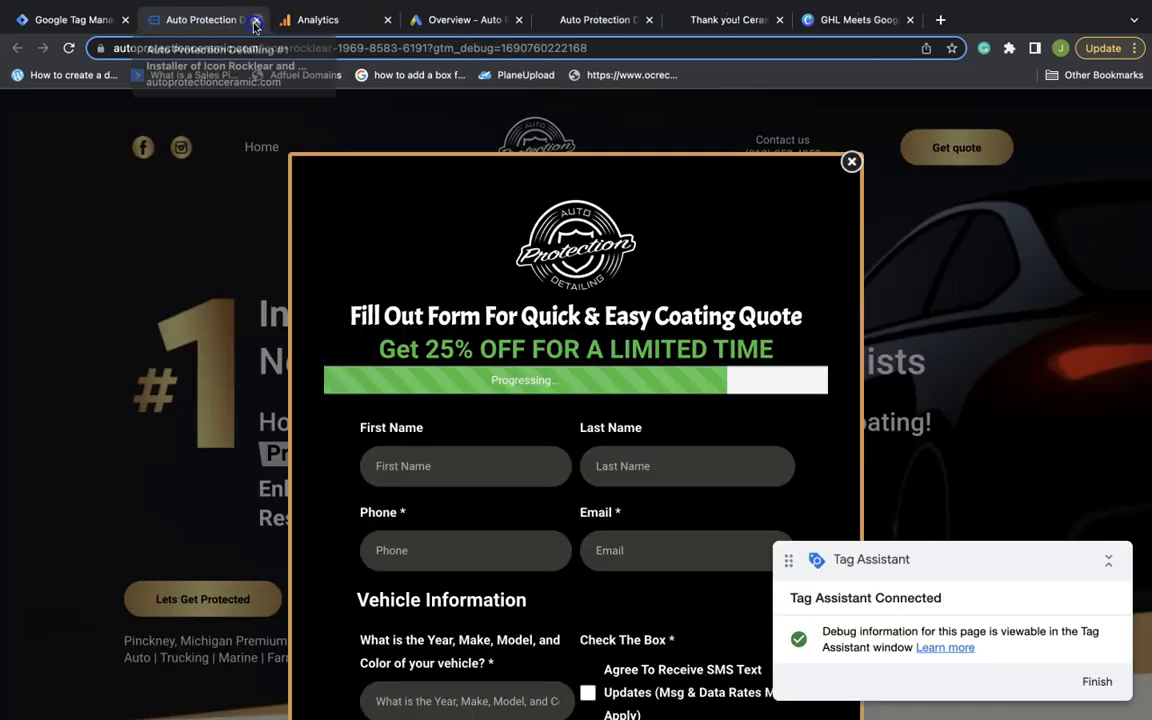
click(256, 20)
click(90, 25)
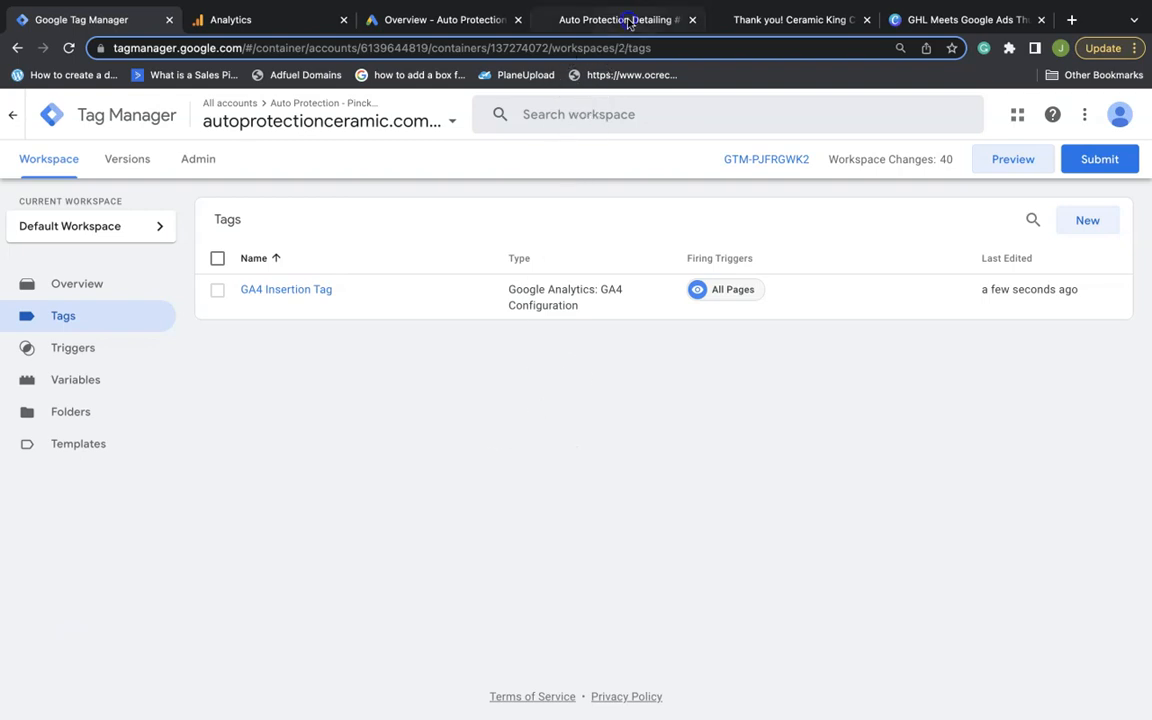
click(566, 20)
scroll(628, 221, up, 20)
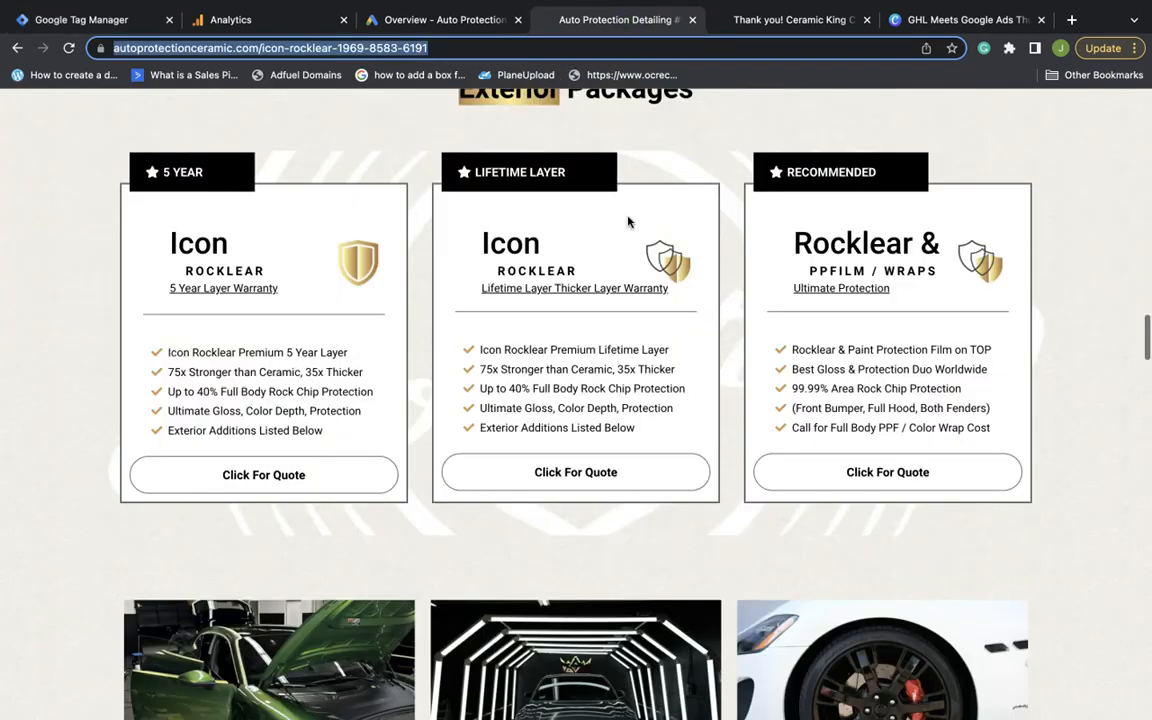
scroll(628, 222, up, 10)
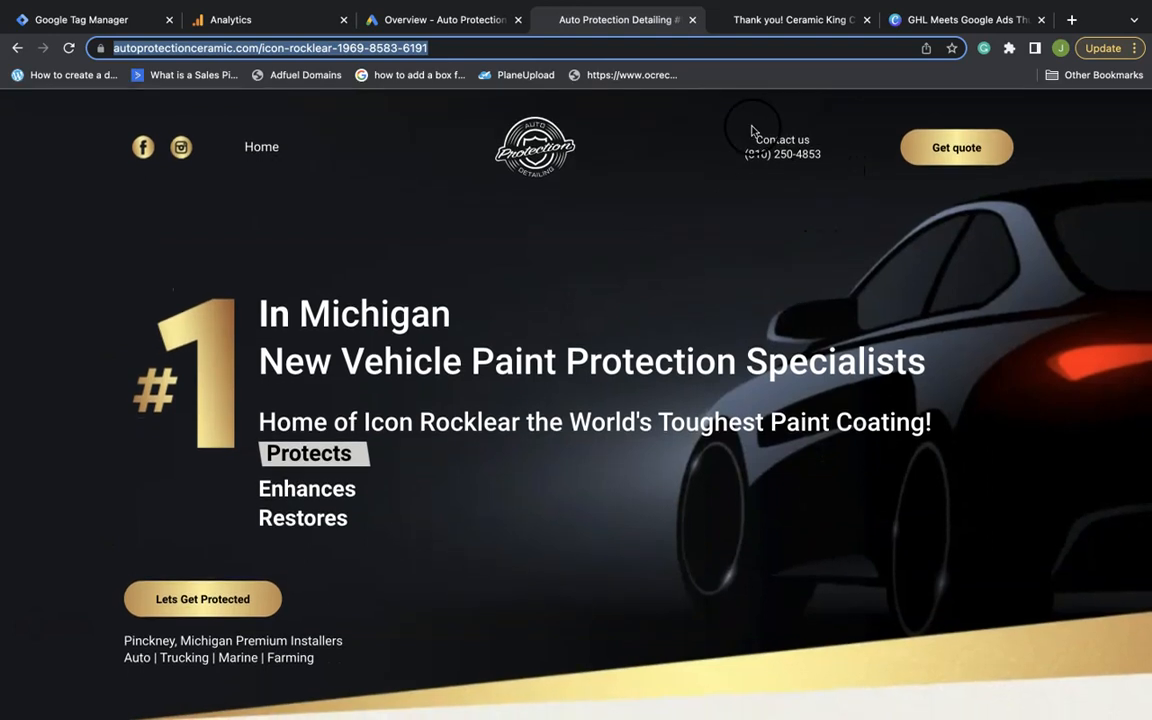
scroll(539, 318, down, 3)
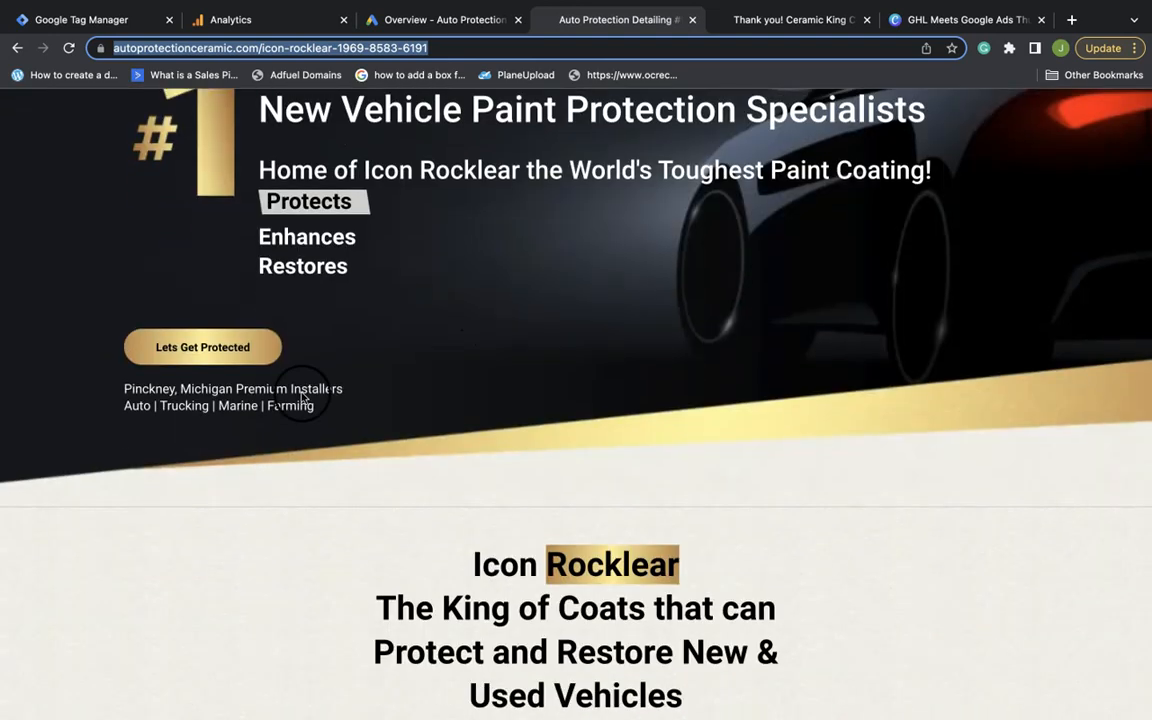
click(239, 342)
scroll(604, 401, down, 2)
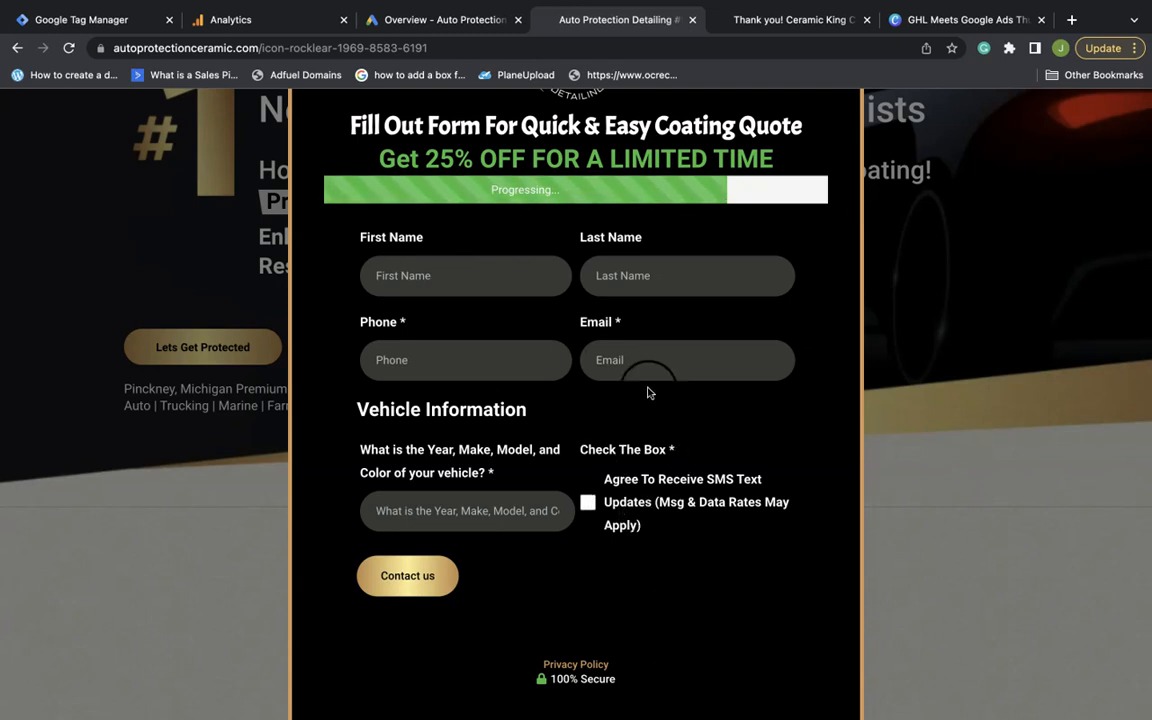
click(568, 502)
scroll(568, 502, up, 1)
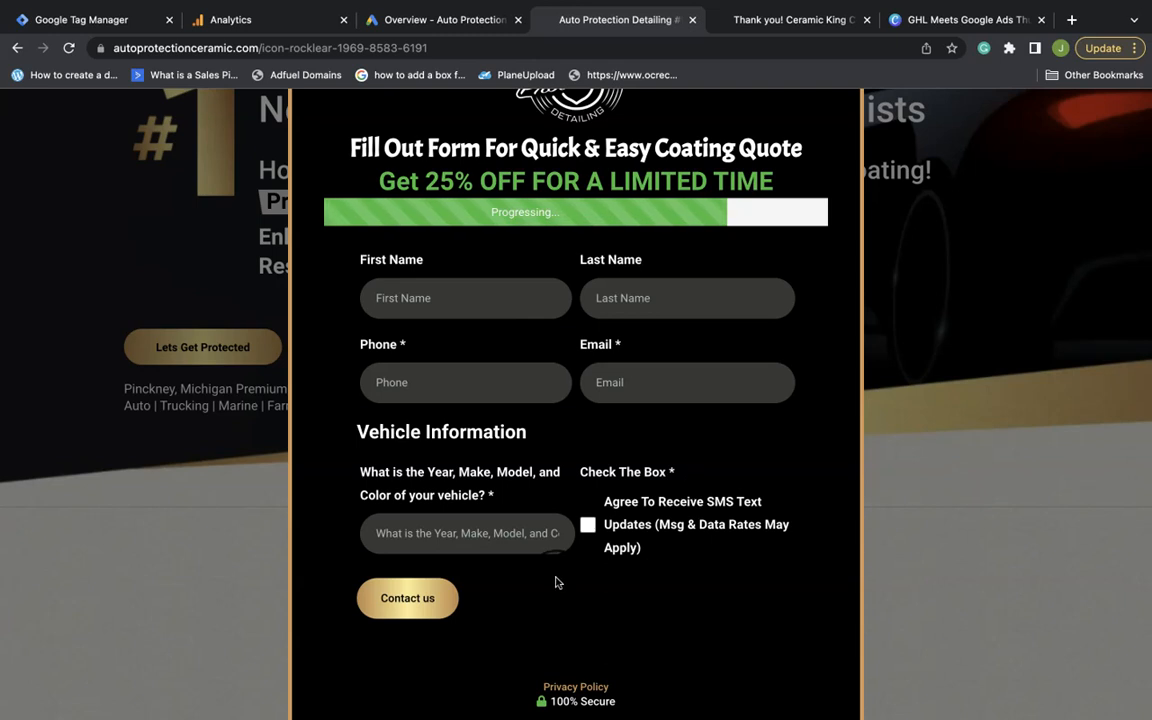
click(422, 600)
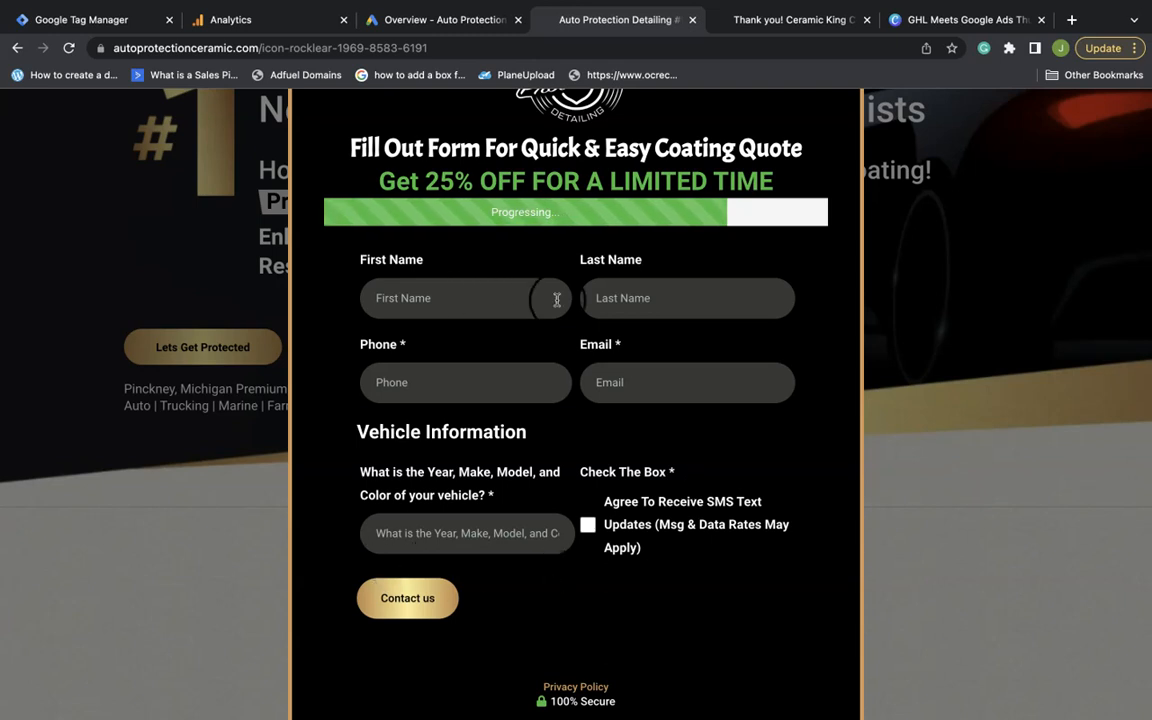
scroll(542, 577, up, 1)
scroll(542, 577, up, 3)
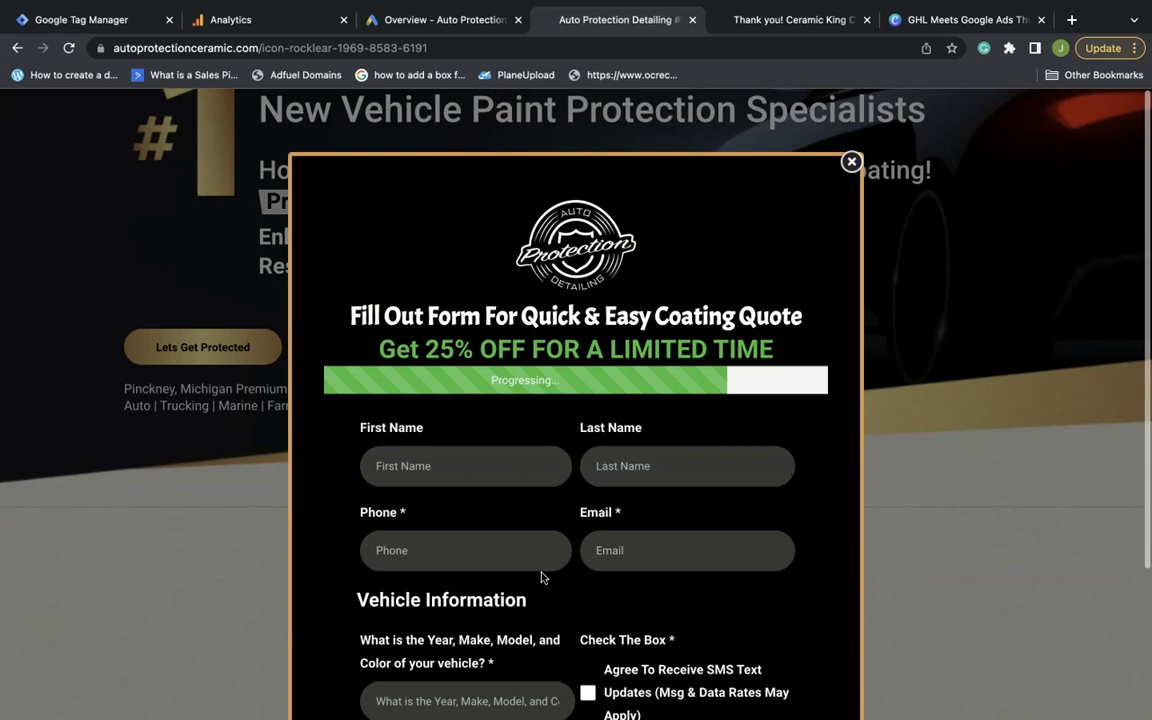
click(851, 159)
scroll(587, 190, up, 3)
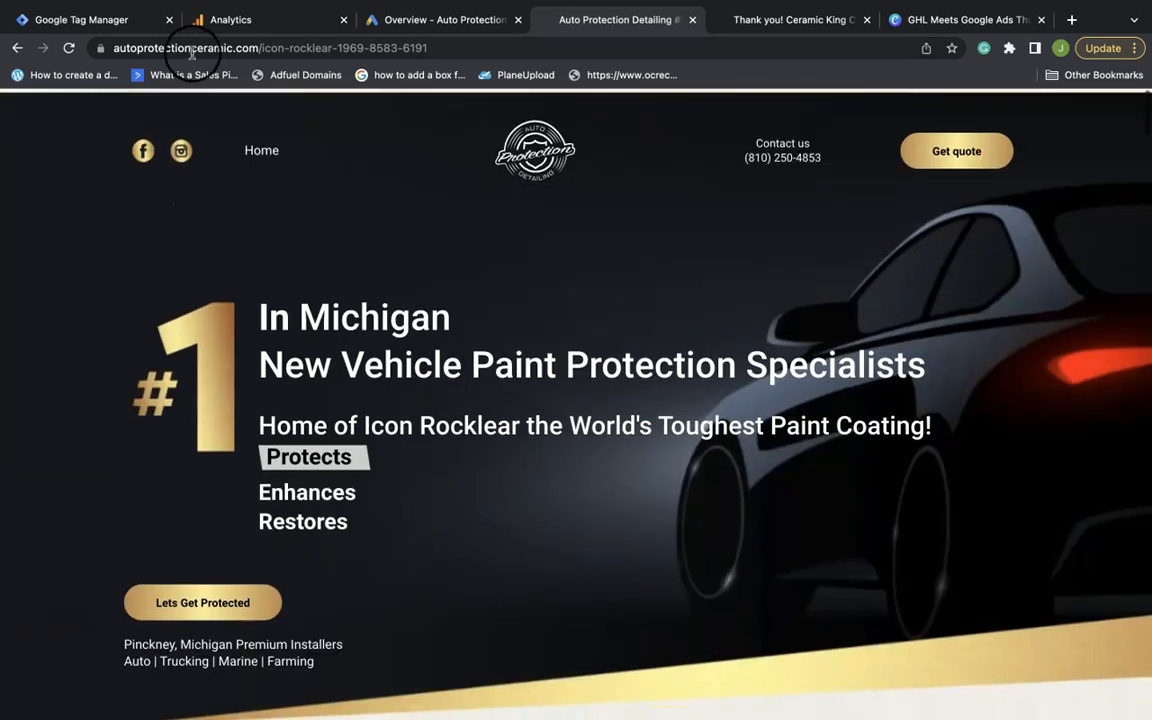
click(110, 20)
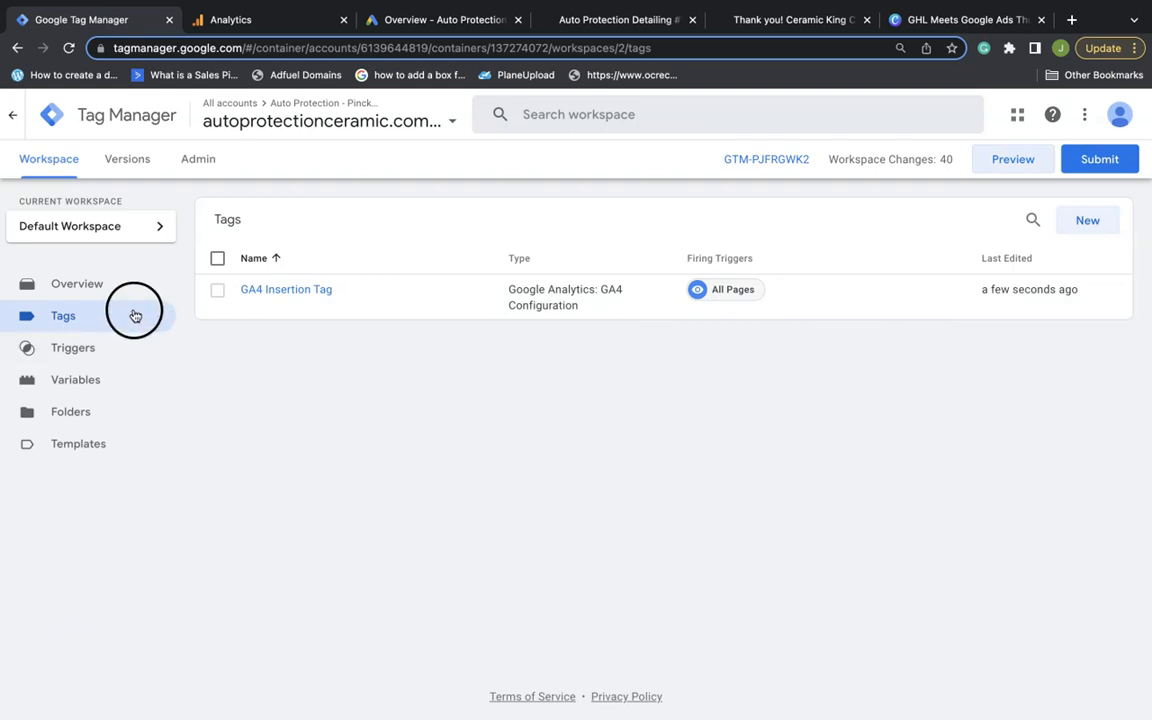
Create a new tag named GA4 Call Click Tag of type GA4 Event
click(1104, 224)
double_click(281, 114)
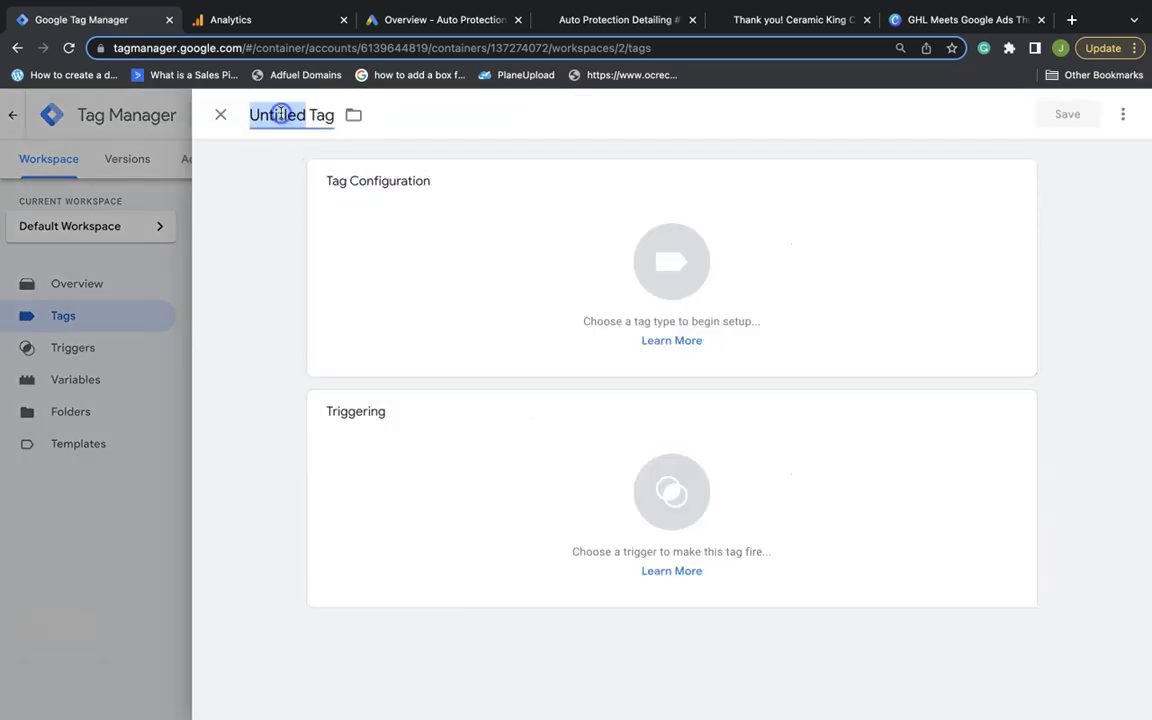
text(GA4 Call Click)
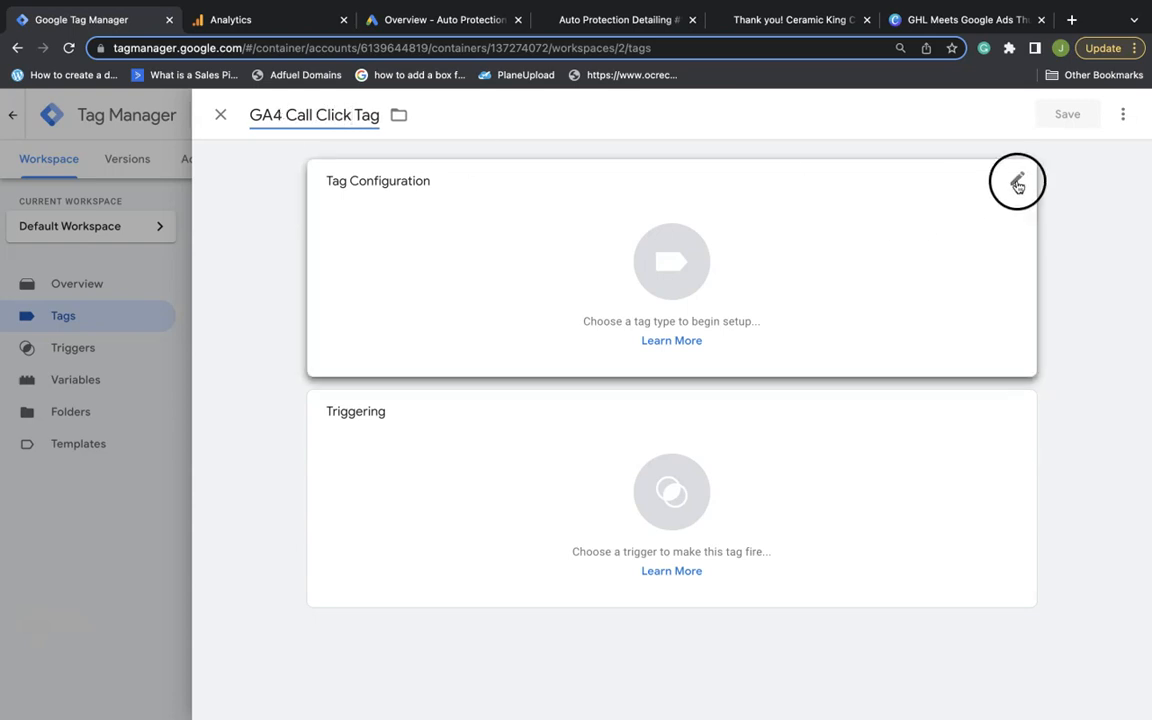
click(1018, 176)
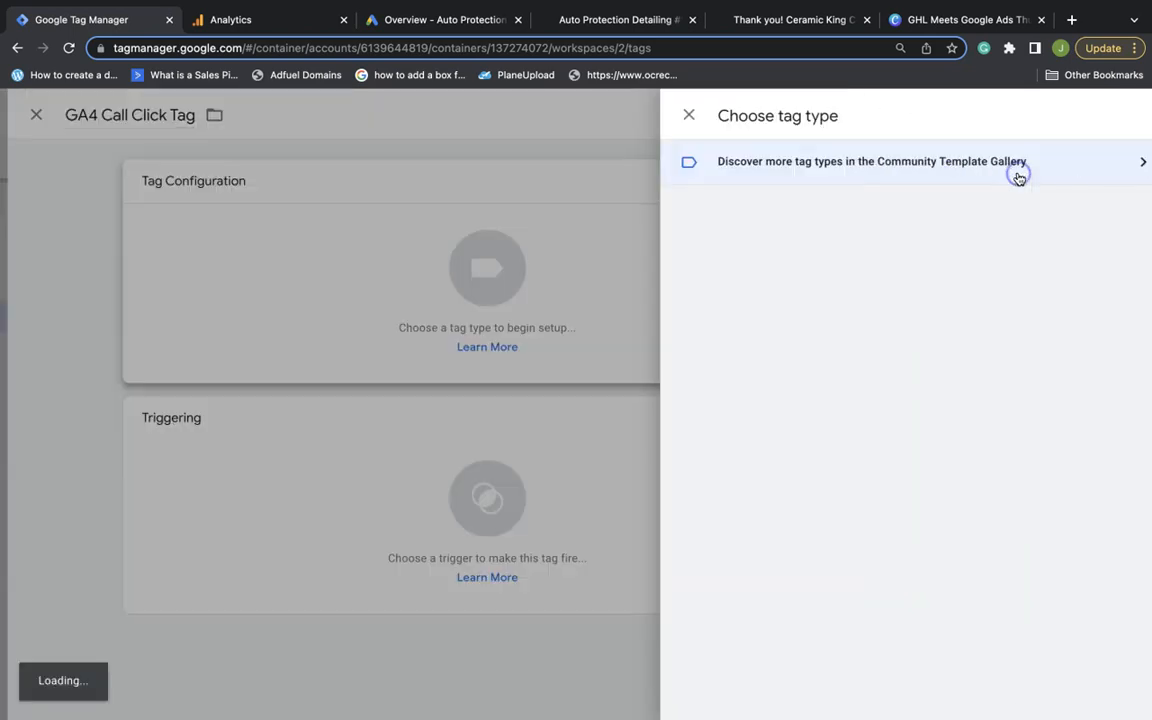
click(780, 290)
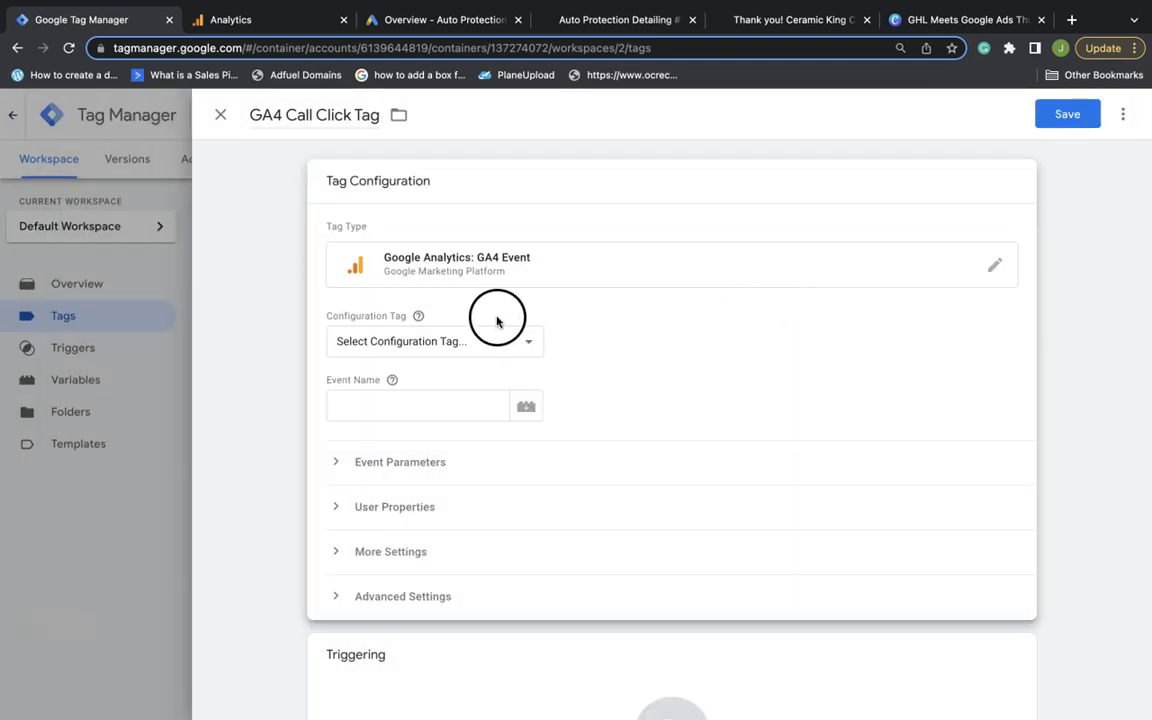
Link the tag to GA4 Insertion Tag with event name 'Call Click'
click(526, 342)
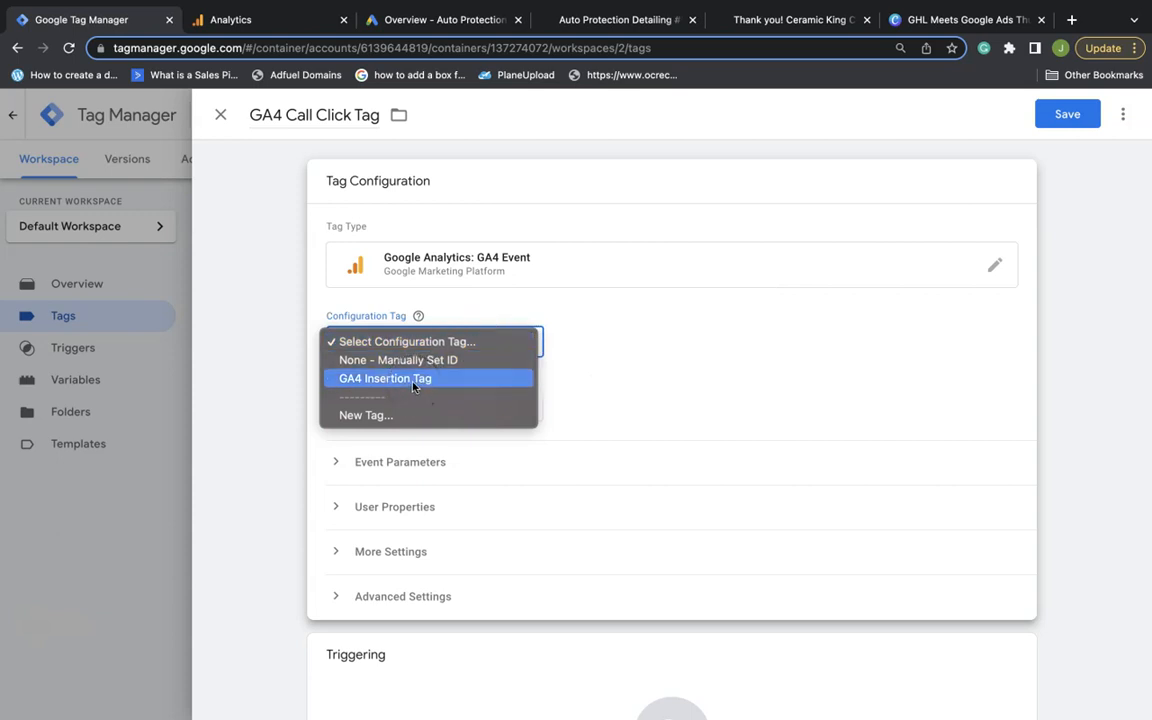
click(414, 380)
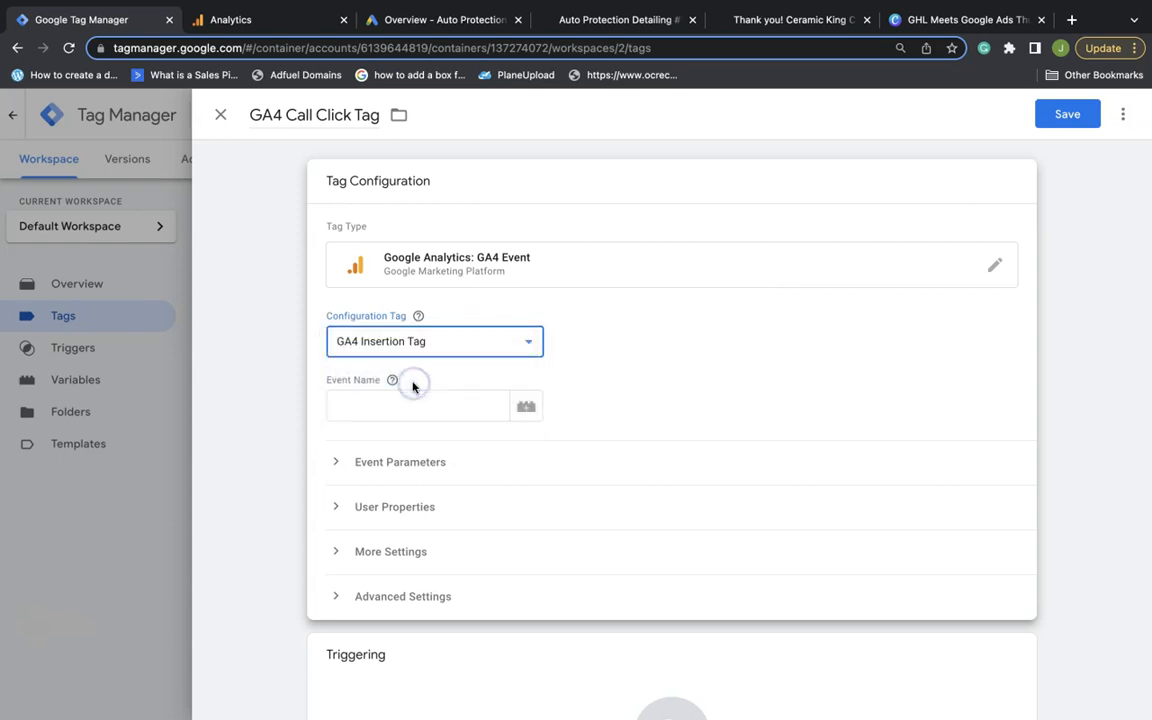
scroll(408, 362, down, 1)
click(400, 357)
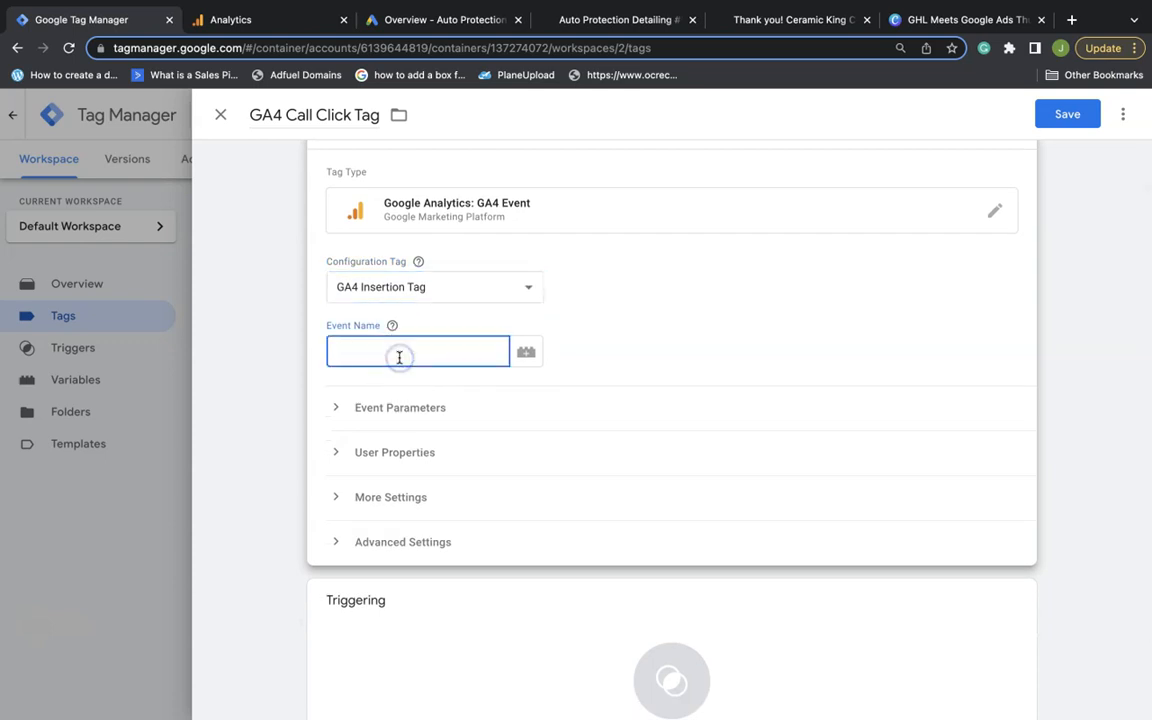
text(Call Clic)
scroll(408, 360, down, 2)
text(k)
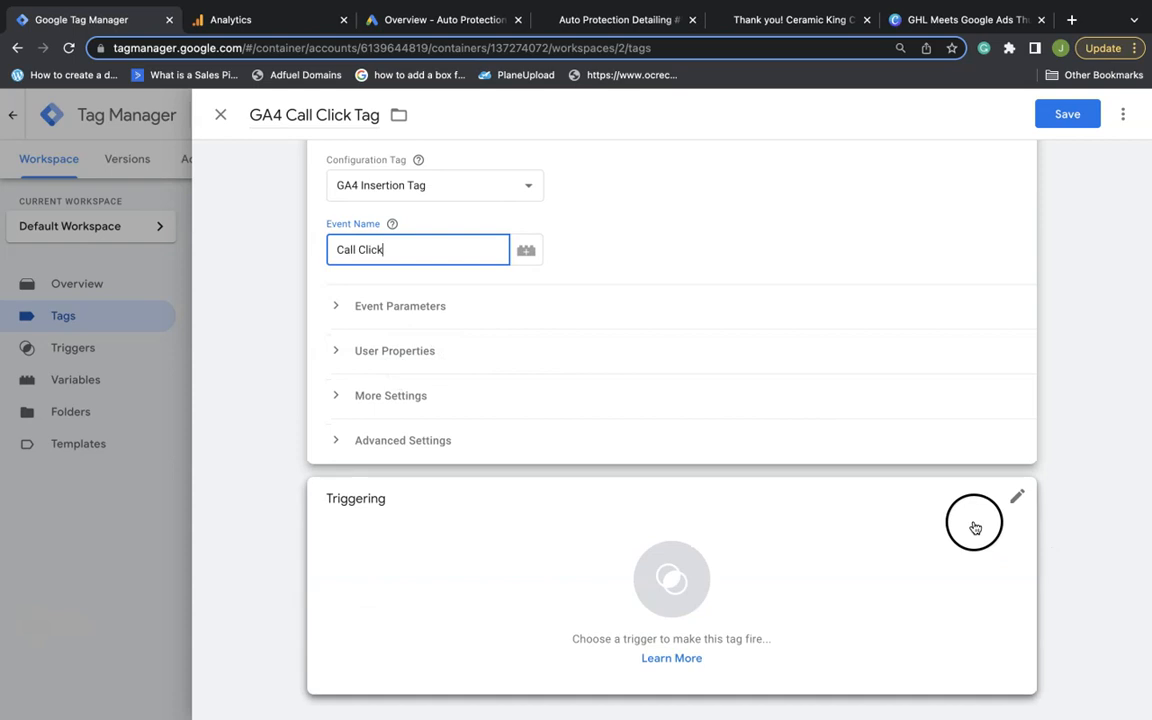
click(418, 160)
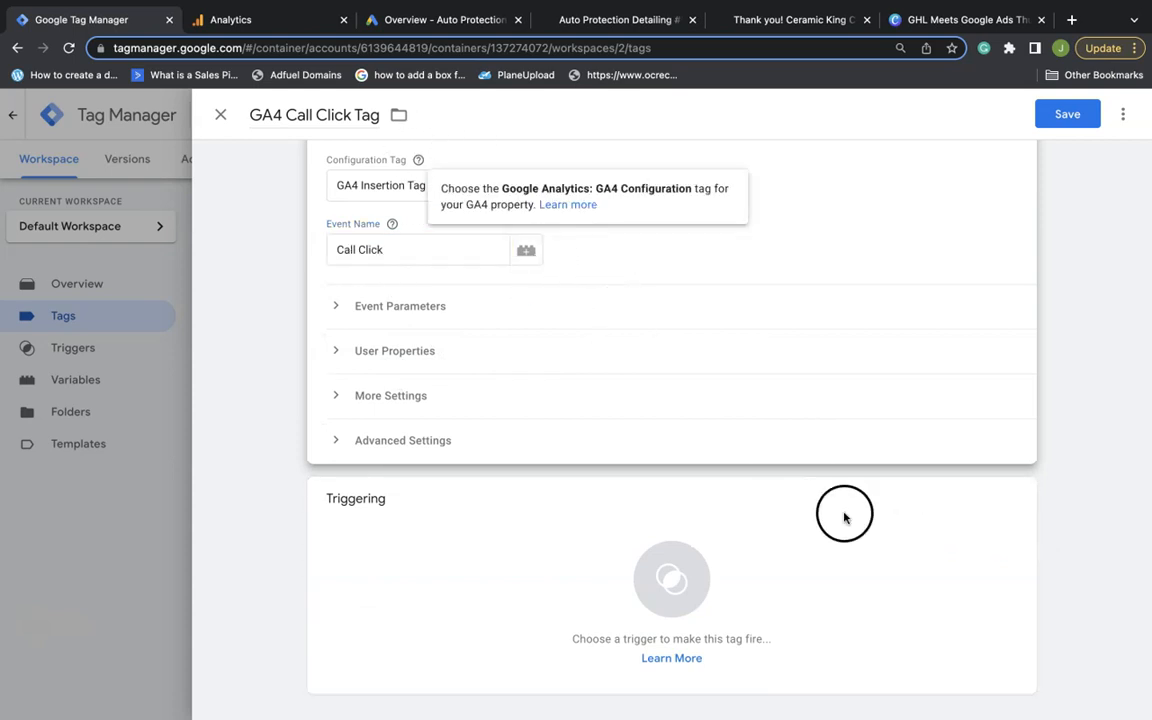
click(1016, 499)
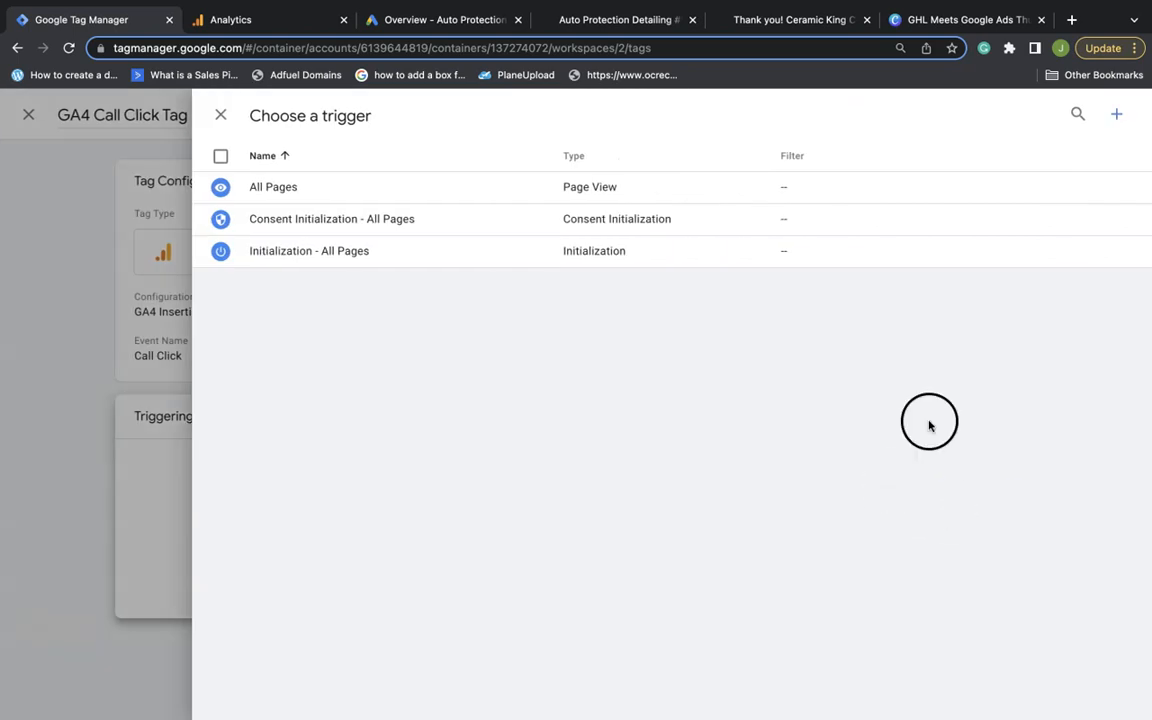
Create a new trigger named Call Click Trigger
click(1118, 116)
double_click(269, 110)
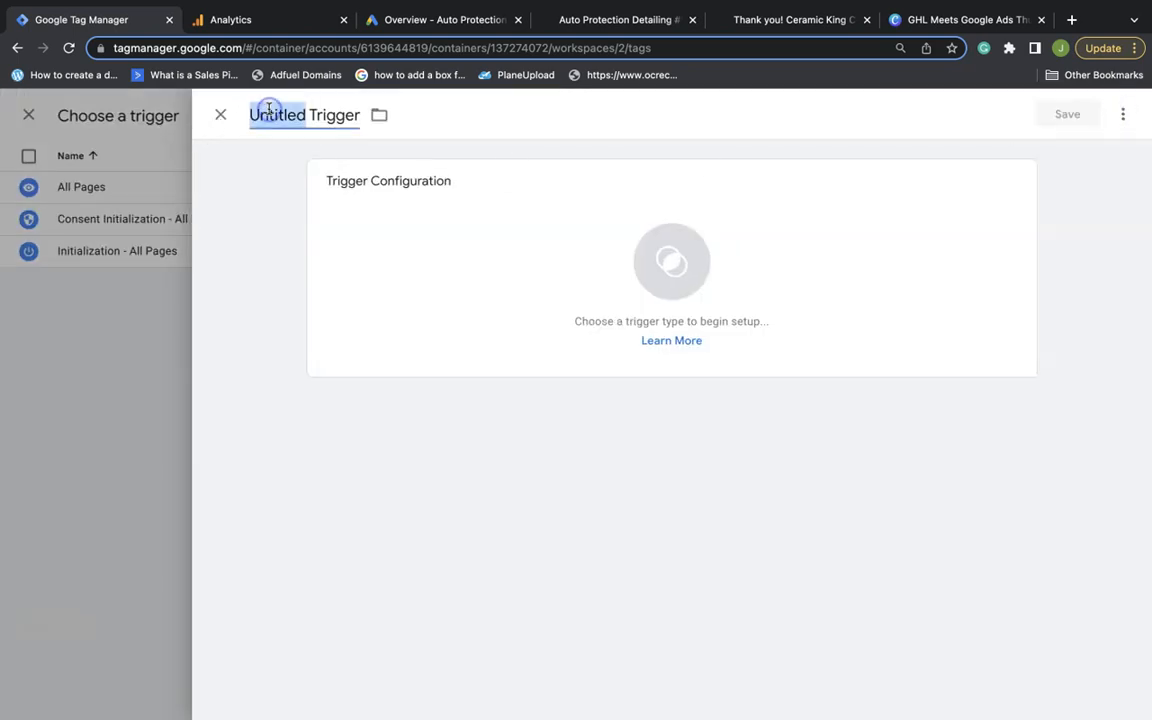
text(Call Click)
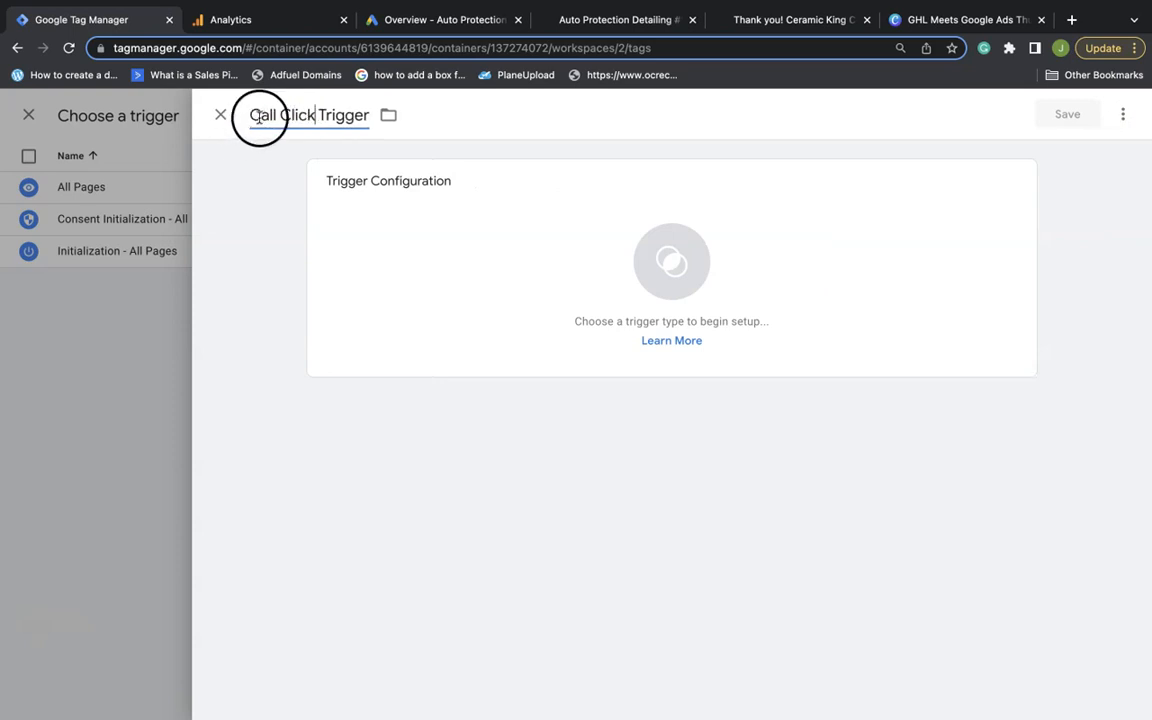
click(250, 114)
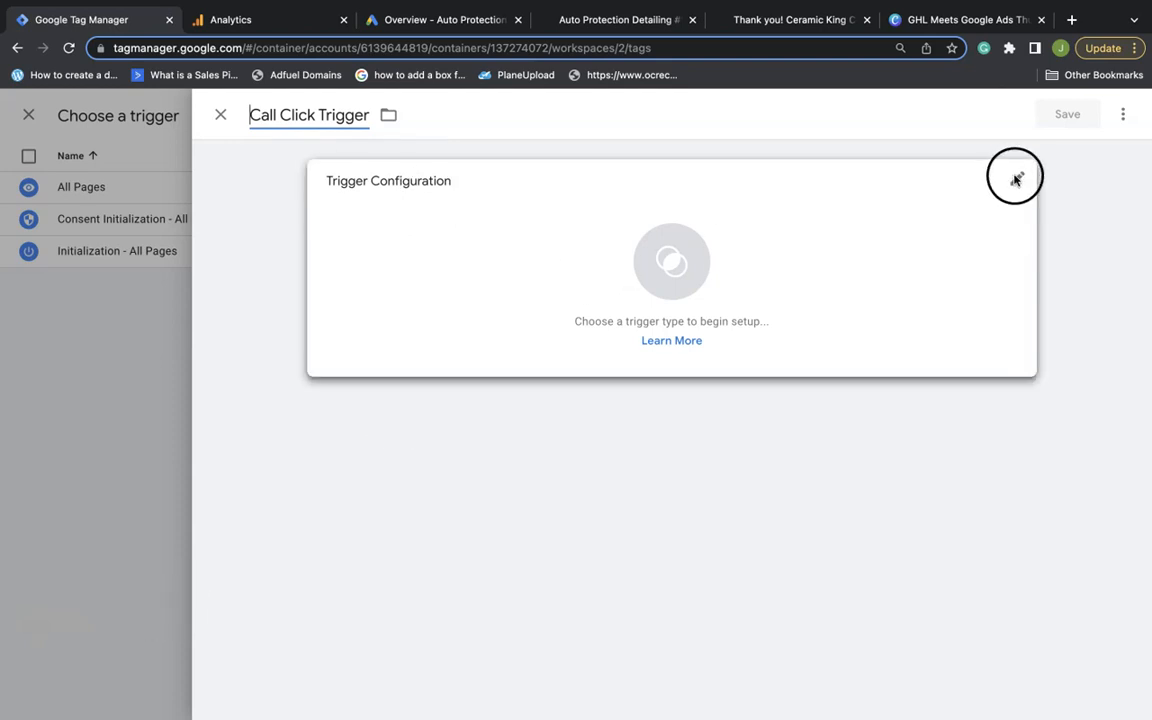
Make it a Click - All Elements trigger on Some Clicks where Click Text contains a value
click(1016, 180)
click(870, 266)
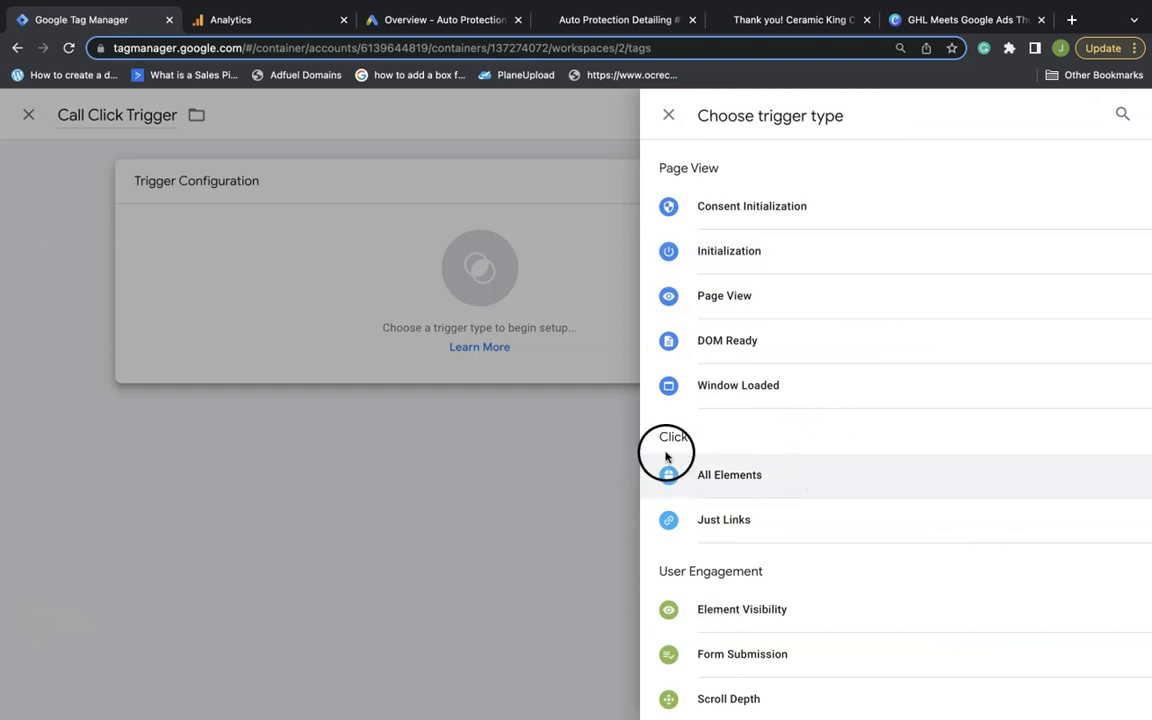
click(734, 484)
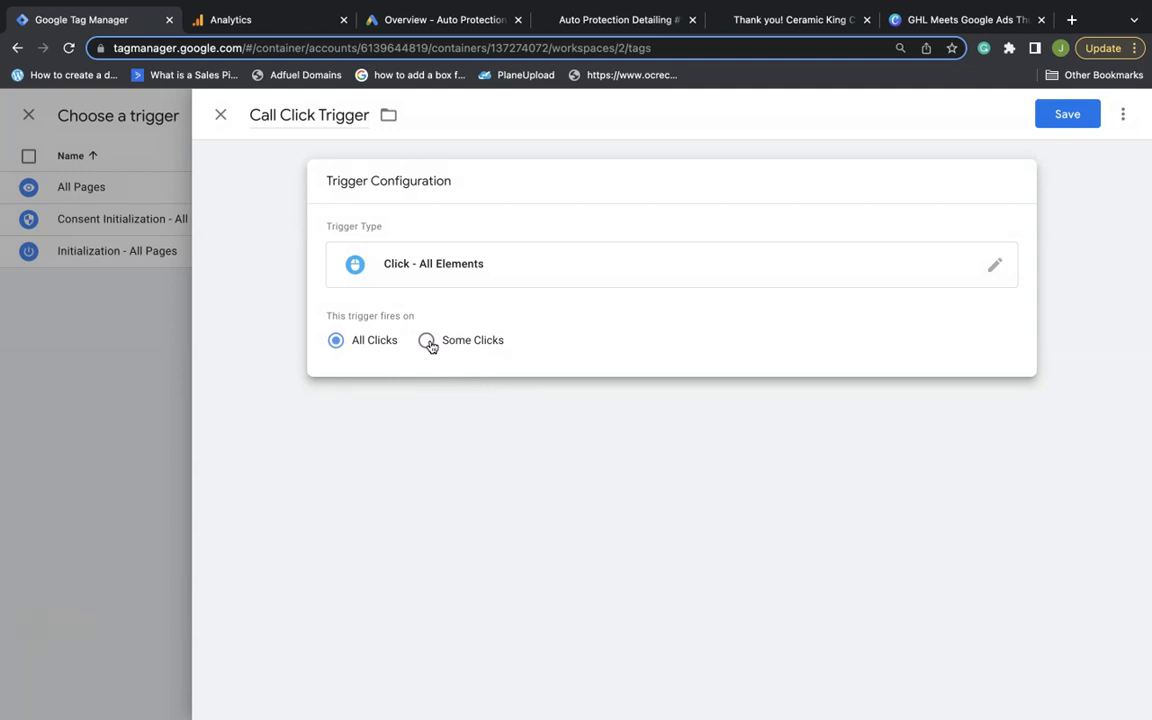
click(428, 341)
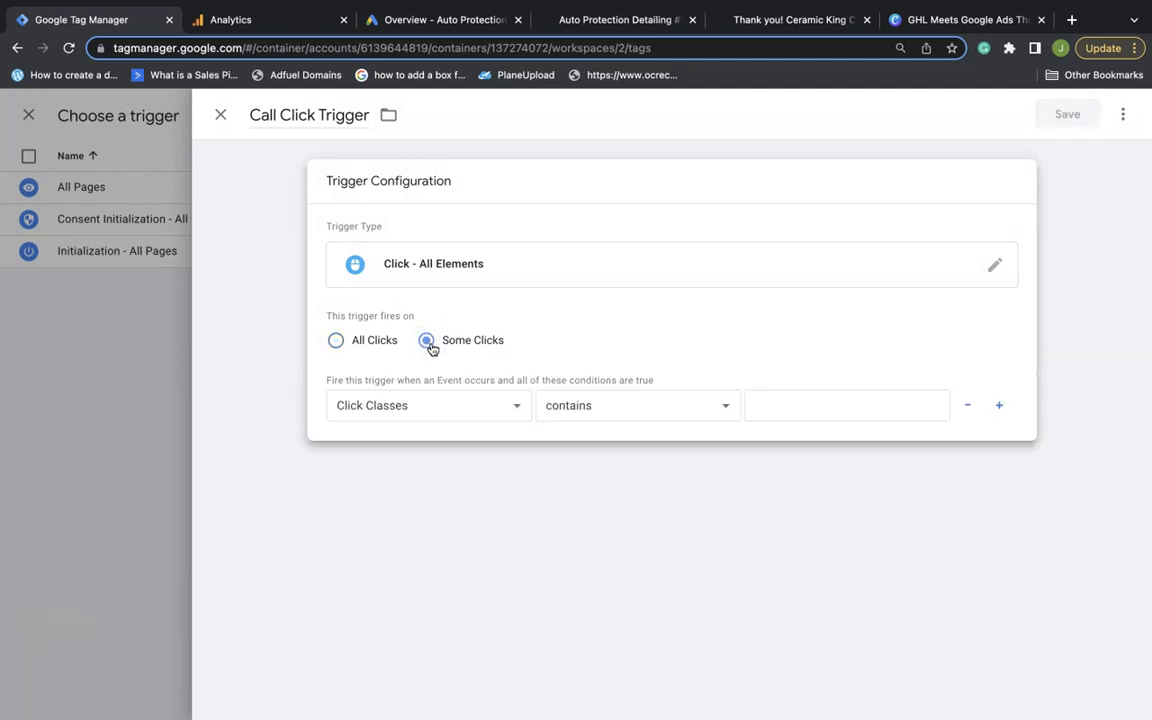
click(413, 407)
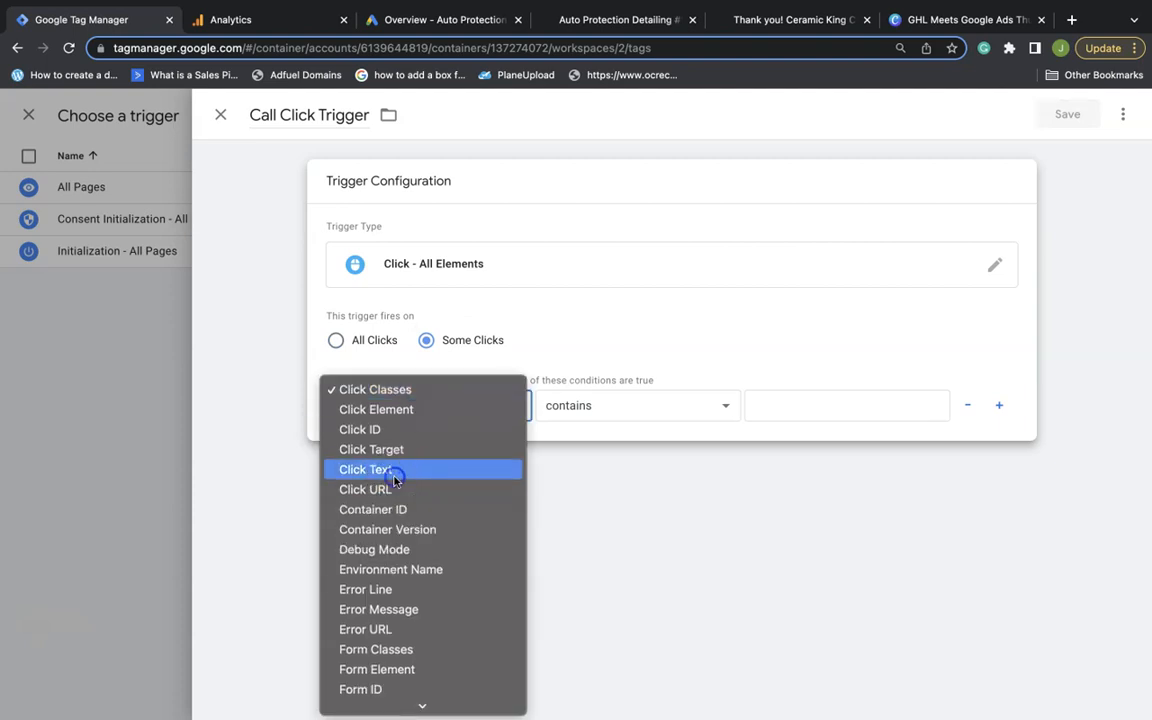
click(395, 470)
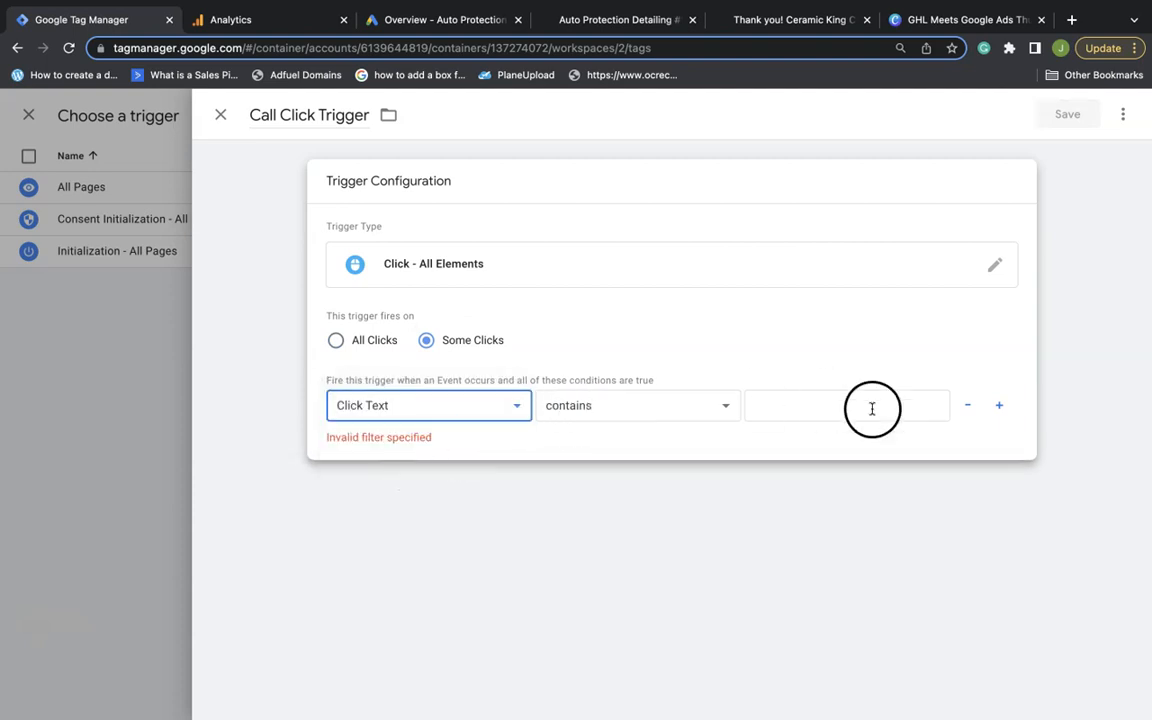
click(807, 411)
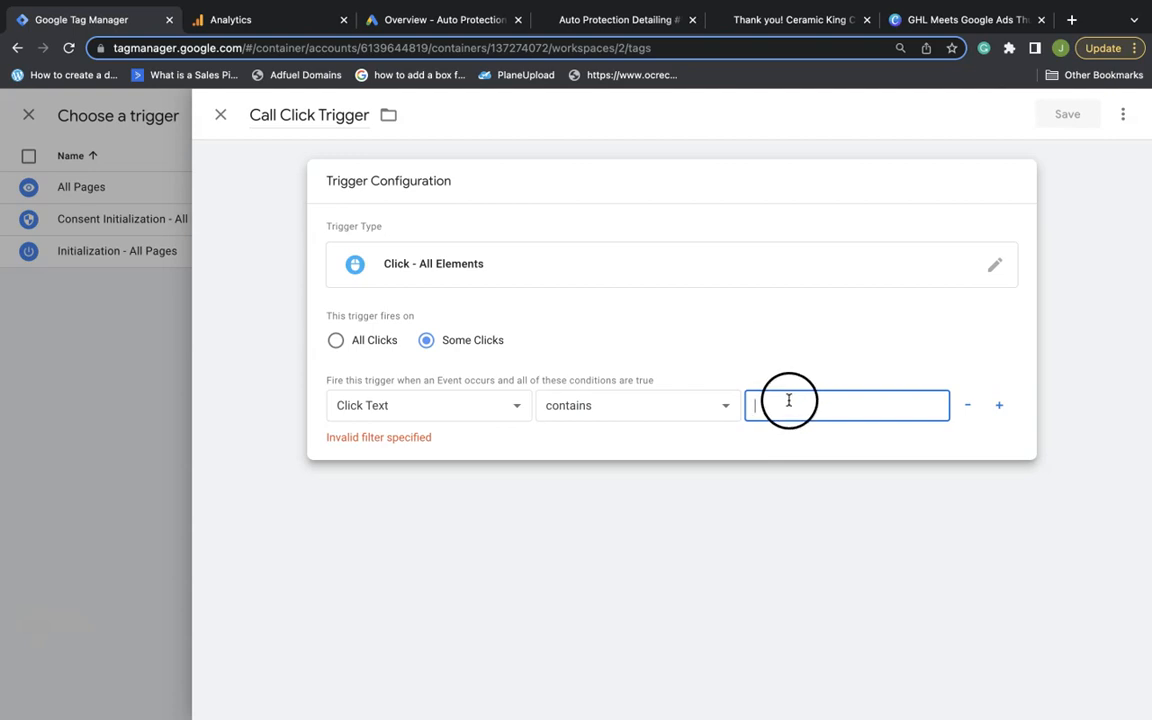
click(618, 20)
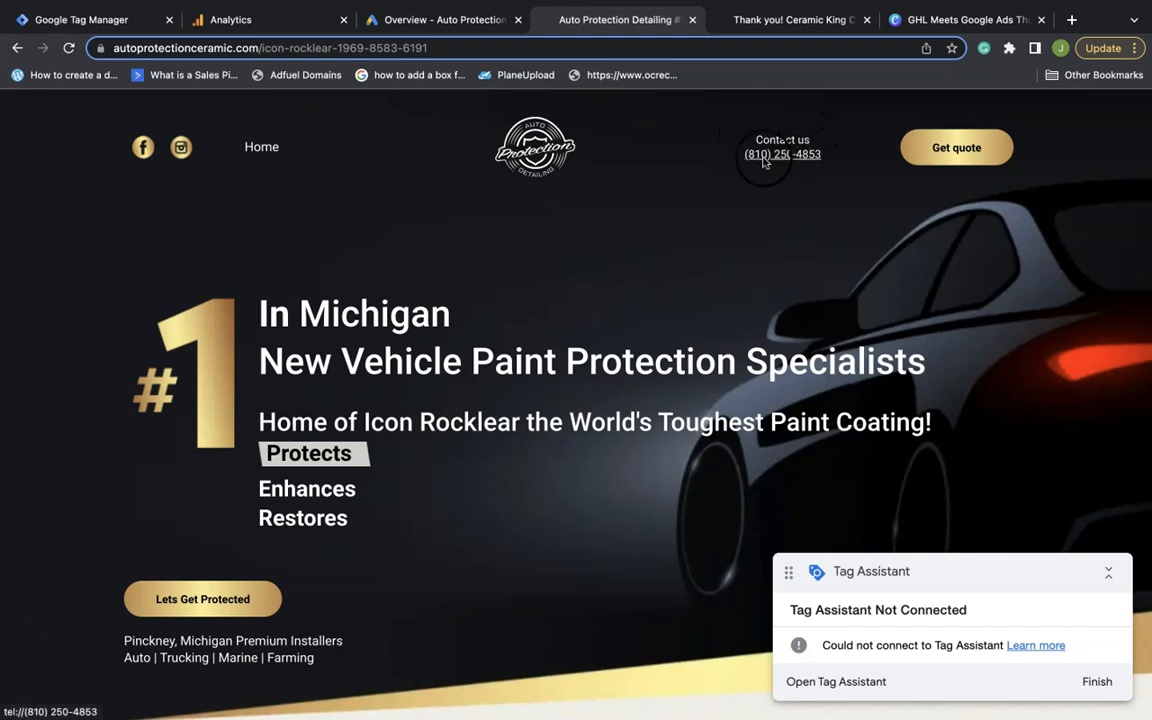
Copy the site header's phone number into the trigger's Click Text contains value
scroll(334, 424, down, 10)
scroll(335, 428, down, 20)
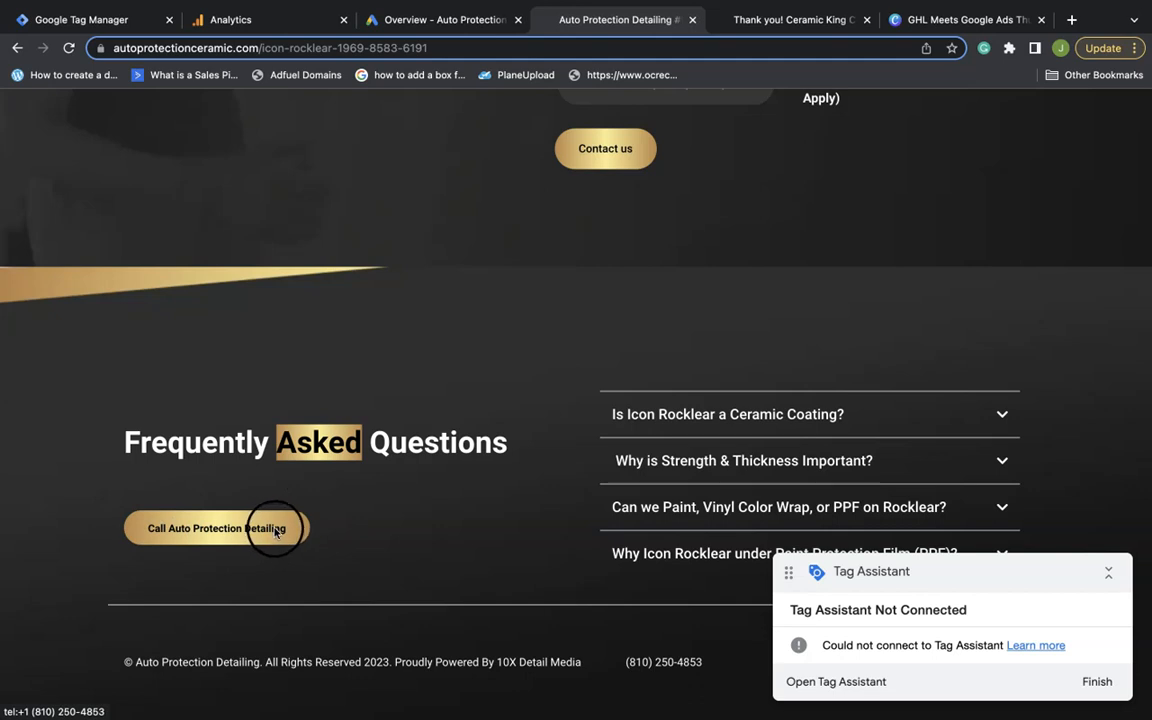
scroll(485, 421, up, 1)
scroll(483, 420, up, 20)
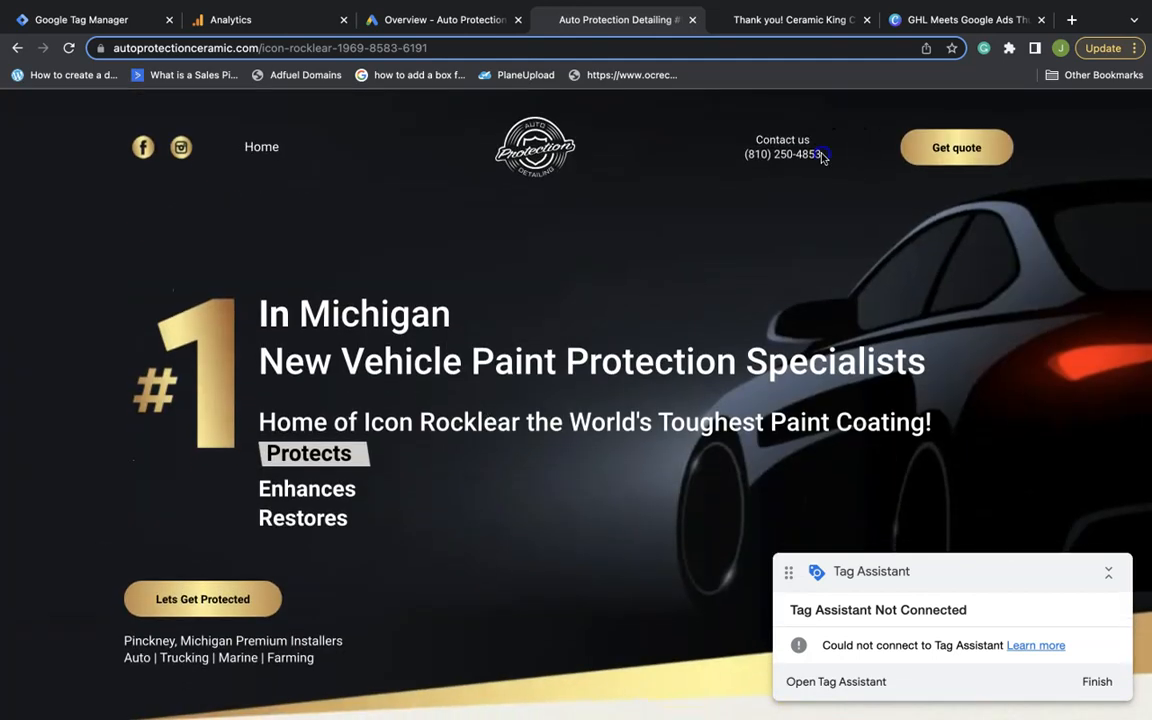
drag(818, 154, 770, 157)
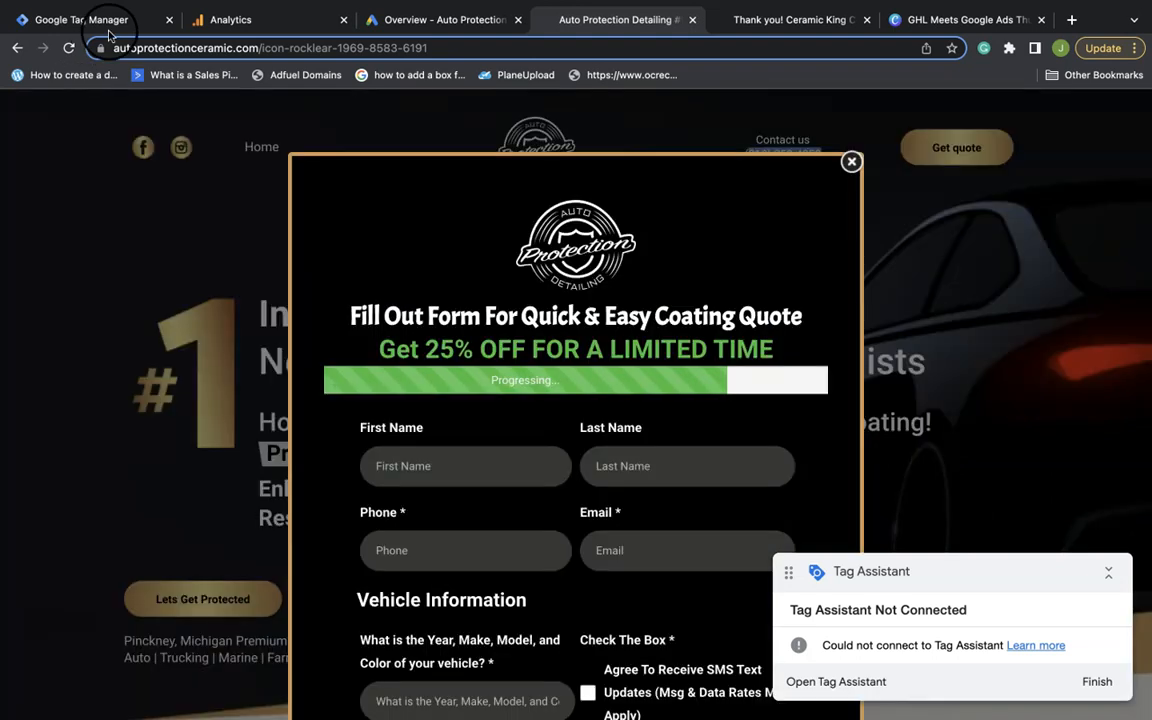
click(106, 26)
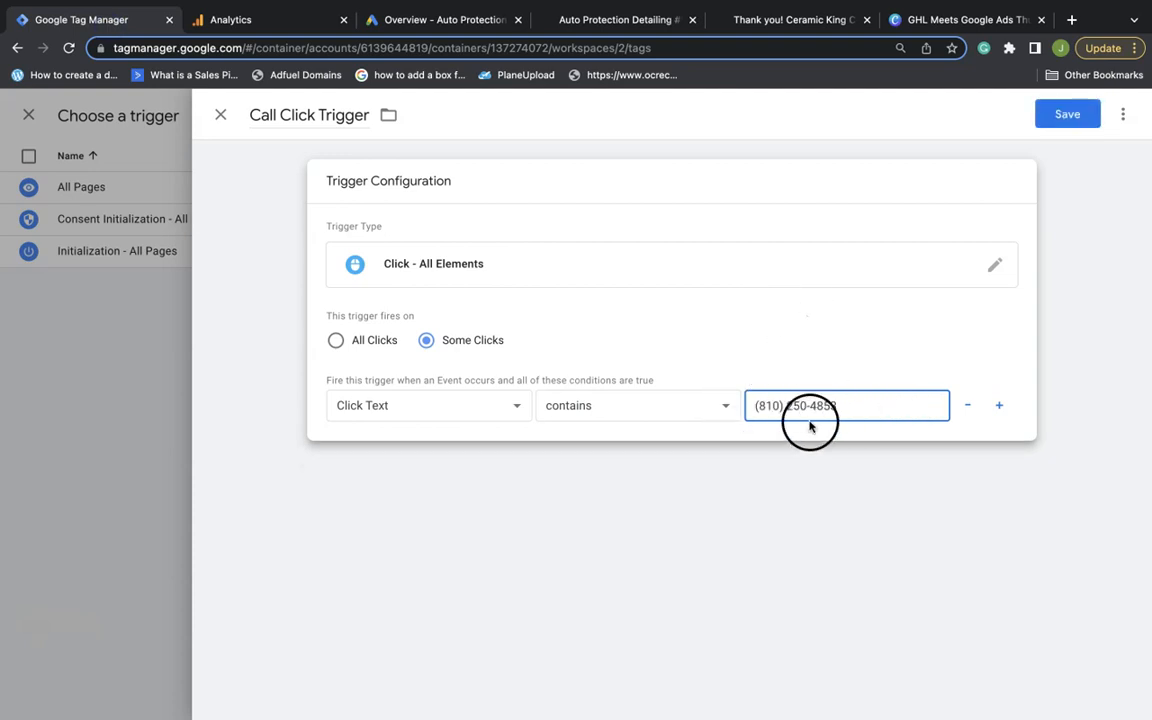
Rename the trigger to Call Click Trigger 1 and save it onto GA4 Call Click Tag
click(370, 117)
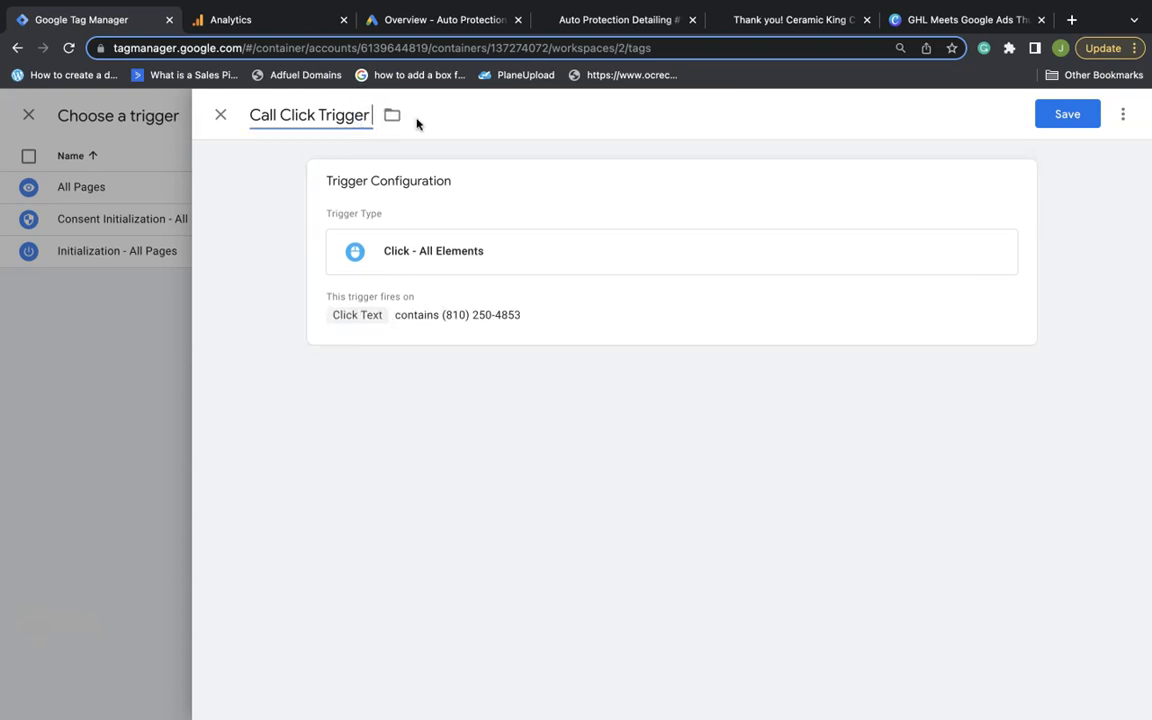
key(BackSpace)
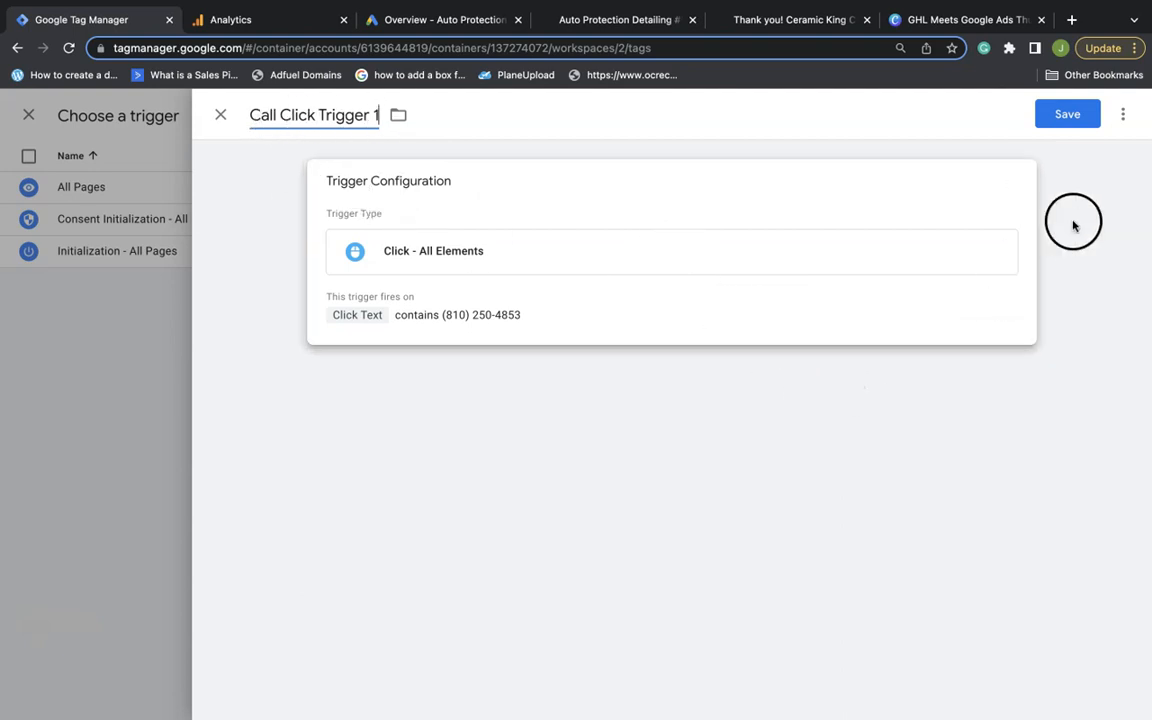
click(1068, 115)
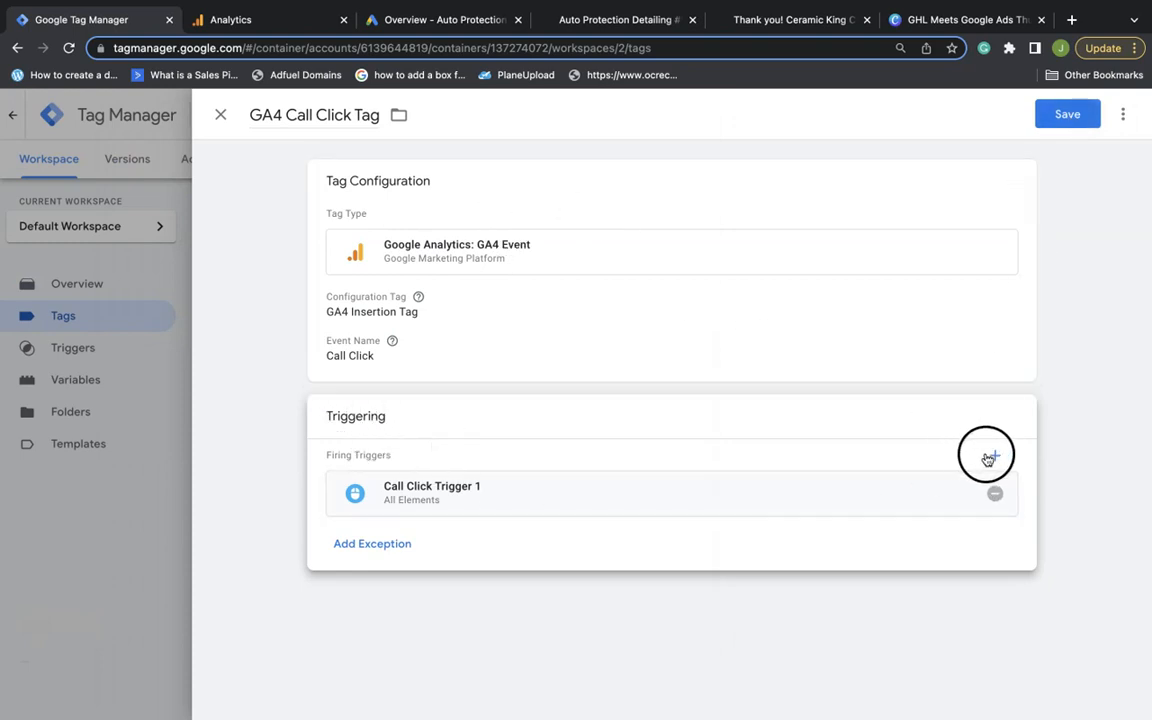
click(992, 458)
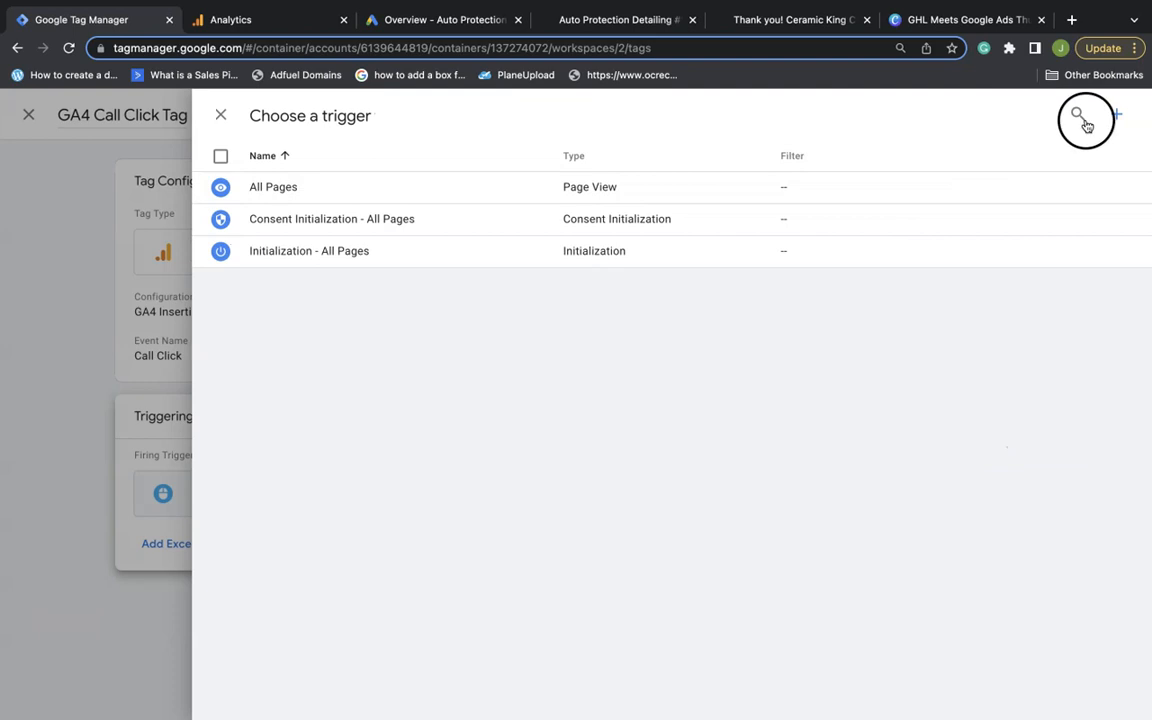
Create Call Click Trigger 2 as a Click - All Elements trigger on Some Clicks
click(1119, 118)
click(296, 113)
double_click(296, 110)
text(C)
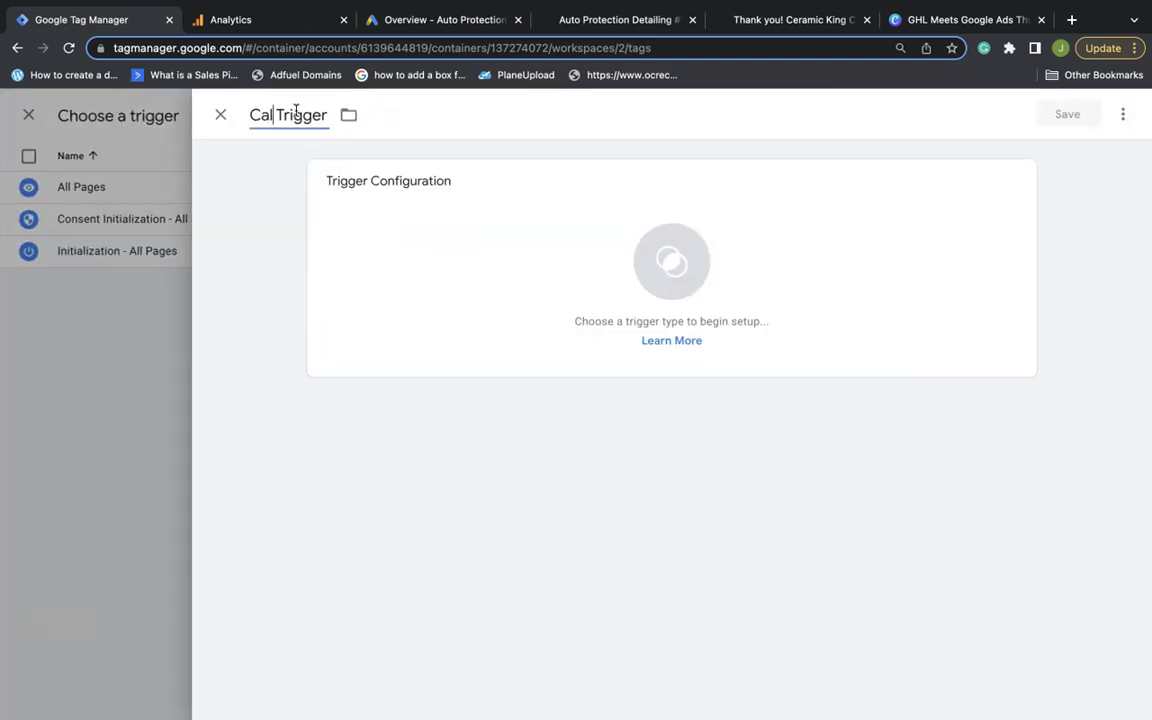
text(all Click)
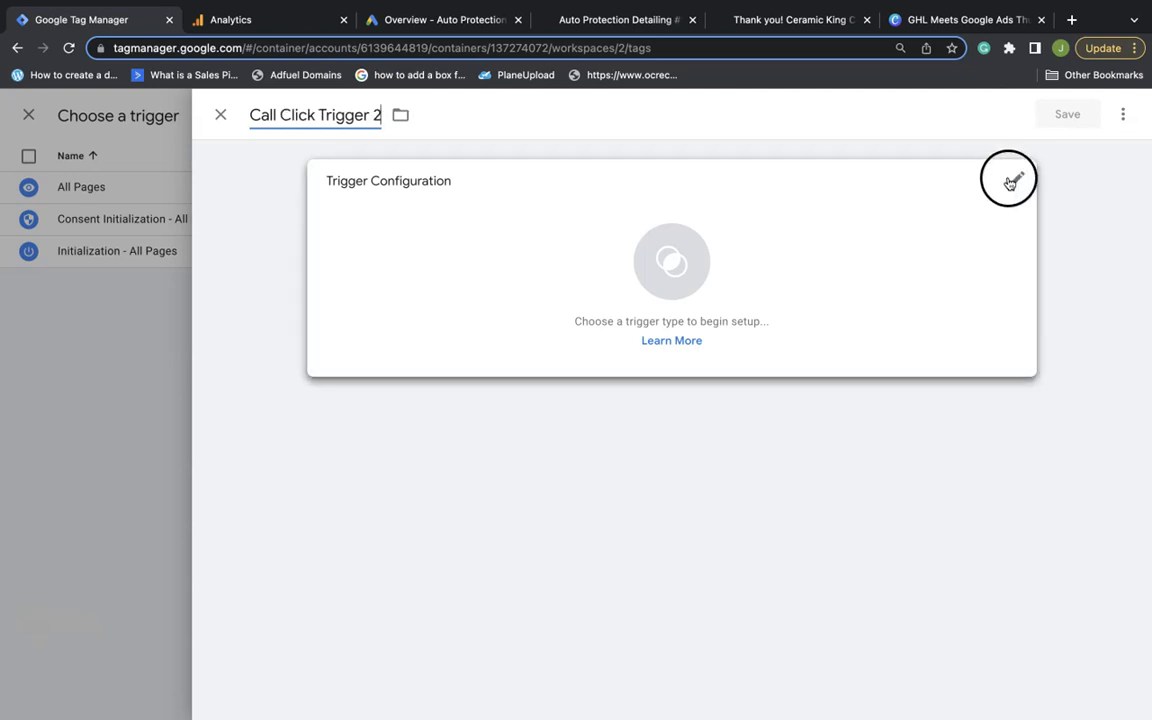
click(1018, 183)
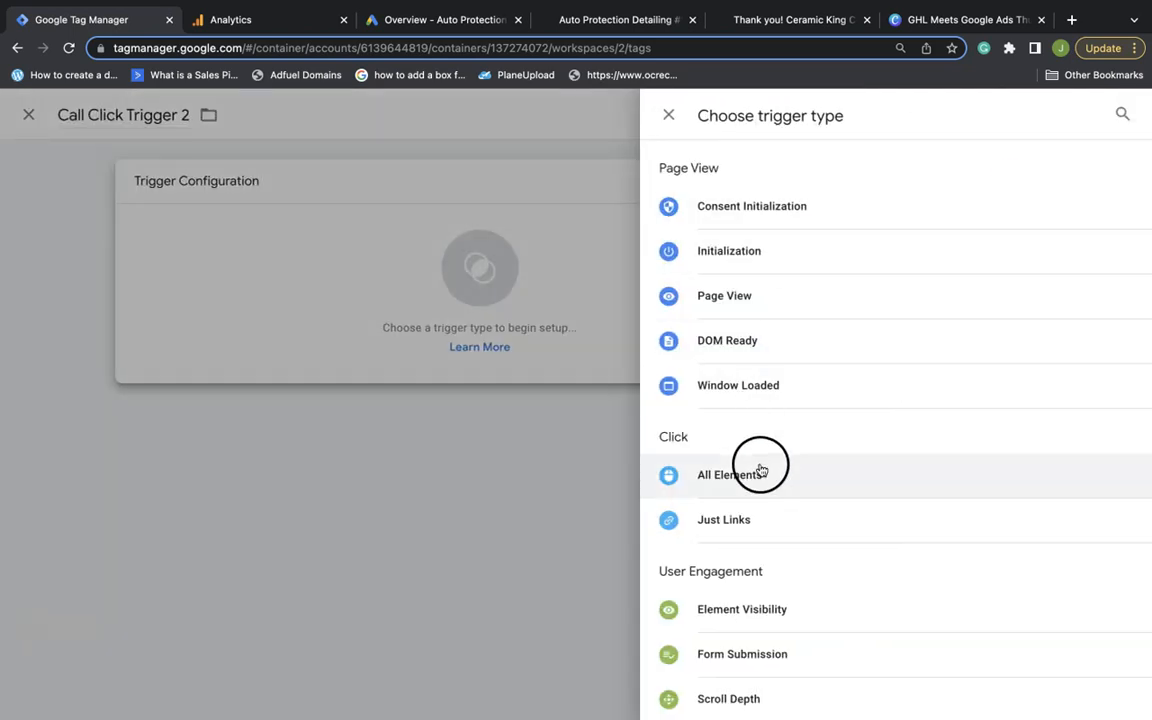
click(760, 473)
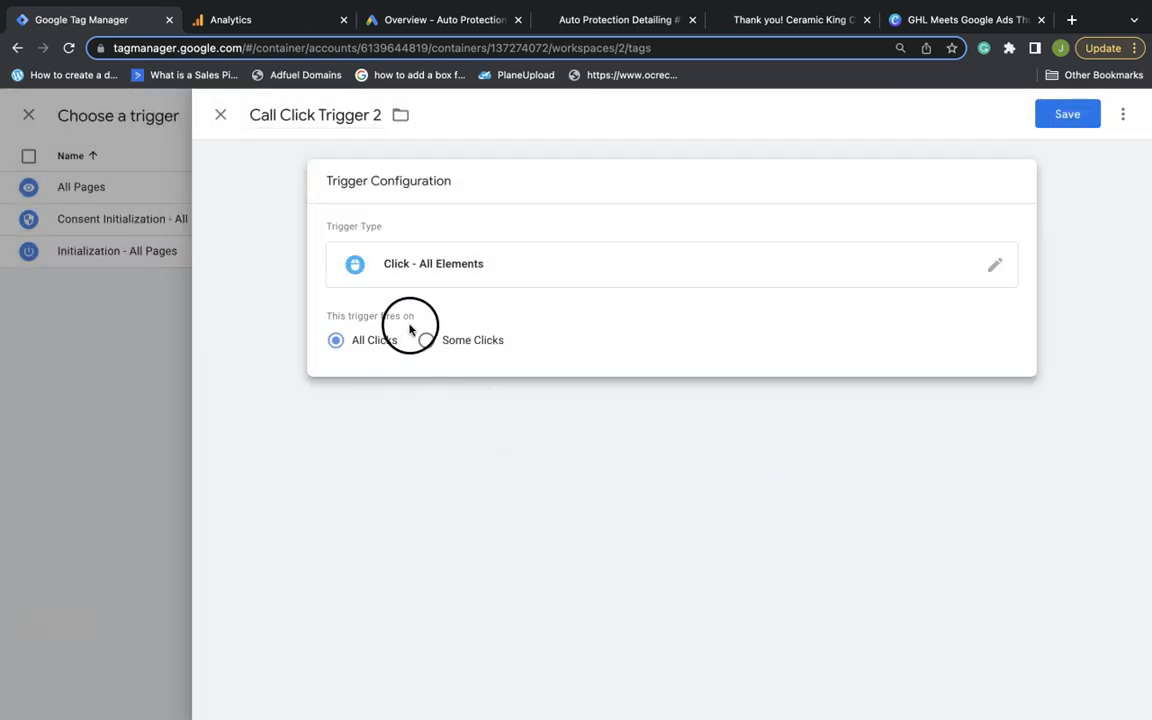
click(424, 342)
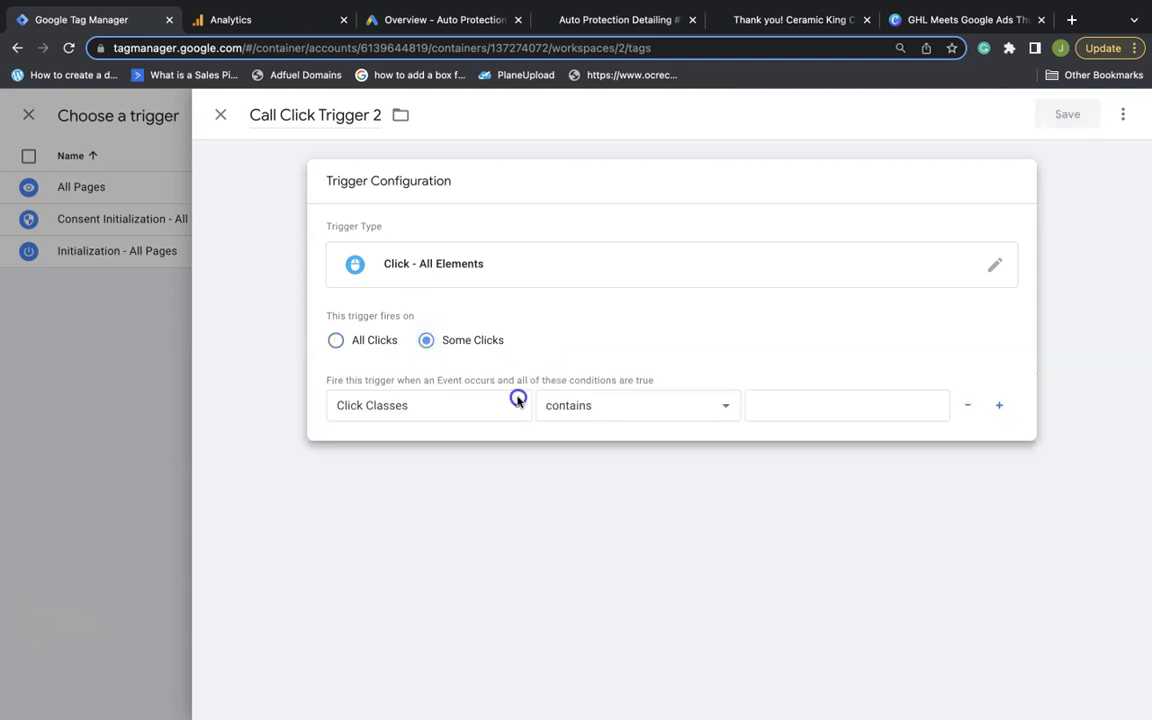
Set Click Text contains 'Call Auto Protection Detailing', then save the trigger and the tag
click(515, 403)
click(479, 486)
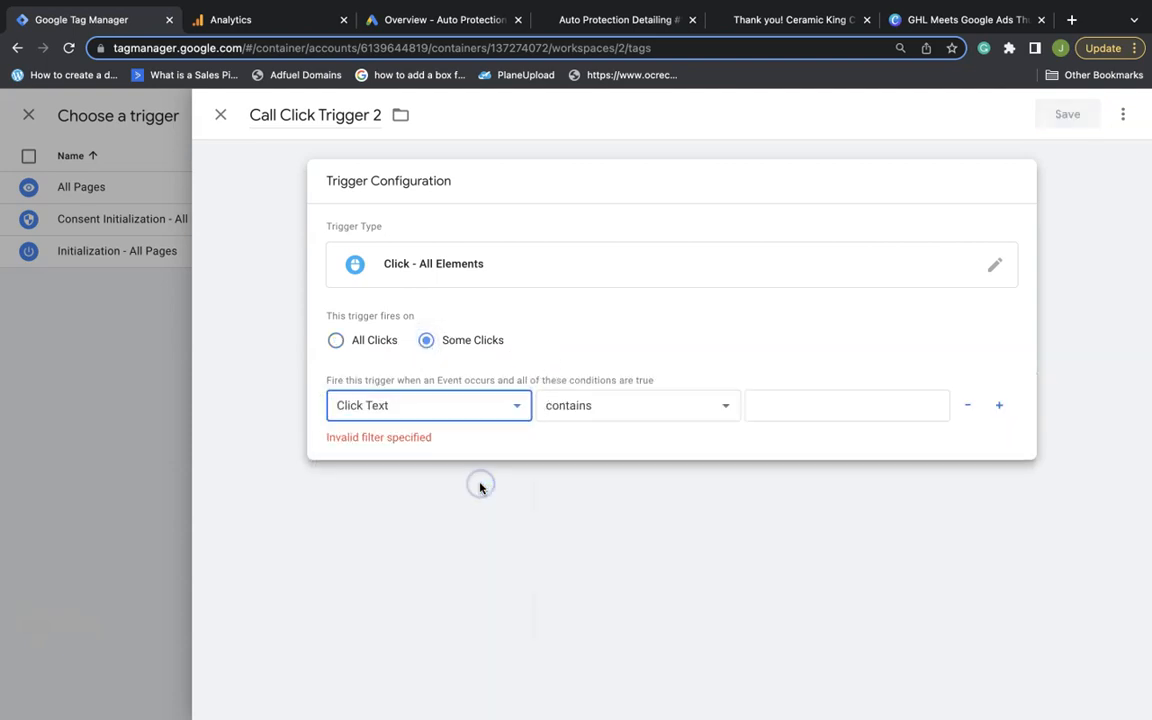
click(831, 417)
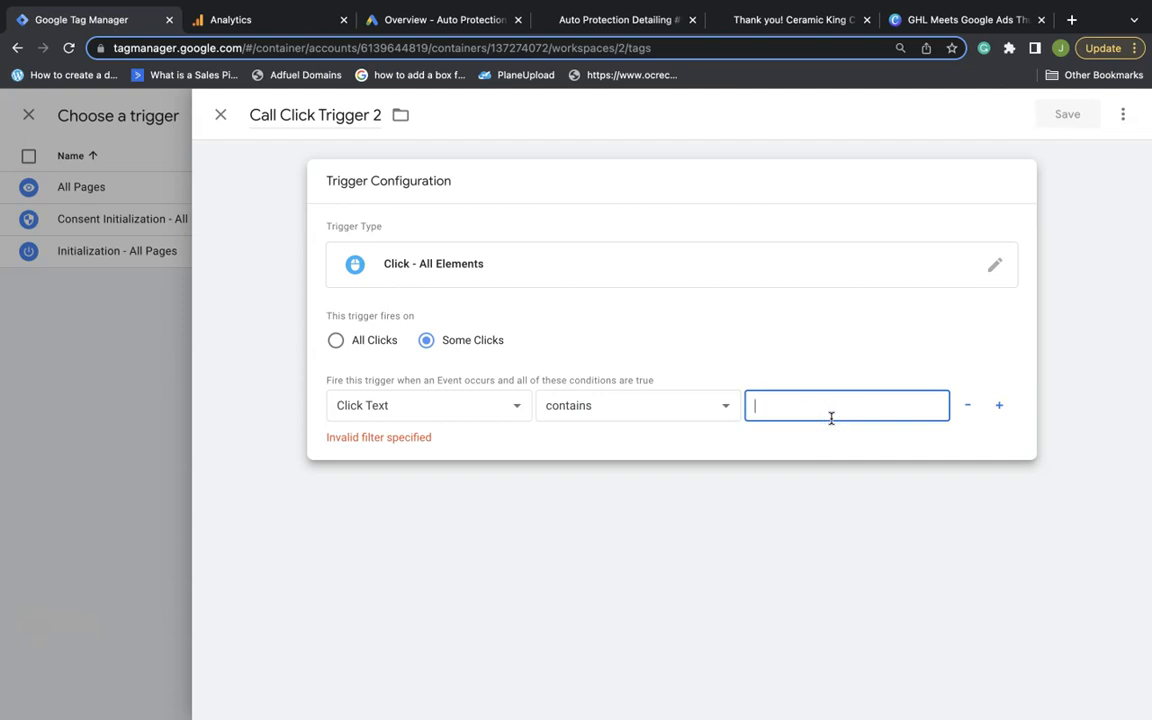
text(Call Auto)
text(Protection)
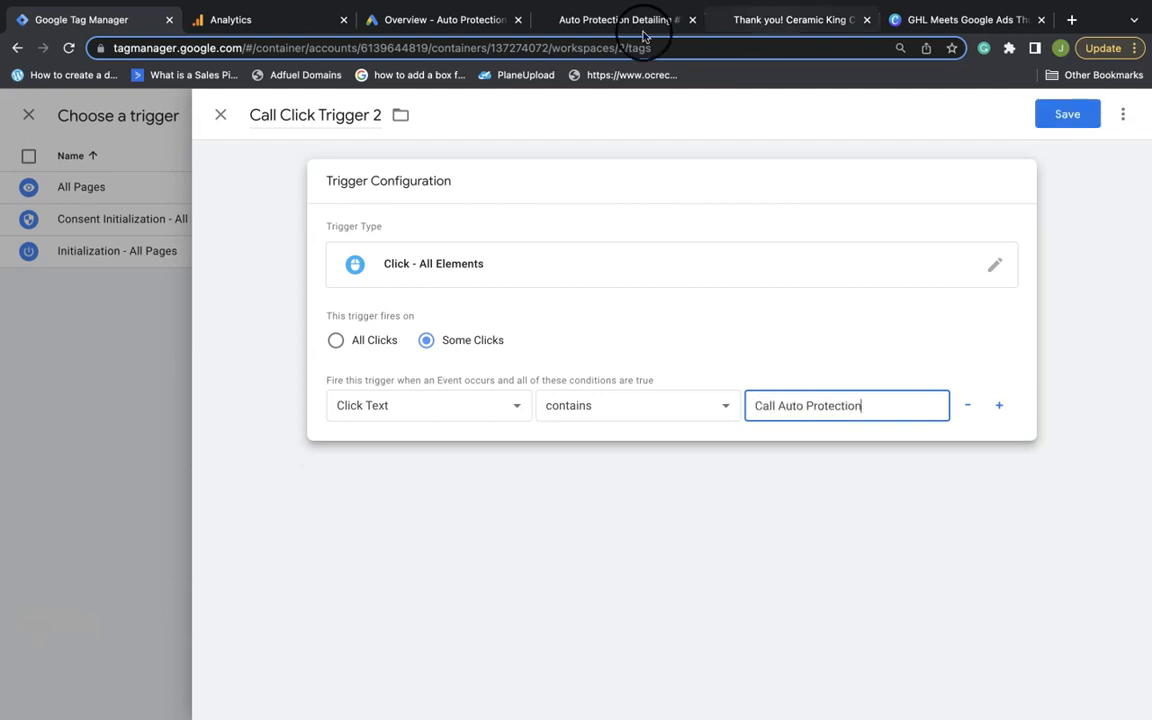
click(590, 27)
scroll(103, 708, down, 3)
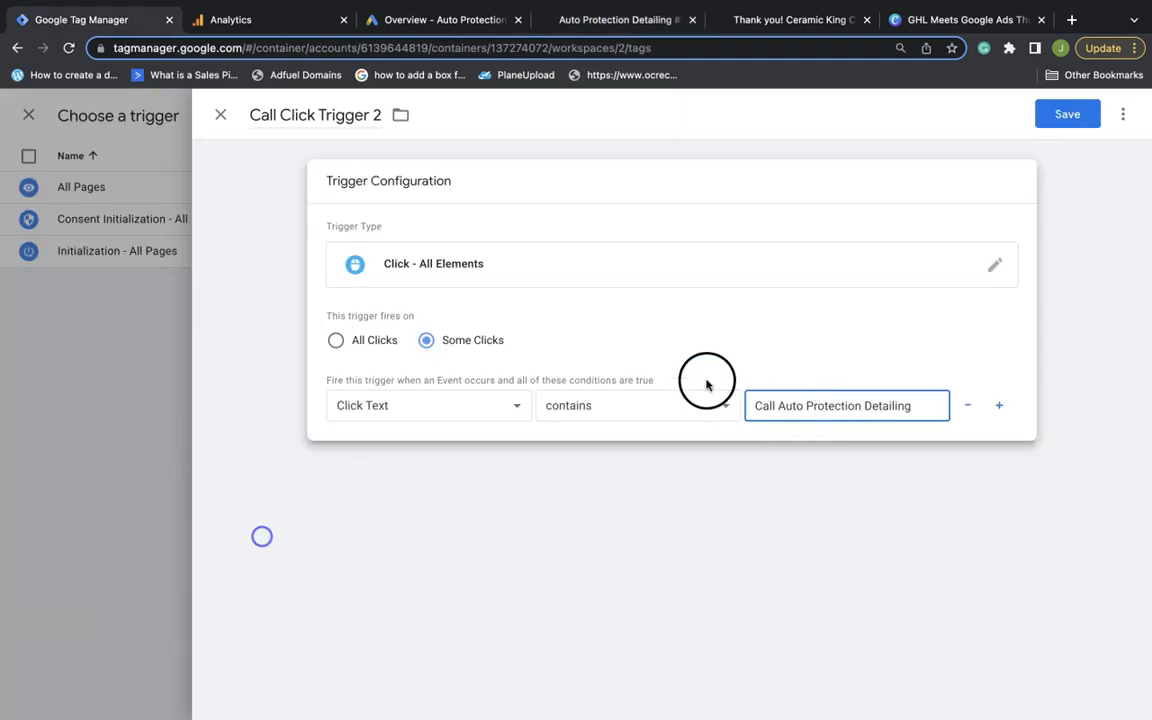
click(1068, 116)
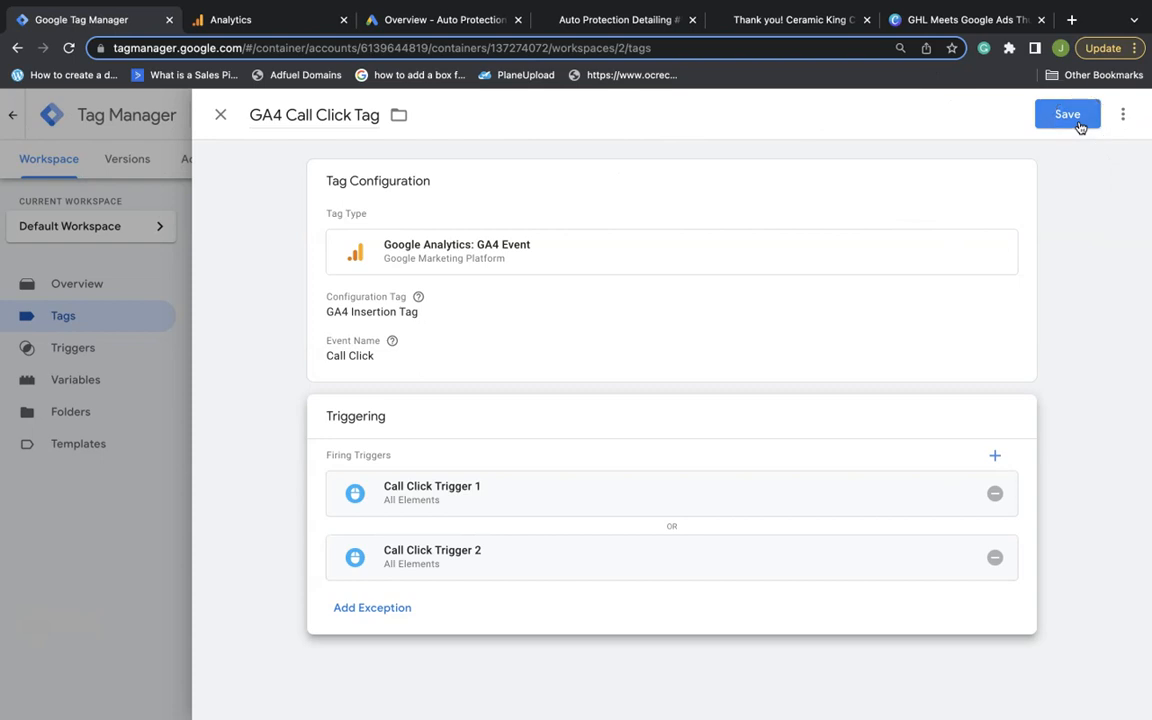
click(1077, 123)
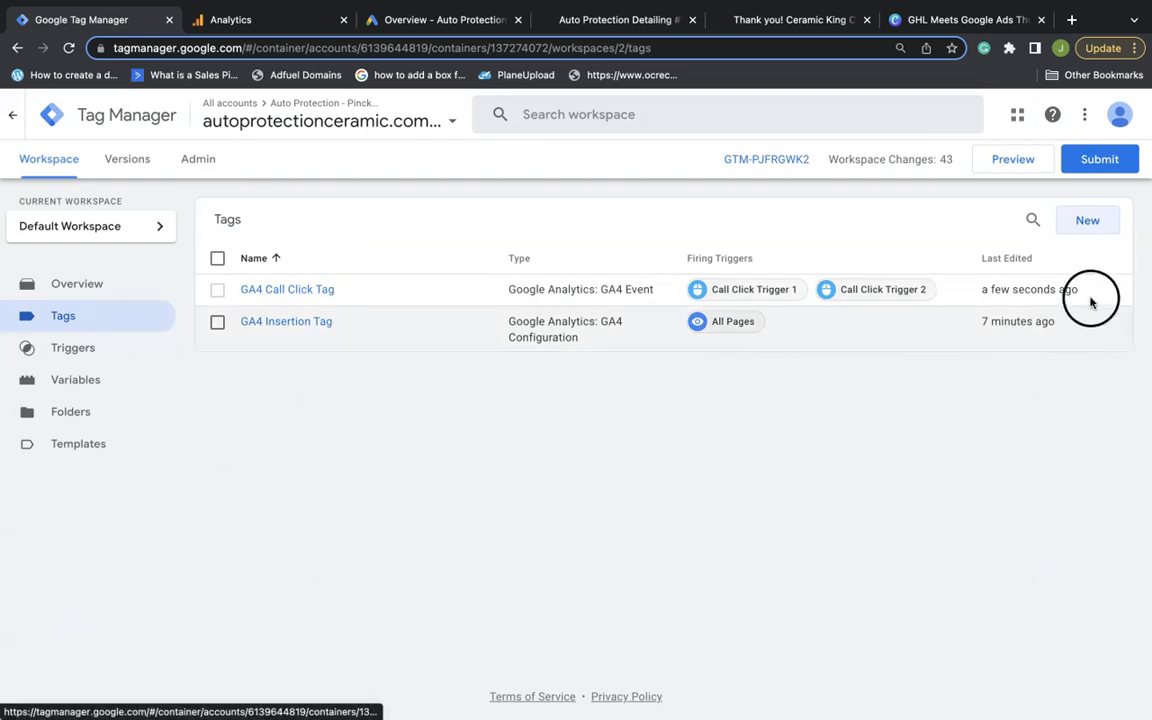
Create a new GA4 Event tag named GA4 Form Submit Tag
click(1096, 223)
double_click(277, 113)
text(GA4 Form Submit Tag)
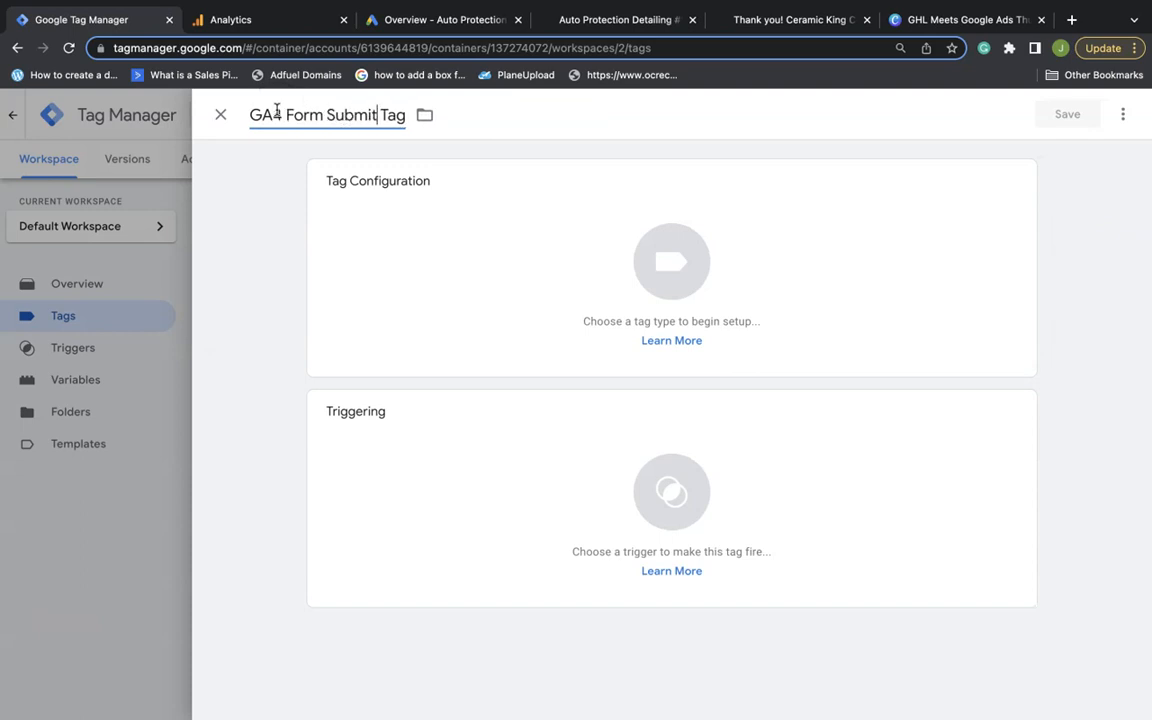
click(334, 180)
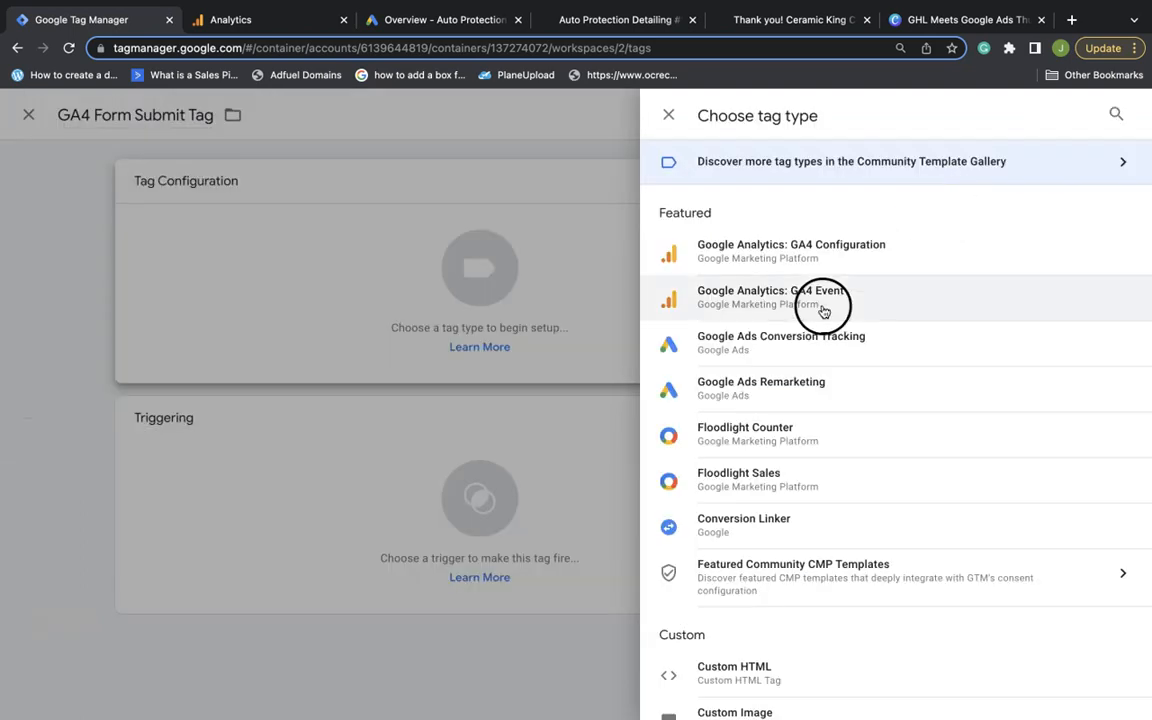
click(822, 311)
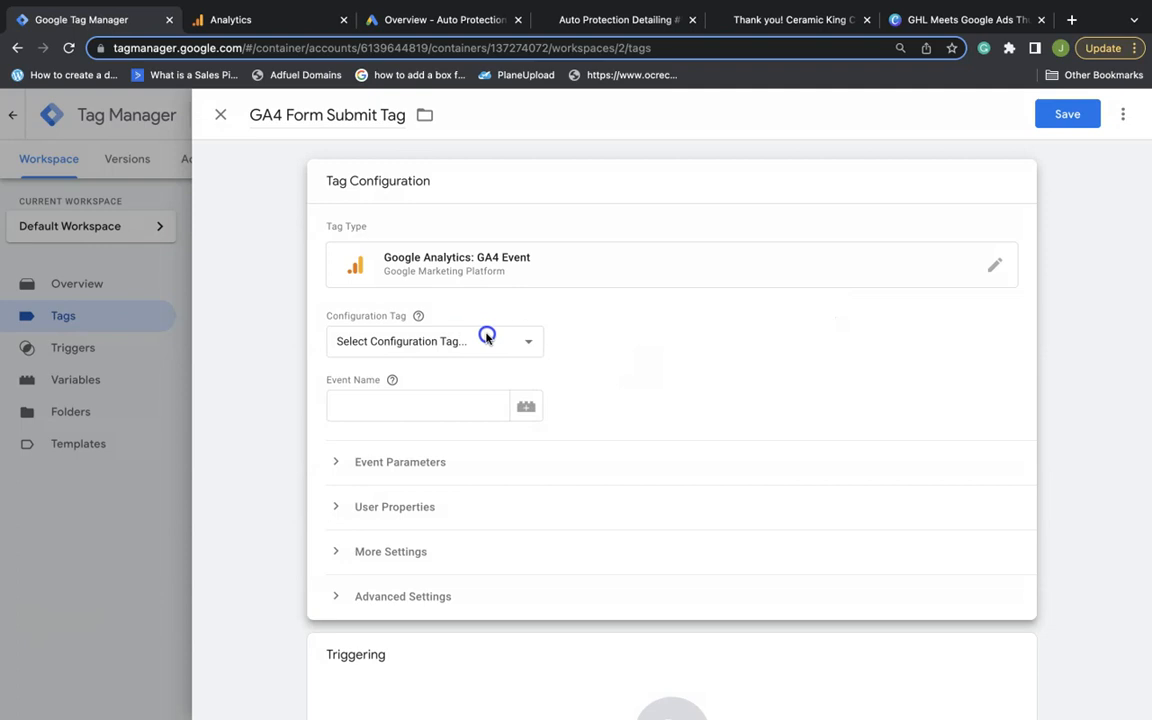
Link the tag to GA4 Insertion Tag with event name Form Submit
click(487, 339)
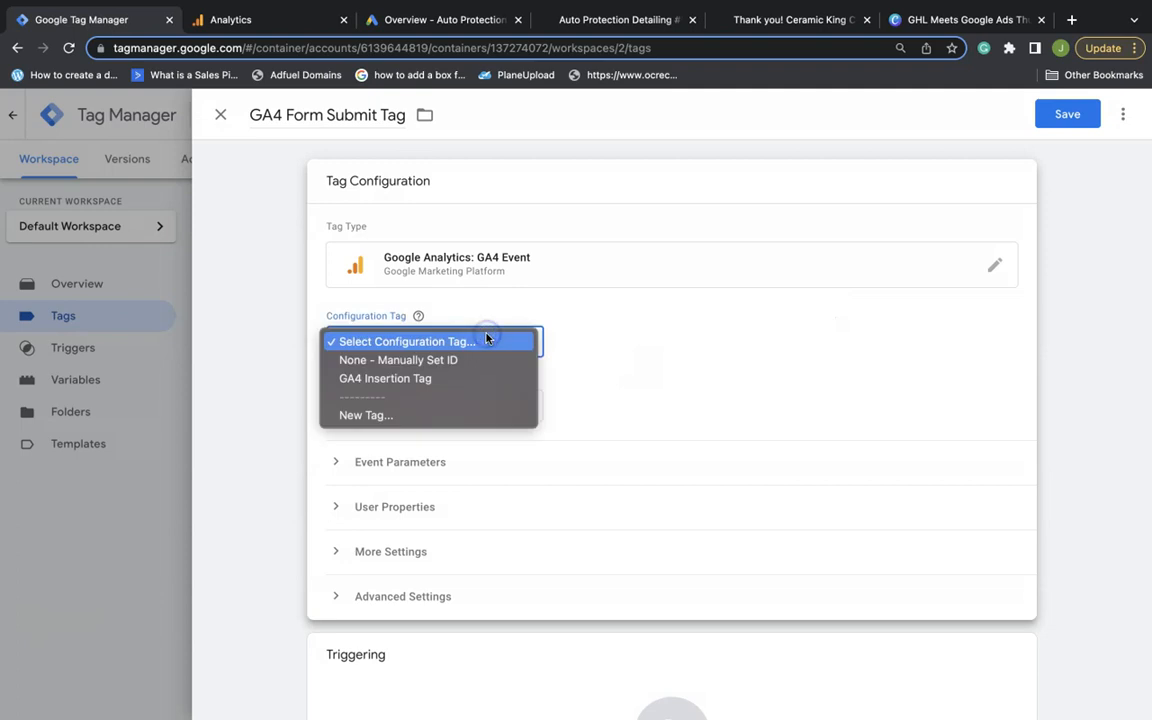
click(392, 381)
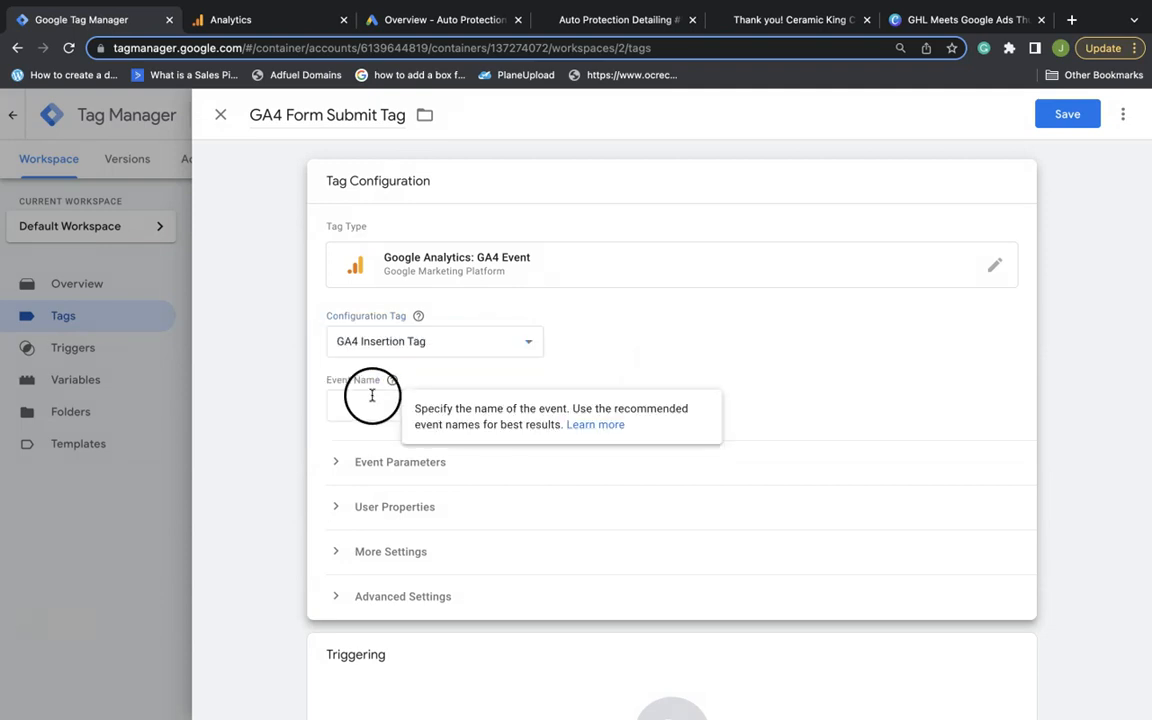
click(369, 398)
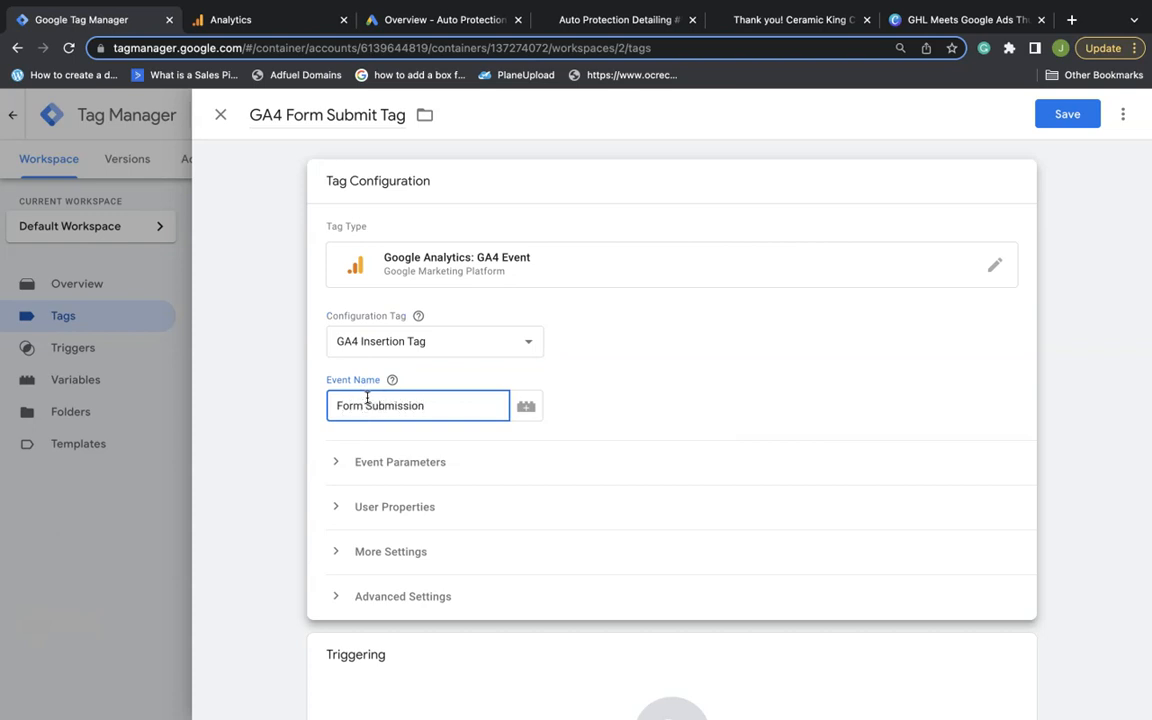
scroll(700, 450, down, 3)
click(1018, 500)
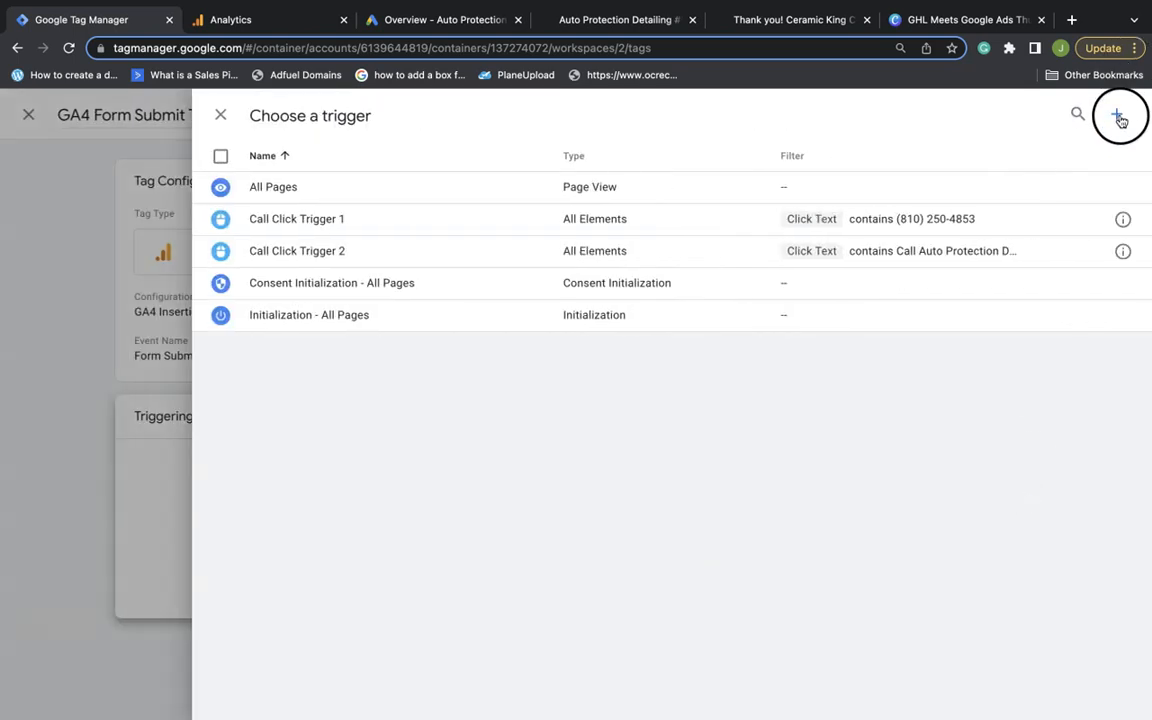
Create Form Submit Trigger as a Page View trigger on Some Page Views by Page Path
click(1116, 114)
double_click(268, 116)
text(Form Submit Trigger)
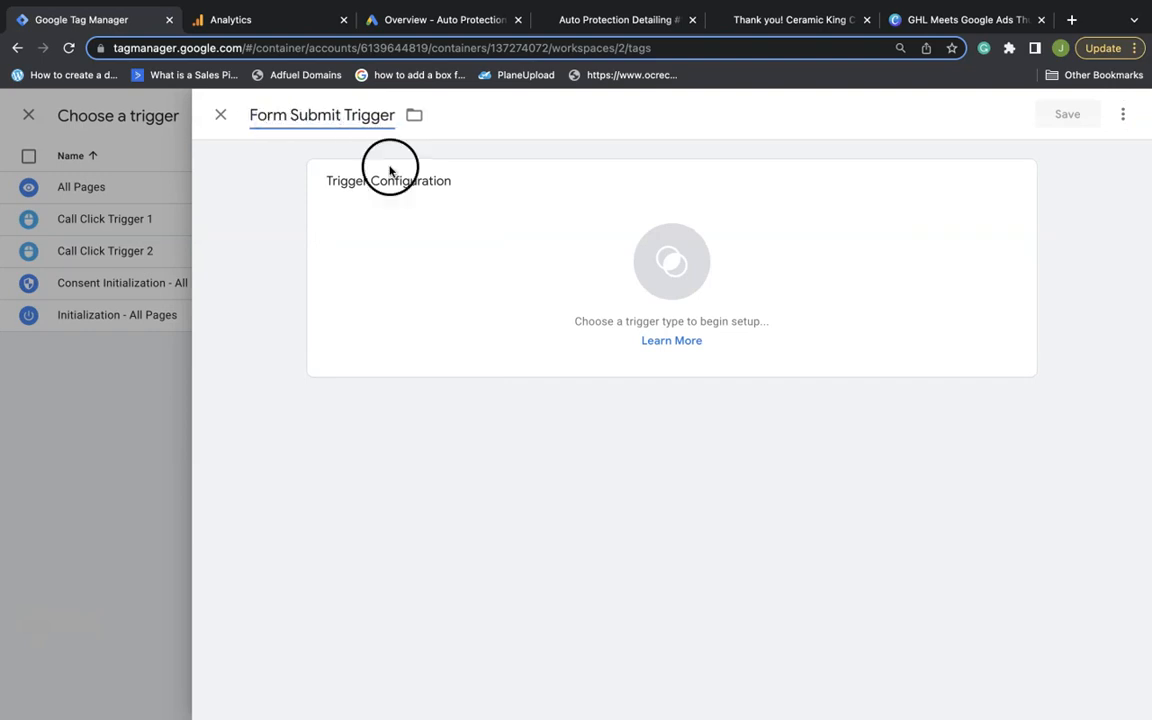
click(1016, 180)
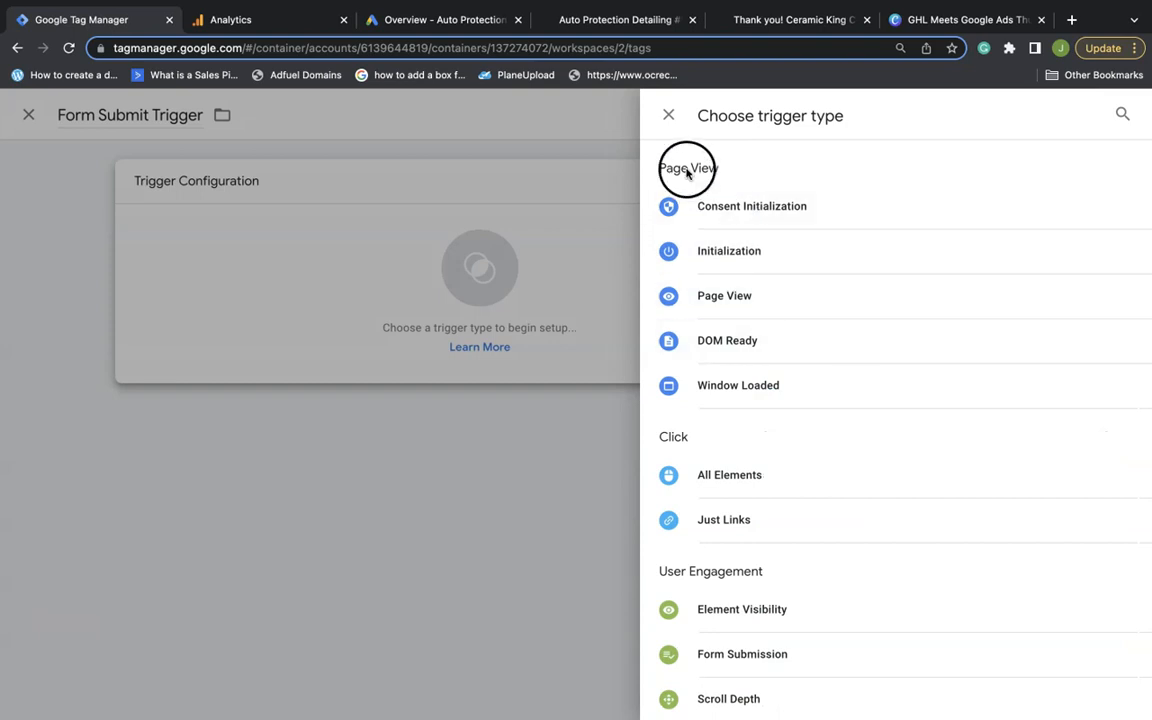
click(737, 298)
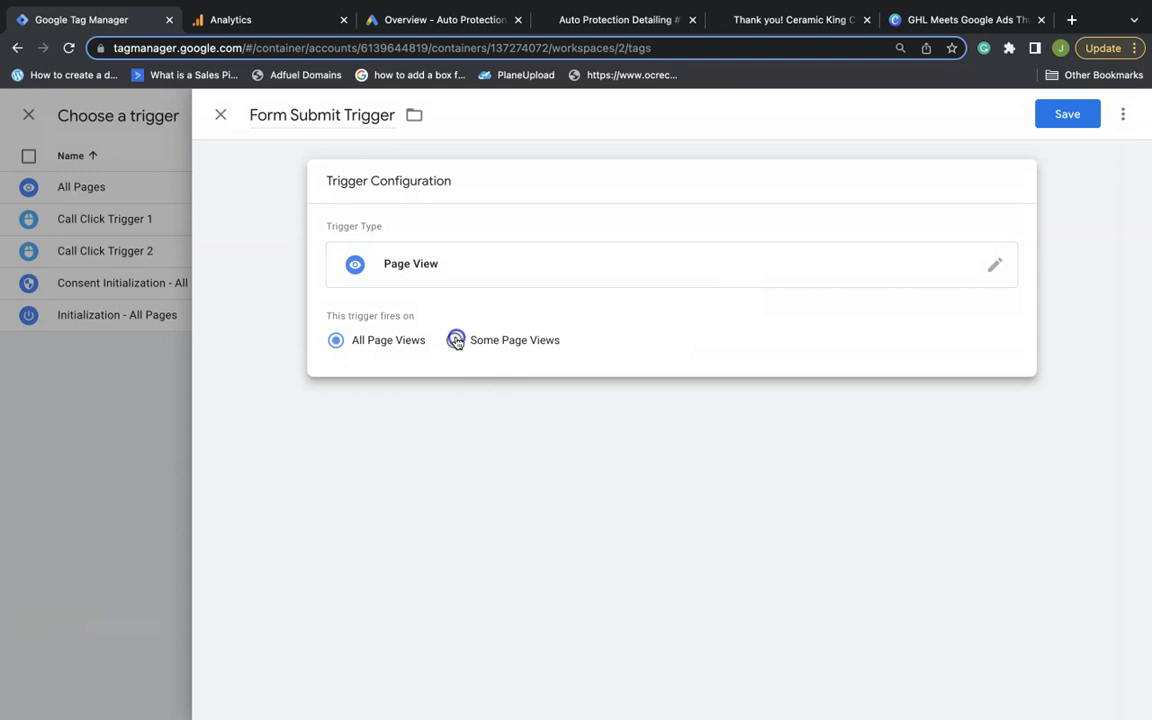
click(456, 341)
click(450, 408)
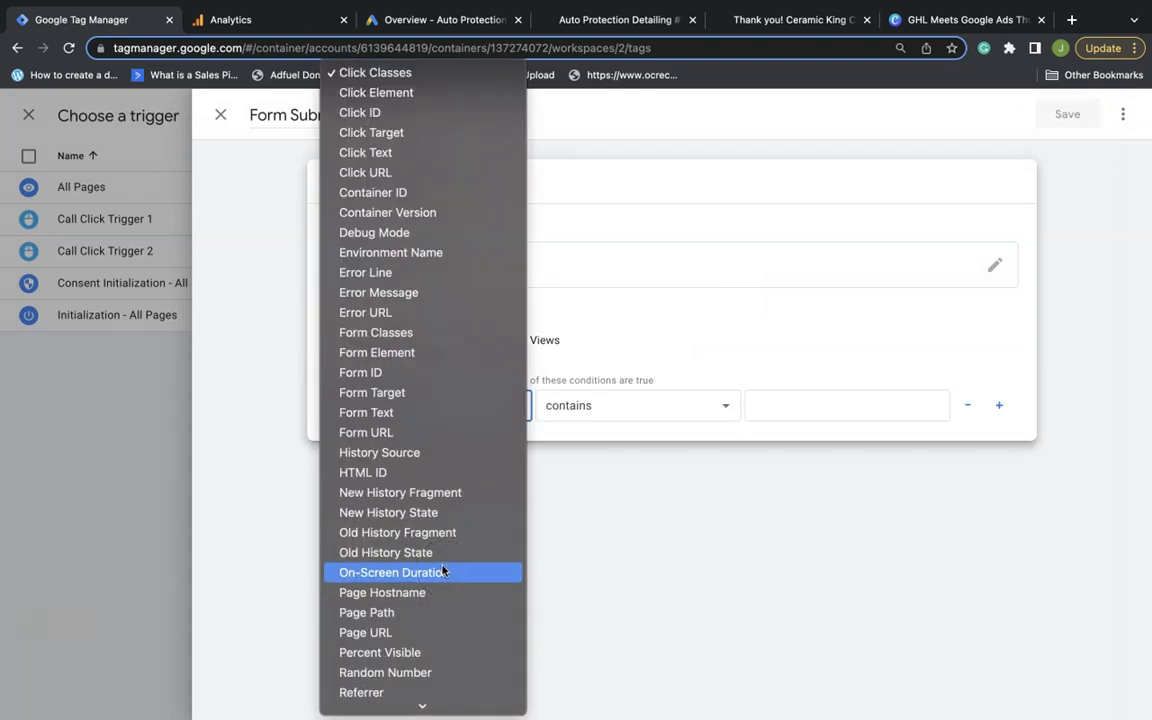
scroll(445, 385, down, 5)
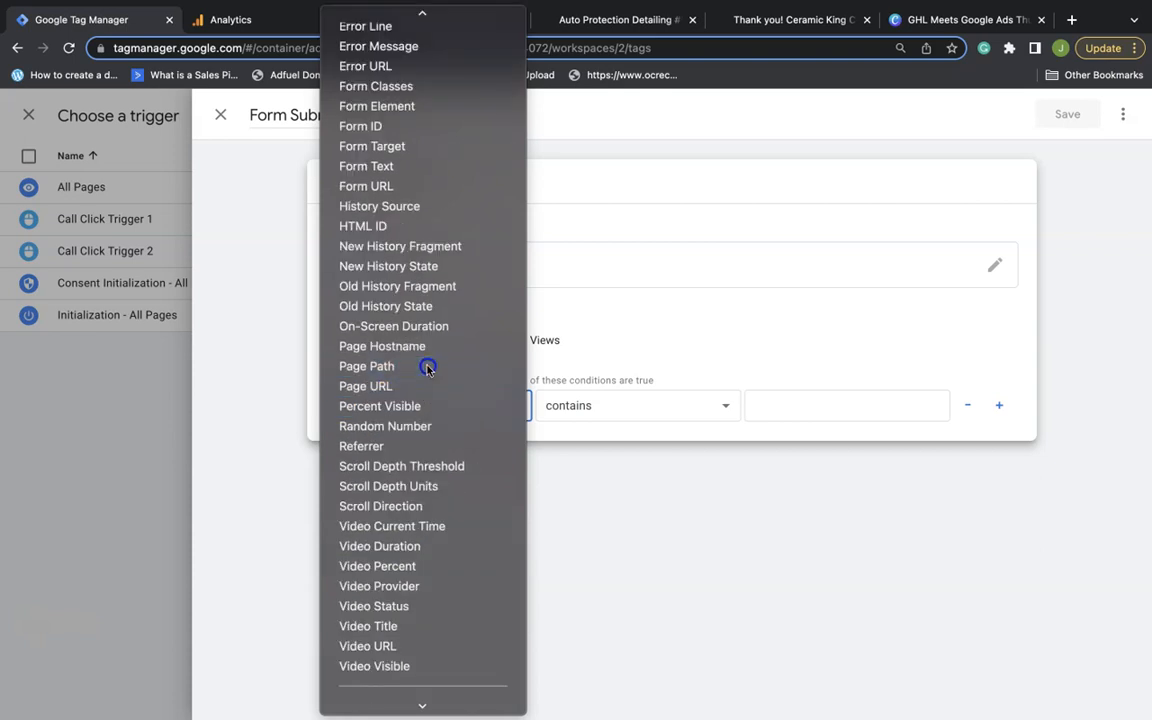
click(427, 369)
Set Page Path contains '/icon-rocklear-ty-g' from the thank-you page, then save trigger and tag
click(784, 412)
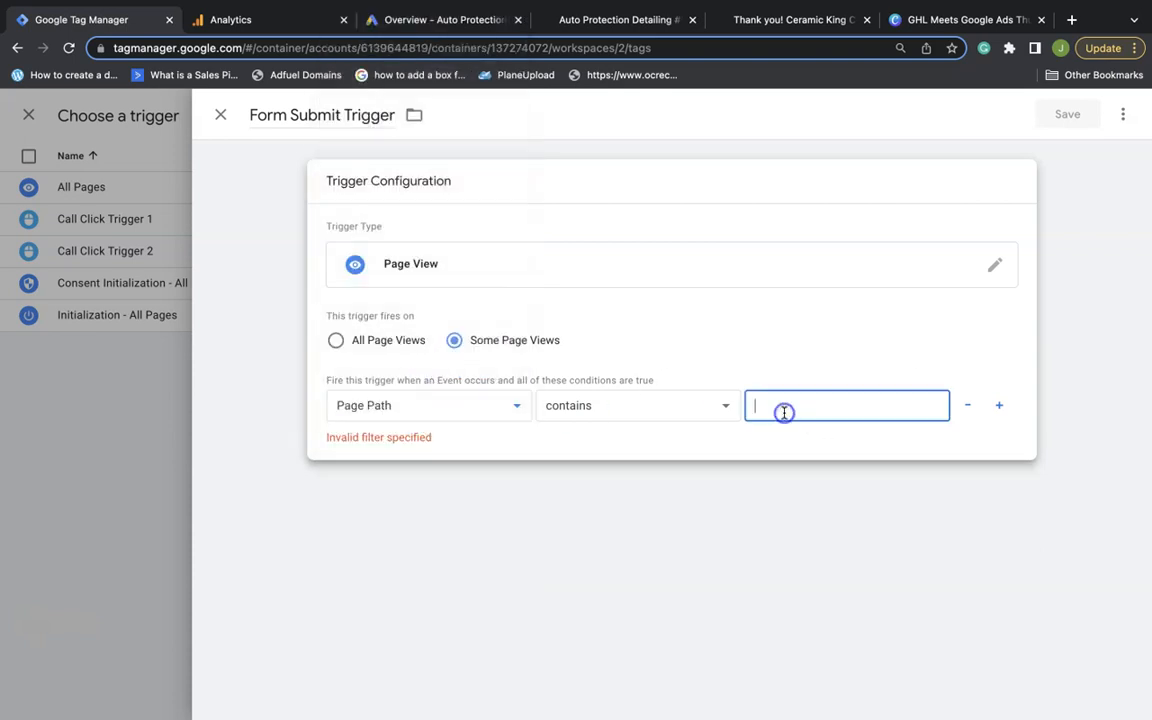
mouse_move(753, 41)
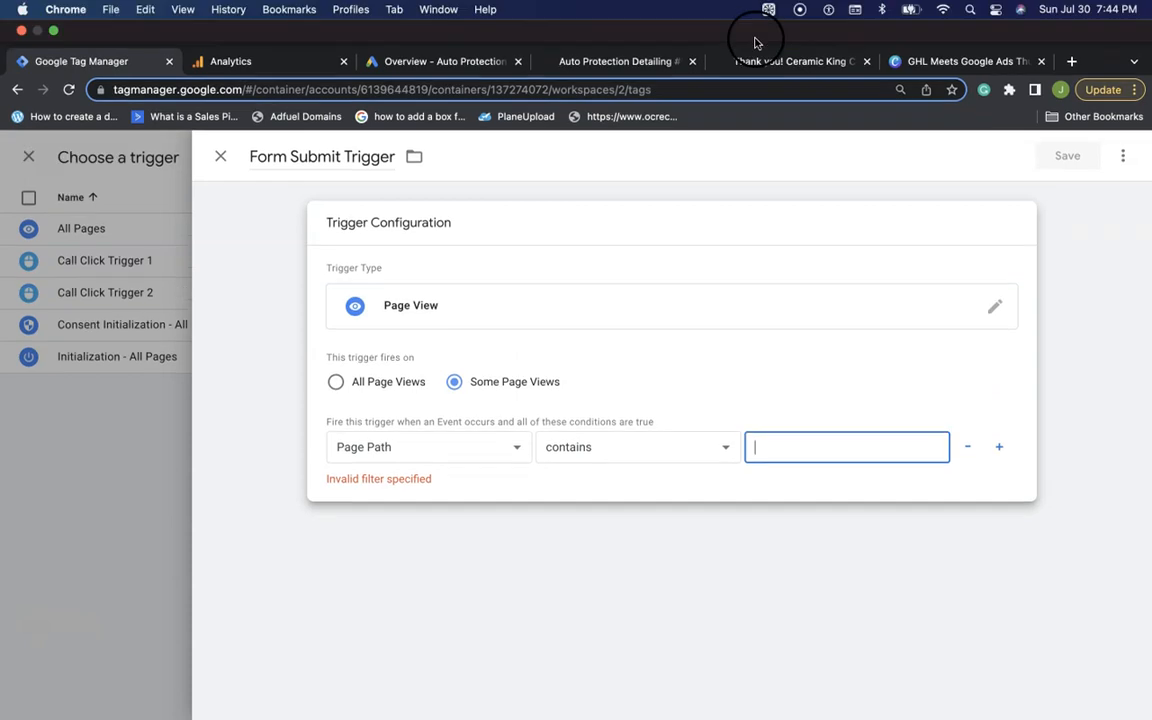
click(792, 63)
click(371, 90)
click(294, 90)
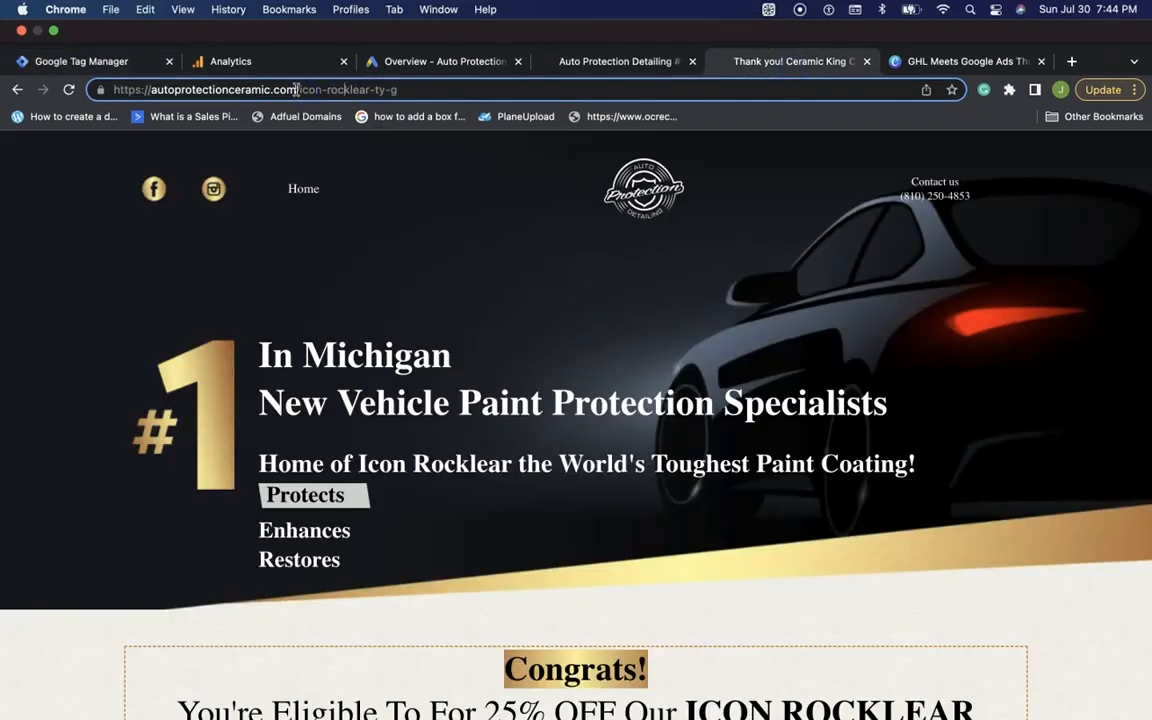
drag(340, 90, 476, 87)
key(super+c)
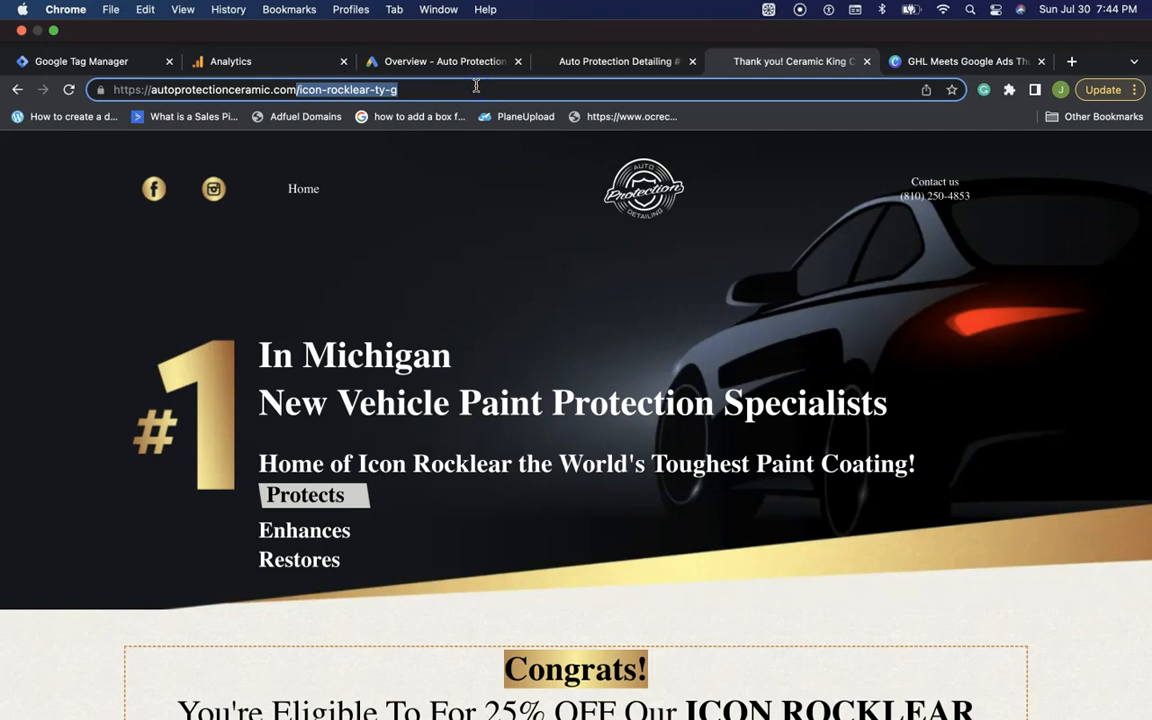
click(148, 58)
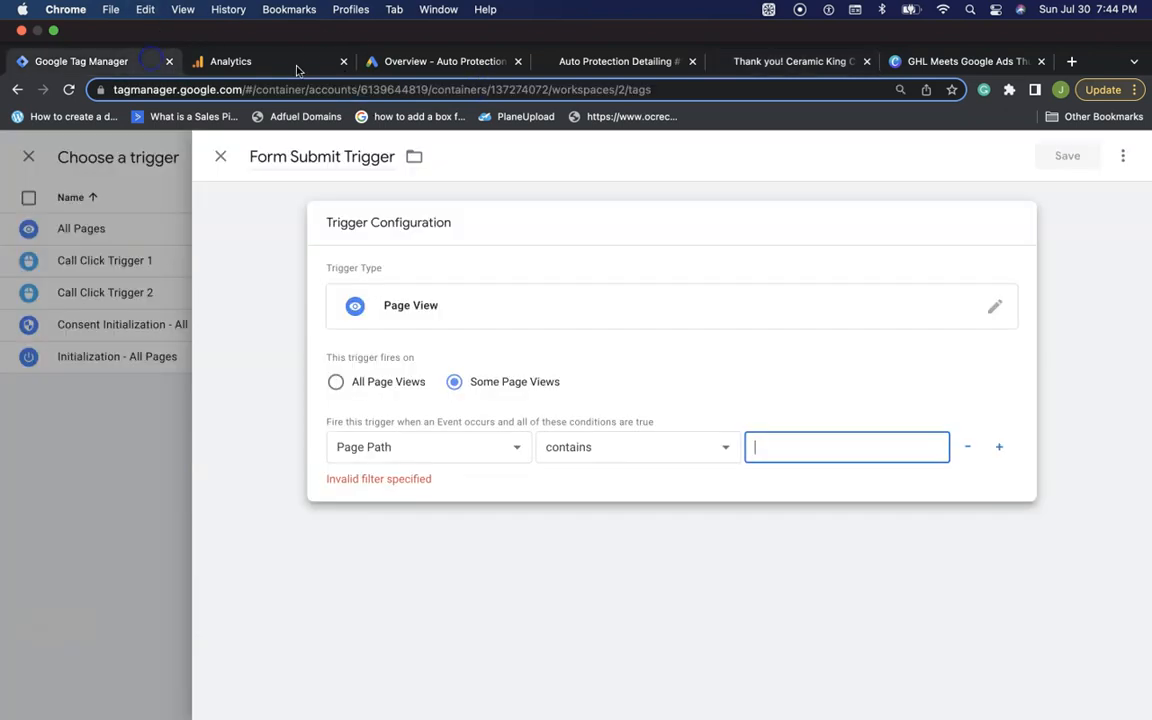
key(super+v)
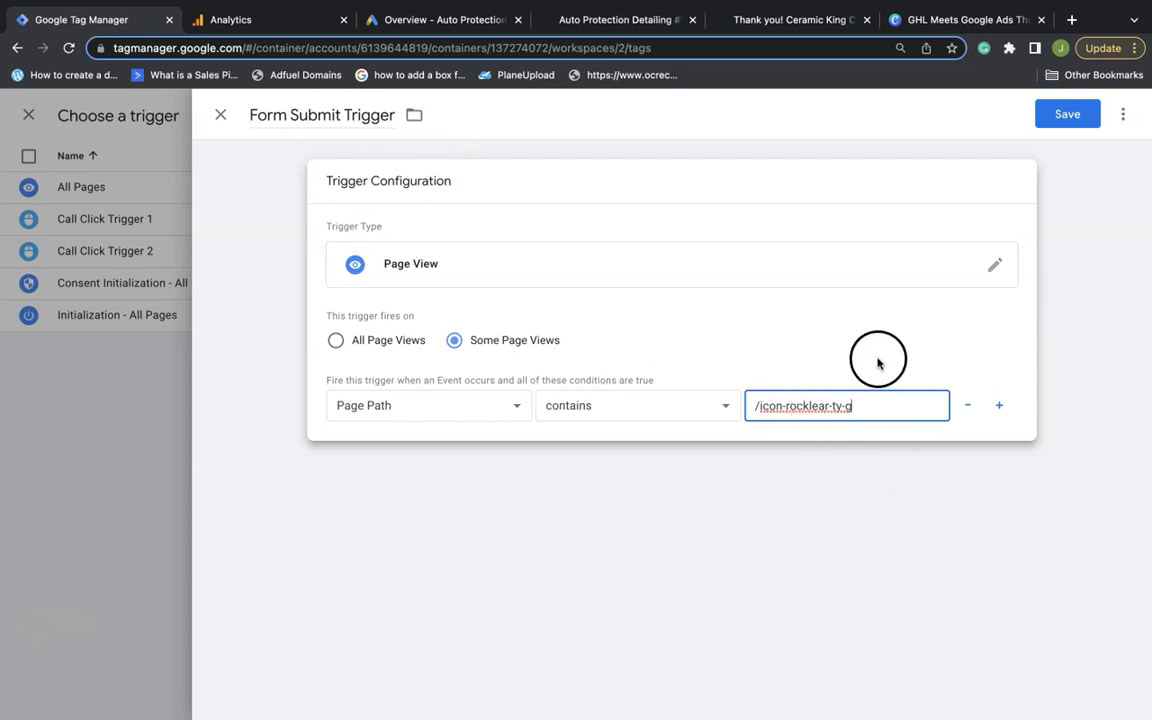
click(1068, 110)
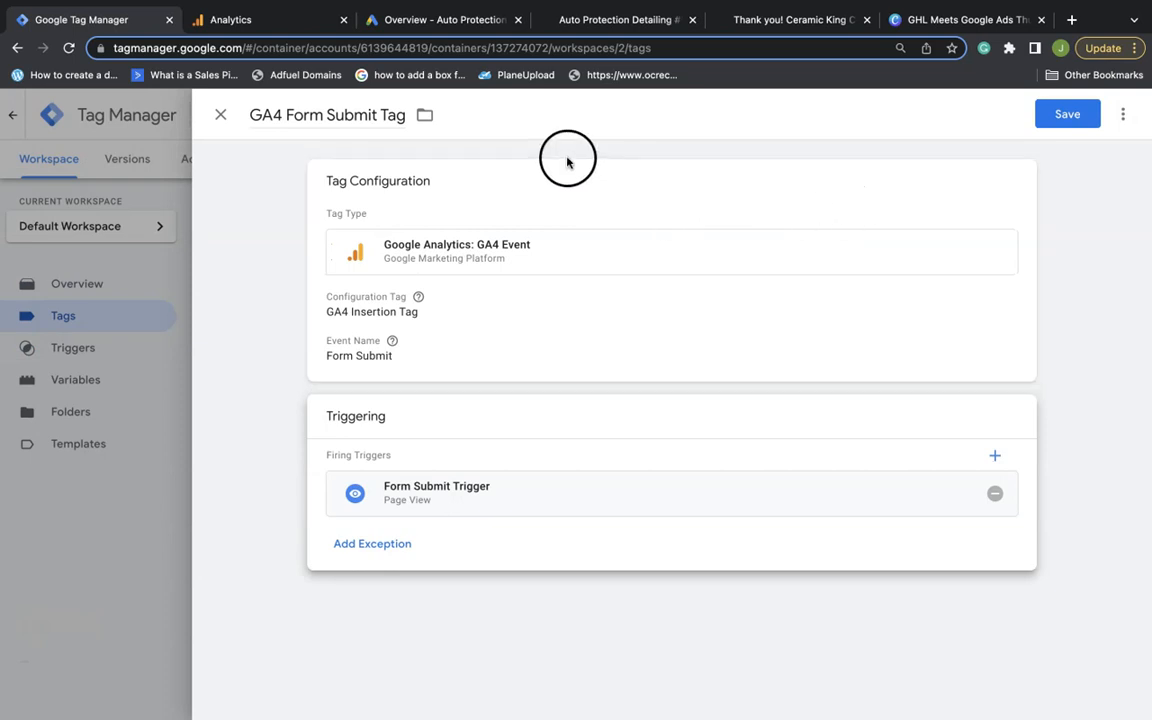
click(1047, 124)
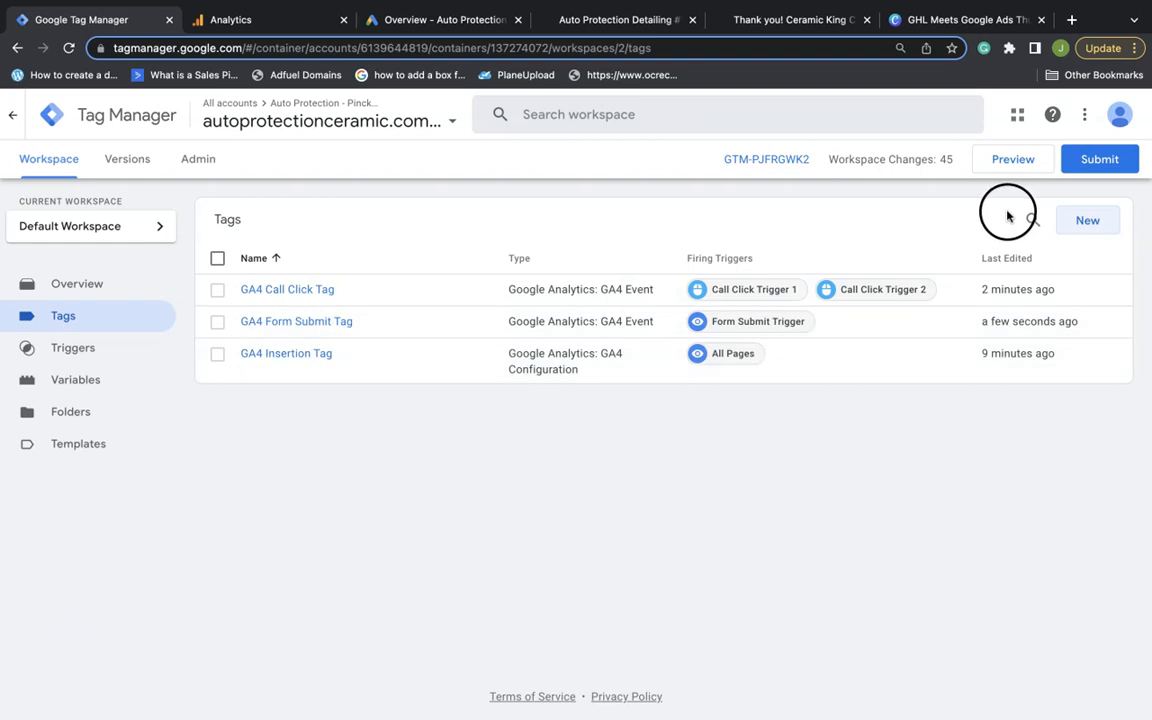
Publish the workspace changes as unnamed Version 2 and return to the workspace overview
click(1099, 159)
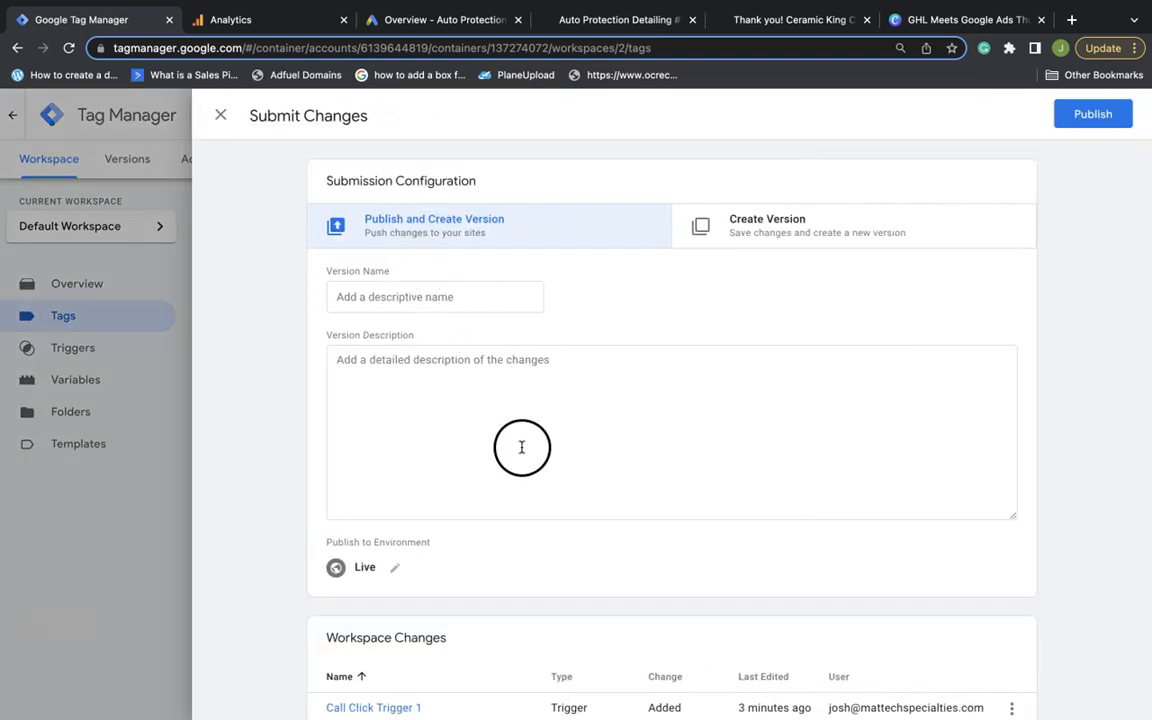
scroll(524, 447, down, 3)
scroll(522, 447, up, 4)
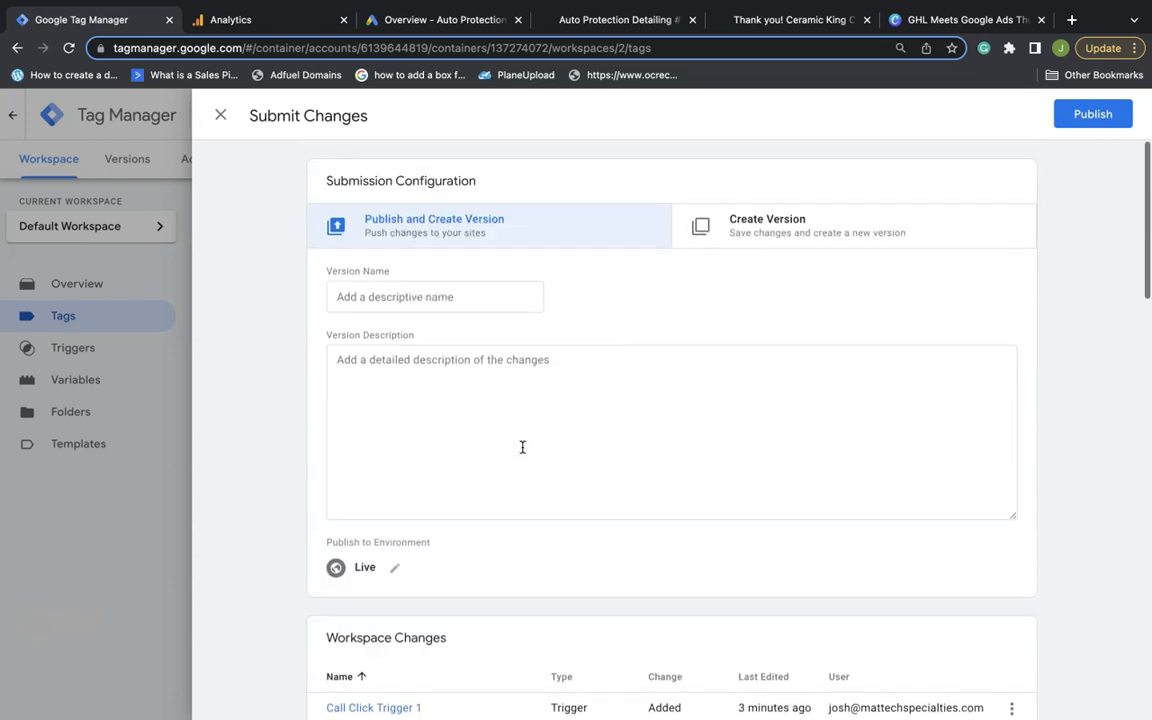
click(1096, 112)
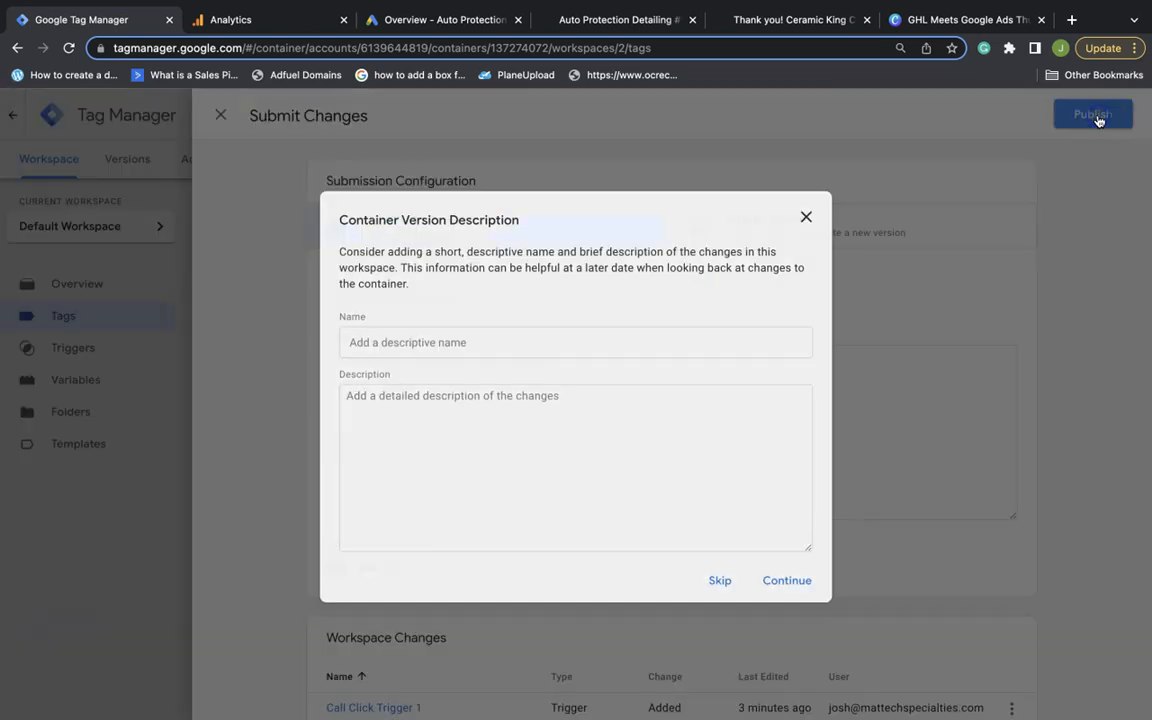
click(720, 583)
click(221, 116)
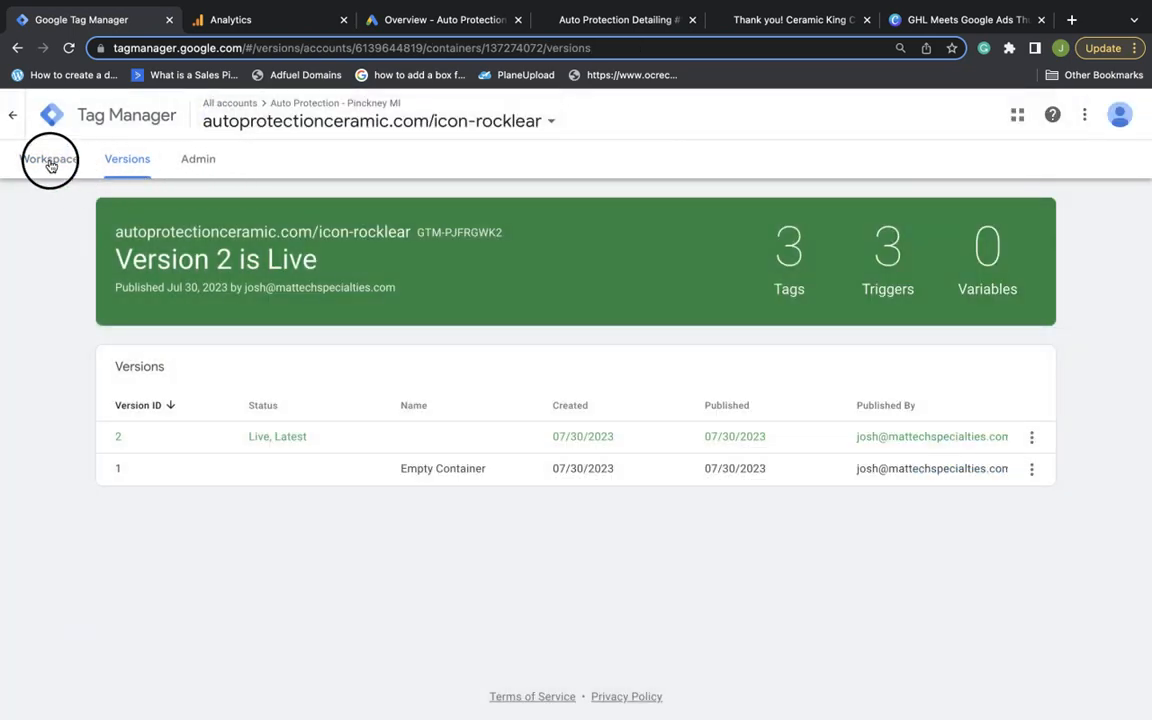
click(49, 162)
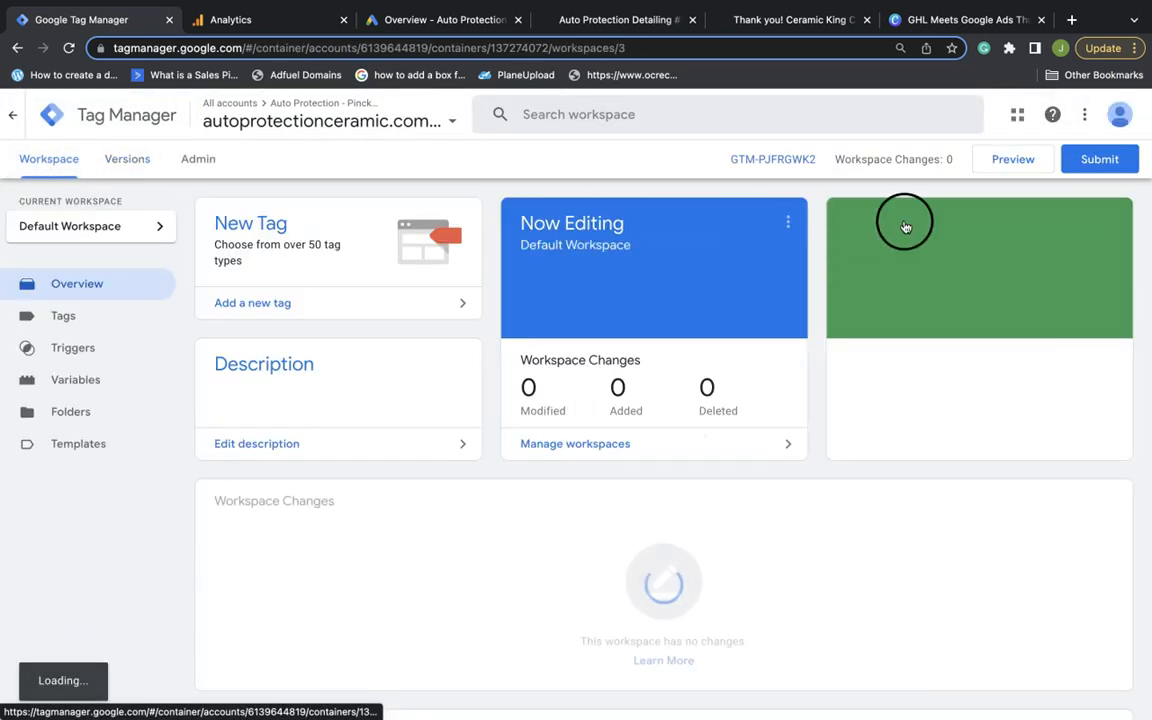
Preview on autoprotectionceramic.com, click the phone number, and check Tag Assistant's Click and Link Click events
click(1032, 162)
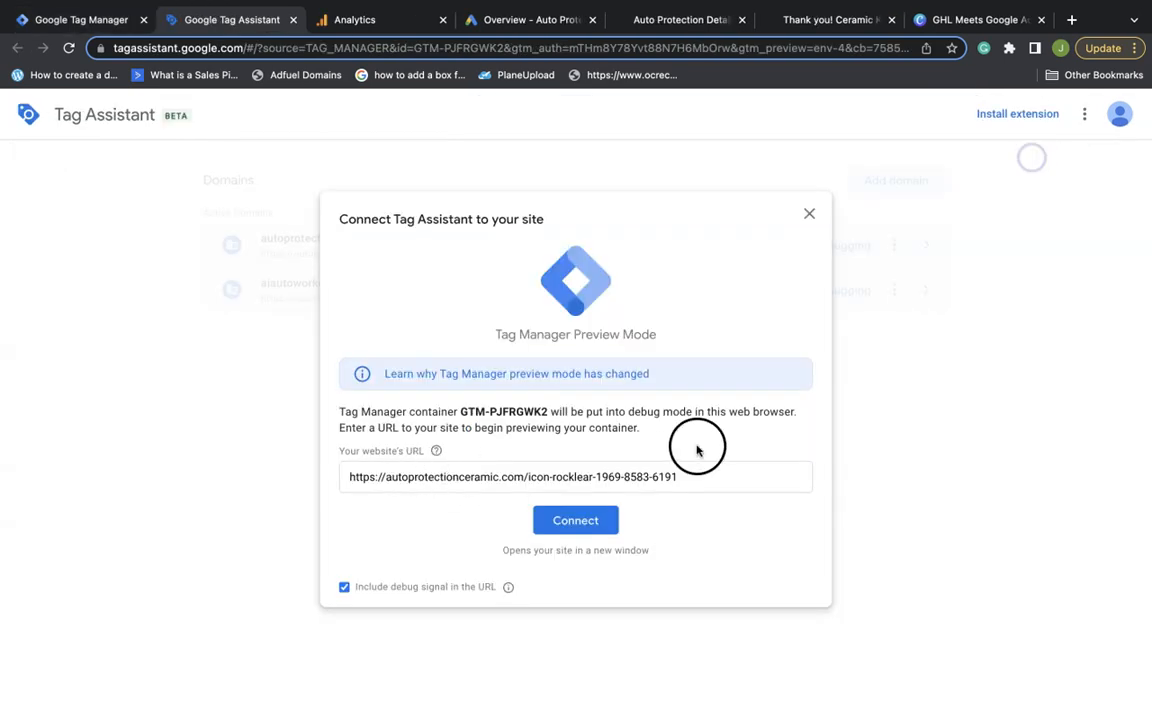
click(600, 530)
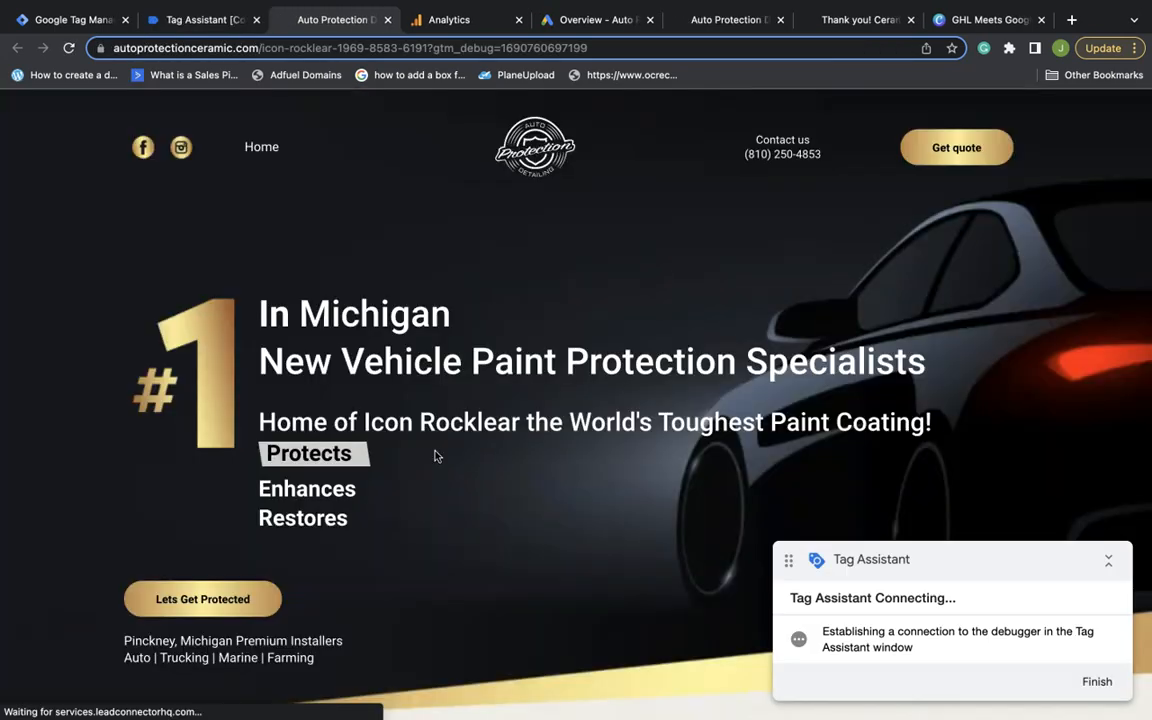
click(772, 320)
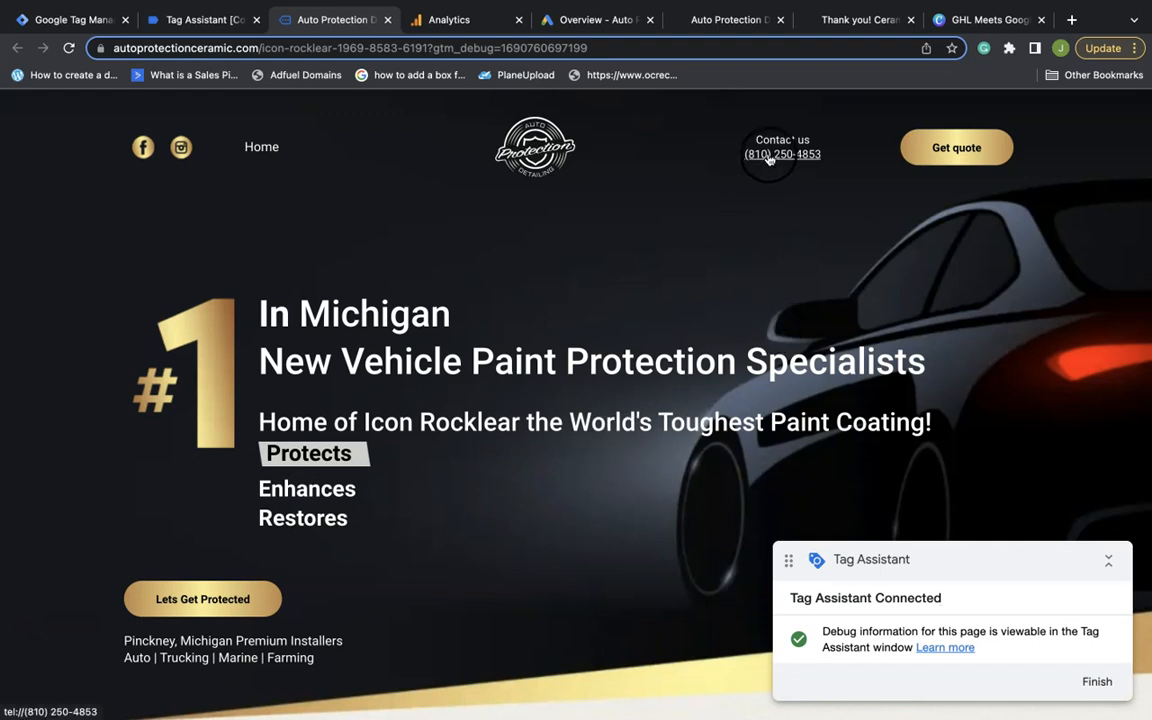
click(769, 157)
click(674, 185)
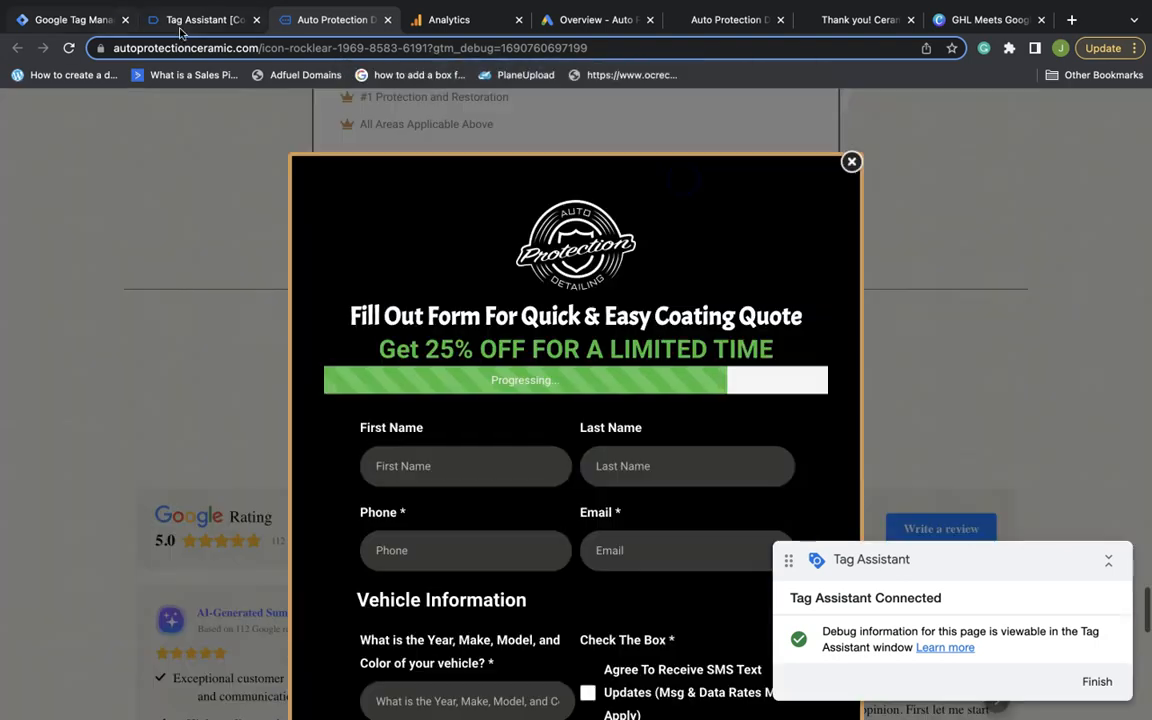
click(183, 20)
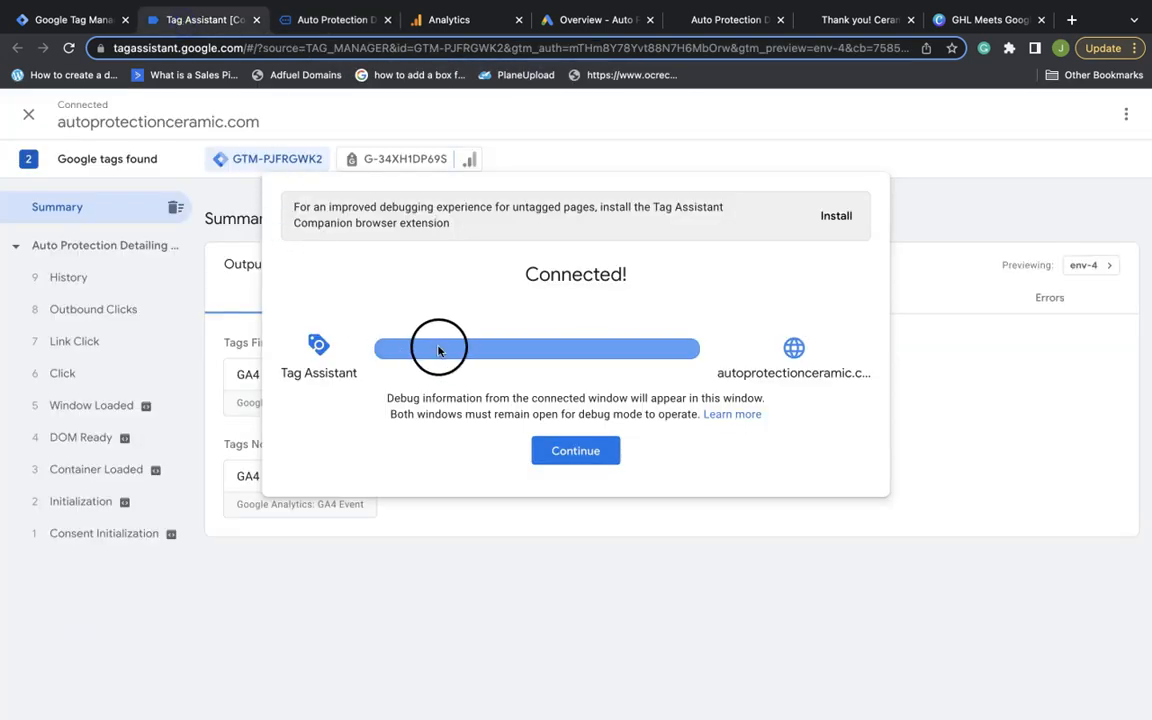
click(565, 448)
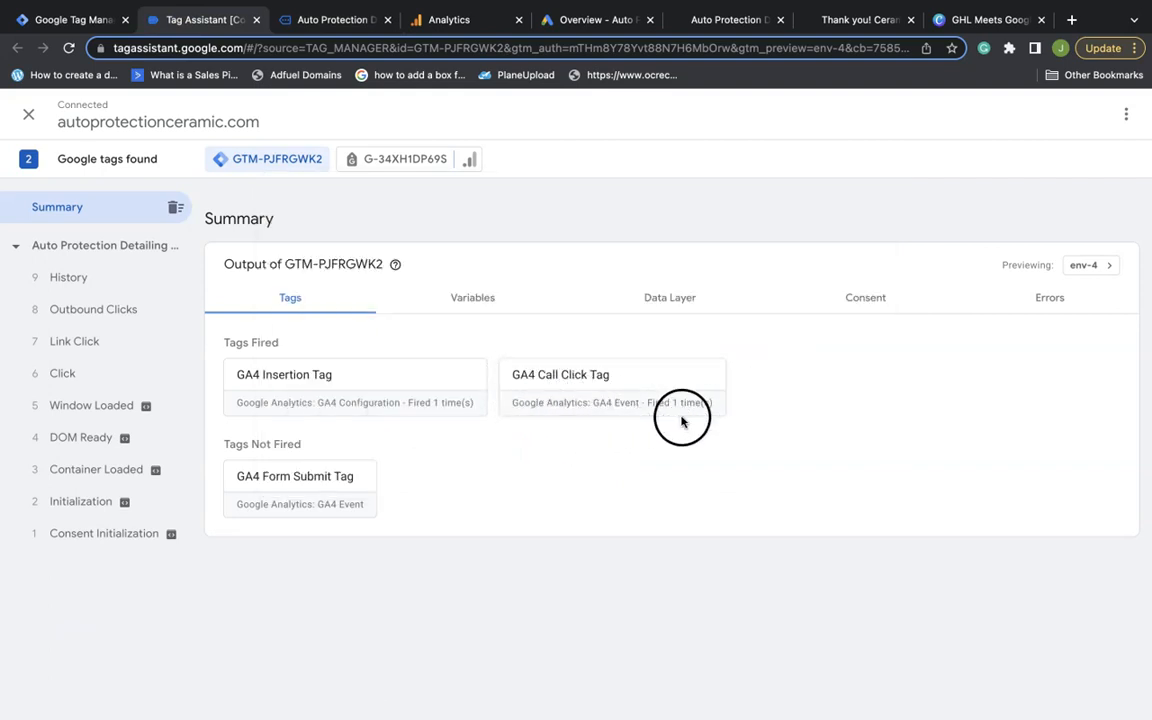
Test the Call Auto Protection Detailing link, confirm GA4 Call Click Tag fired, and return to the site
click(330, 17)
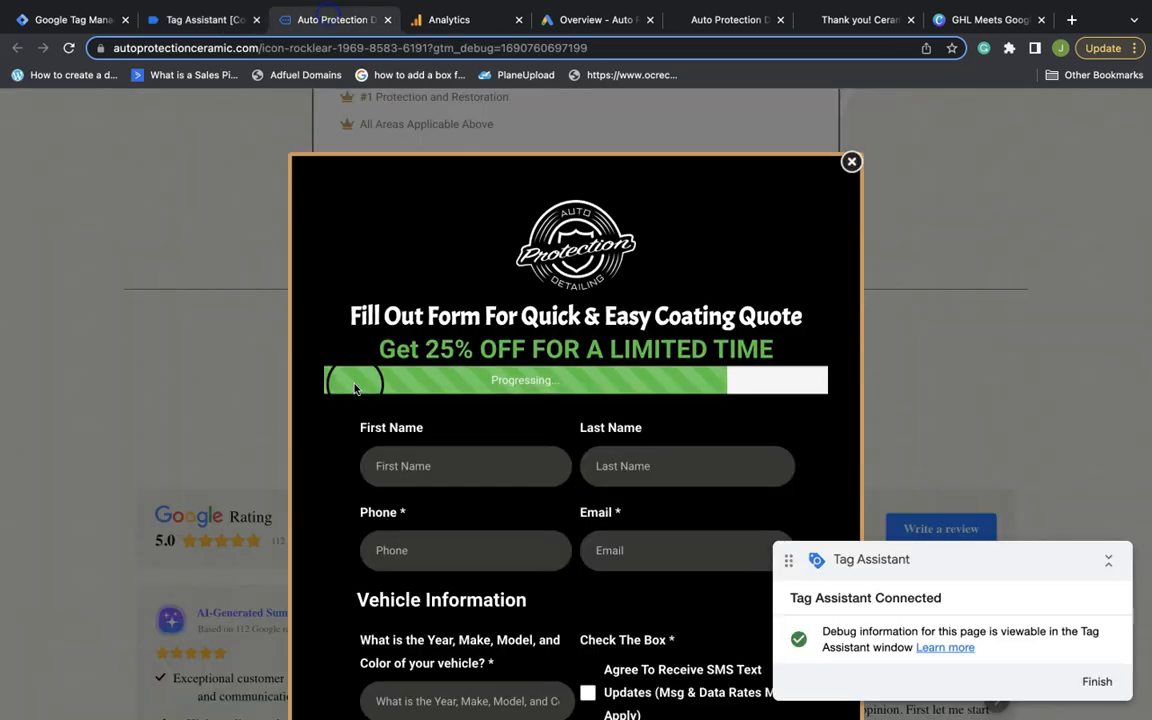
click(850, 162)
scroll(283, 316, down, 10)
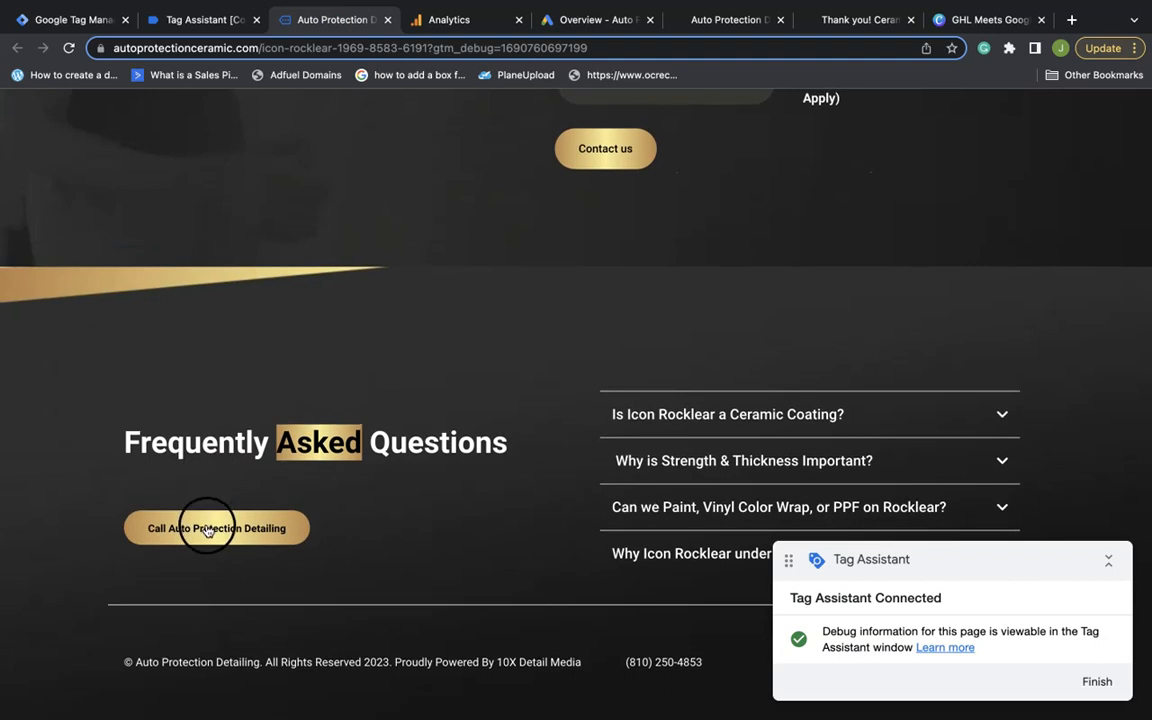
click(208, 530)
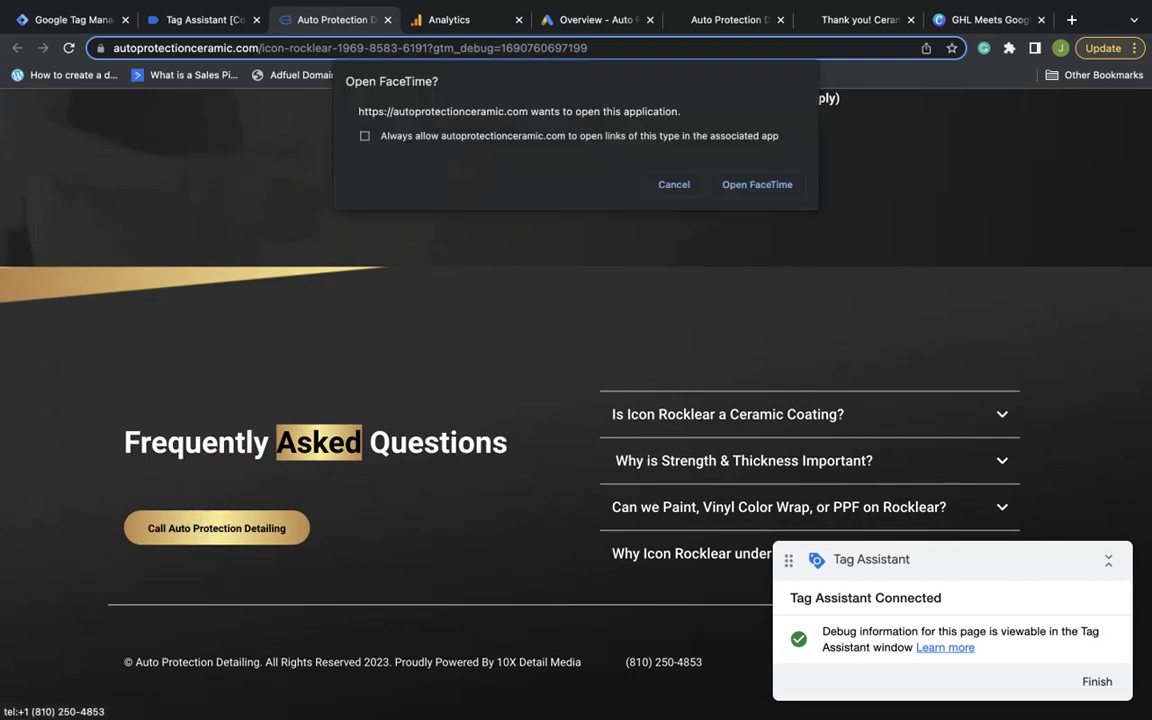
click(215, 22)
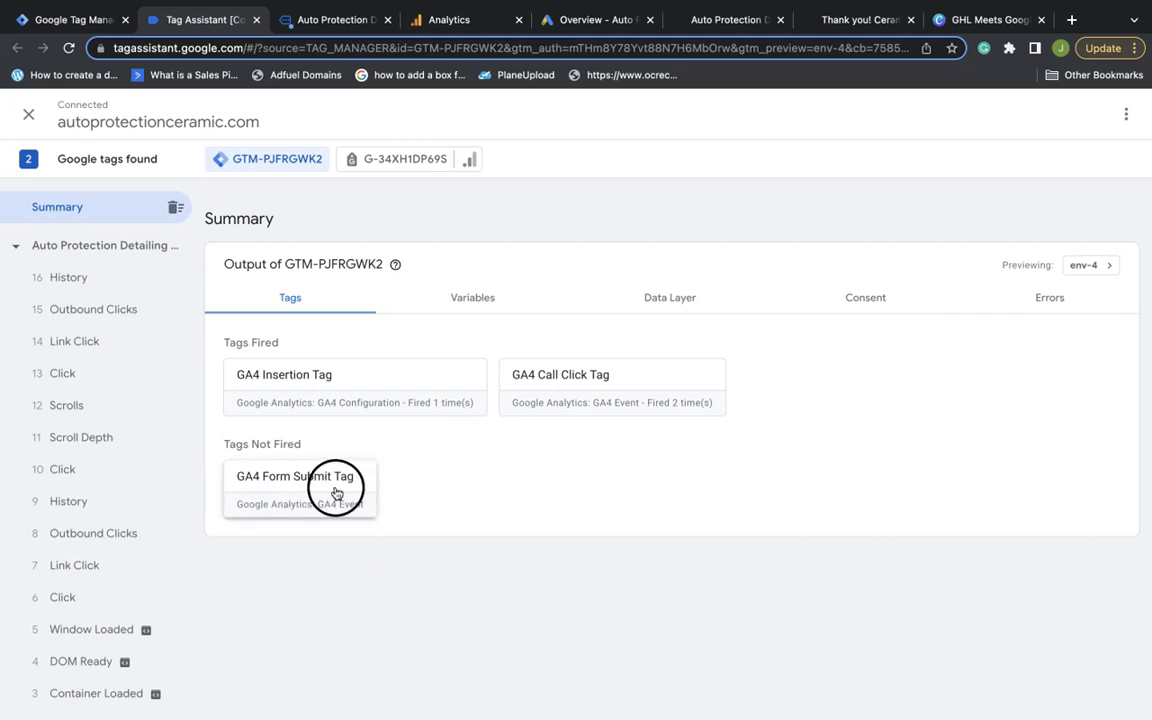
click(337, 27)
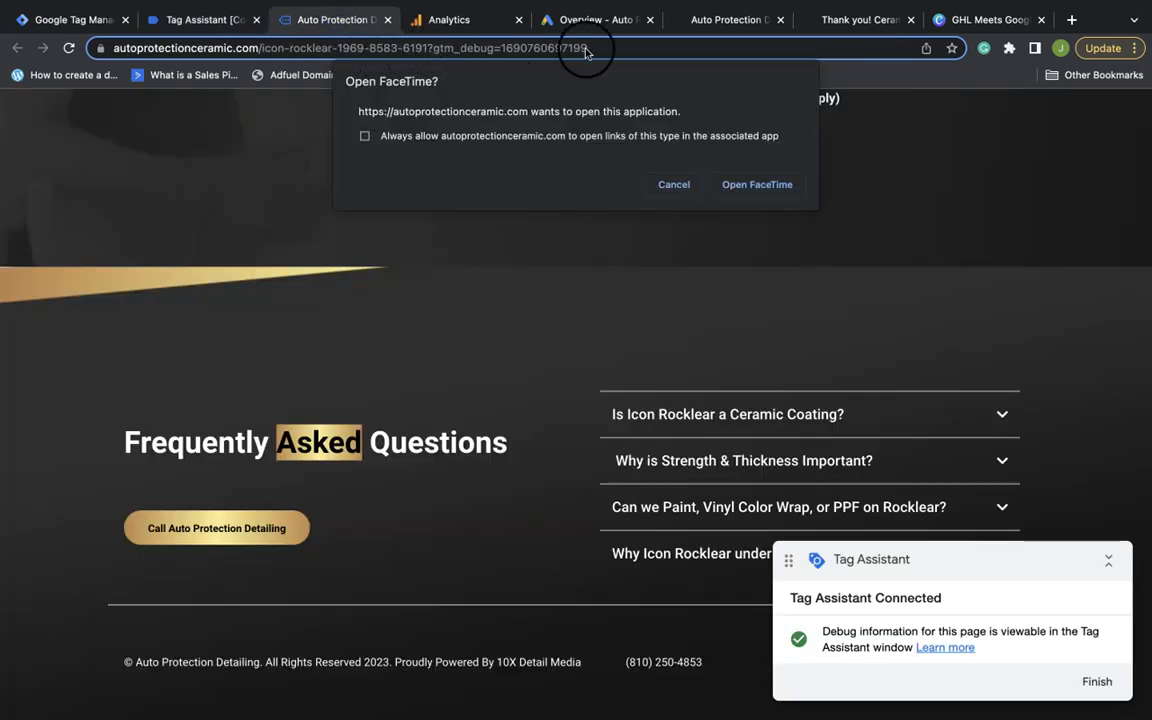
Dismiss the FaceTime prompt and inspect the page address and its gtm_debug parameter
click(674, 184)
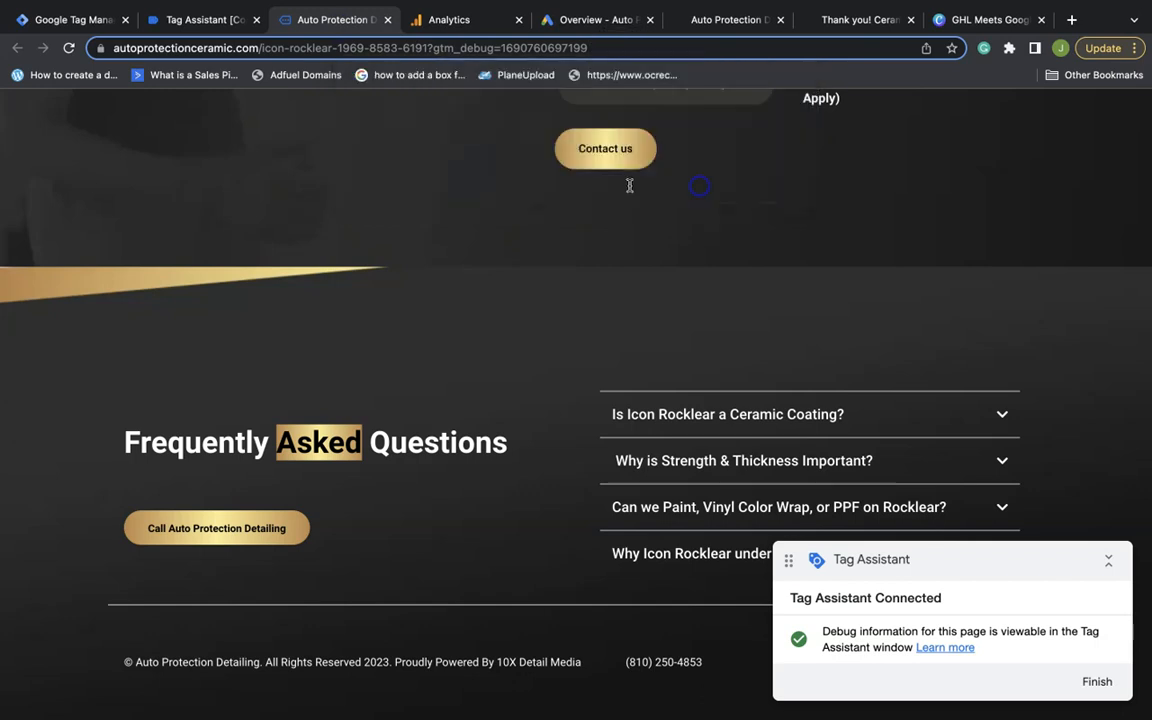
click(423, 50)
click(425, 50)
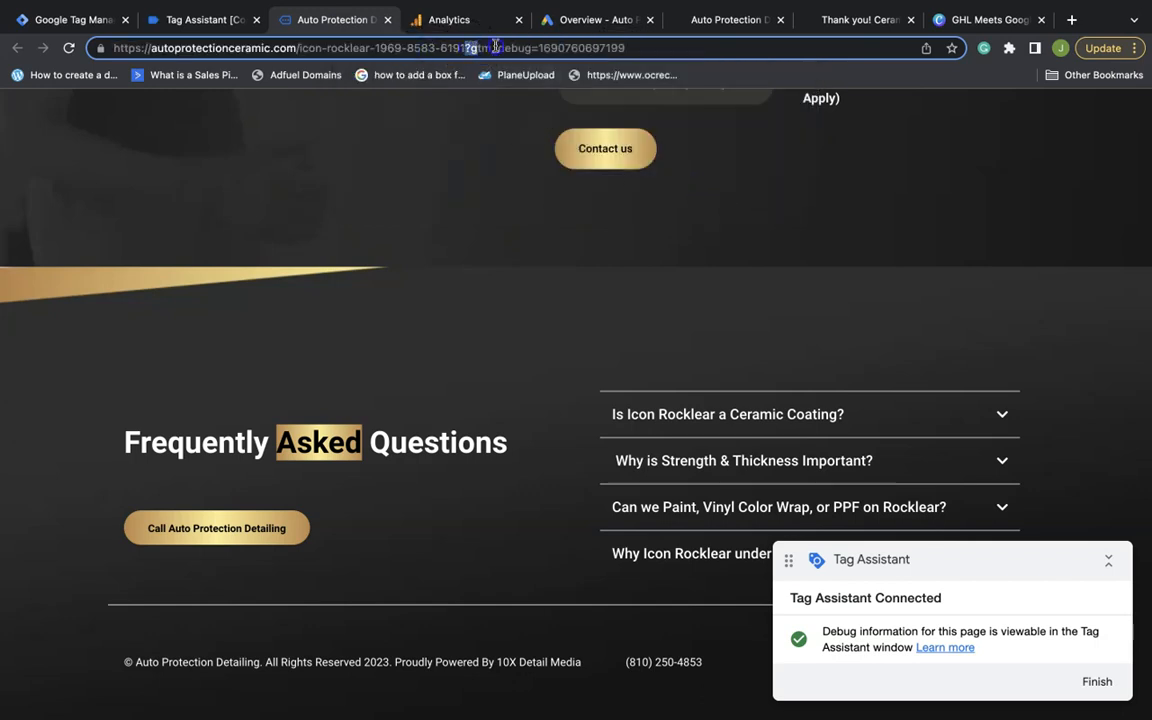
drag(495, 47, 634, 48)
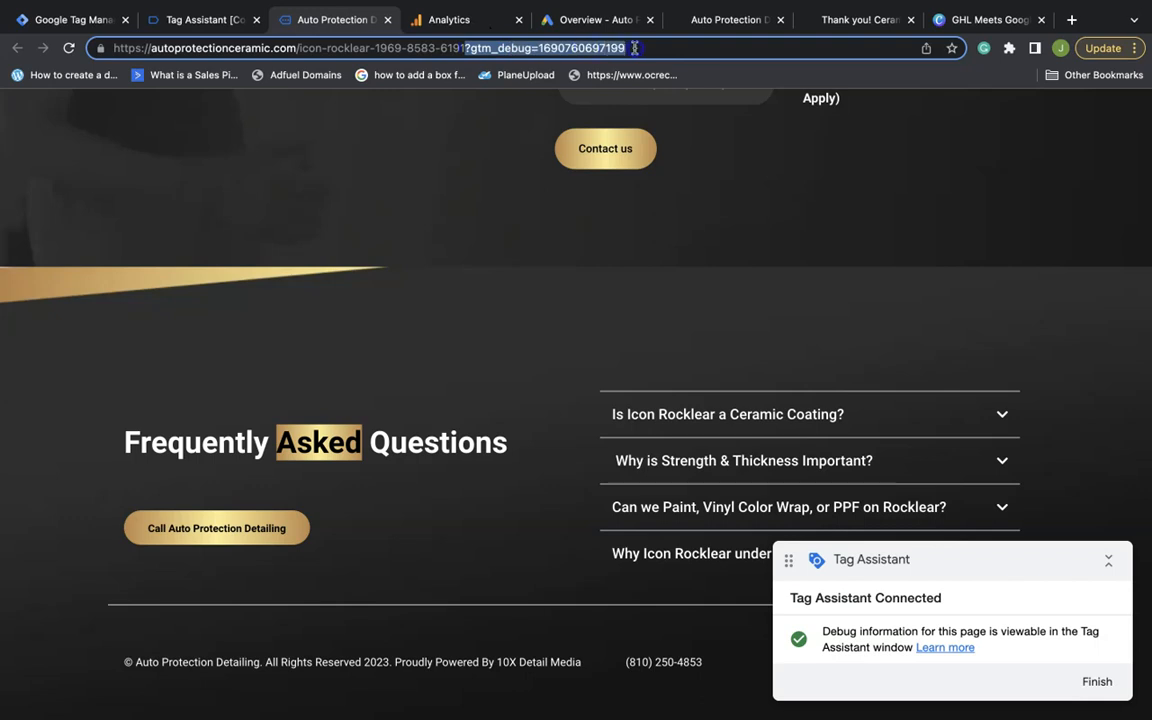
click(465, 48)
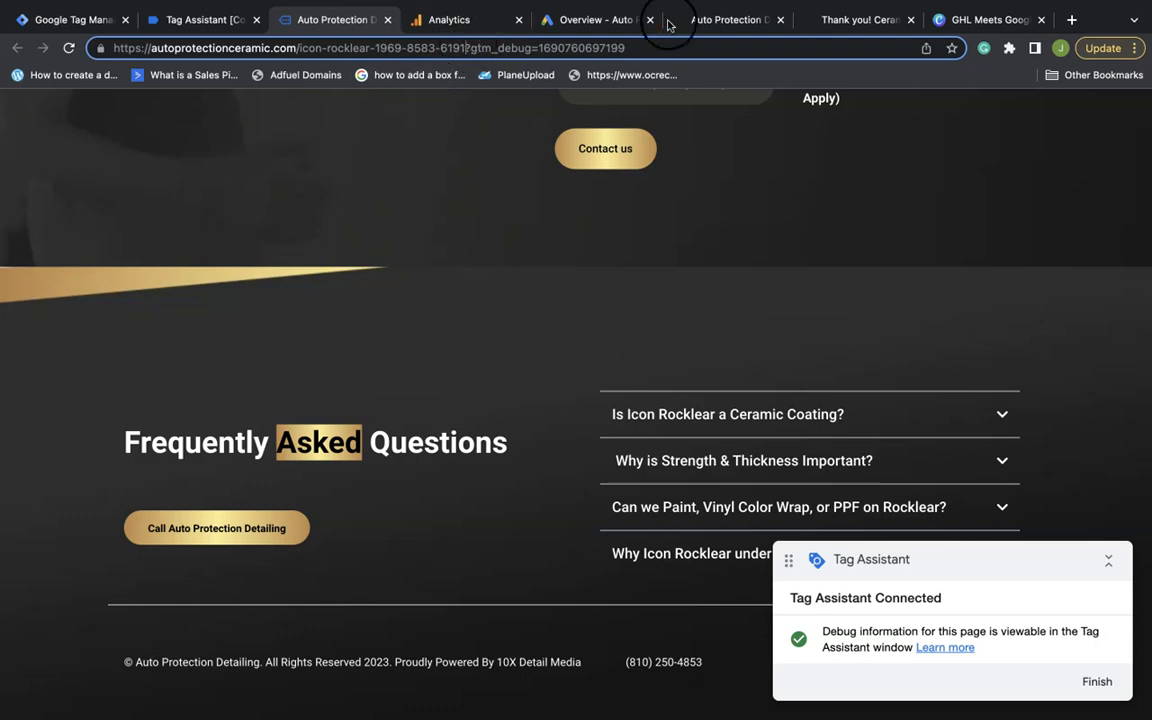
click(845, 20)
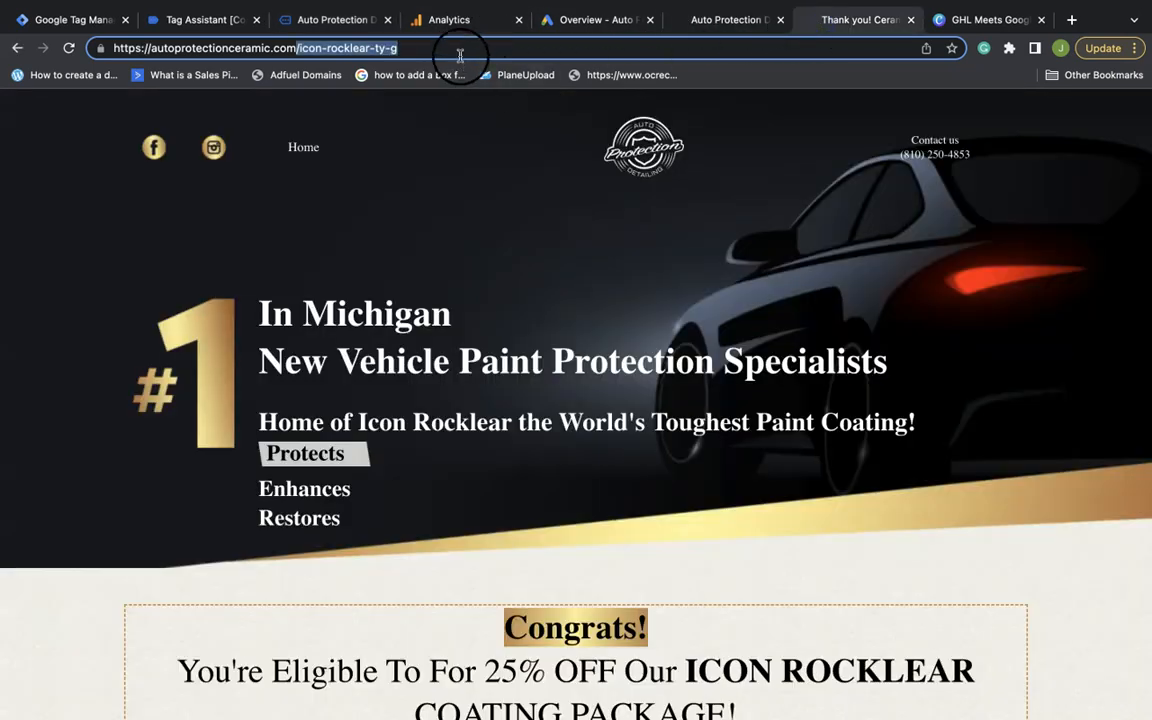
click(365, 24)
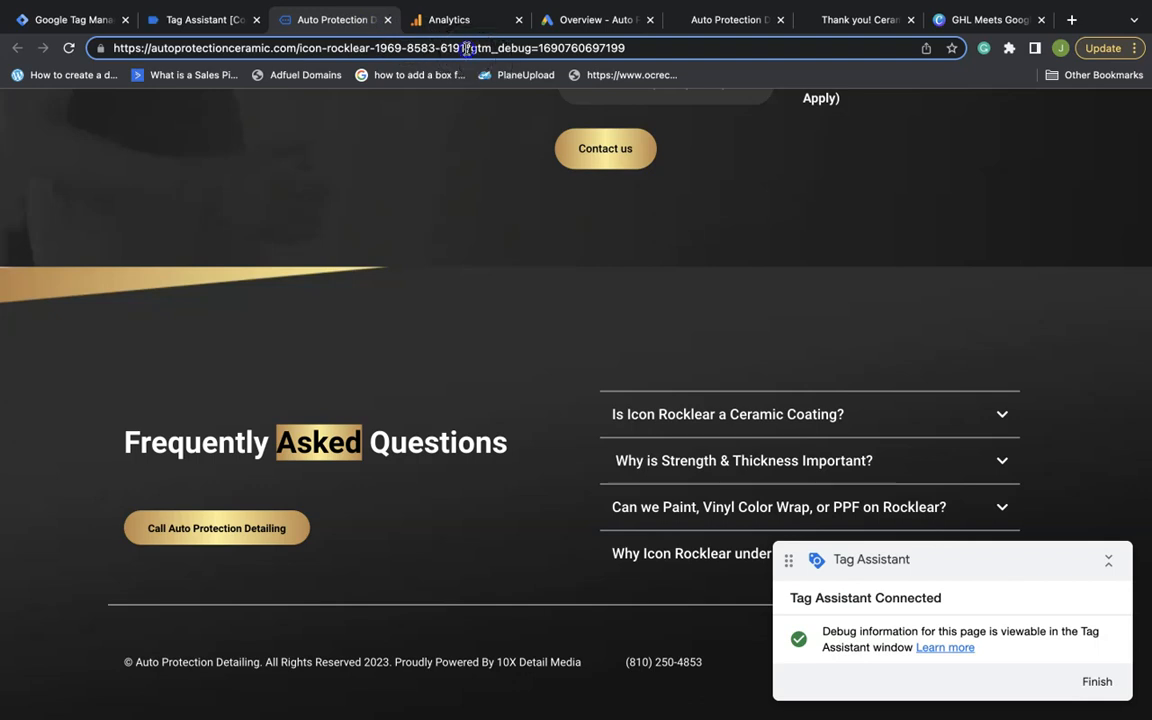
Replace the address path with icon-rocklear-ty-g, keeping ?gtm_debug, and load the 25% OFF thank-you page
drag(465, 48, 372, 48)
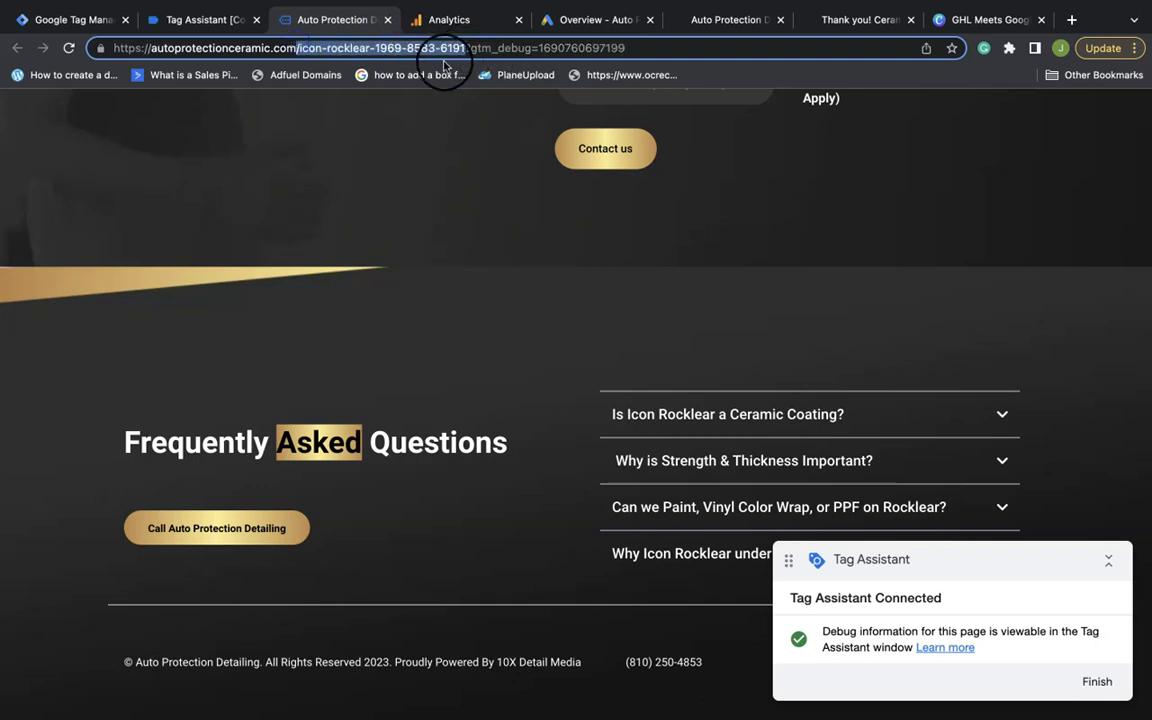
text(icon-rocklear-ty-g)
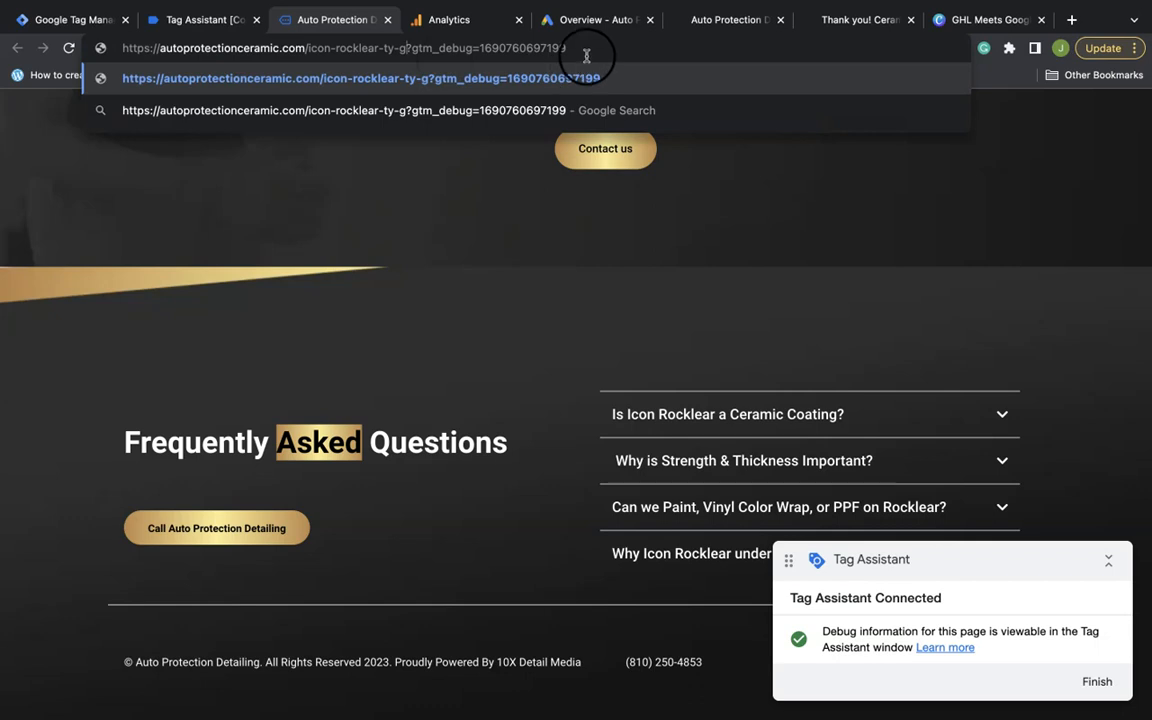
key(Return)
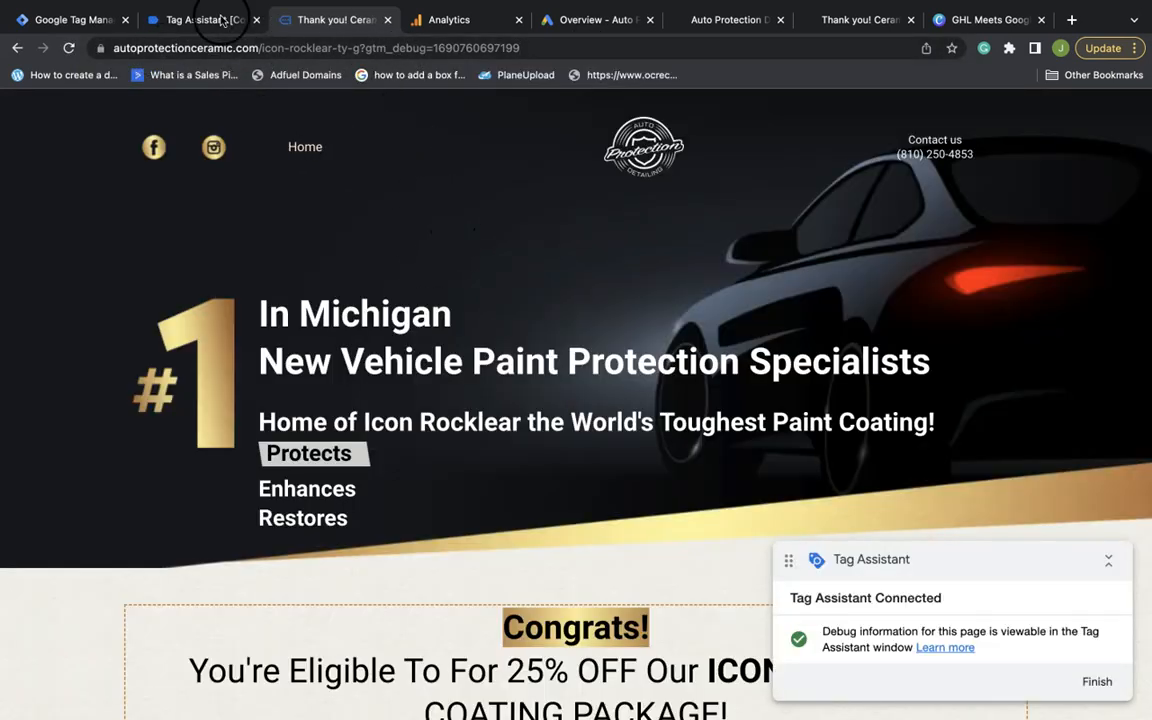
scroll(502, 338, down, 1)
scroll(450, 418, down, 1)
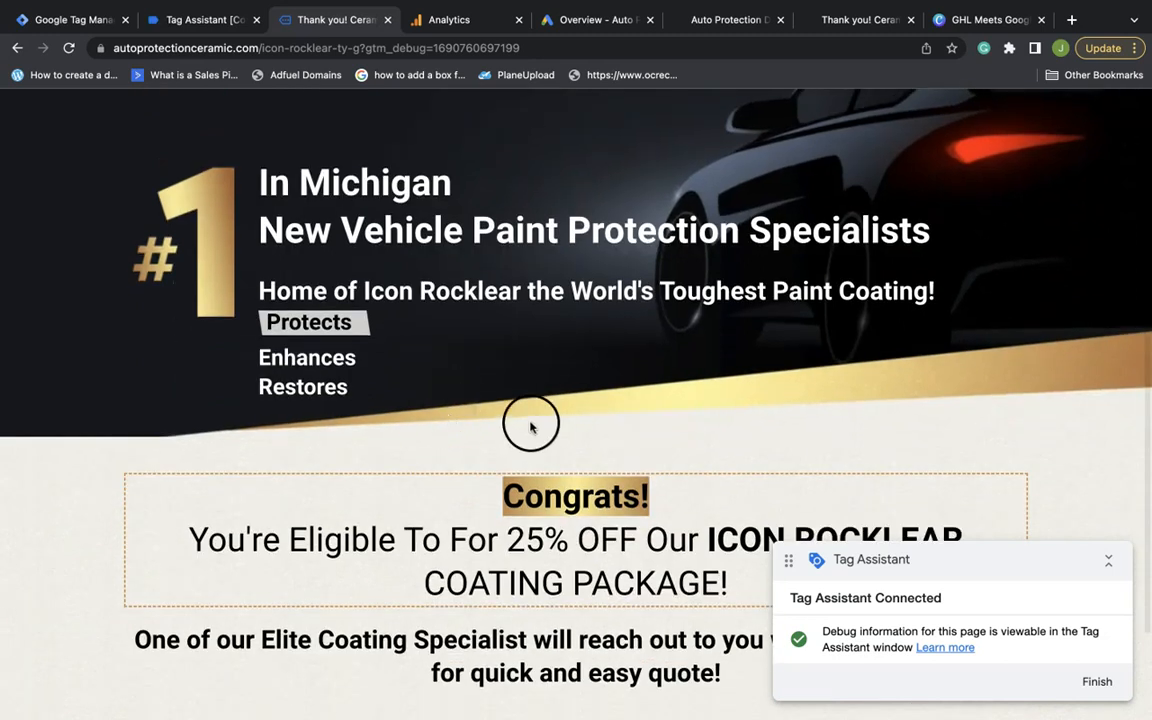
scroll(530, 419, down, 2)
scroll(532, 425, up, 5)
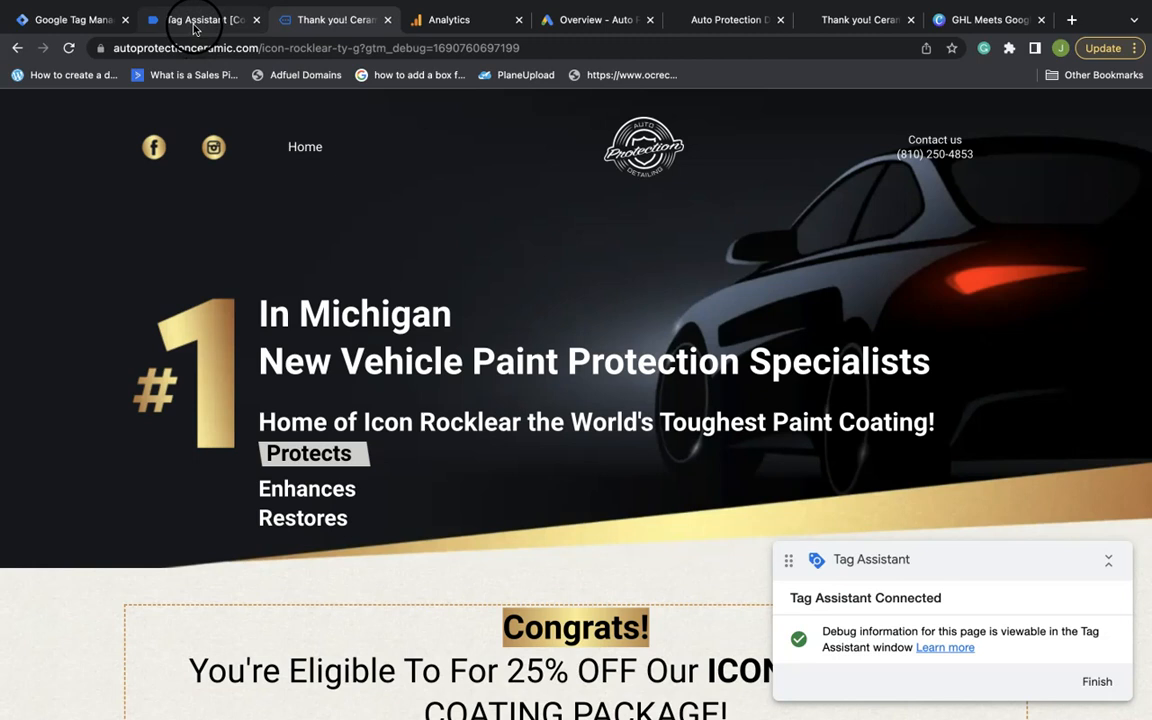
Check Tag Assistant's Tags Fired to confirm the GA4 Form Submit Tag fired on the thank-you page
click(195, 20)
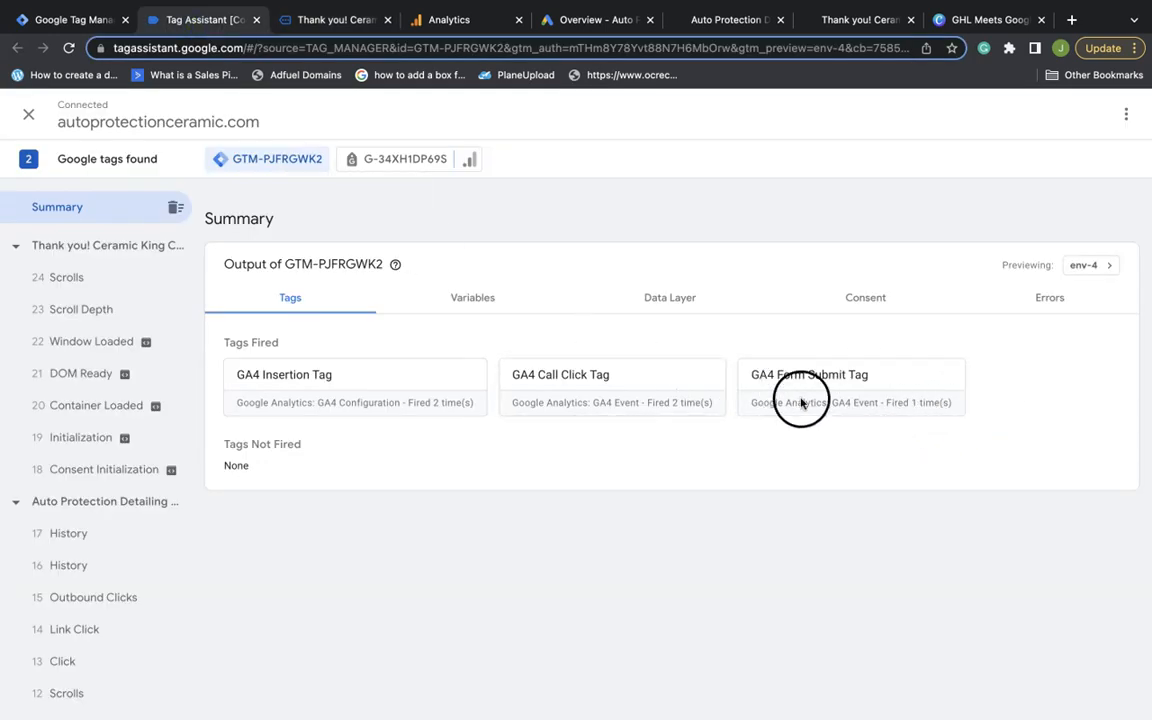
click(325, 20)
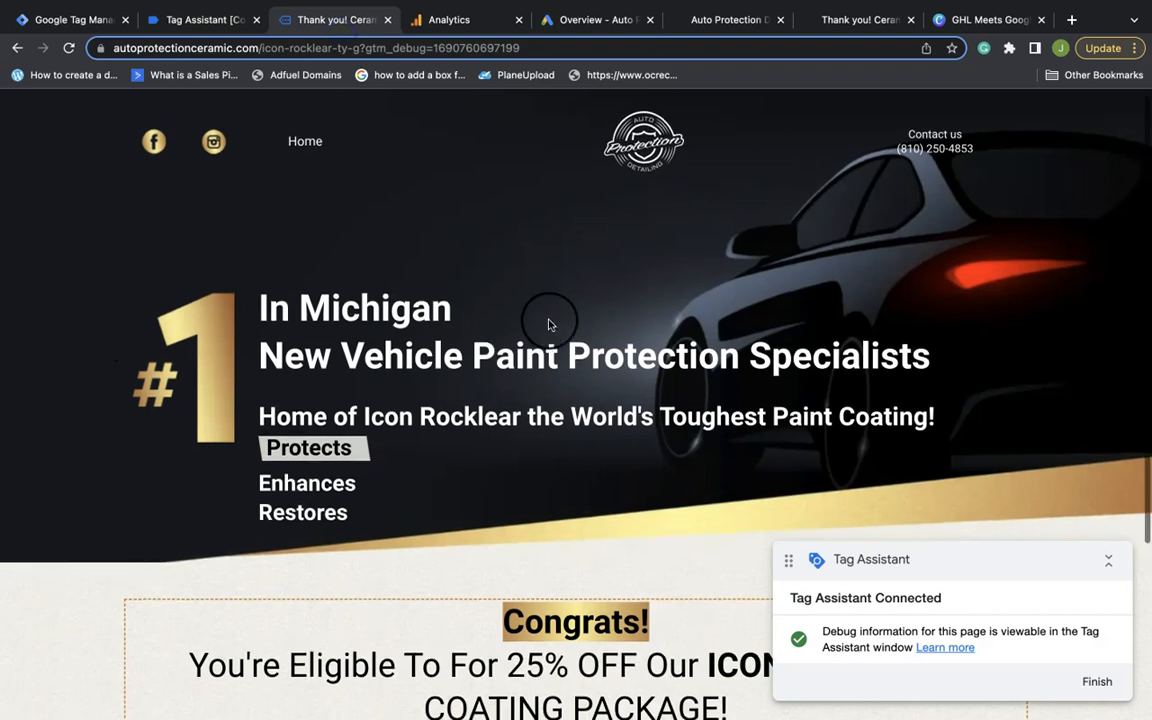
scroll(548, 322, down, 3)
scroll(548, 322, up, 3)
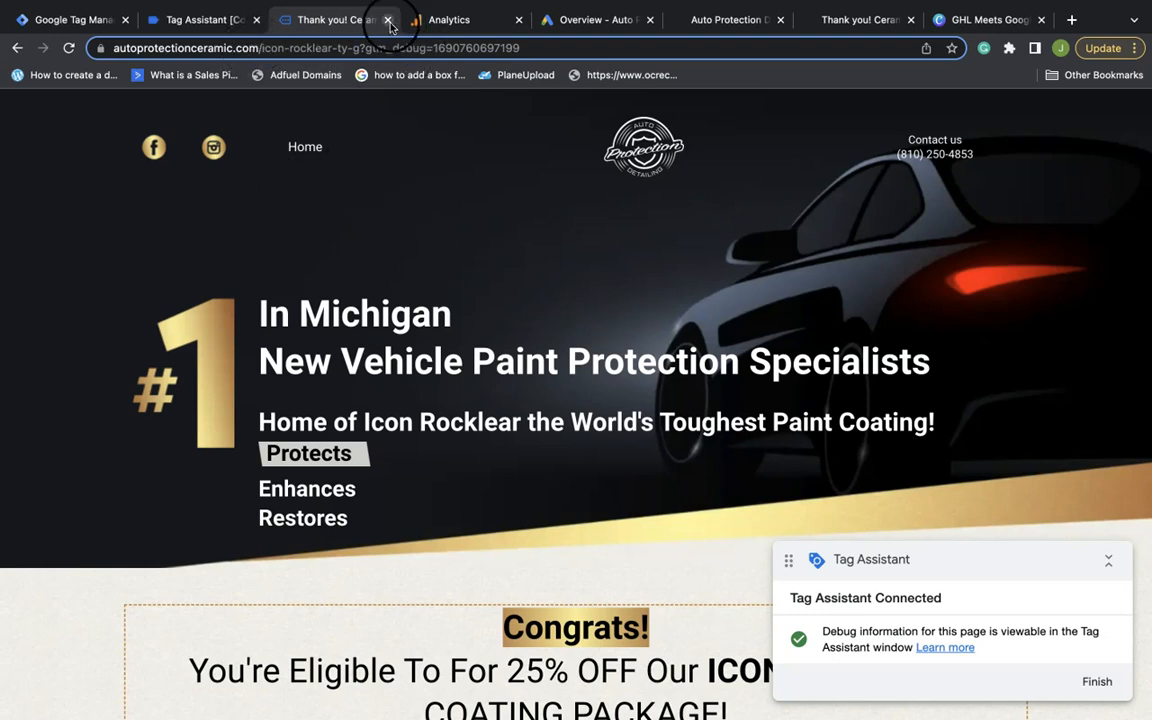
Close the thank-you page and the Tag Assistant debug tab, returning to the Tag Manager overview
click(388, 20)
click(178, 22)
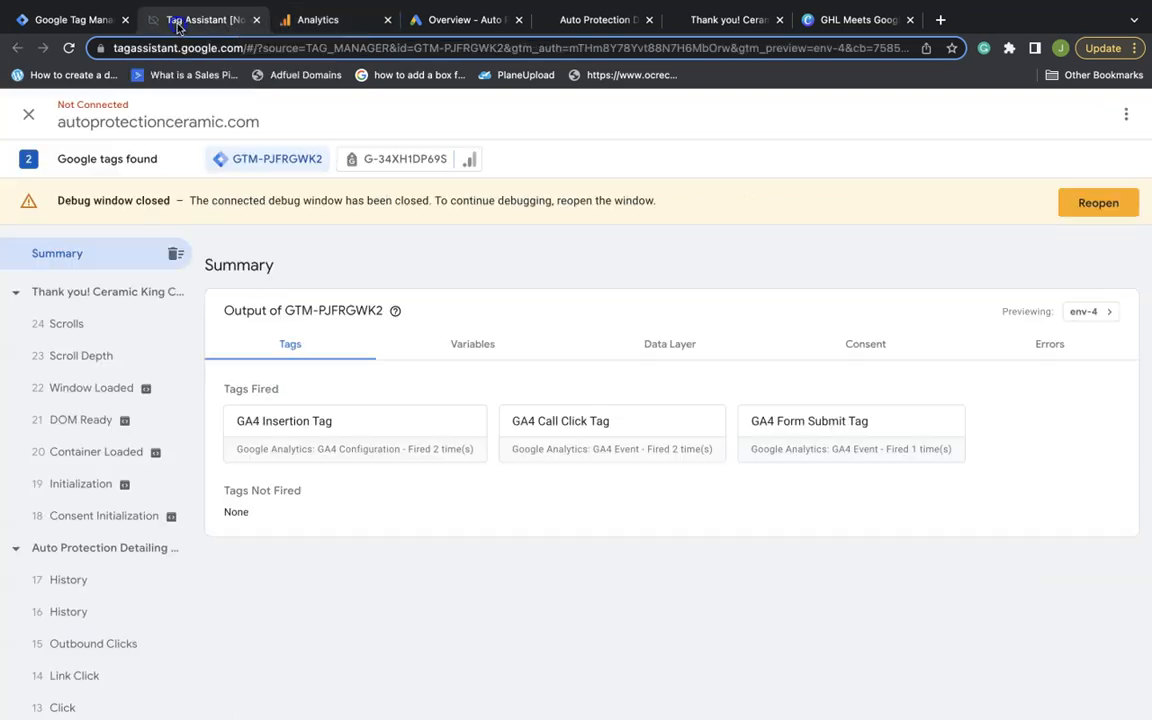
click(256, 20)
click(80, 20)
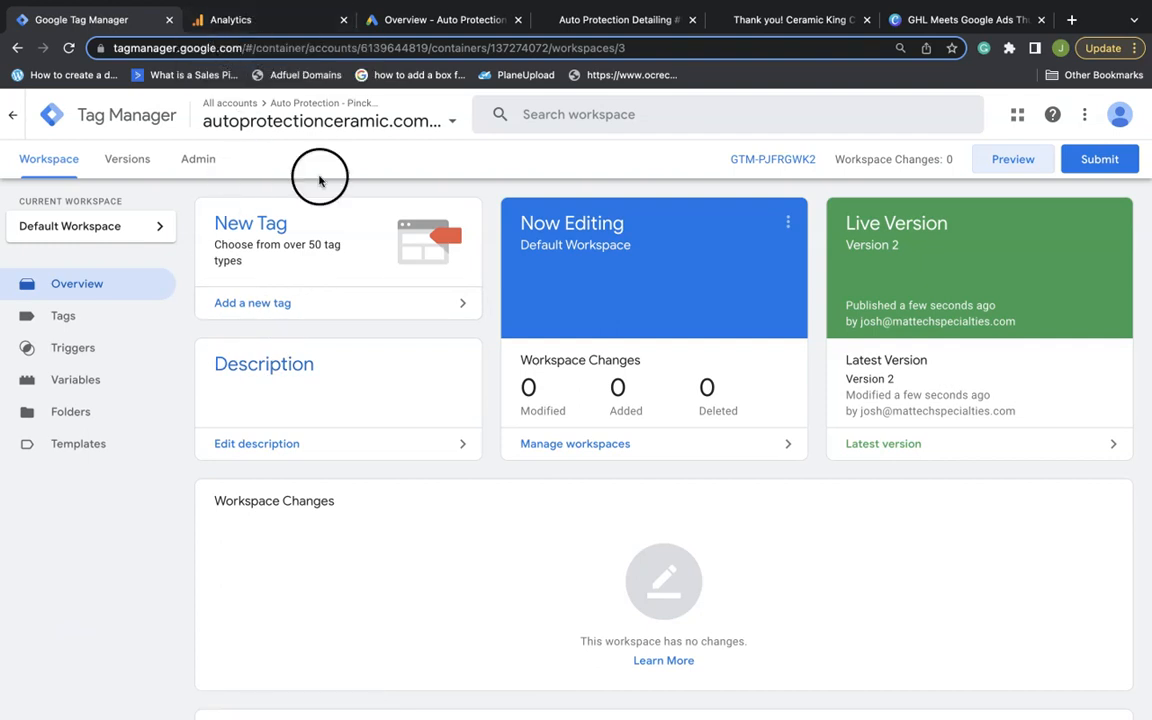
View the Tags list showing GA4 Call Click, GA4 Form Submit and GA4 Insertion tags
click(112, 326)
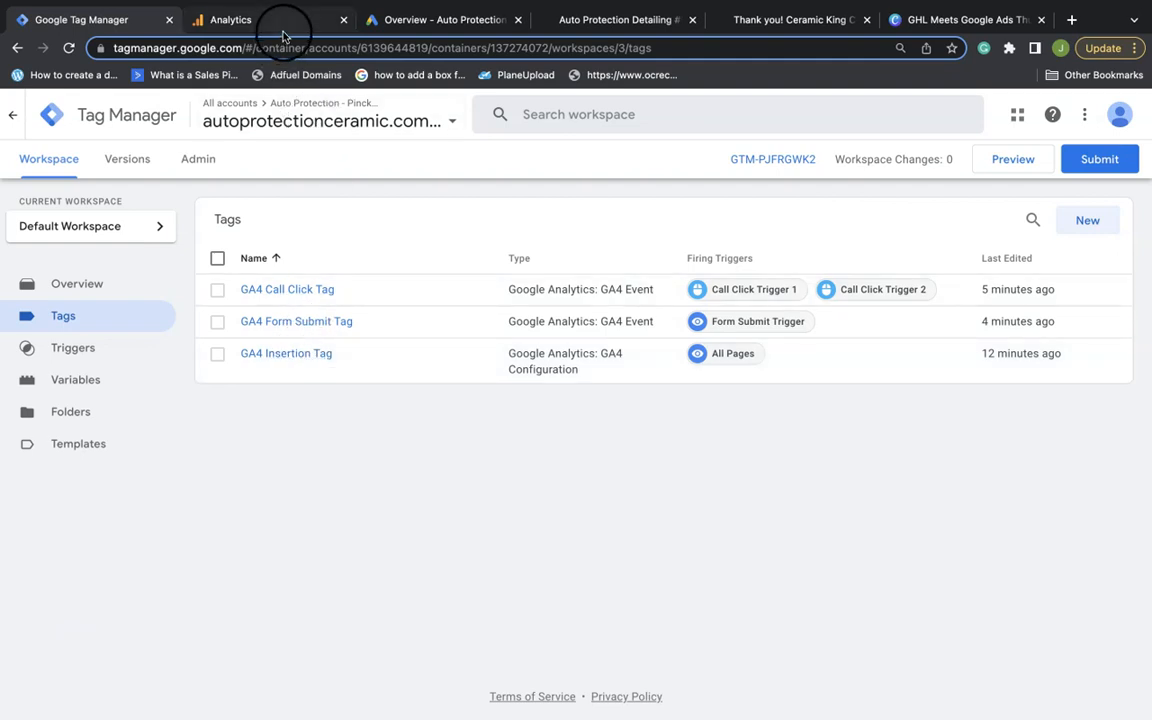
click(425, 25)
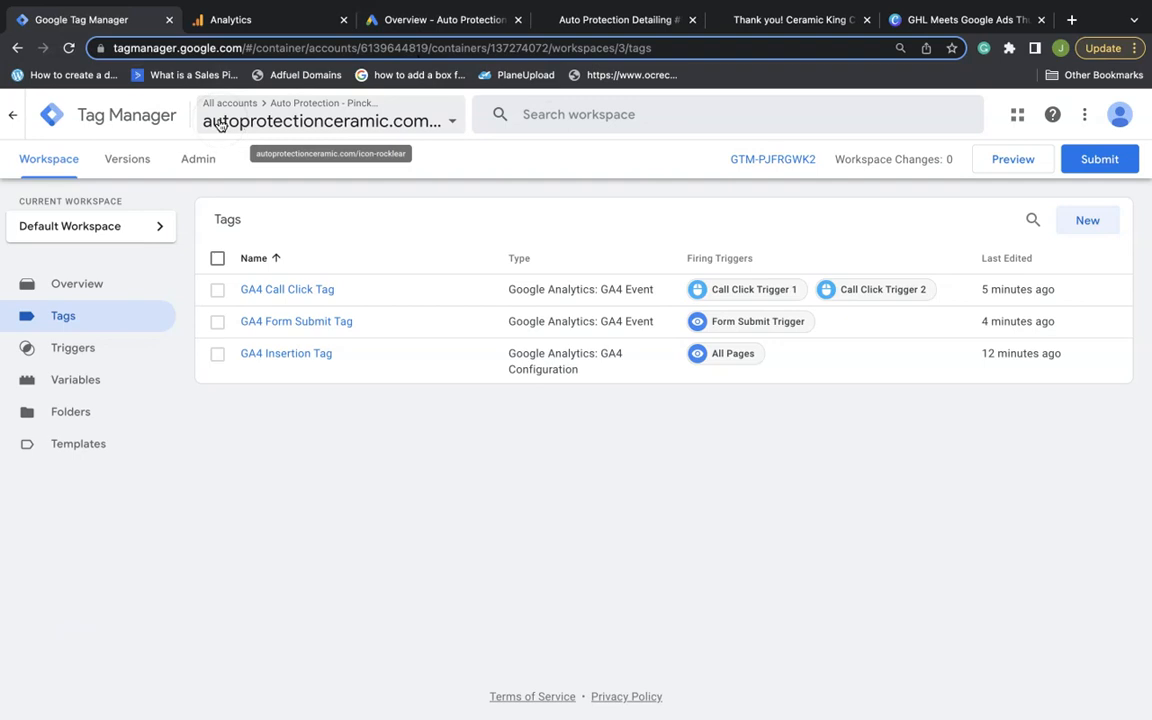
Close the web stream details and finish data collection setup, continuing to the Analytics home page
click(266, 22)
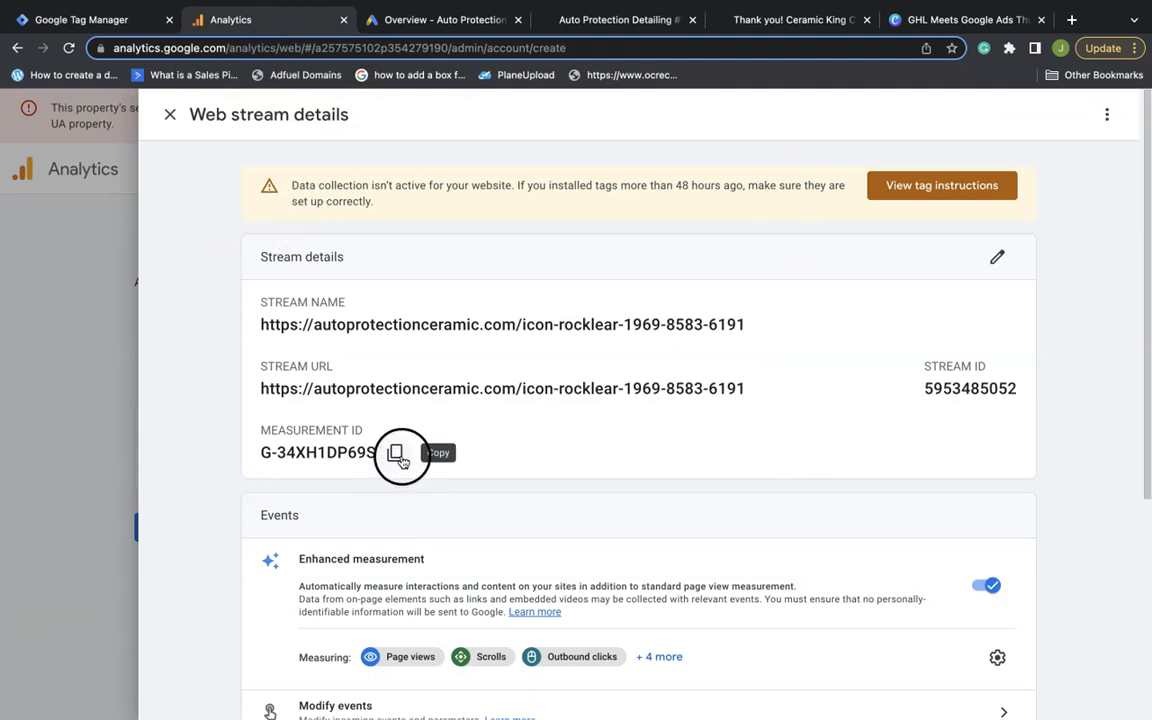
scroll(385, 520, down, 3)
scroll(381, 540, down, 3)
scroll(370, 520, up, 6)
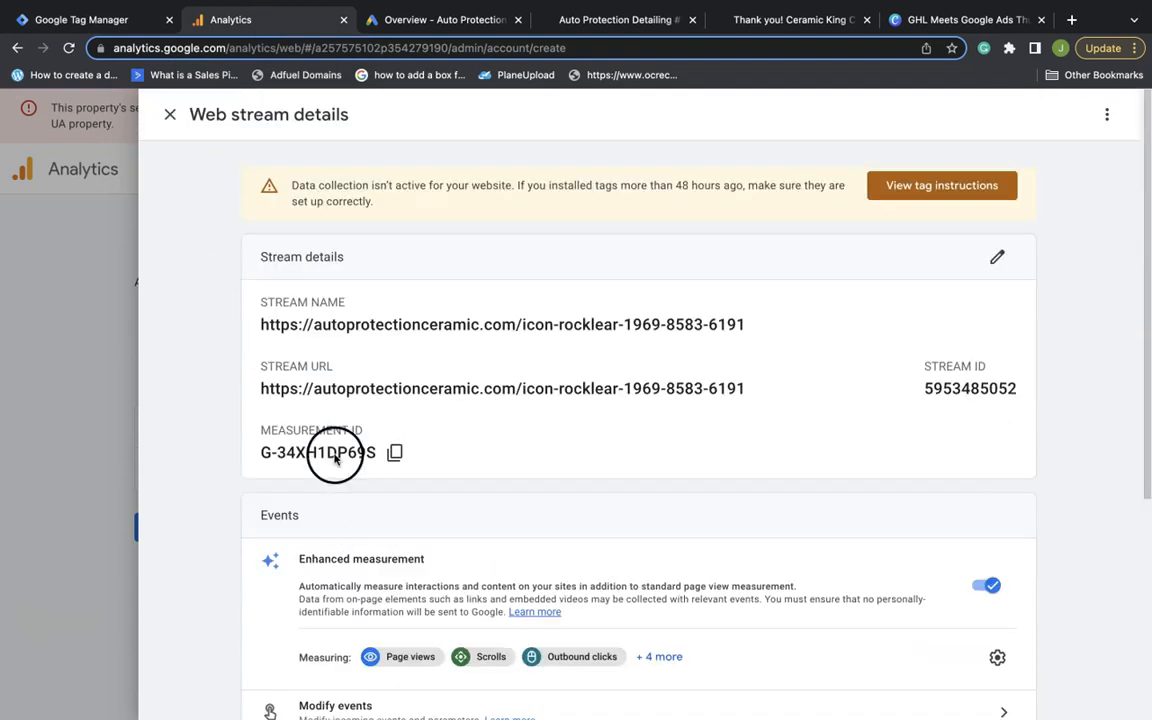
click(170, 114)
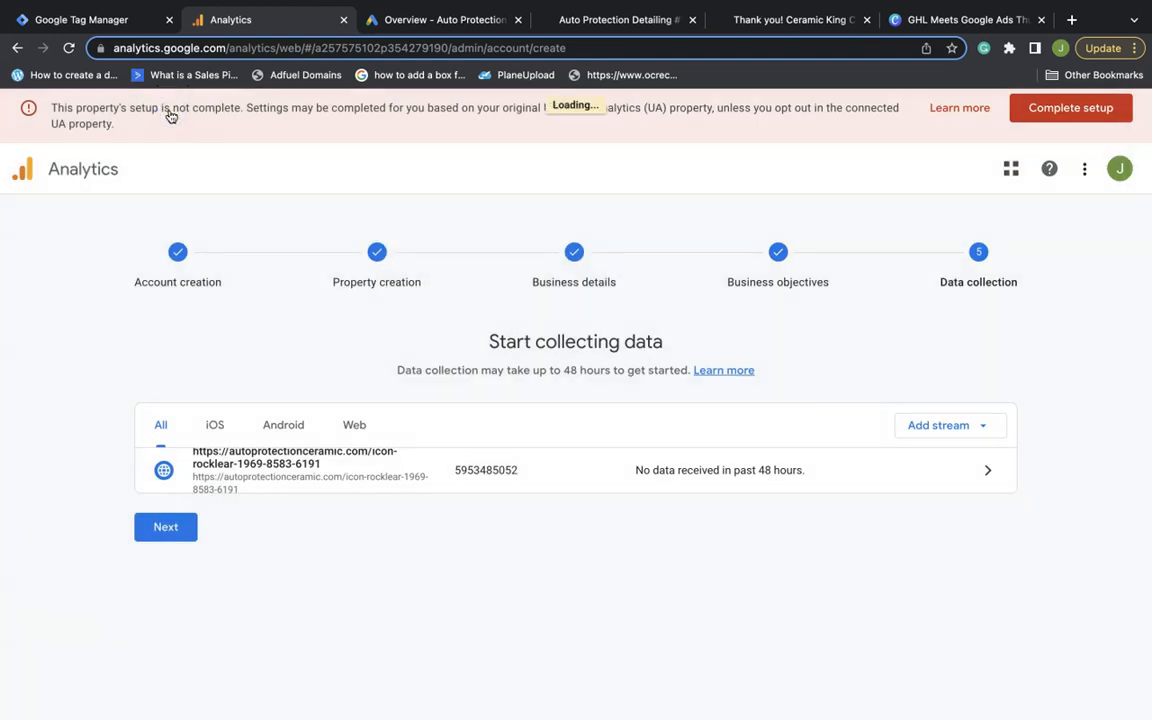
click(166, 528)
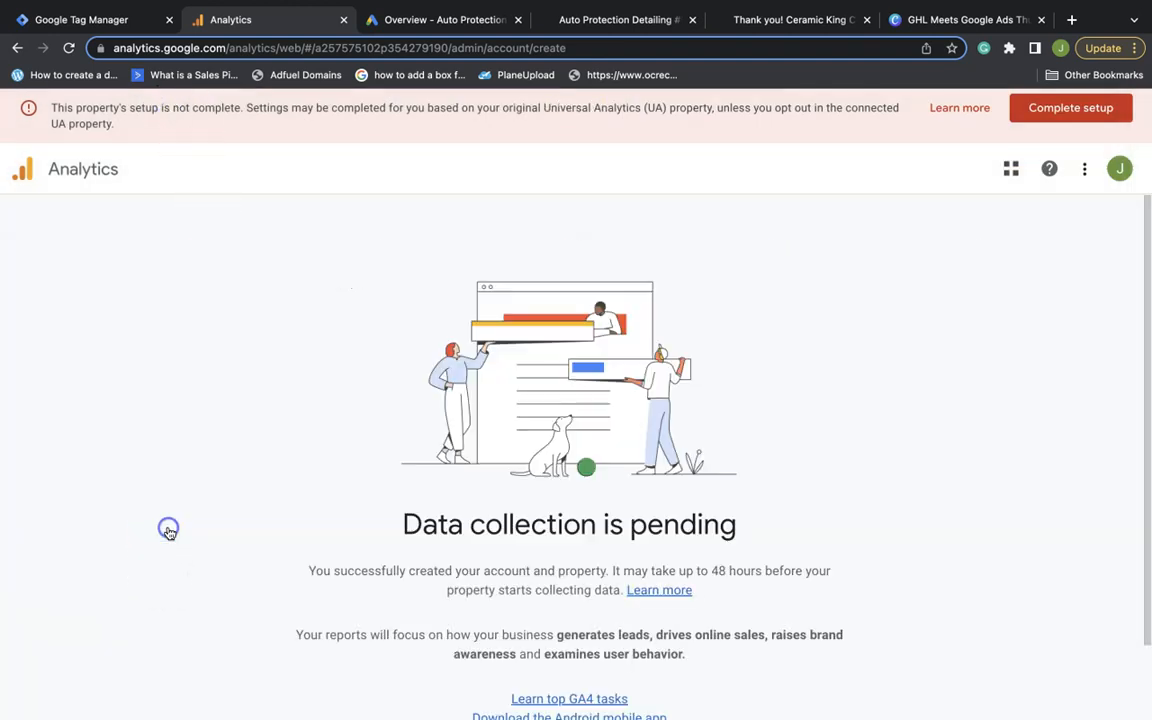
scroll(430, 495, down, 1)
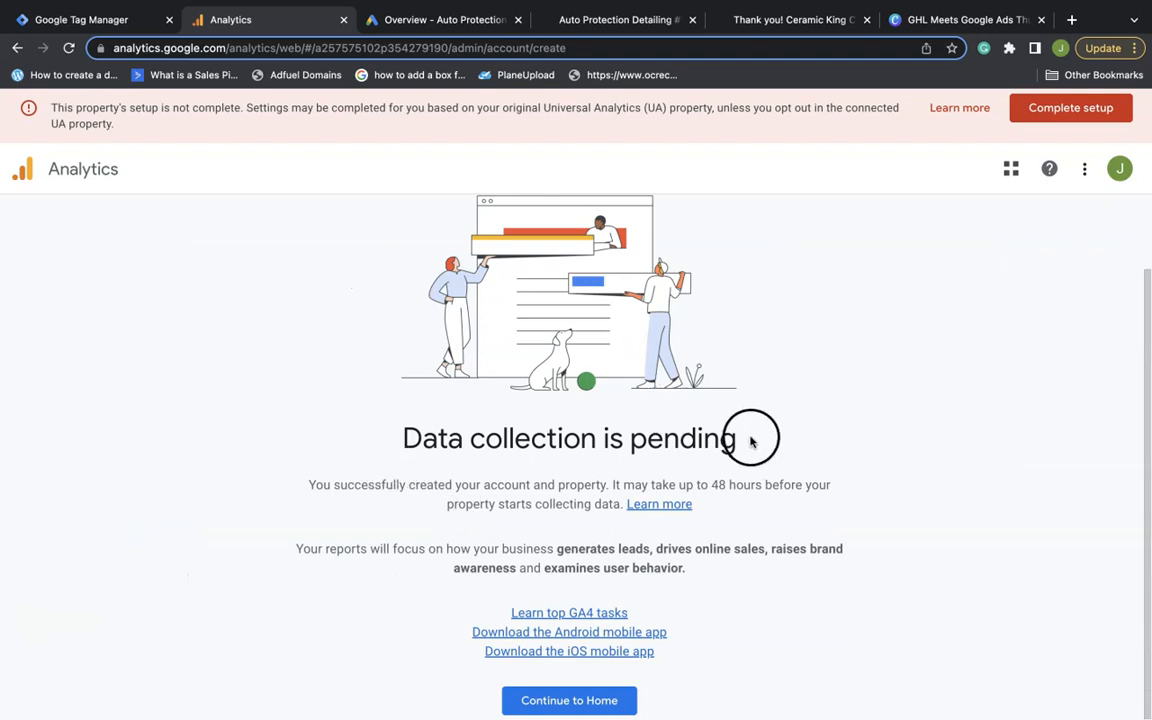
click(567, 704)
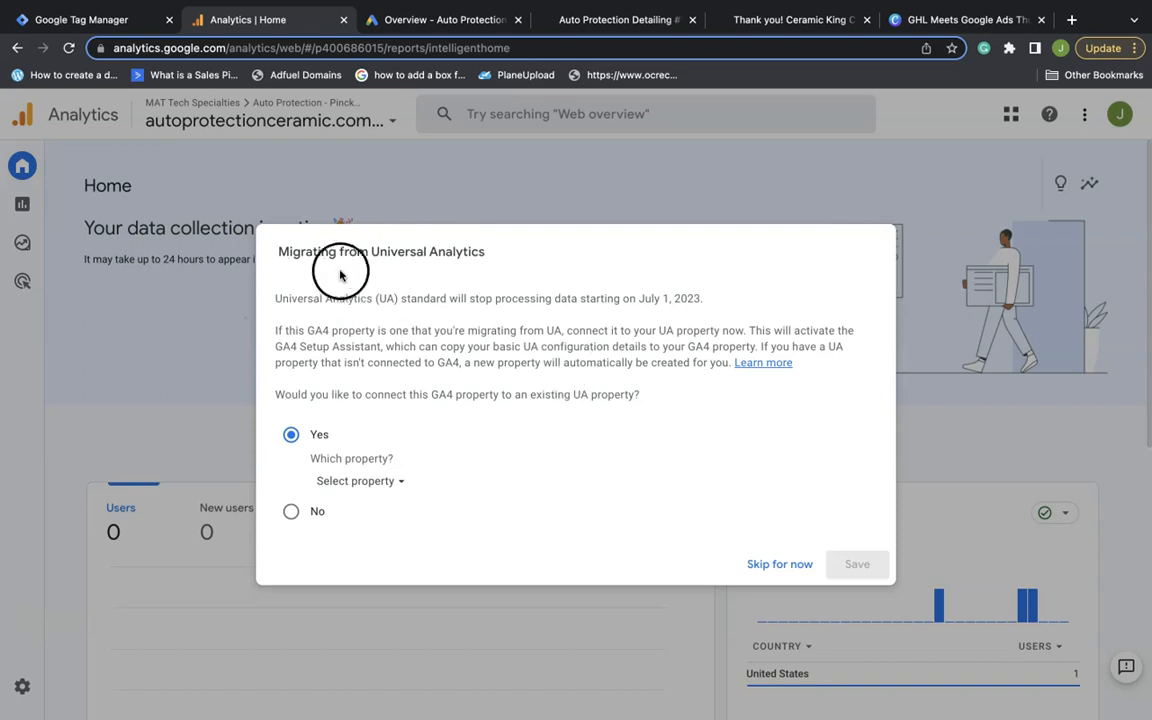
Skip the Universal Analytics migration and open the Setup Assistant's Set up conversions options
click(291, 512)
click(795, 642)
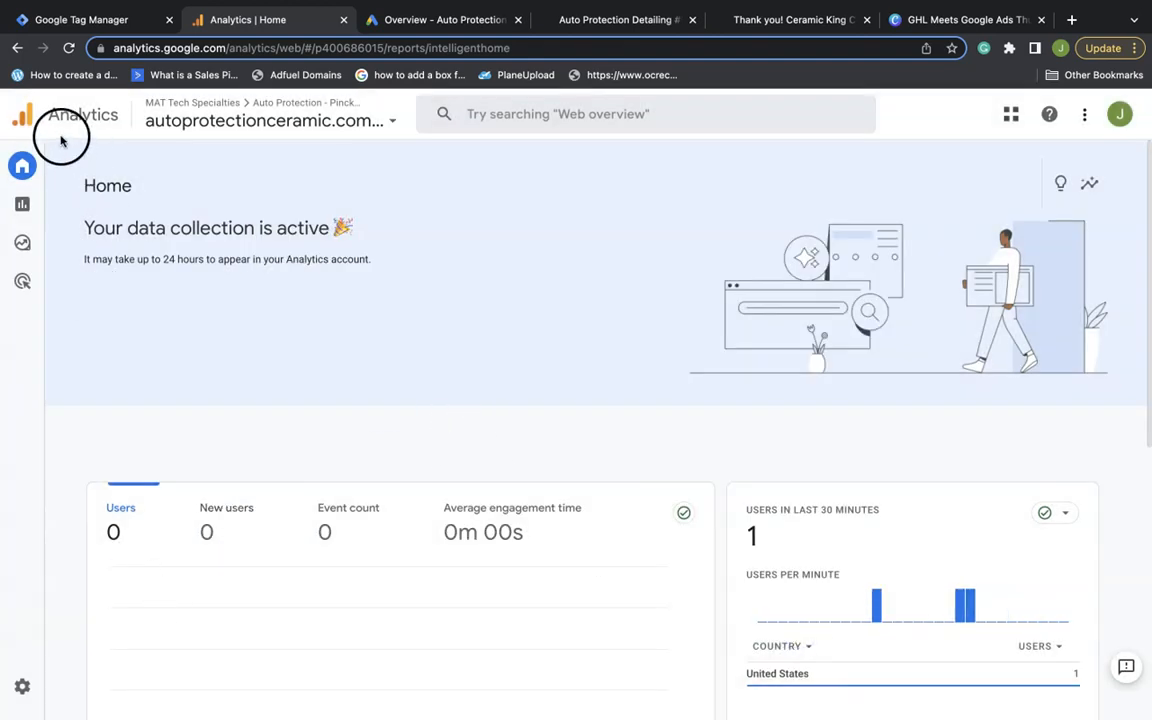
scroll(234, 368, down, 10)
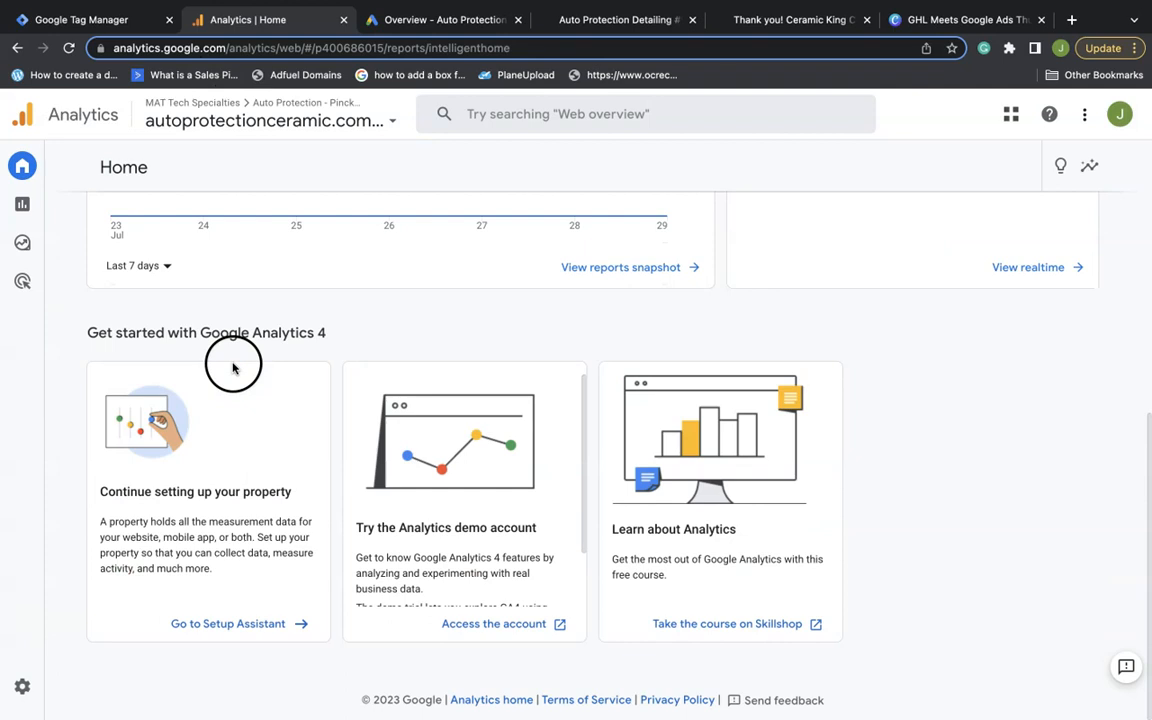
click(255, 626)
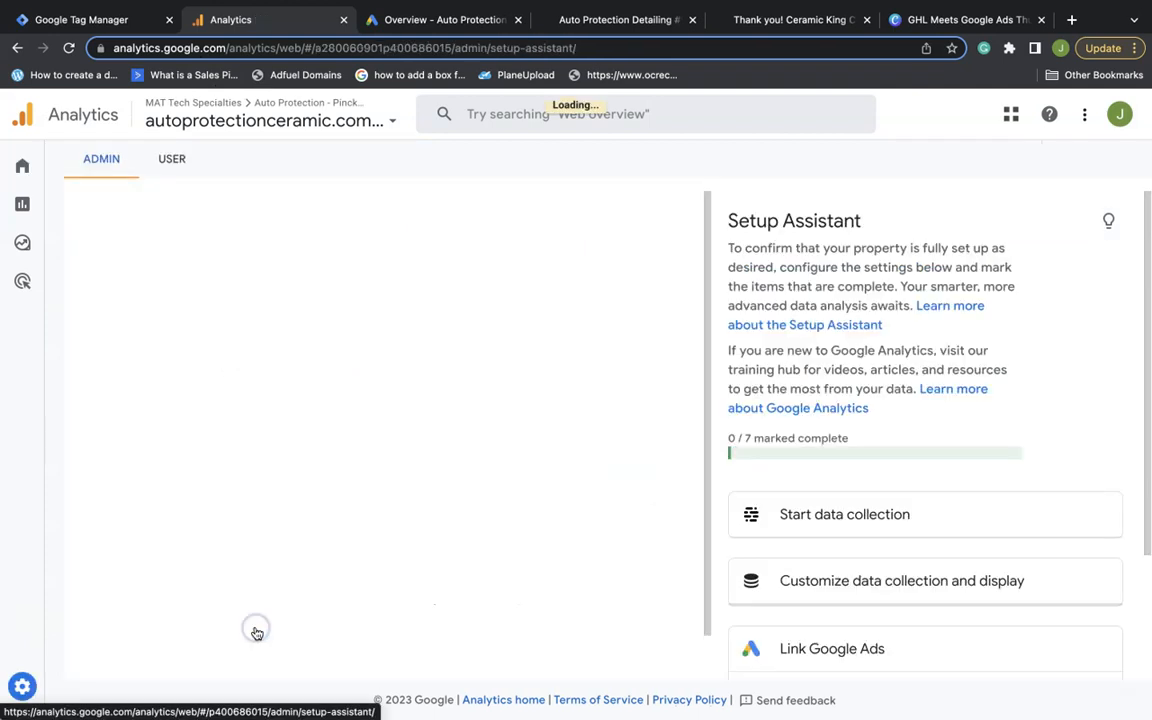
scroll(599, 514, down, 3)
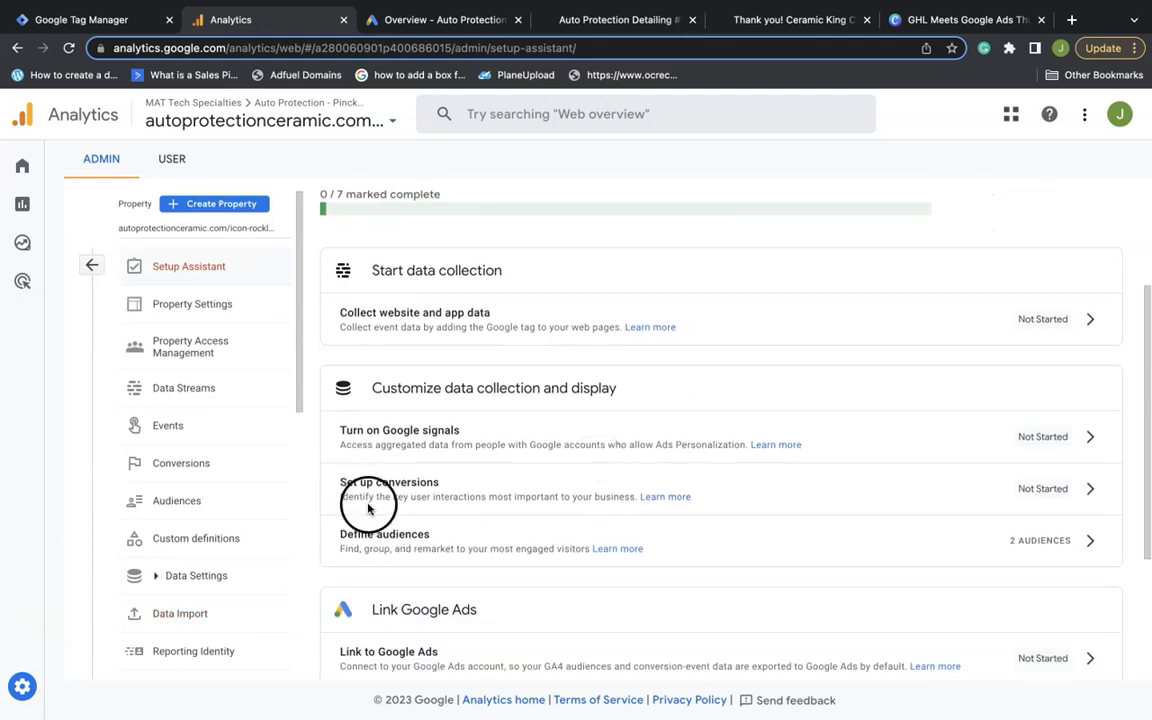
click(1094, 487)
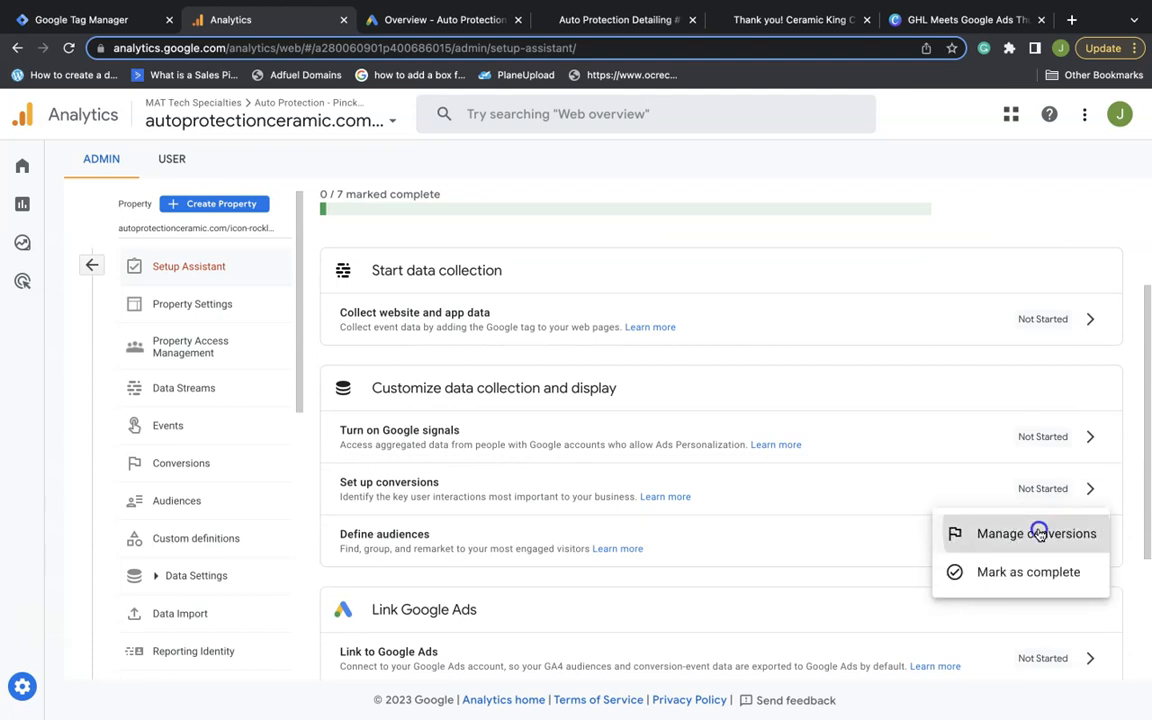
Go to Manage conversions, visit Events, and view the Conversions list containing only purchase
click(1038, 533)
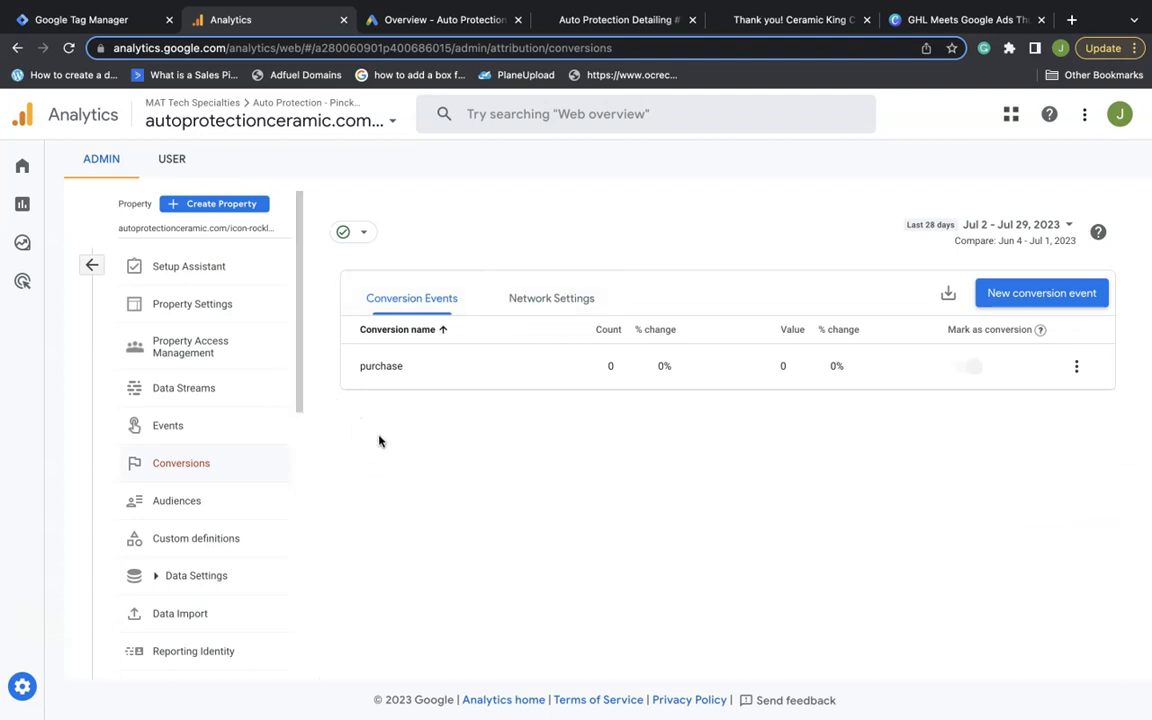
click(381, 385)
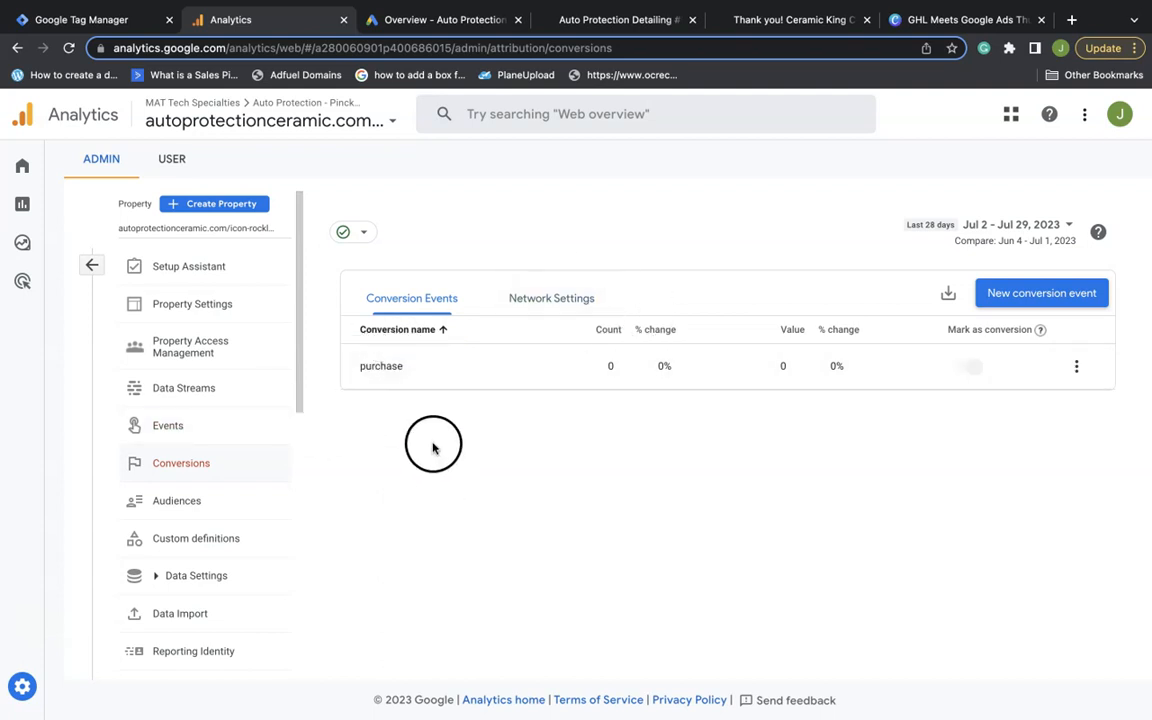
click(181, 432)
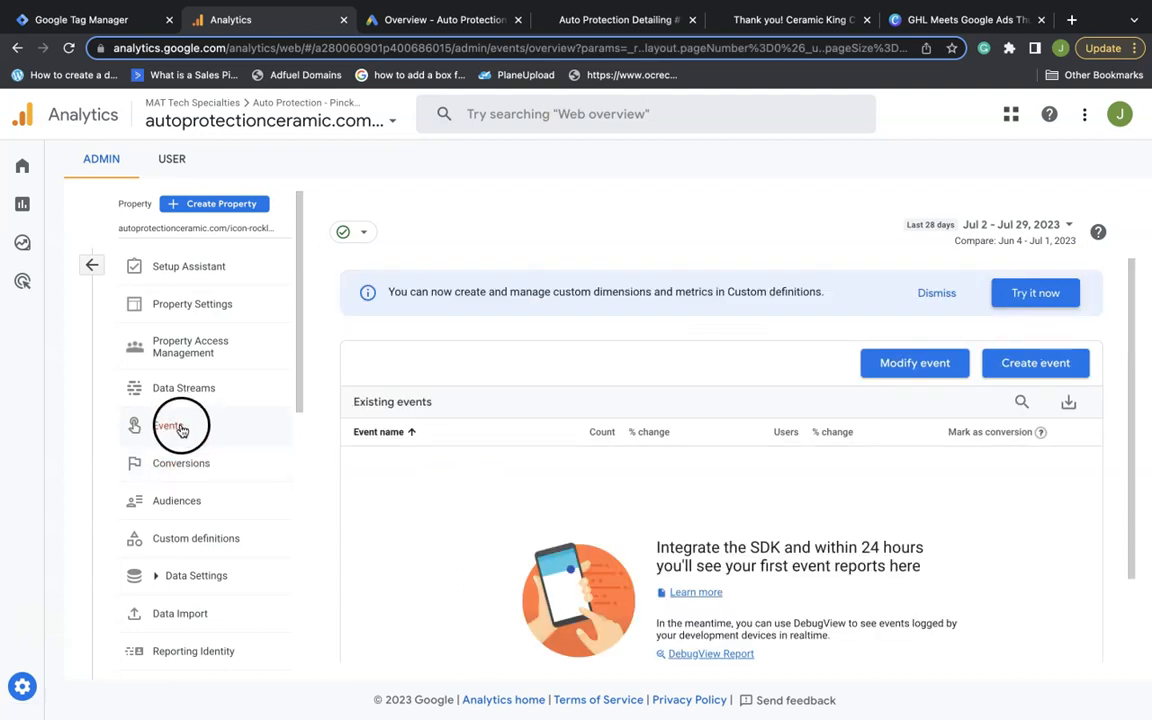
scroll(823, 478, down, 2)
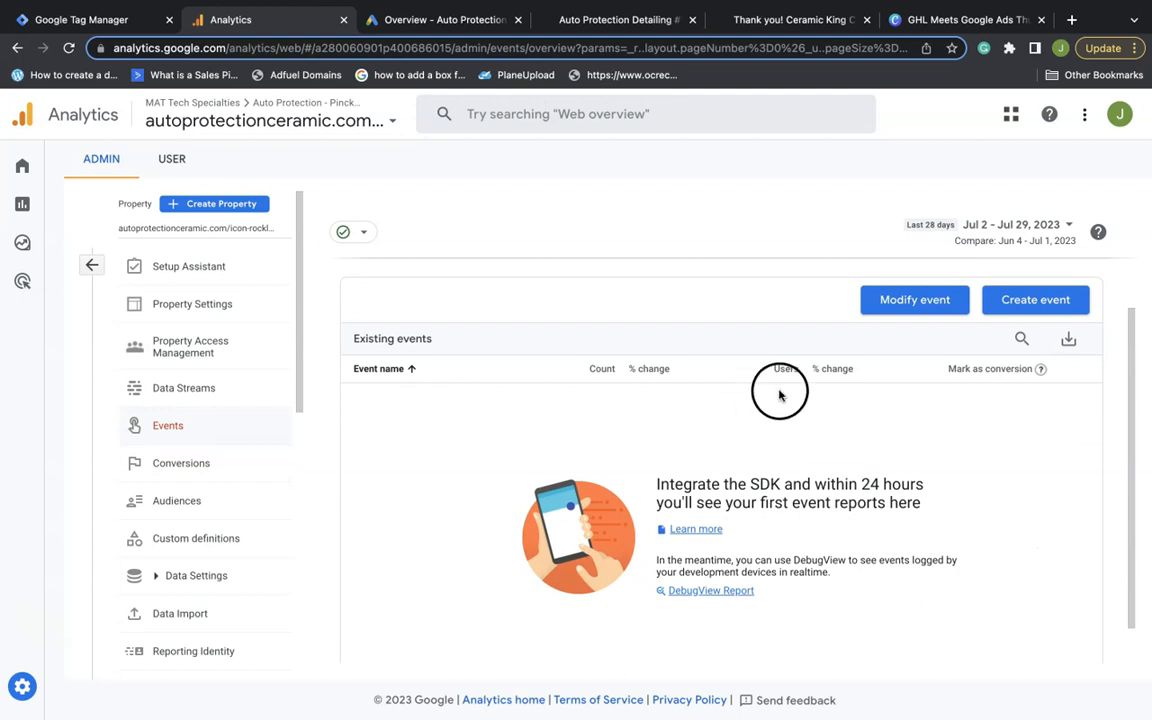
scroll(775, 490, down, 1)
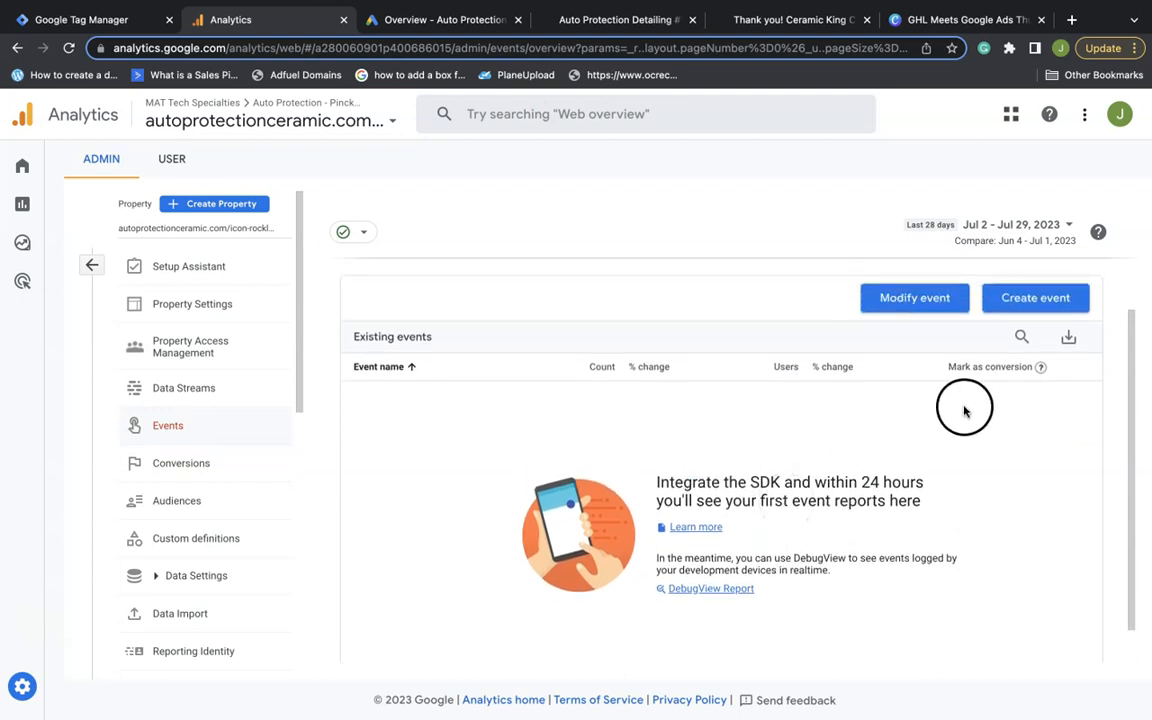
click(200, 462)
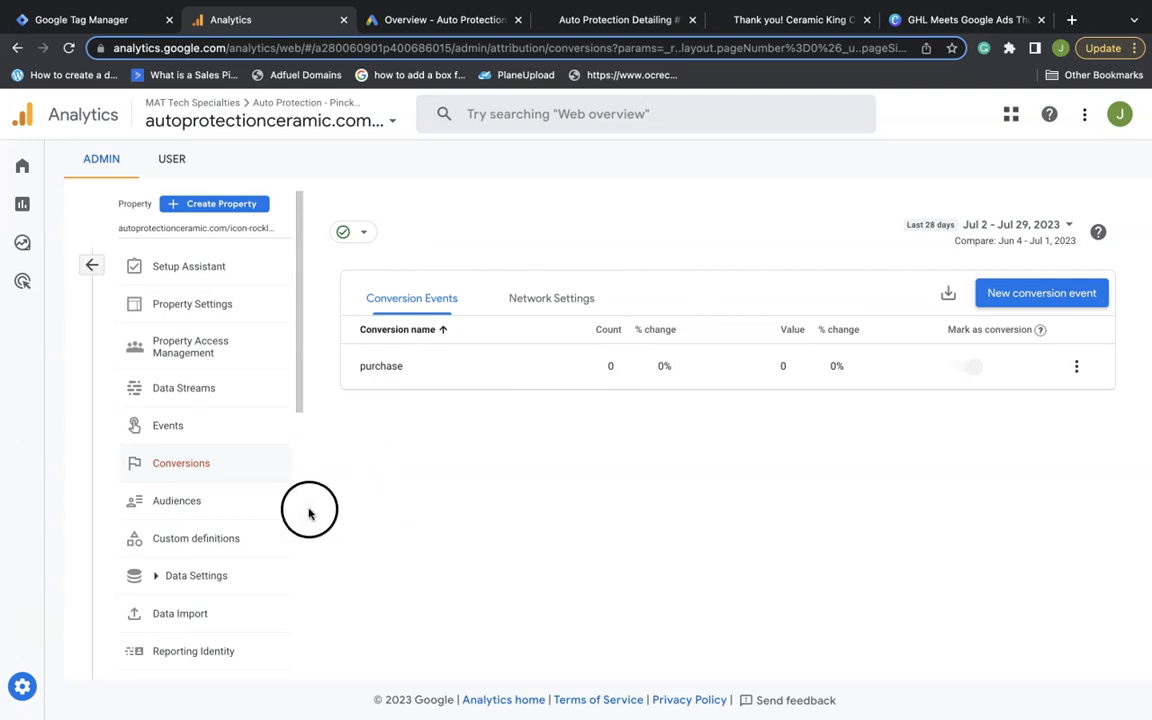
scroll(237, 522, down, 2)
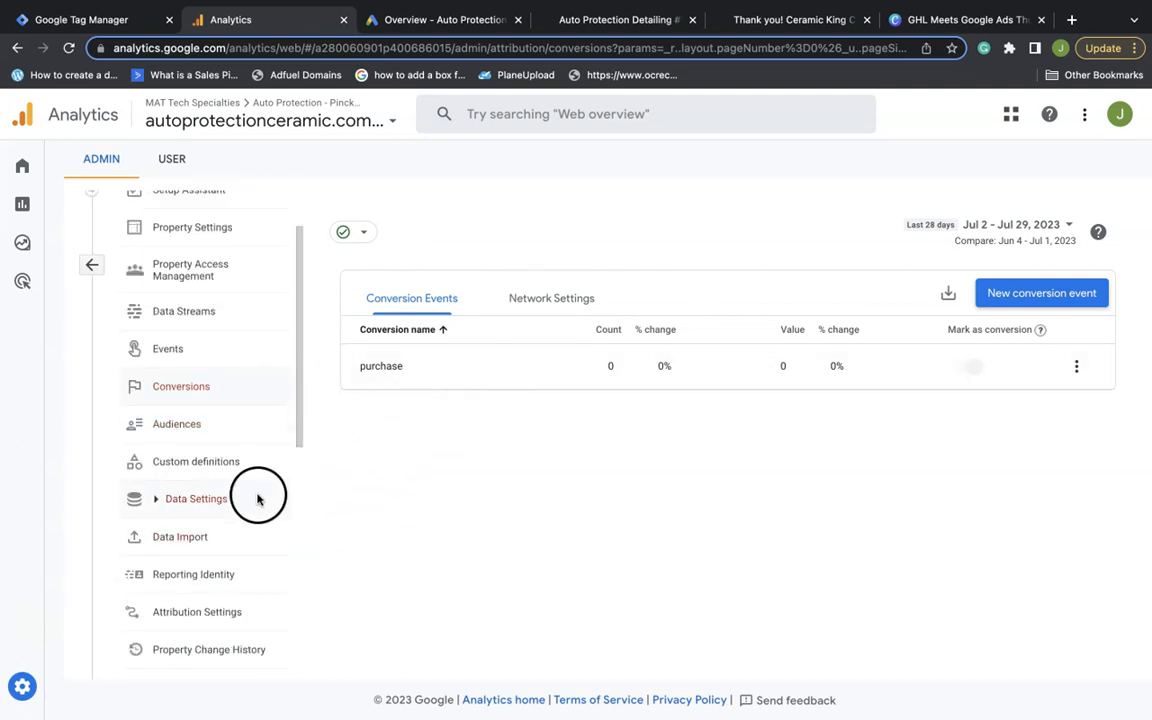
scroll(257, 500, down, 5)
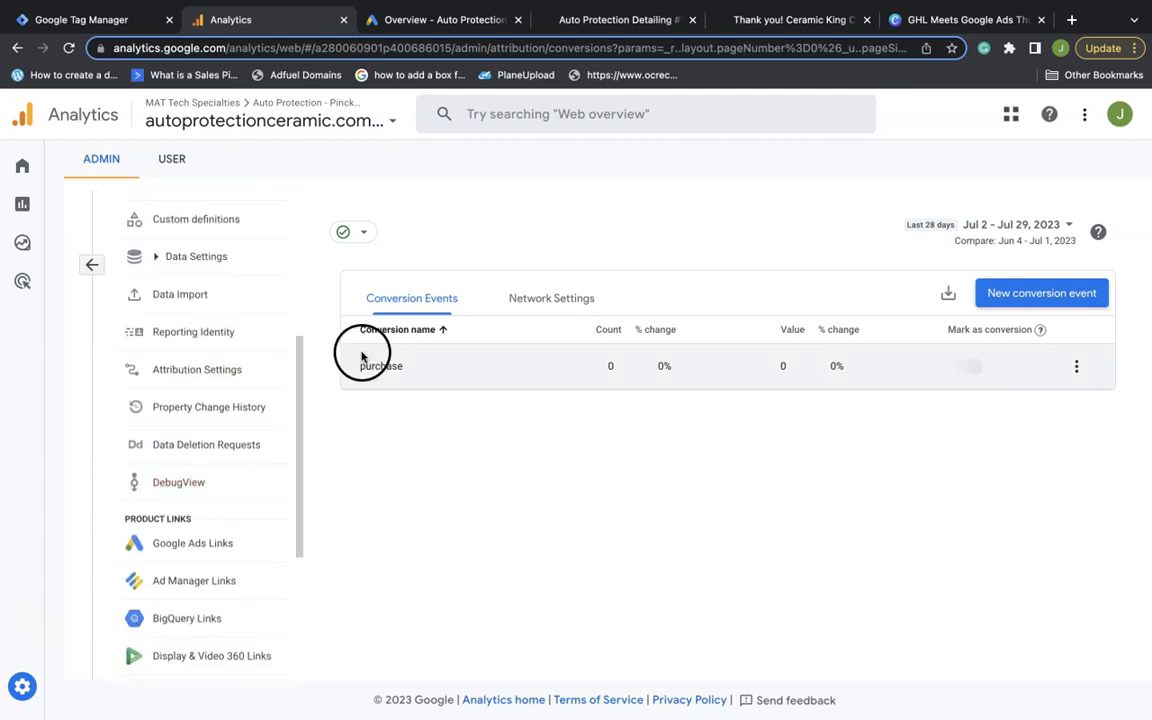
scroll(278, 386, up, 5)
scroll(221, 327, down, 8)
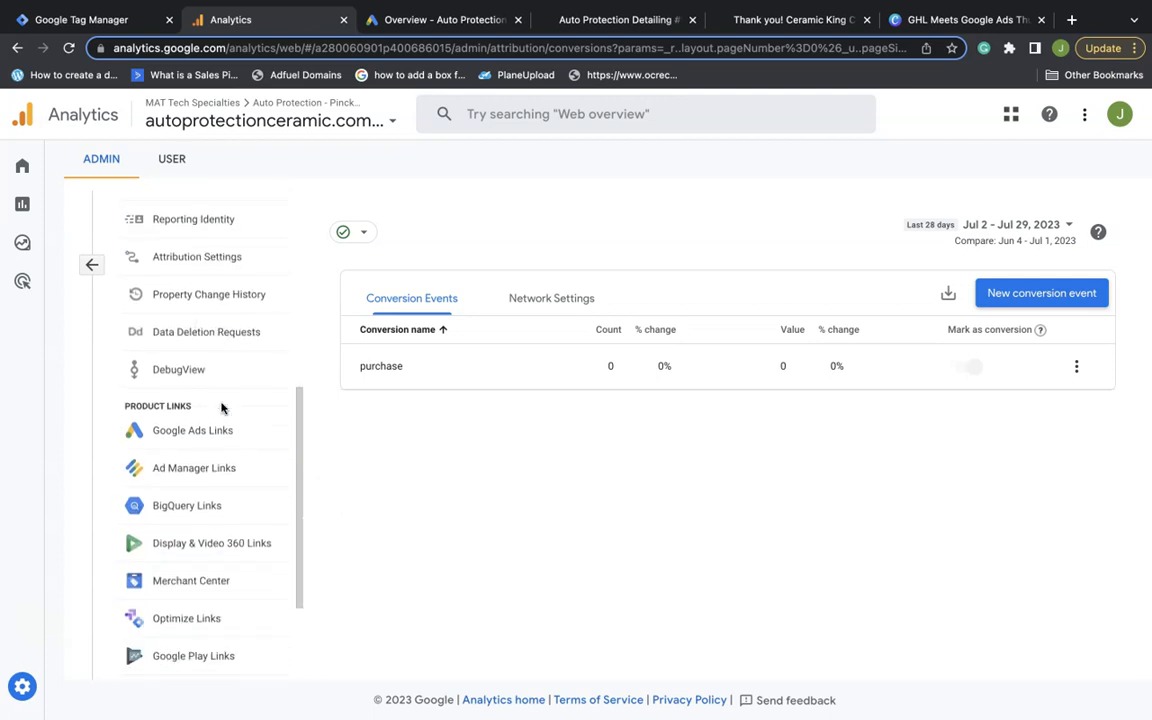
Start a new Google Ads link and select the Auto Protection Google Ads account
click(192, 400)
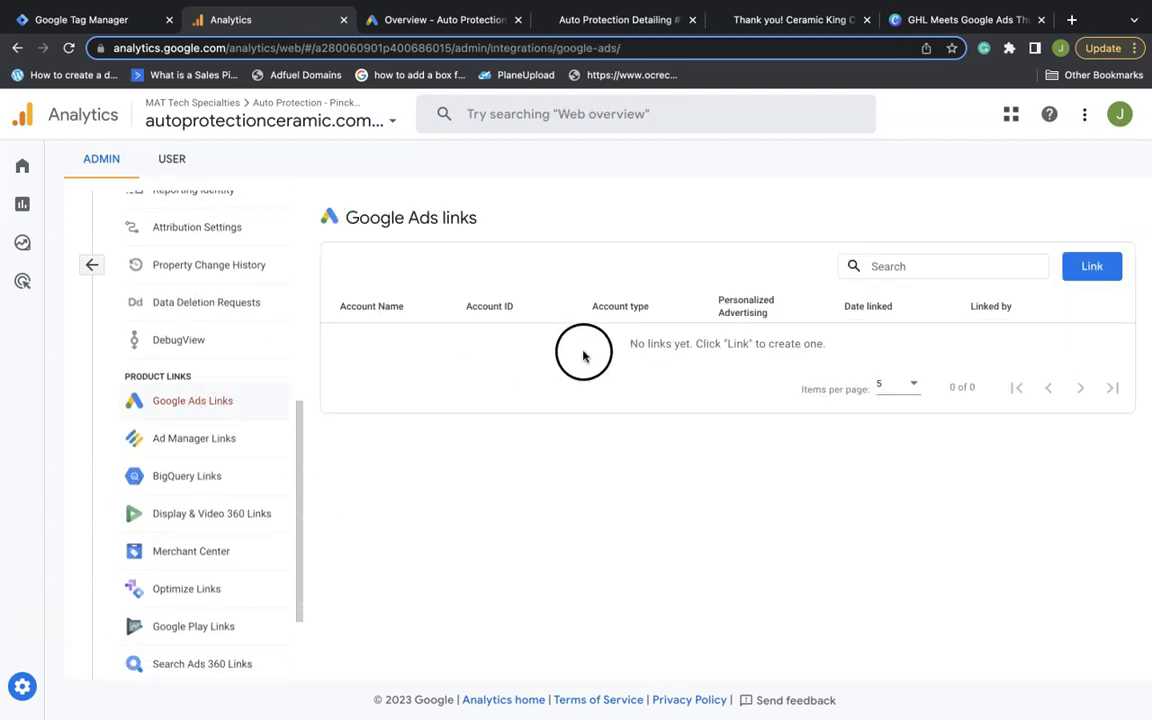
click(1092, 268)
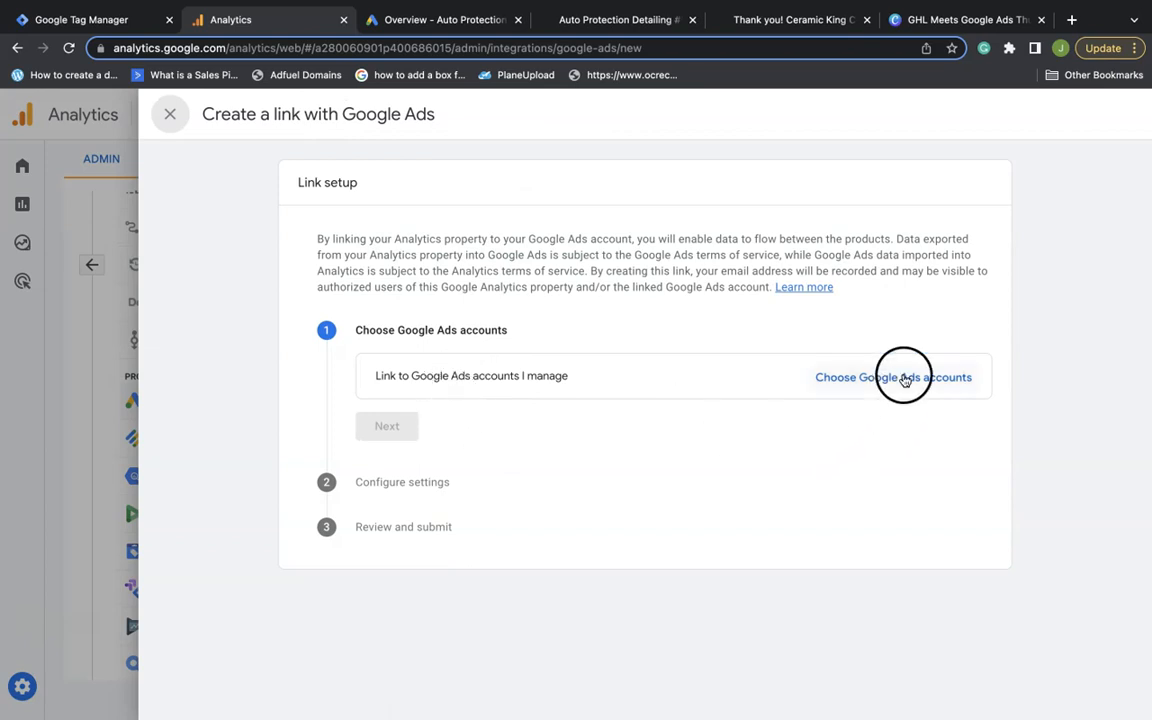
click(903, 378)
scroll(400, 300, down, 3)
click(342, 272)
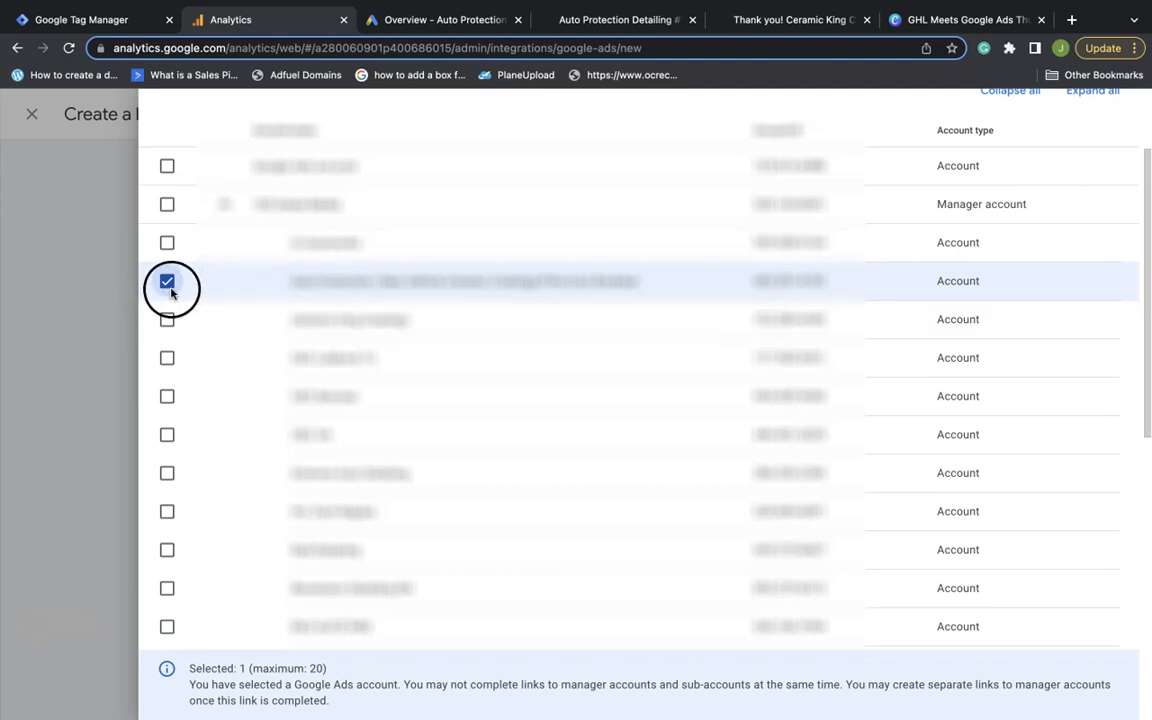
scroll(375, 318, down, 1)
scroll(372, 316, down, 5)
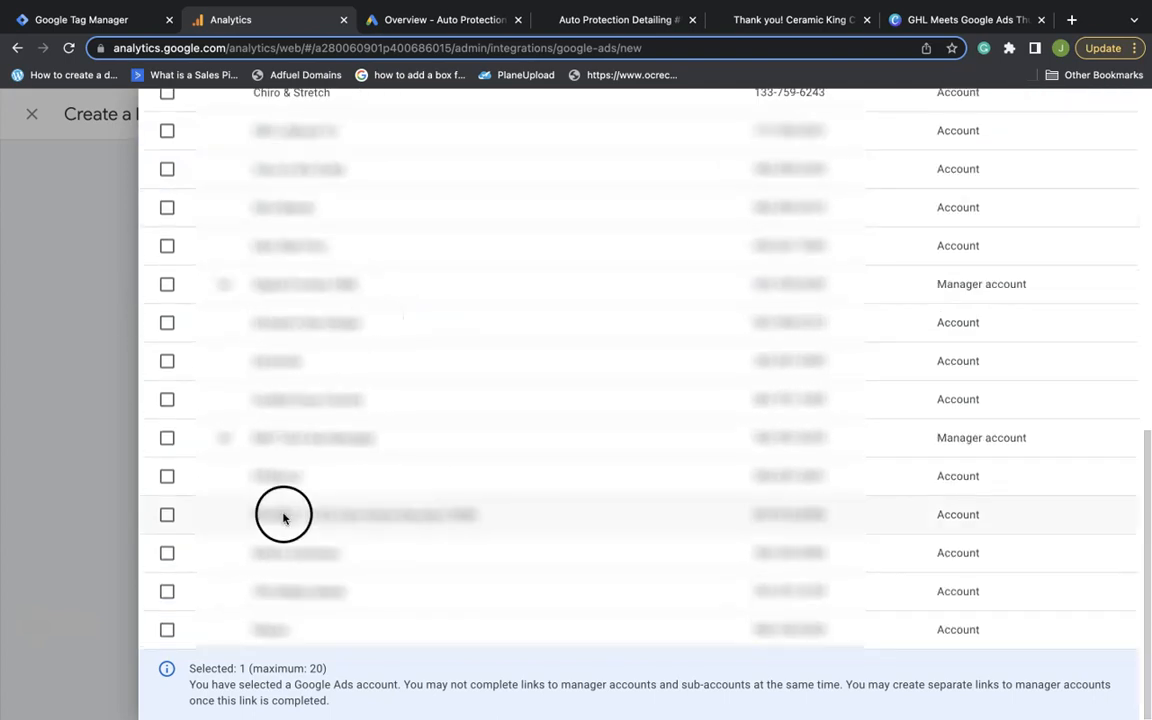
scroll(300, 515, up, 10)
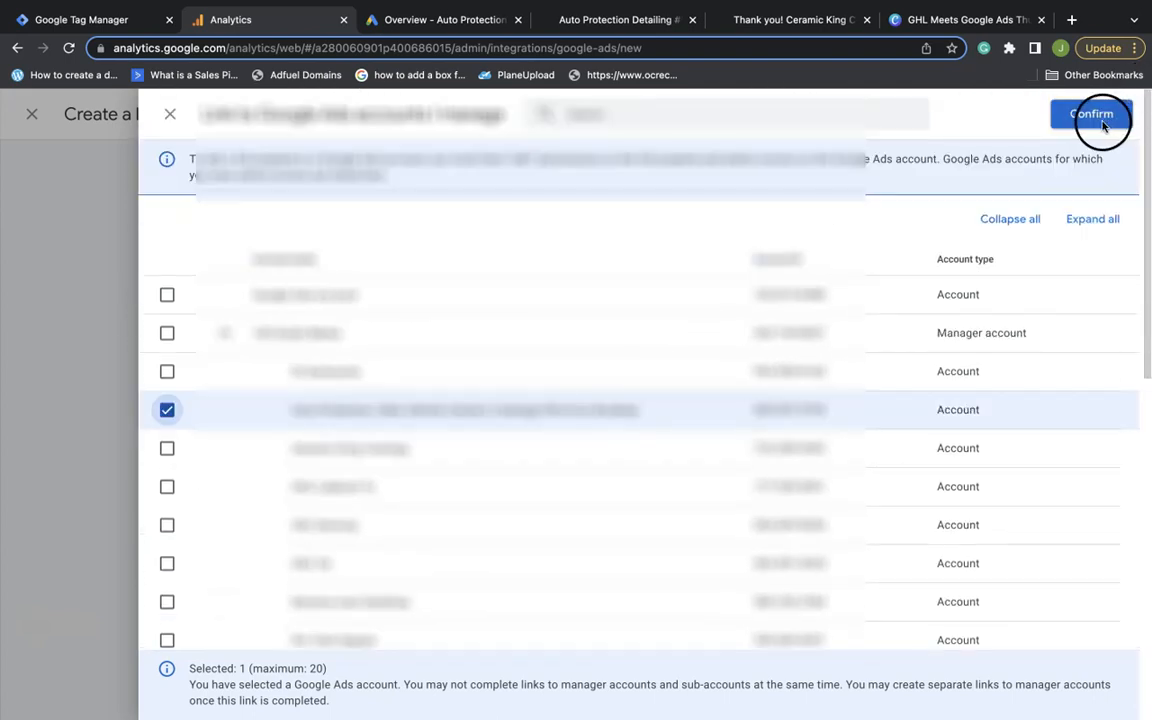
click(1103, 122)
Keep personalized advertising and Analytics access on, and submit the link
click(415, 469)
scroll(509, 465, down, 2)
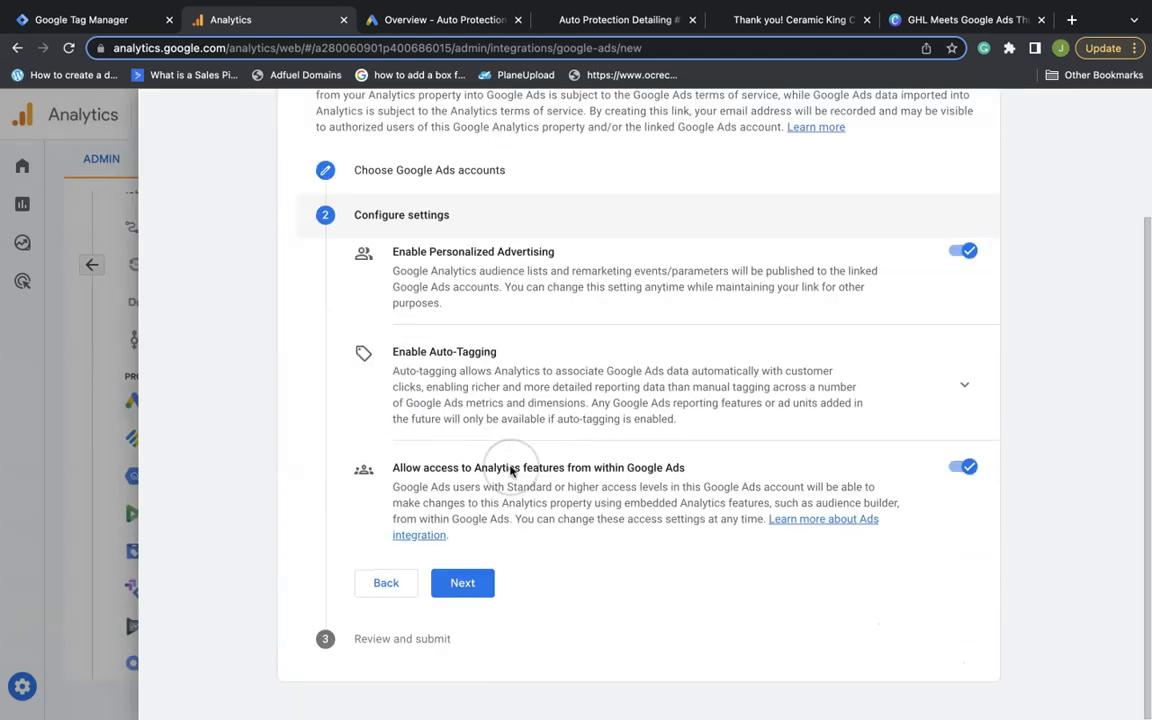
click(462, 585)
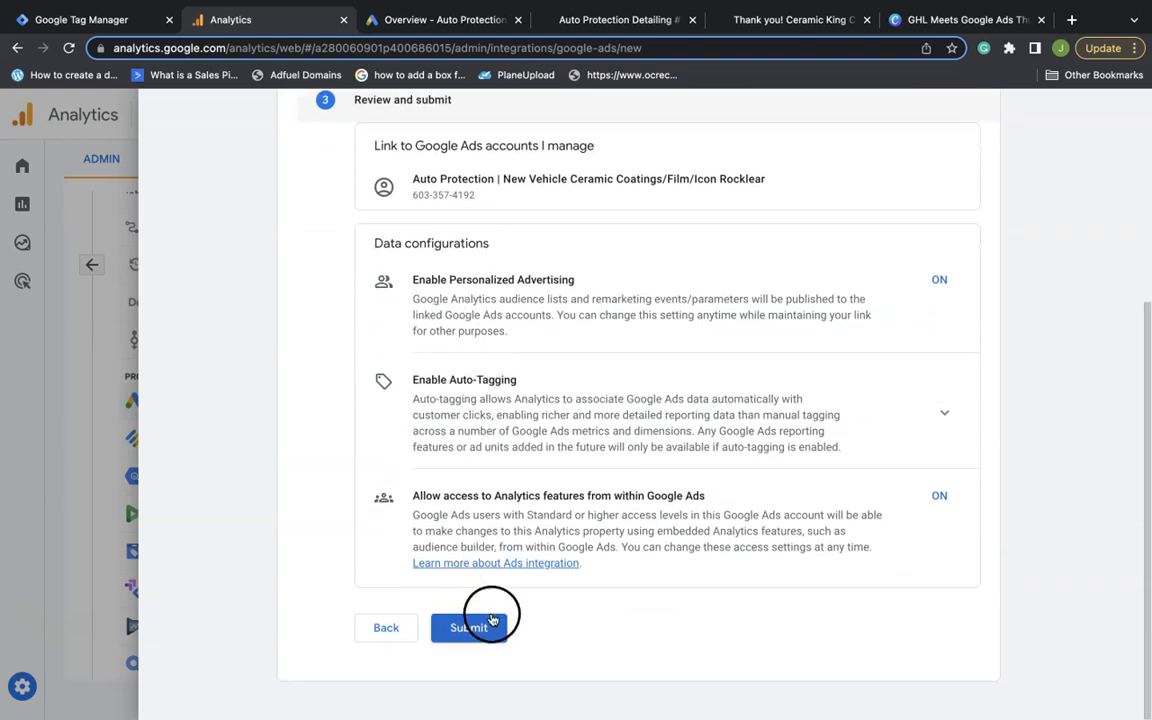
click(489, 624)
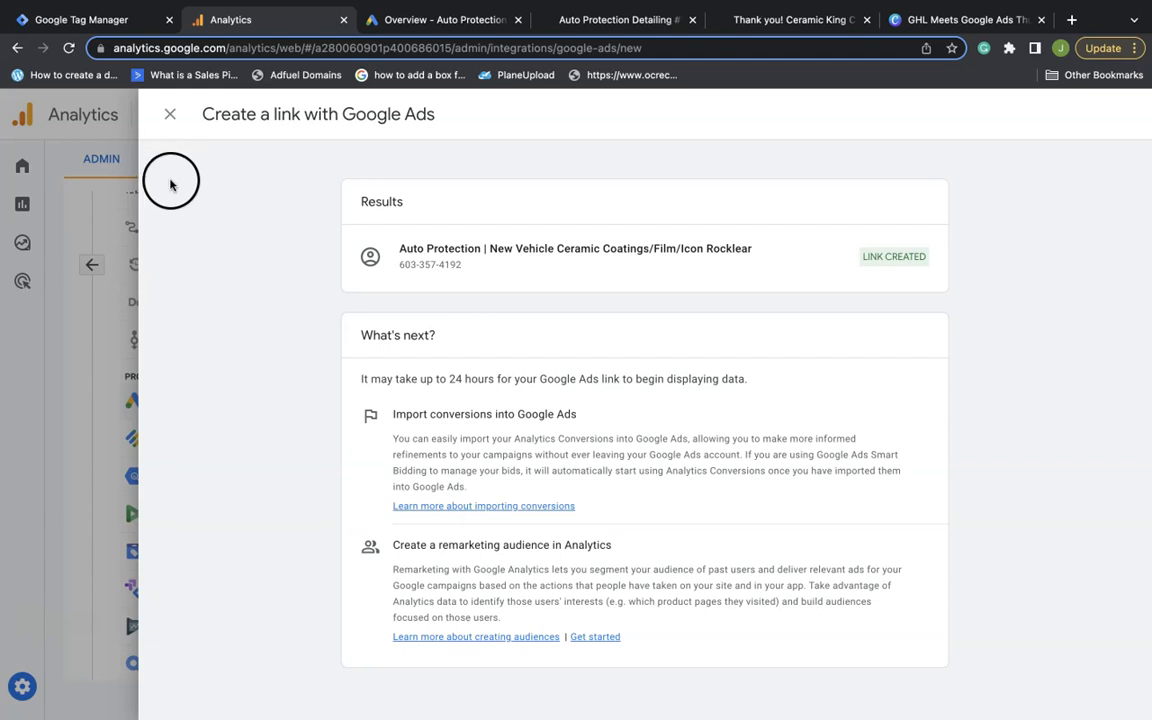
Close the link panel and check call_click and form_submit are marked as conversions in Admin > Conversions
click(165, 115)
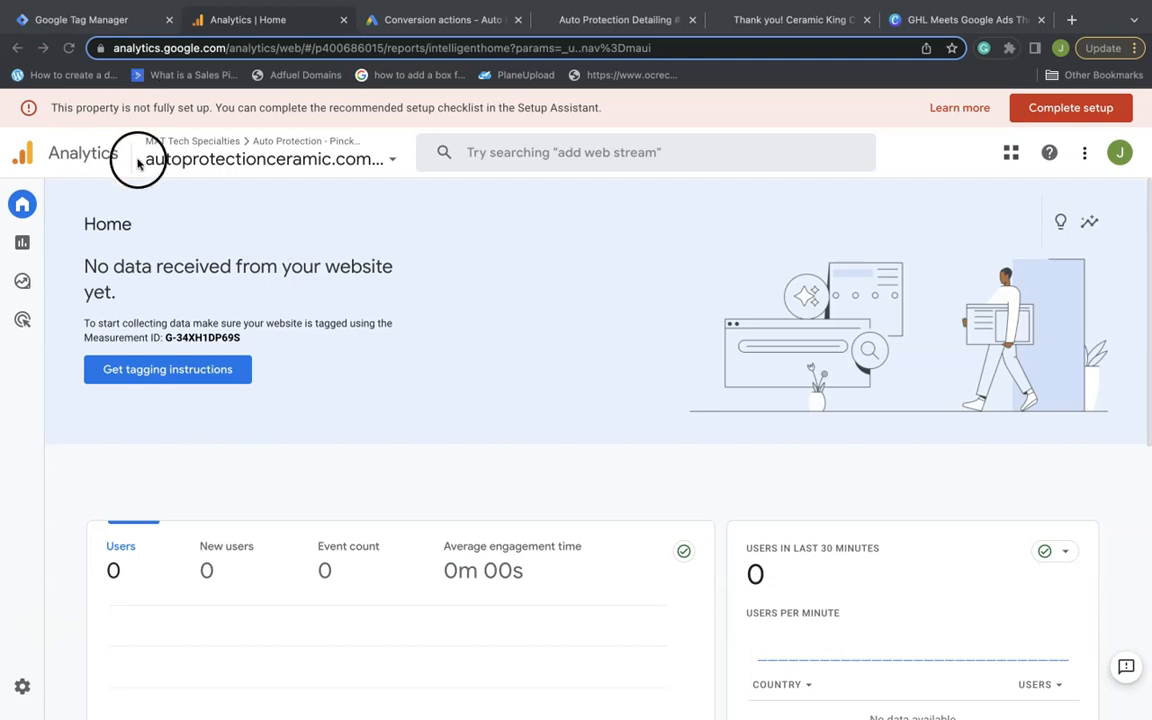
click(24, 686)
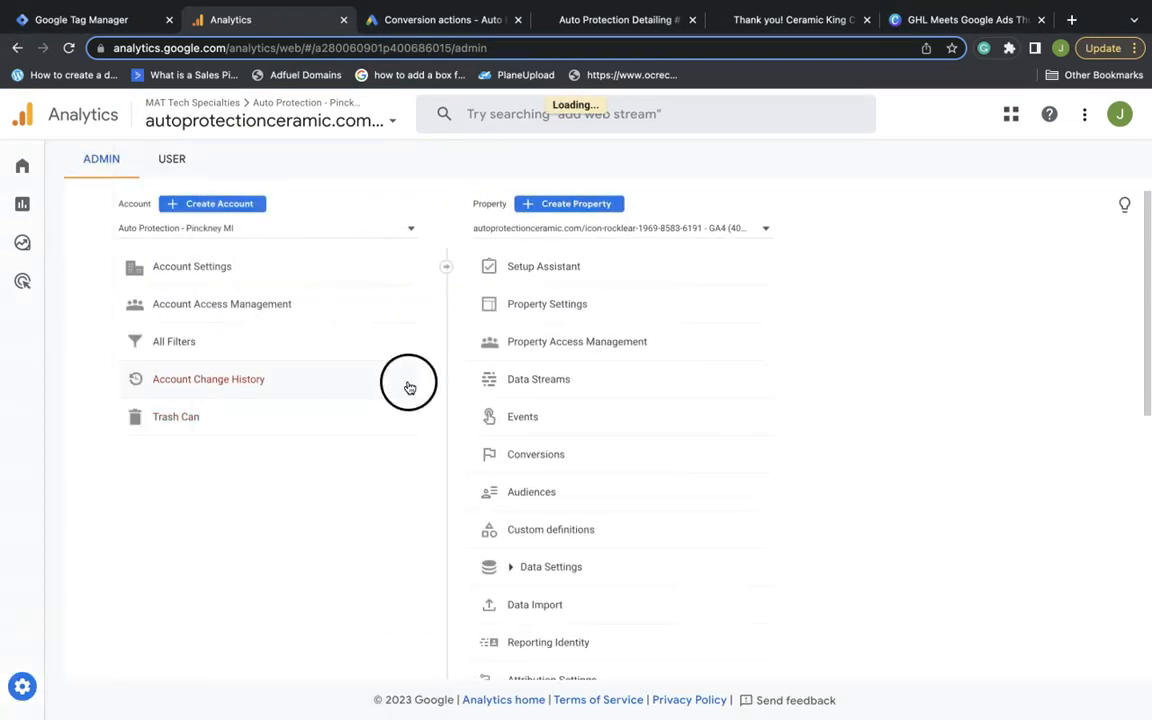
click(532, 445)
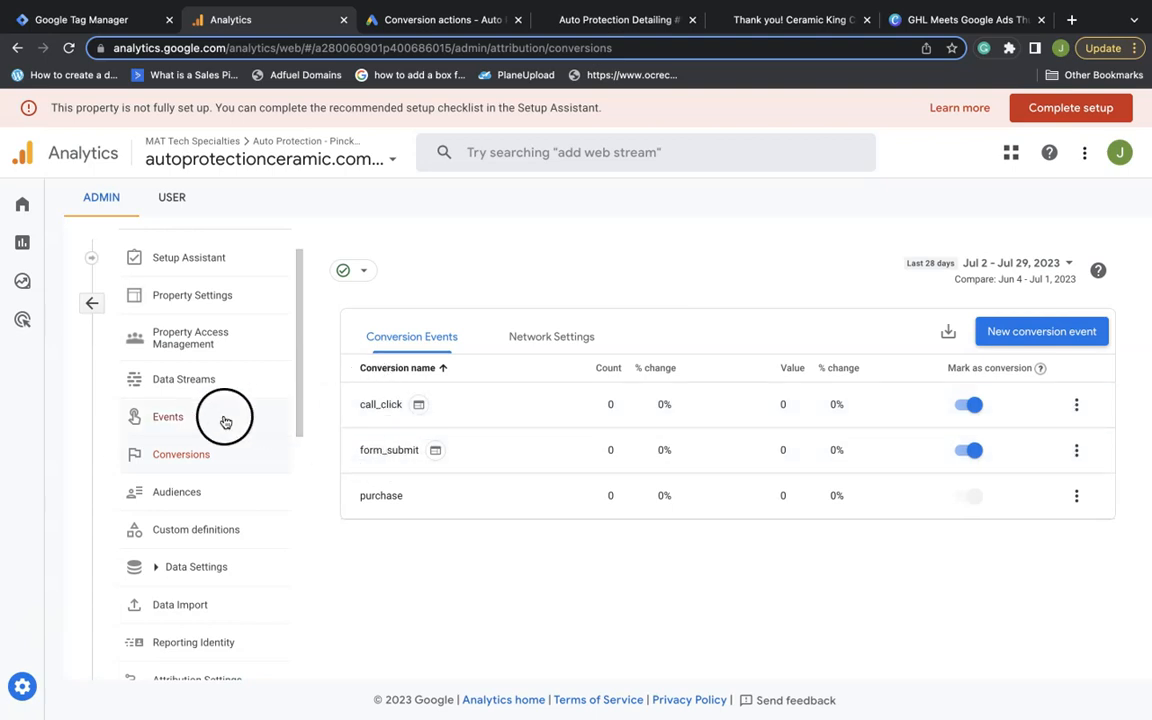
Review the property's Events page and Data Streams list
click(164, 418)
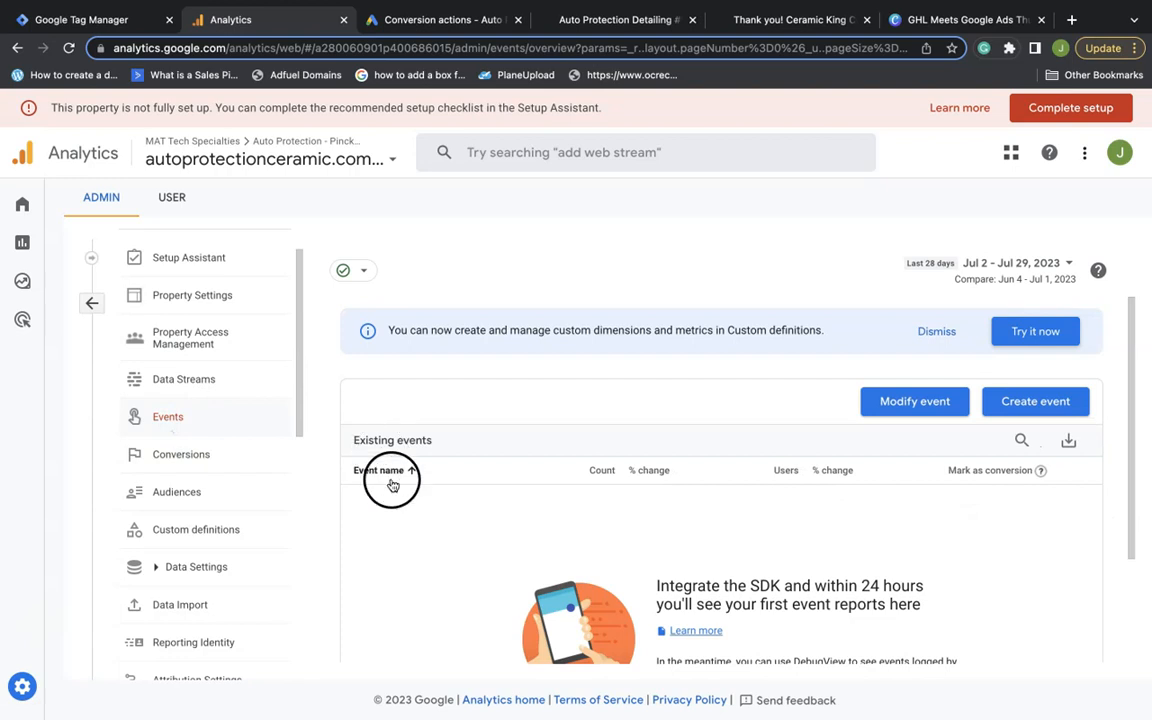
scroll(419, 525, down, 2)
scroll(405, 546, down, 1)
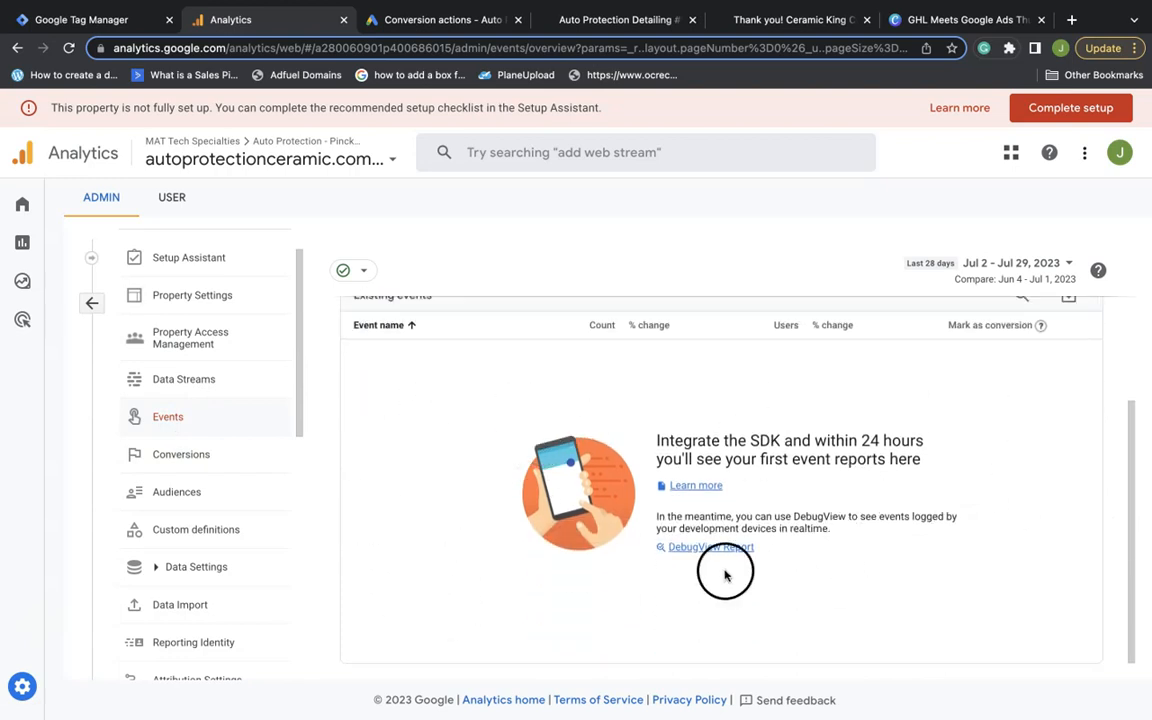
click(224, 392)
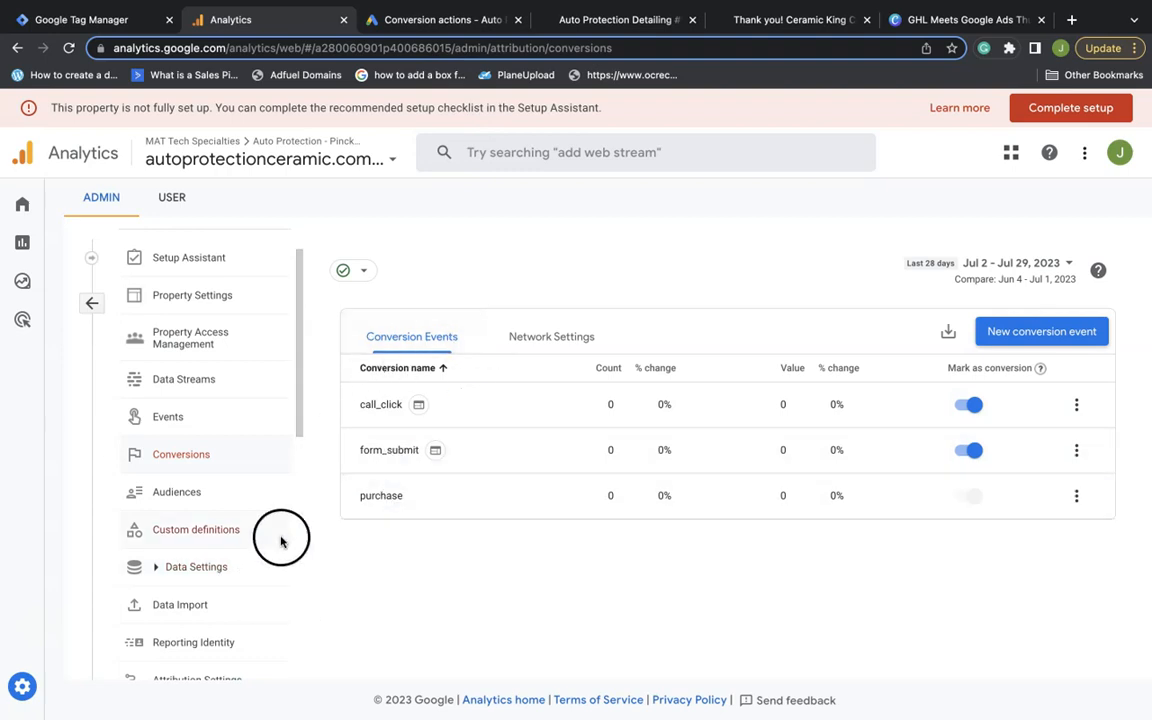
scroll(250, 550, down, 5)
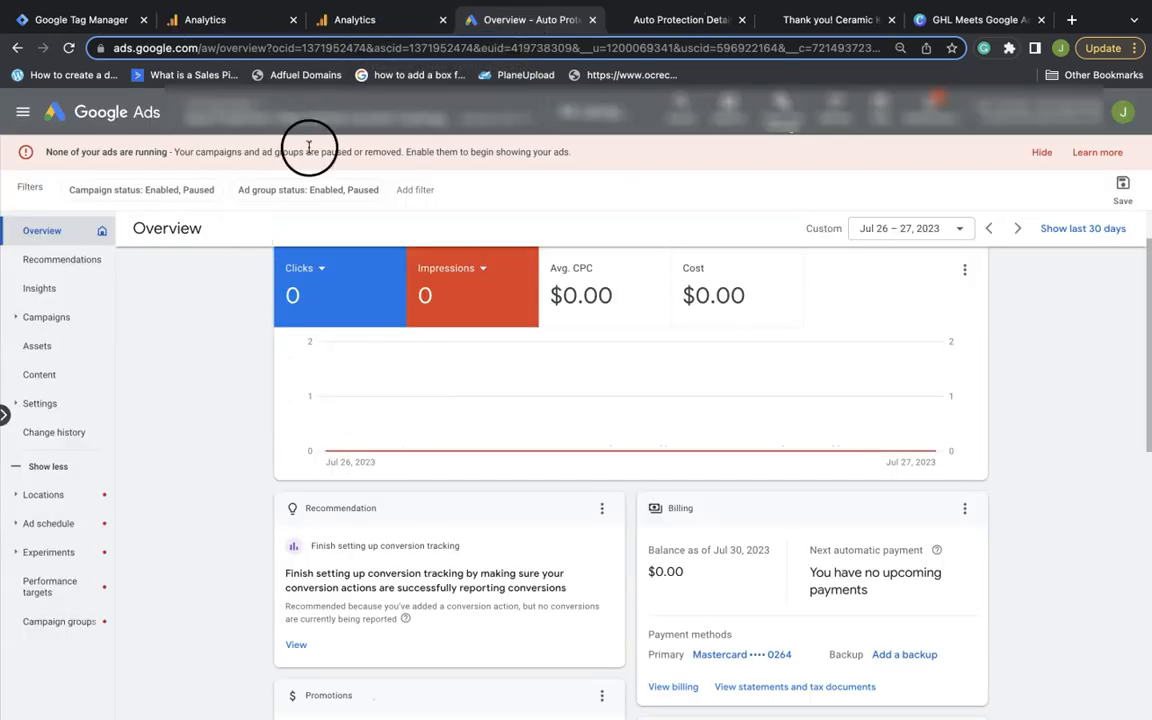
Start a new conversion action importing web conversions from Google Analytics 4 properties
click(789, 130)
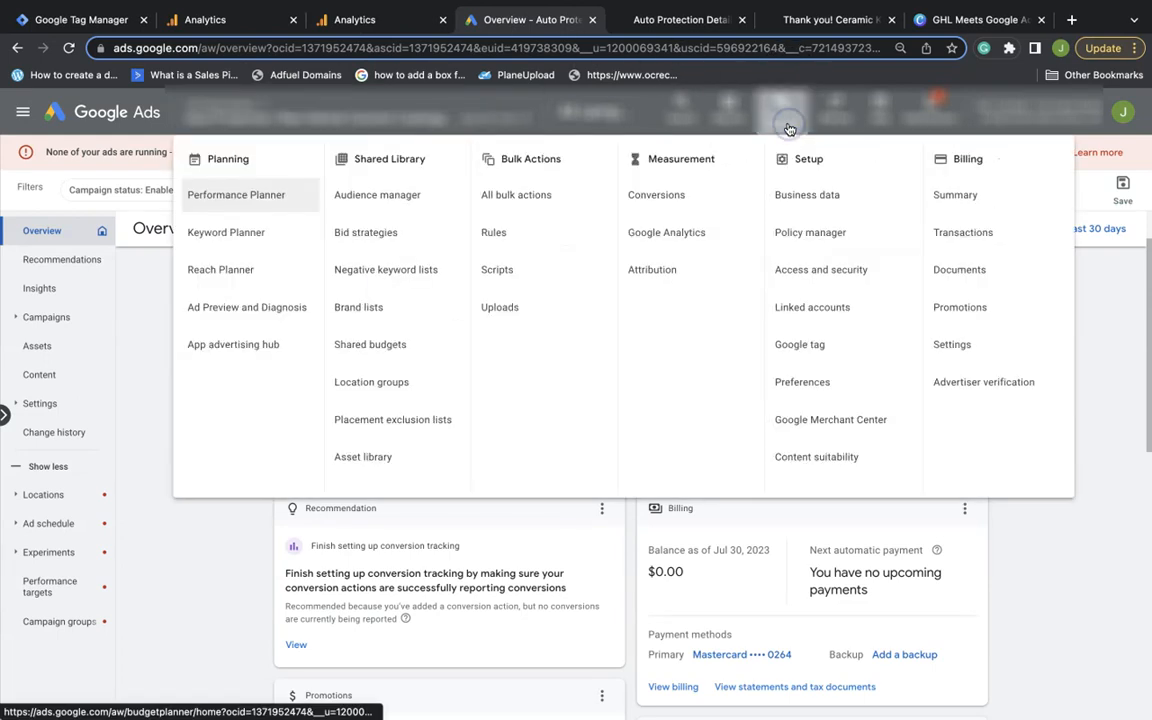
click(662, 195)
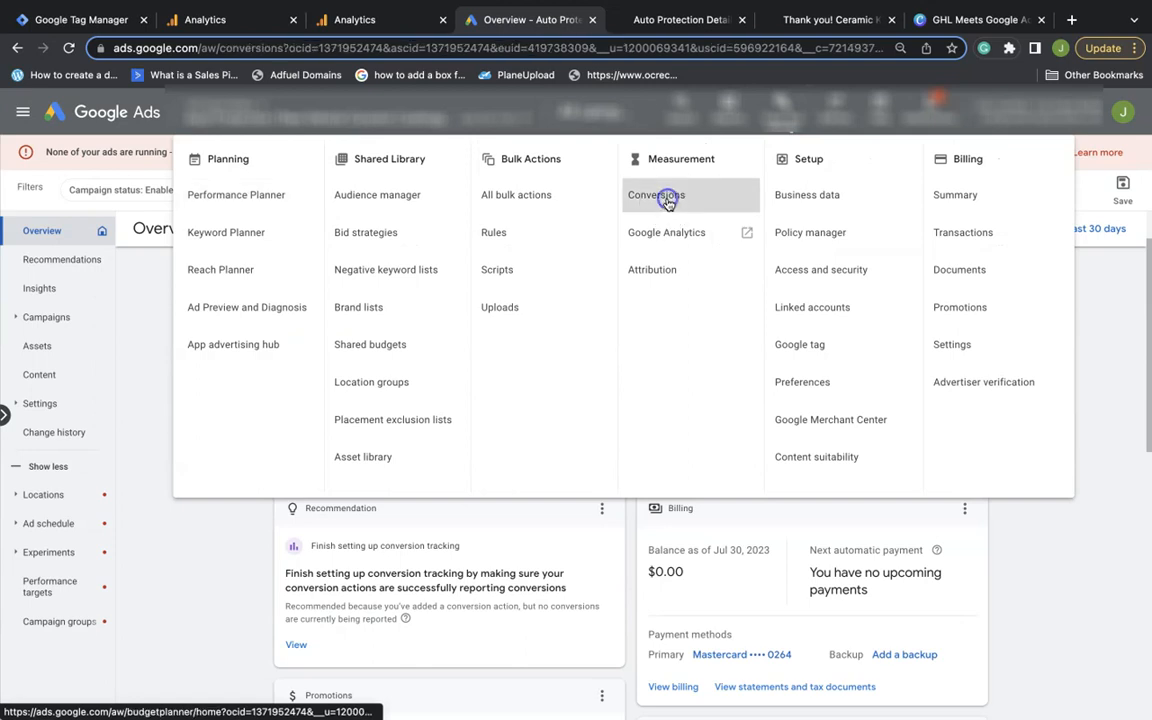
click(230, 212)
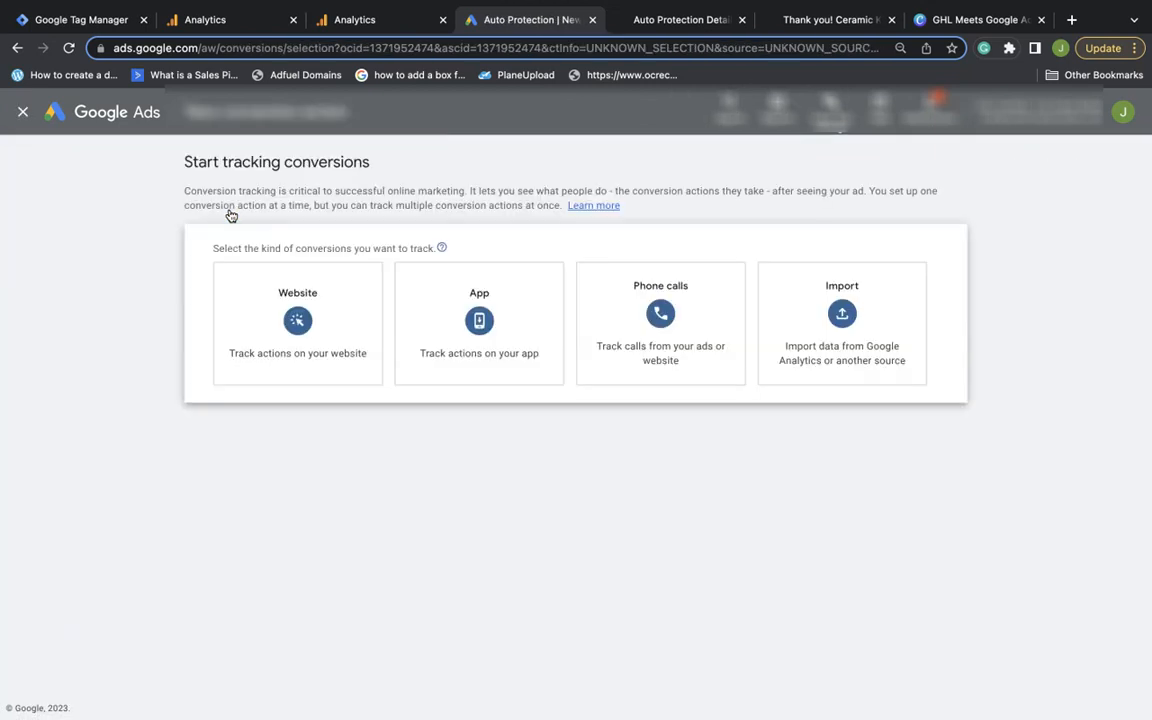
click(815, 328)
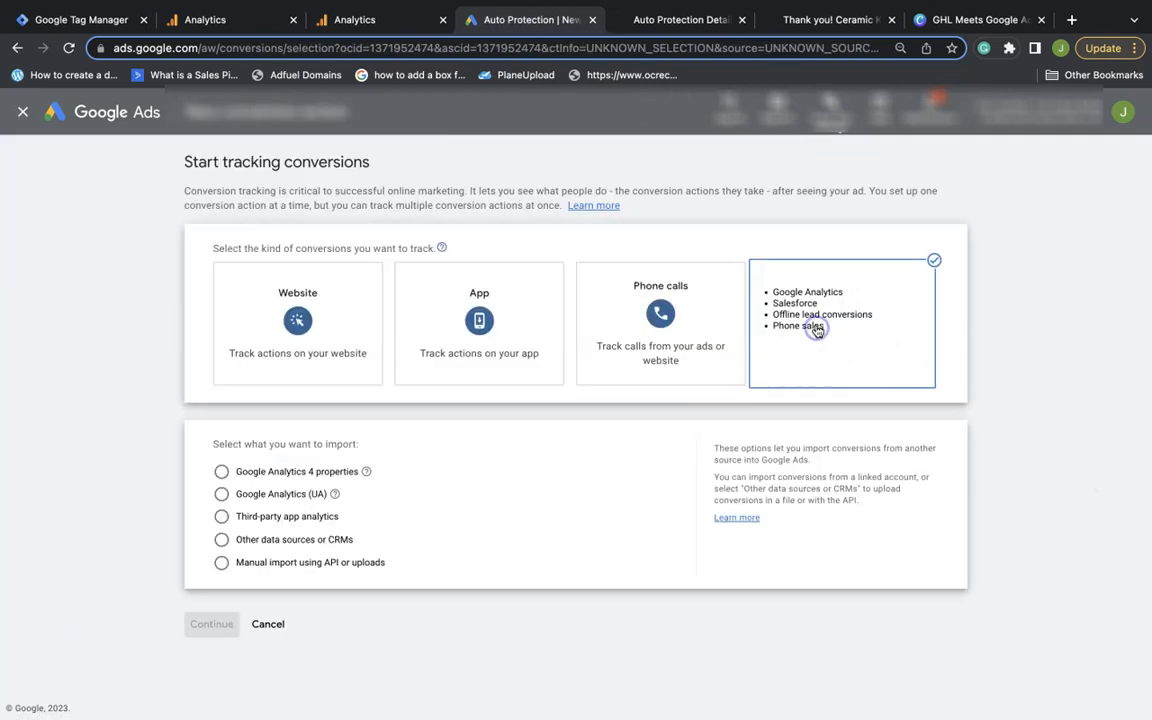
click(222, 473)
click(247, 520)
click(214, 676)
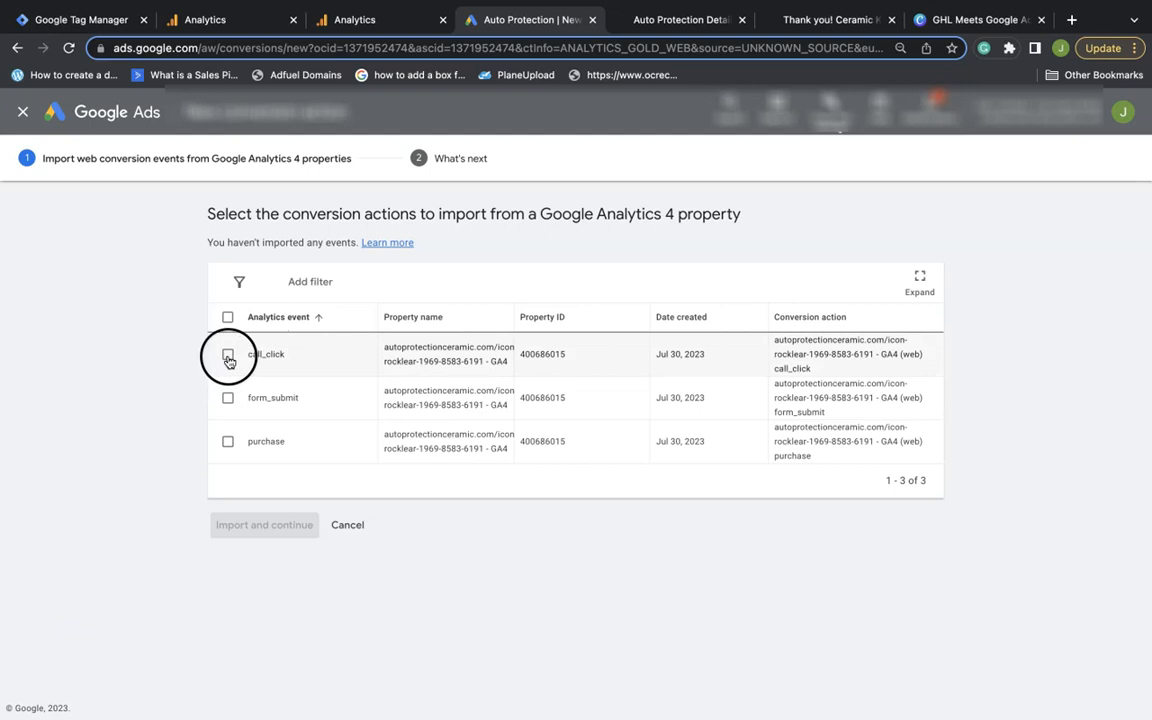
Import the call_click and form_submit events and finish on the conversion Summary
click(228, 358)
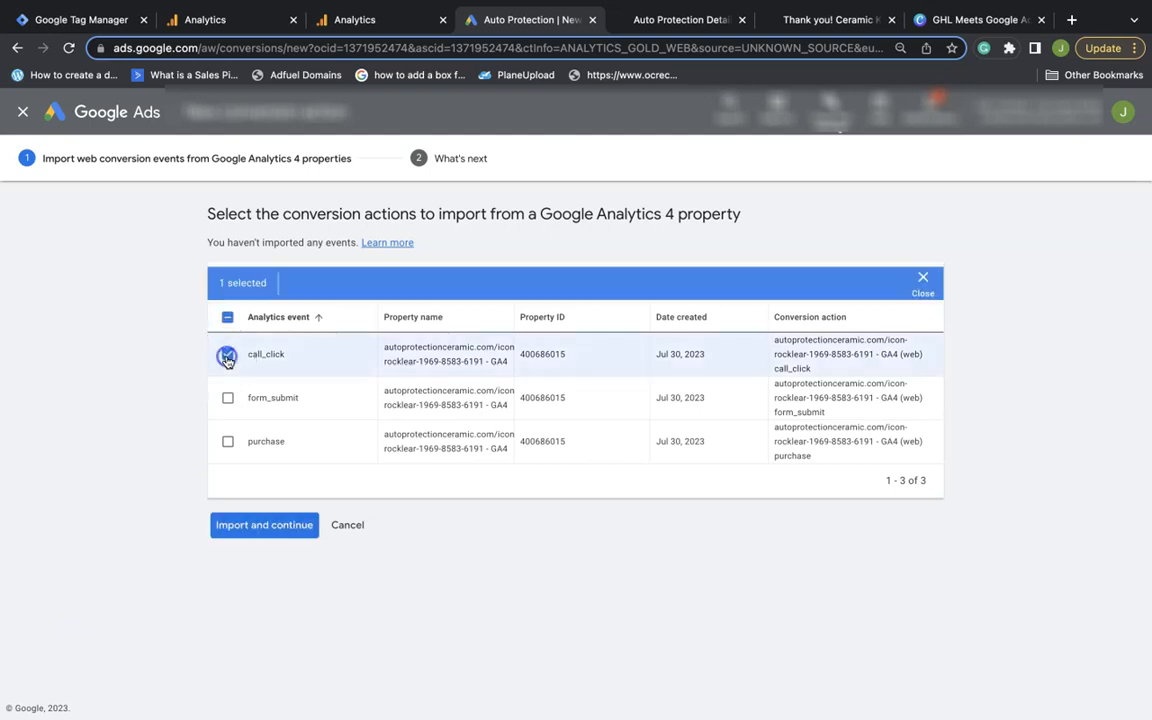
click(228, 400)
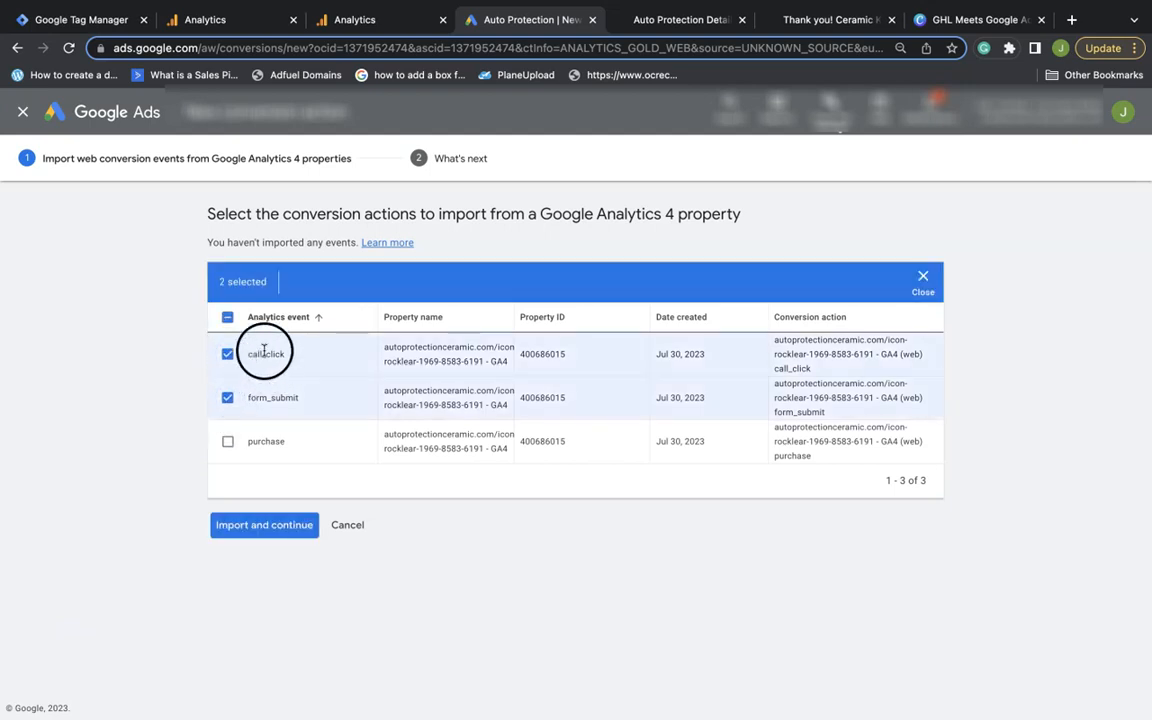
click(278, 530)
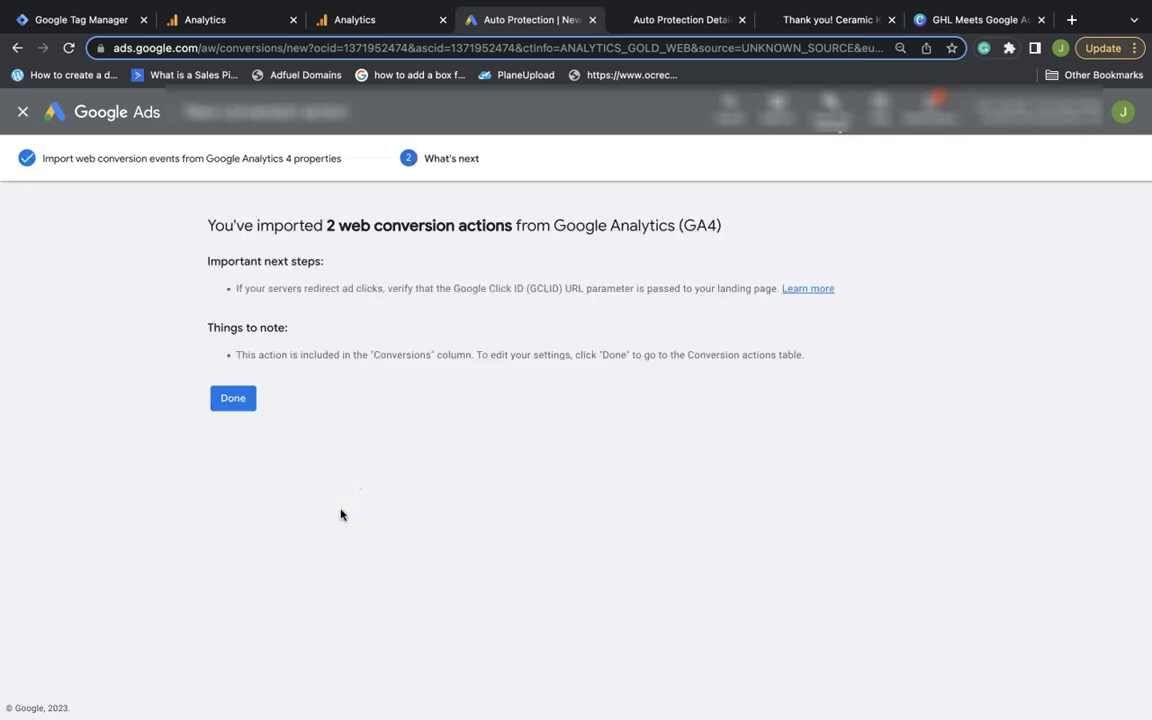
click(242, 400)
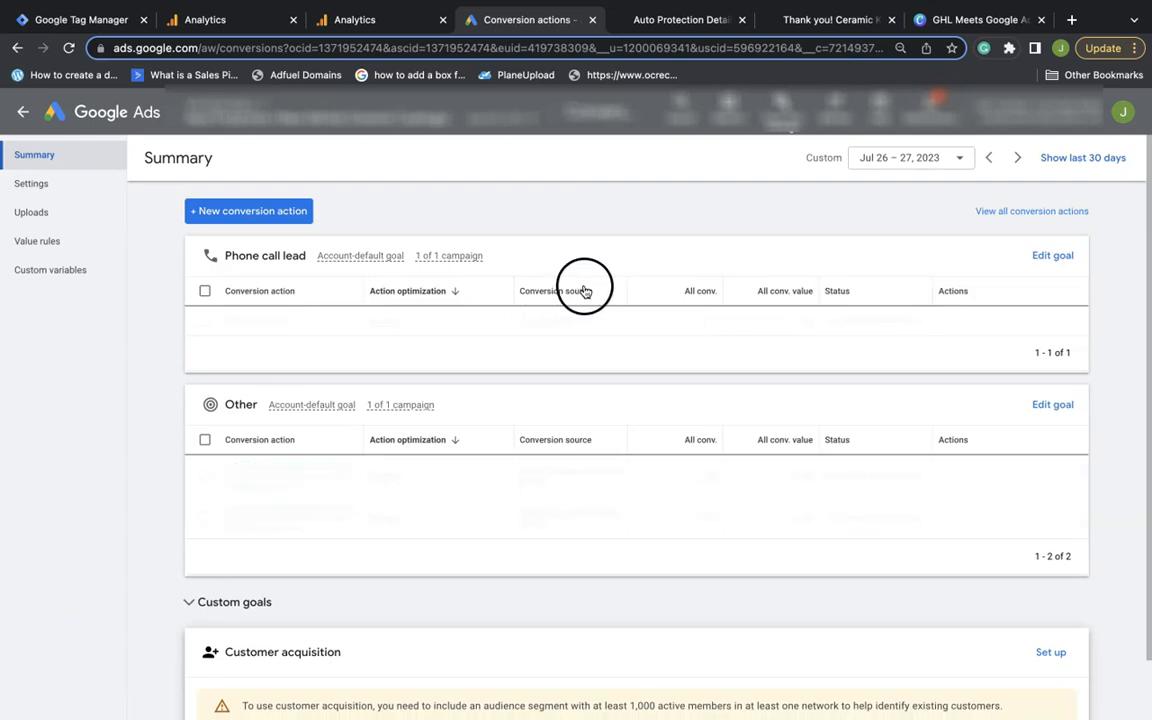
Set the call_click conversion's goal category to Phone call lead and save
scroll(340, 415, down, 1)
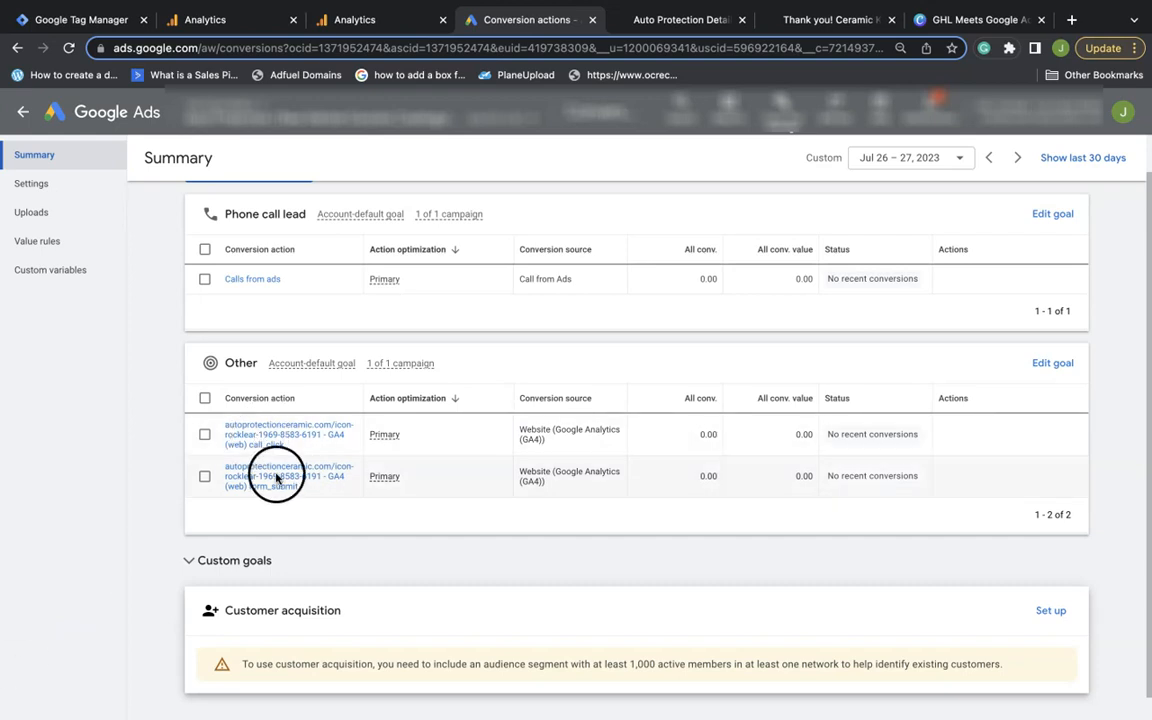
click(290, 434)
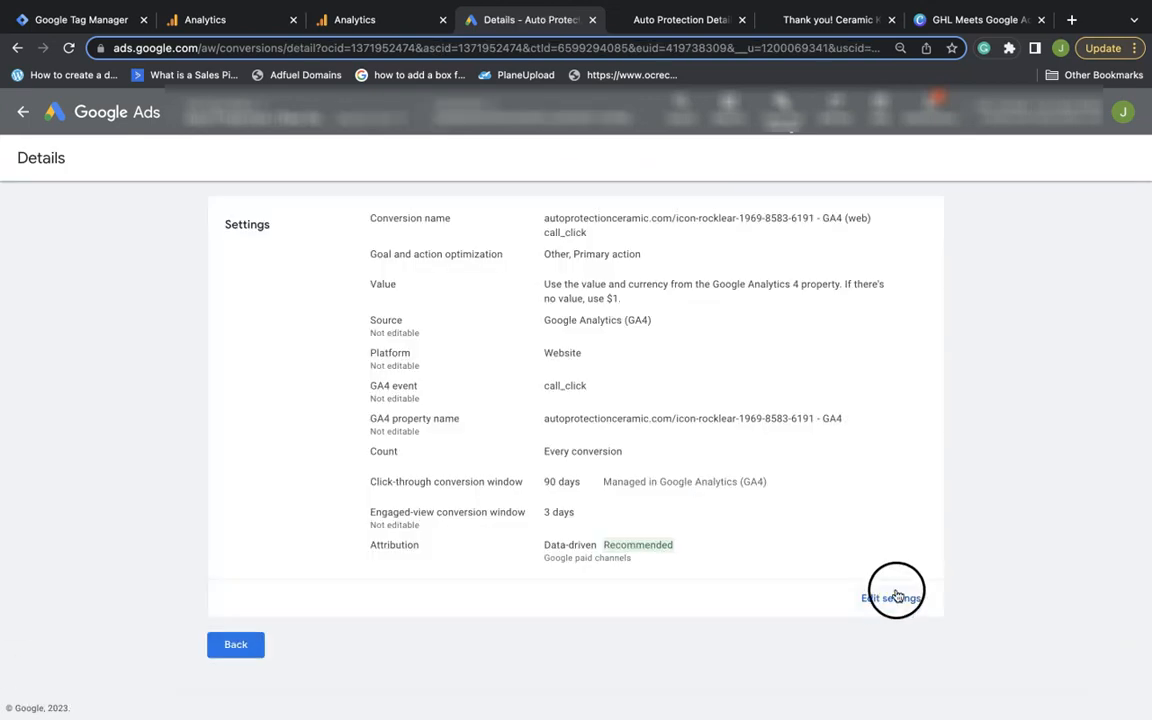
click(888, 596)
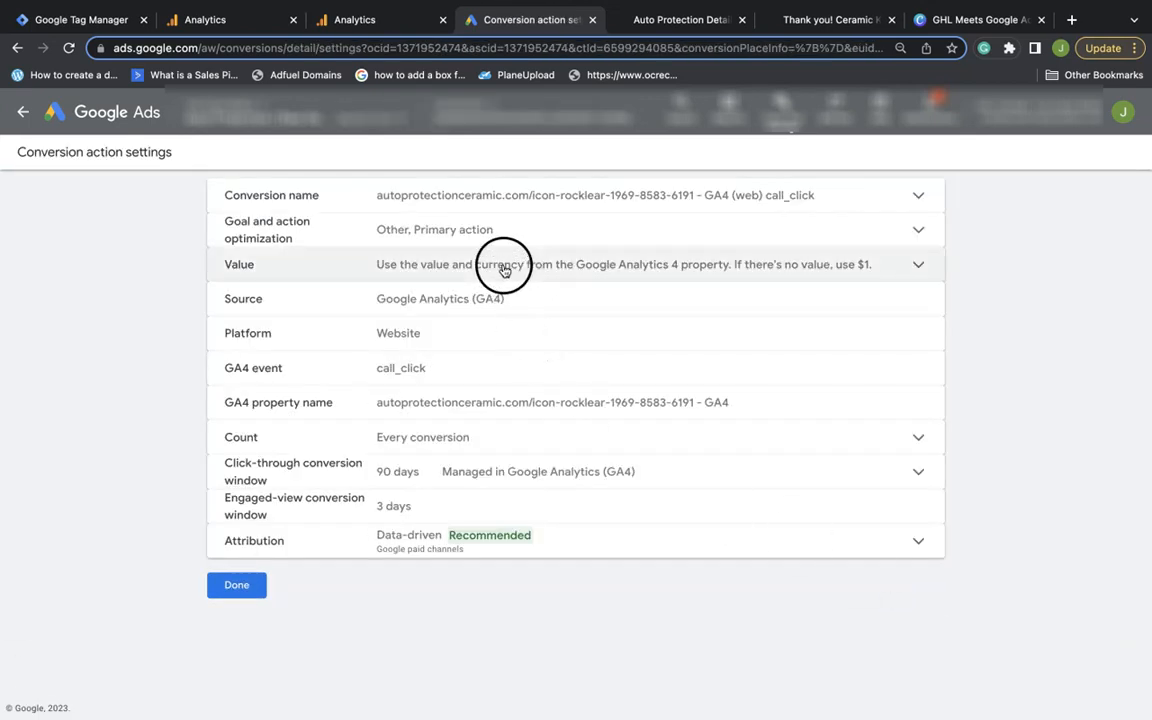
click(476, 227)
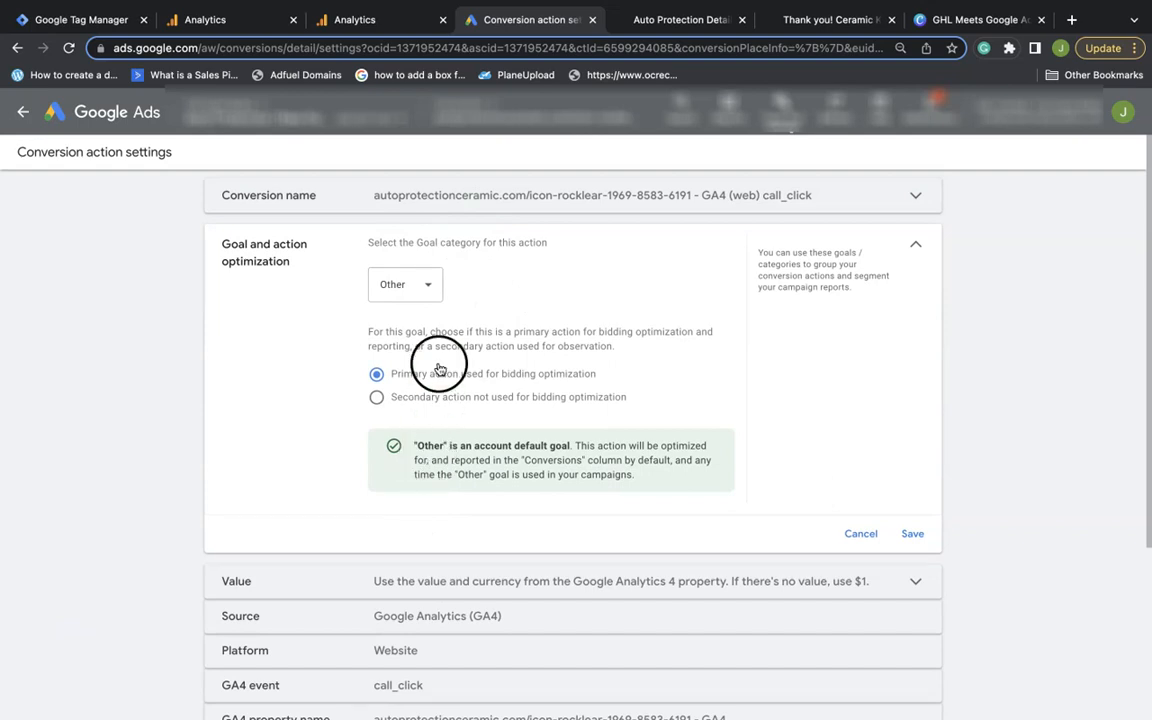
click(430, 290)
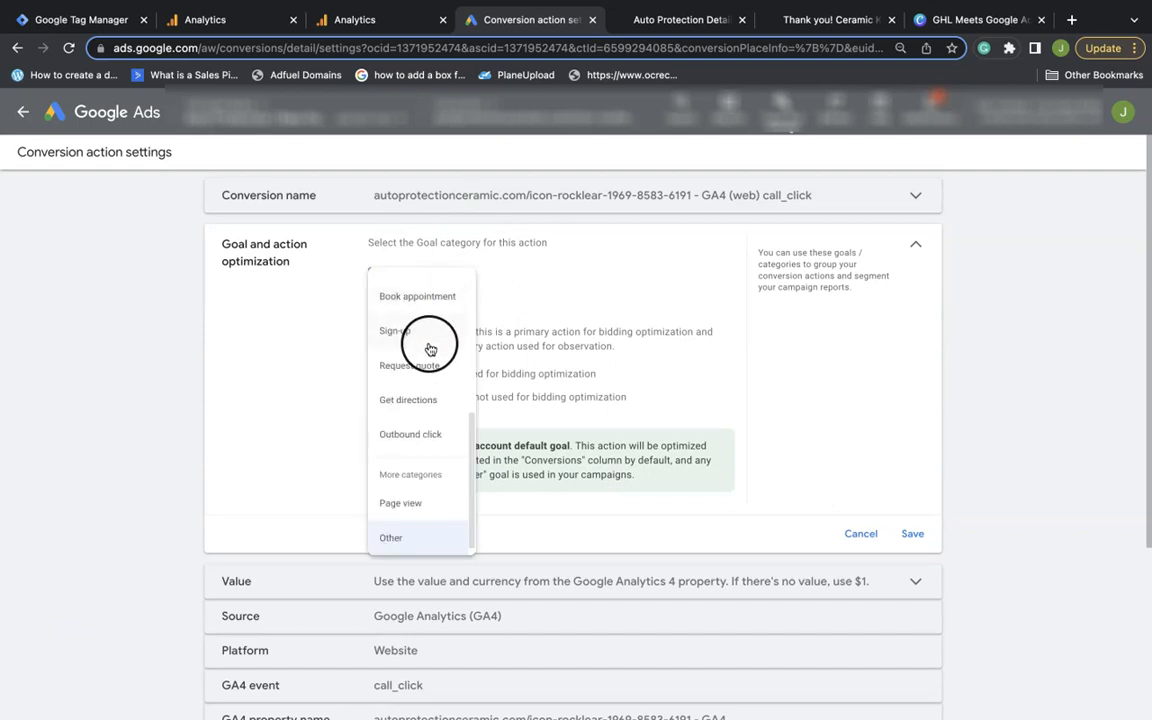
scroll(432, 340, up, 3)
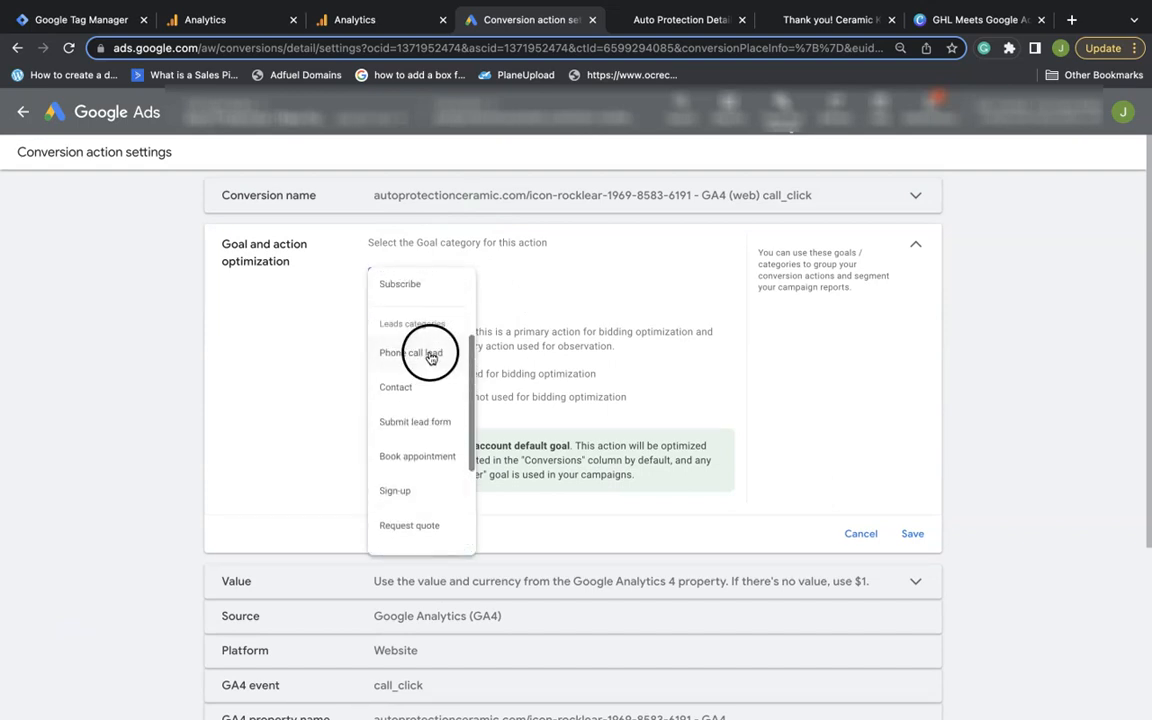
click(430, 355)
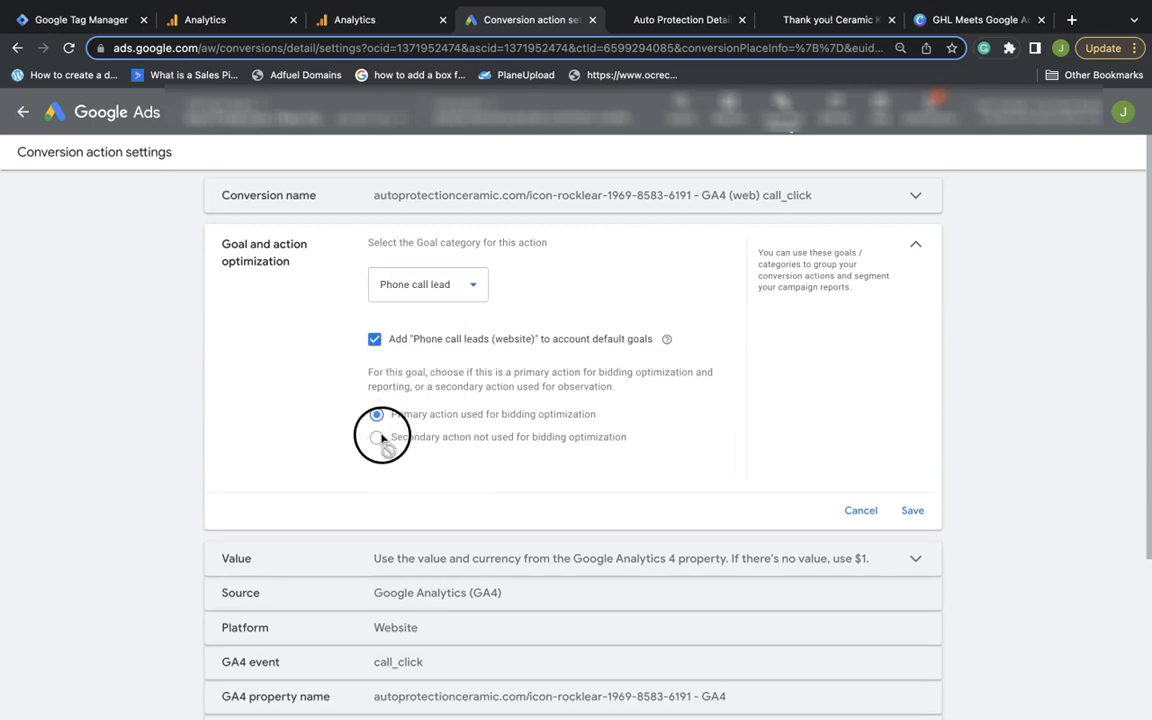
click(926, 515)
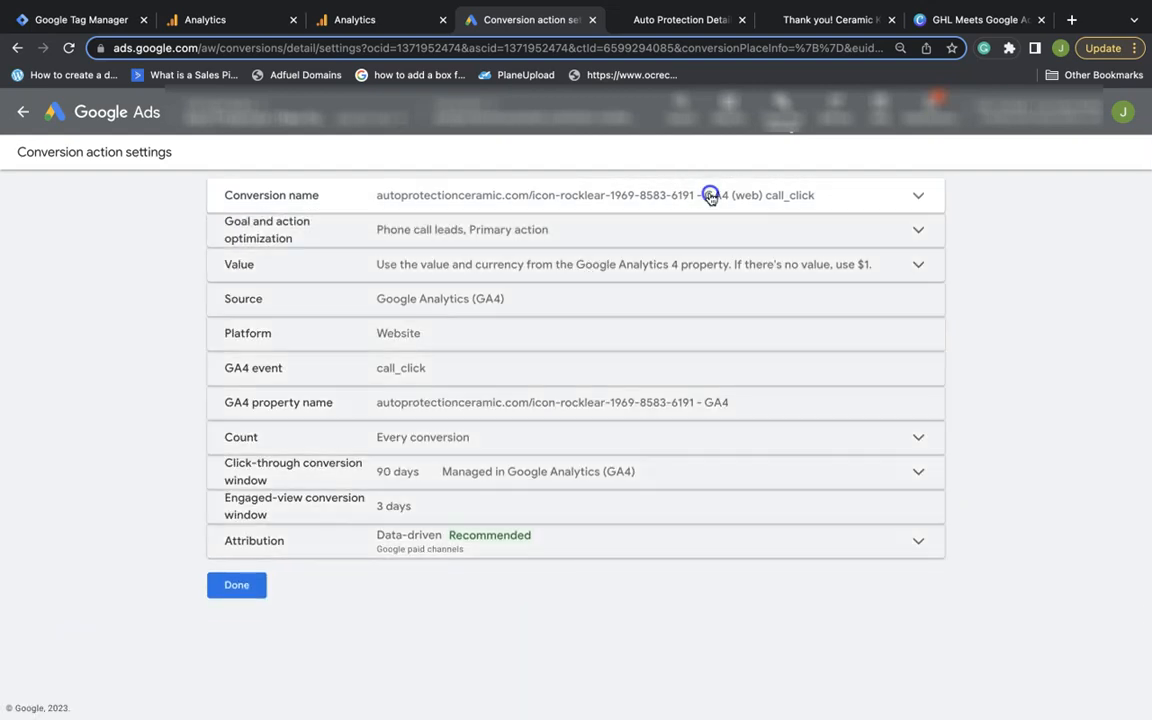
Rename it Call Click (GA4) with a $50 default value, then return to the summary
click(710, 195)
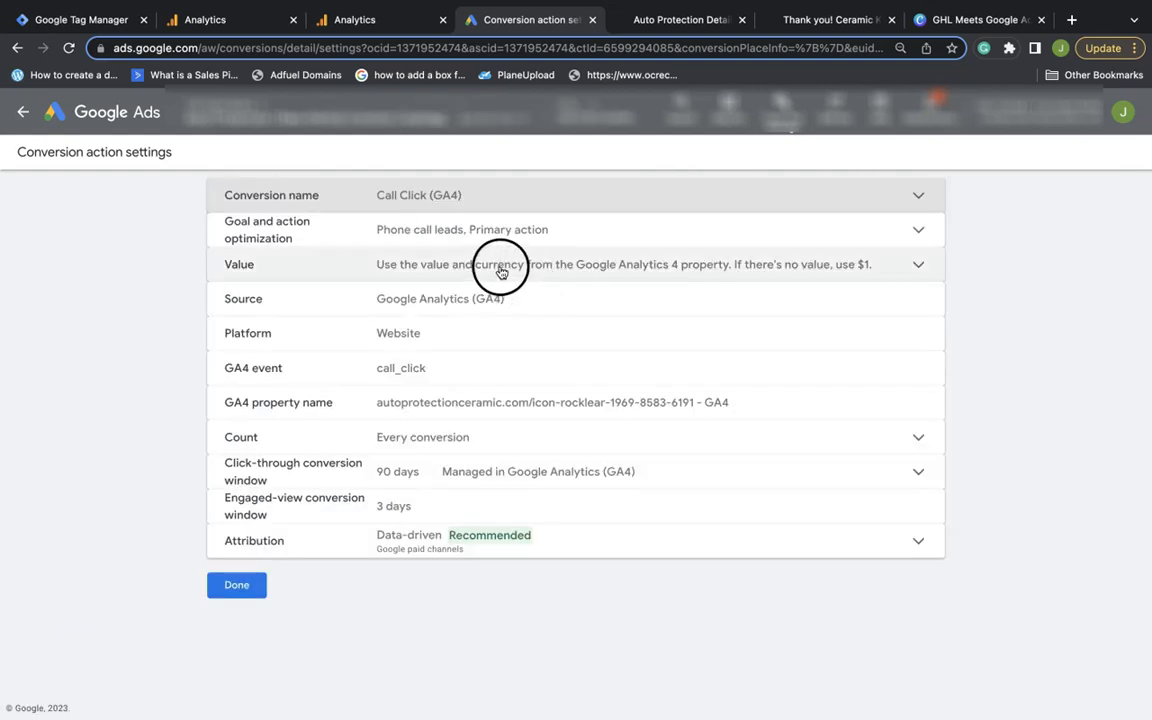
click(501, 272)
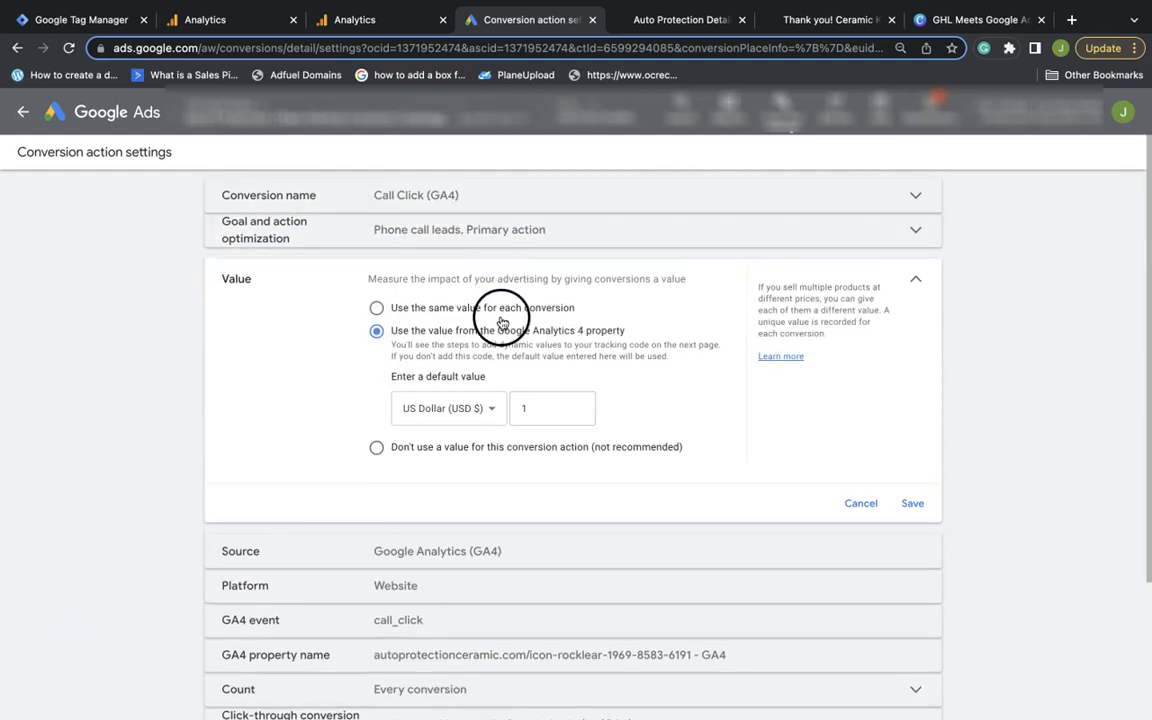
click(561, 406)
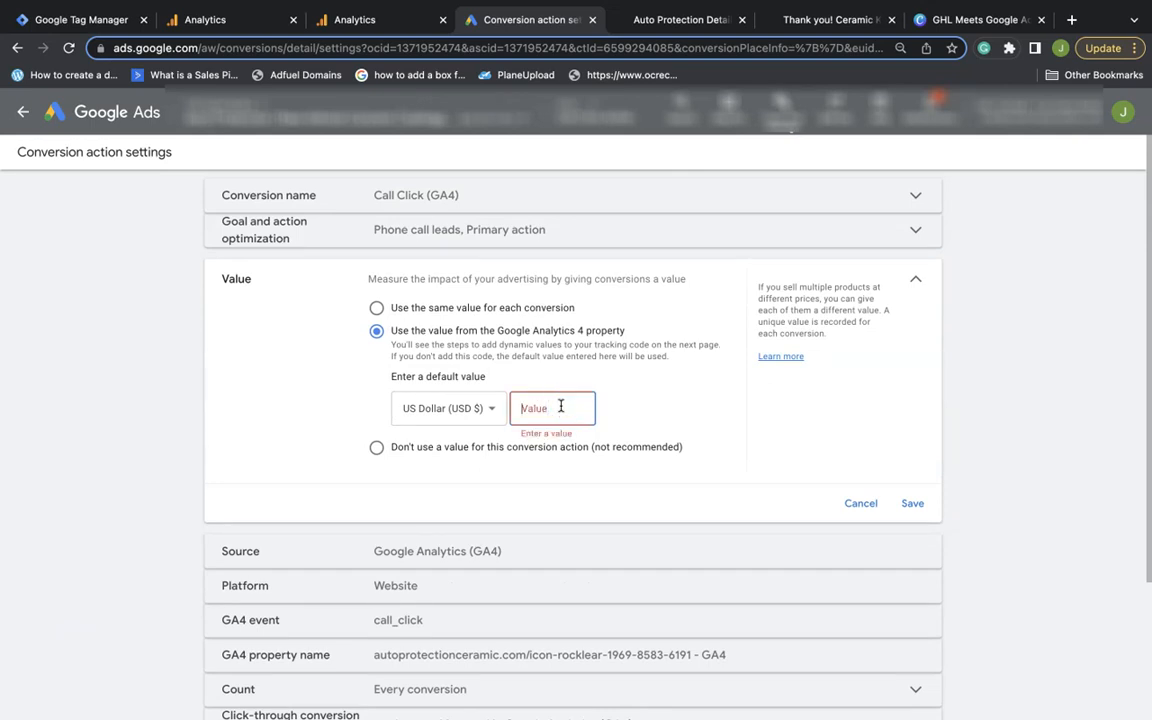
click(918, 510)
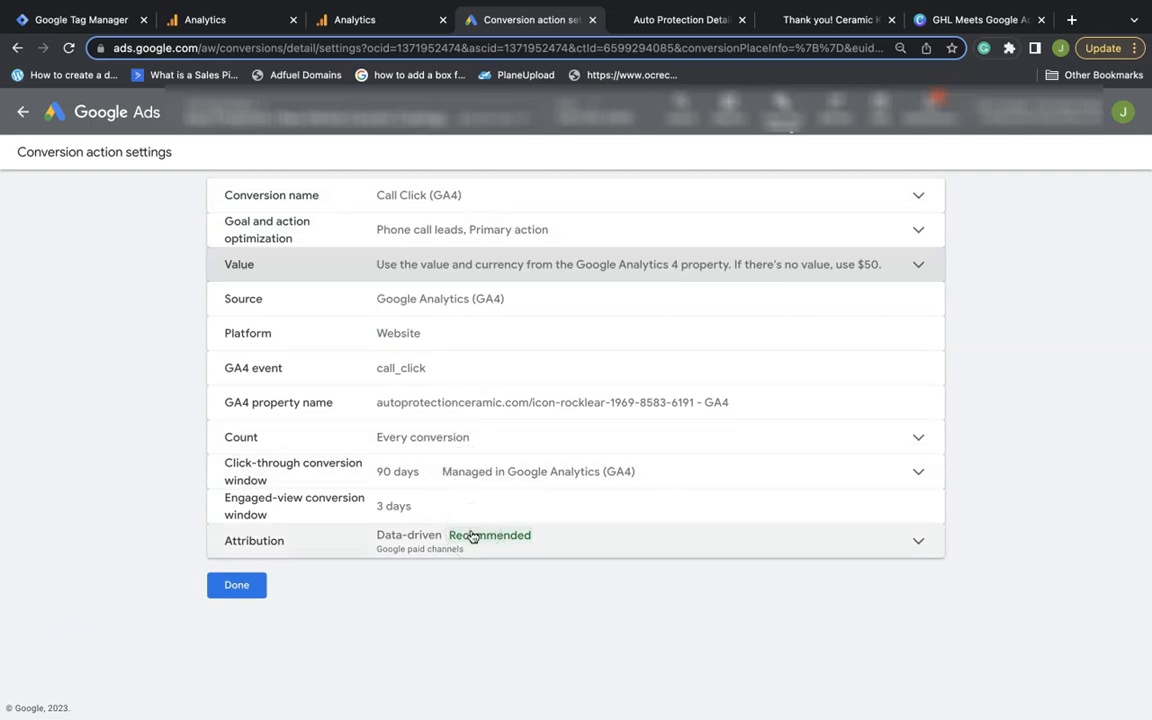
click(236, 586)
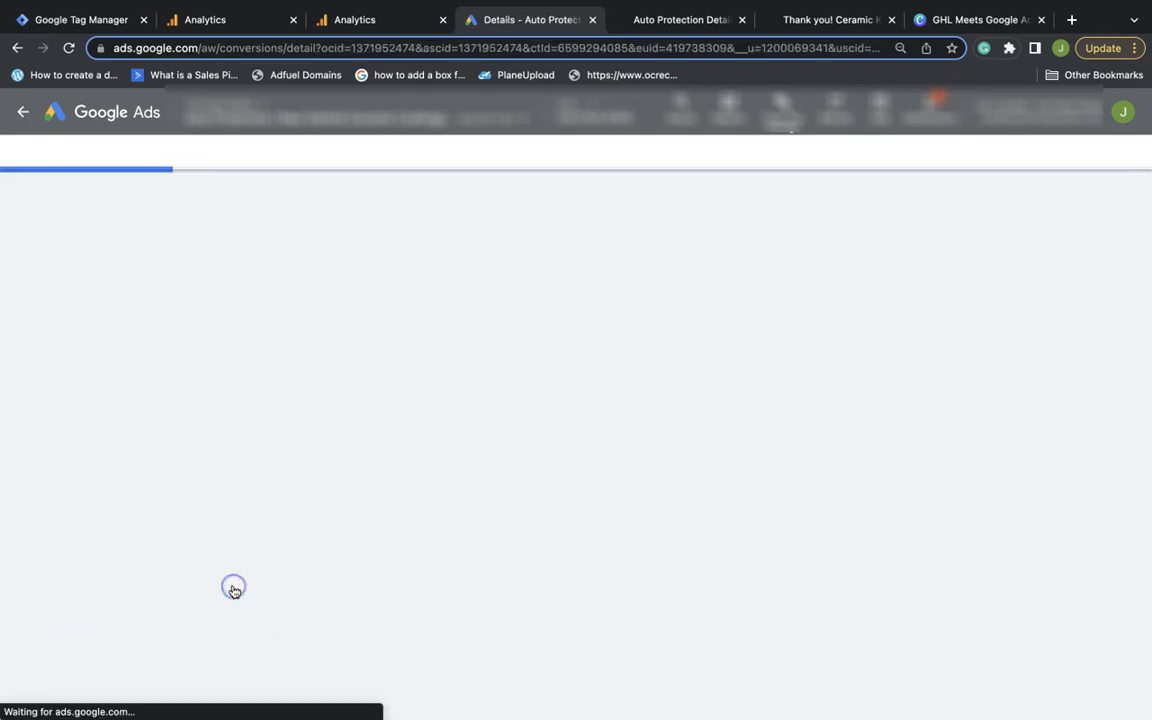
click(250, 641)
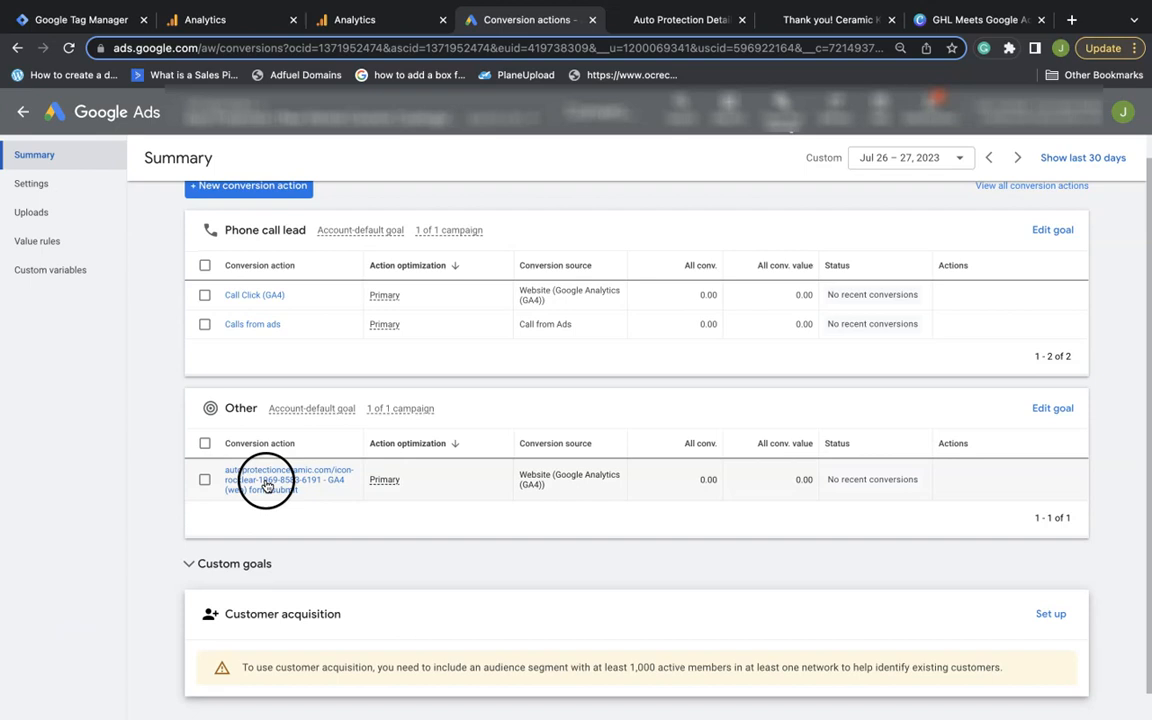
Rename the form_submit conversion to 'Form Submit (GA4)'
click(276, 478)
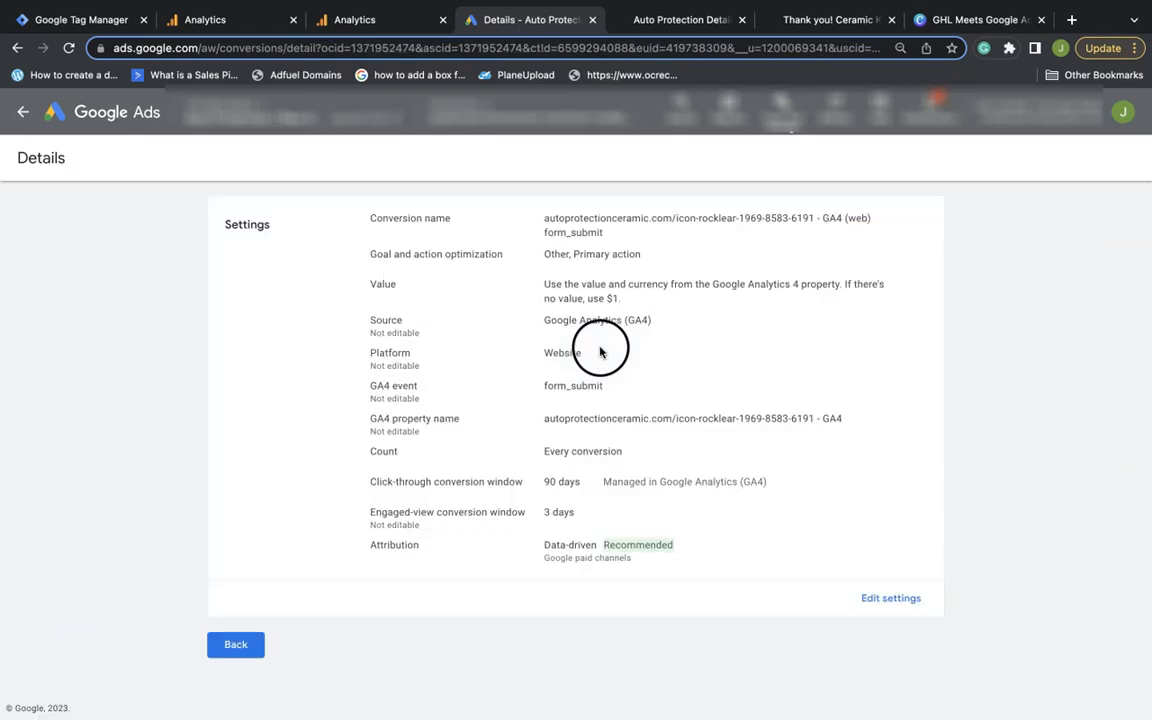
click(874, 597)
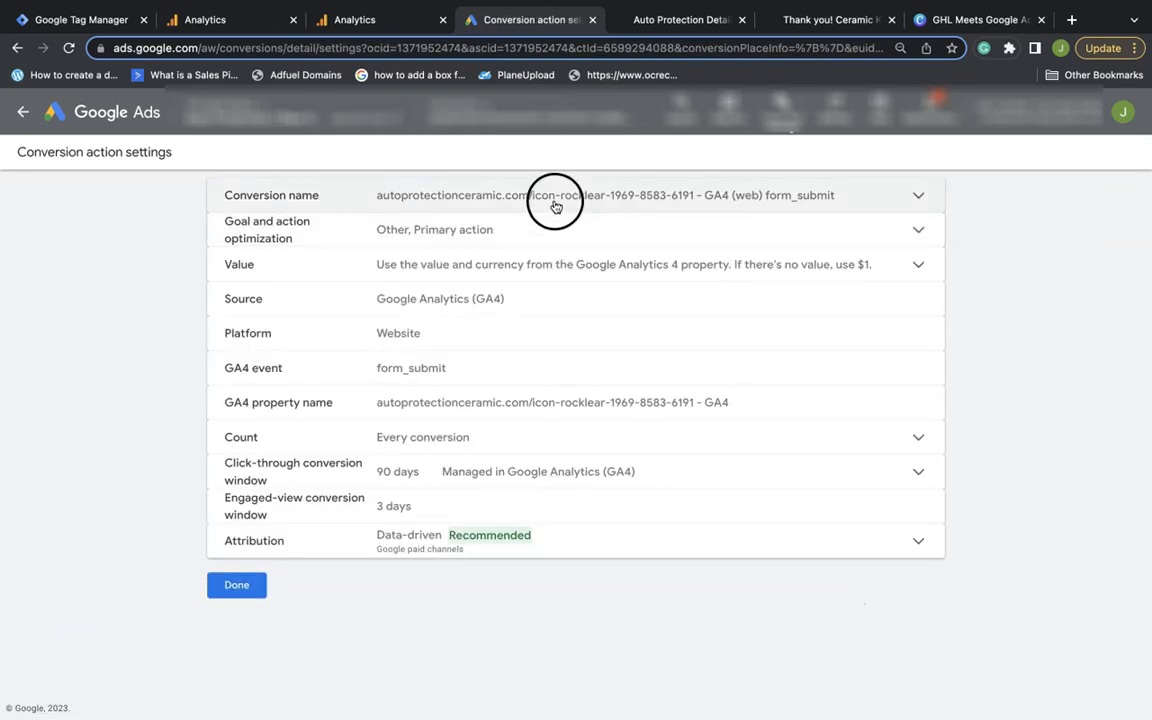
click(556, 207)
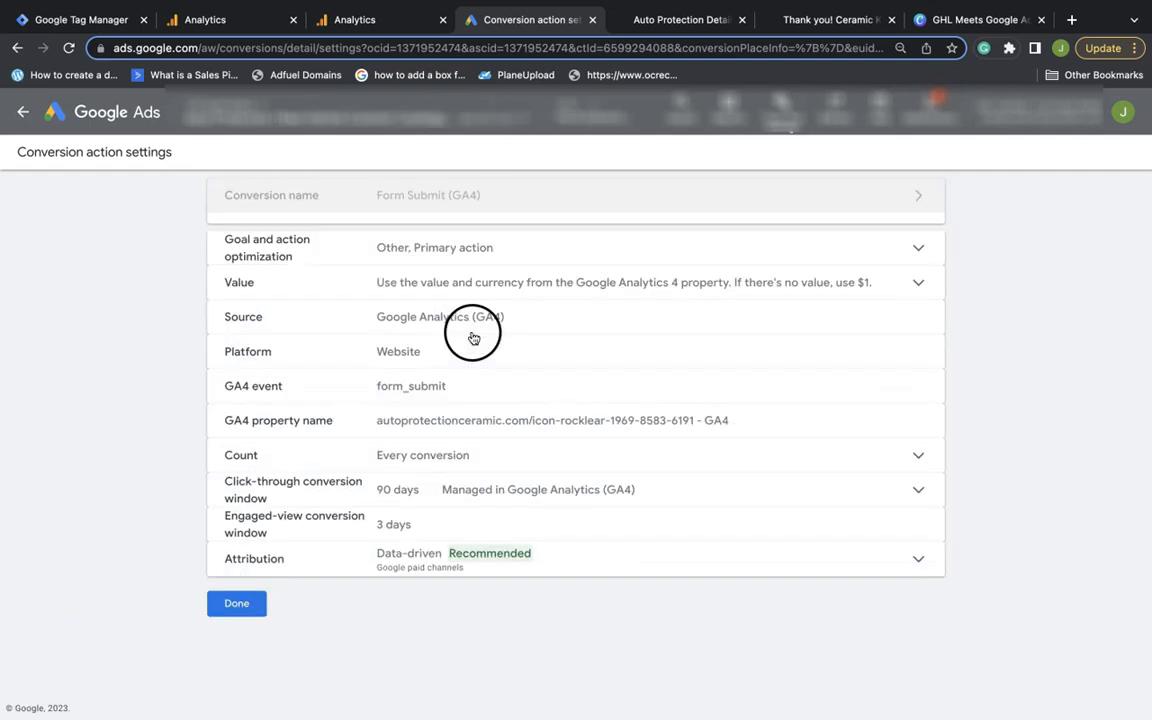
Change the conversion's goal category to Submit lead form and save
click(481, 232)
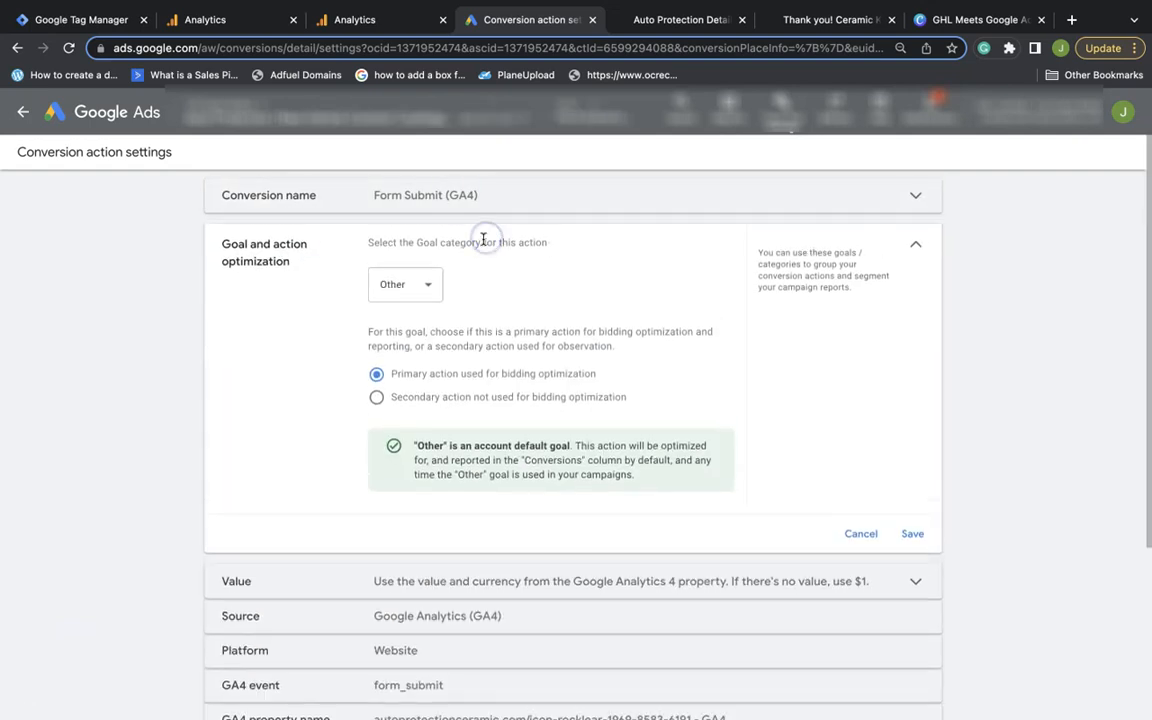
click(429, 288)
scroll(430, 355, up, 2)
scroll(431, 361, up, 1)
click(425, 393)
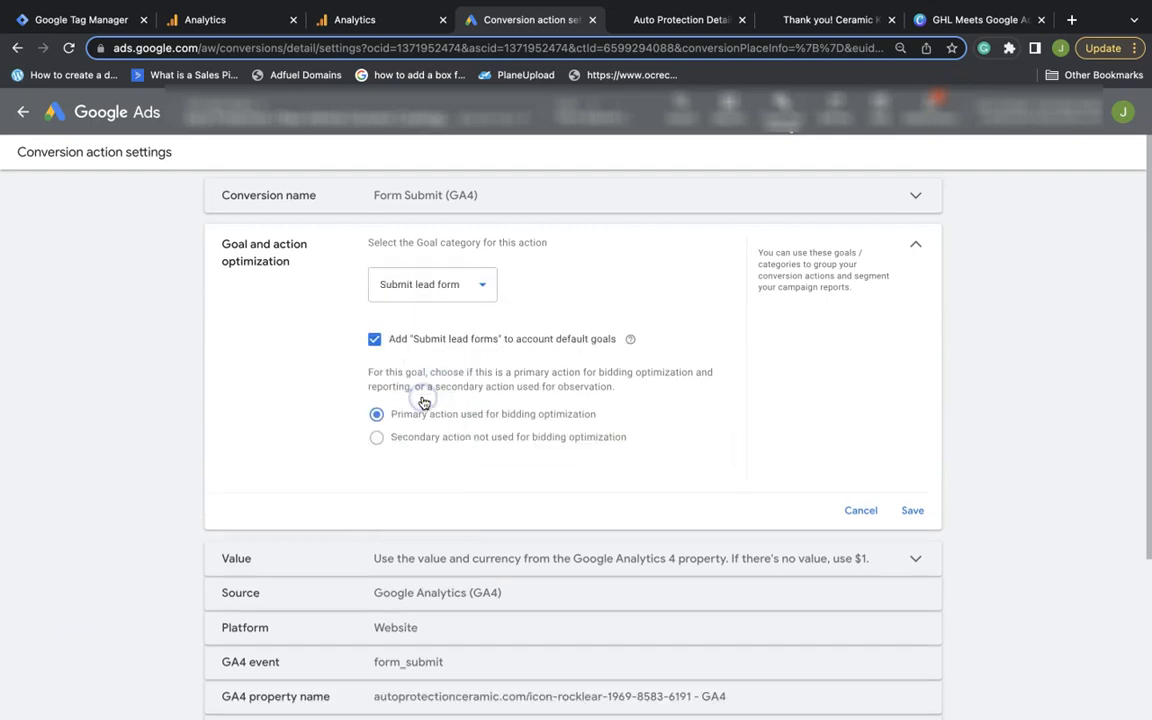
click(926, 512)
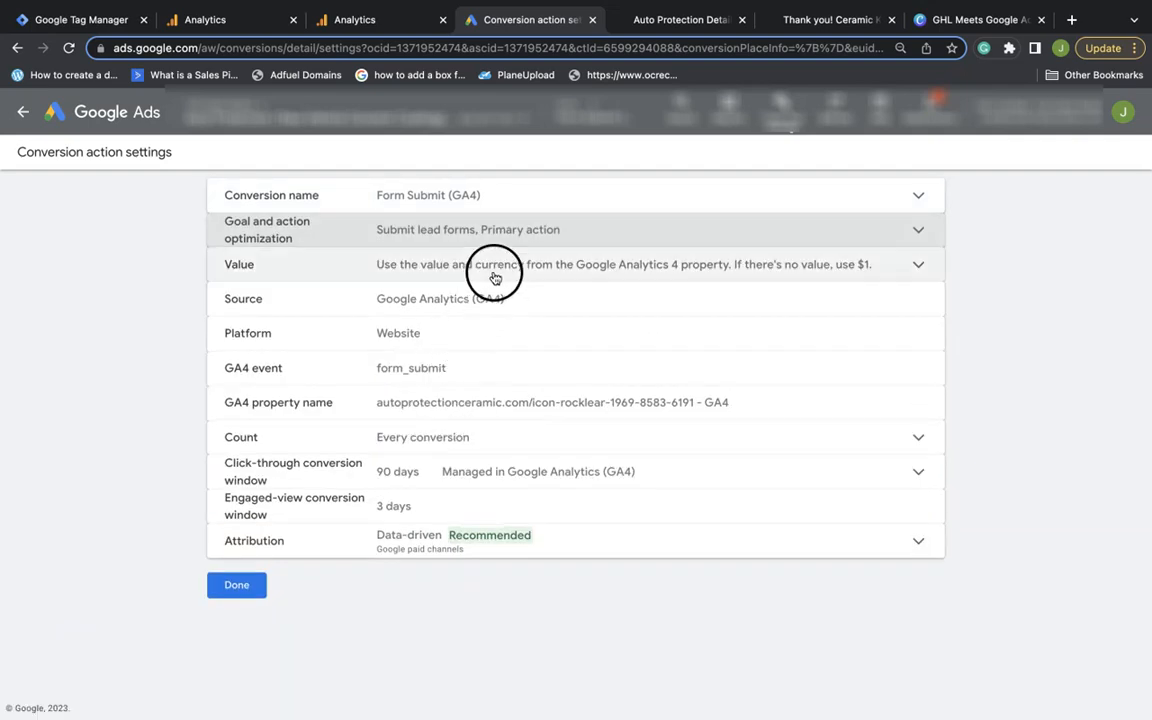
Give the conversion a $75 default value and finish editing
click(494, 271)
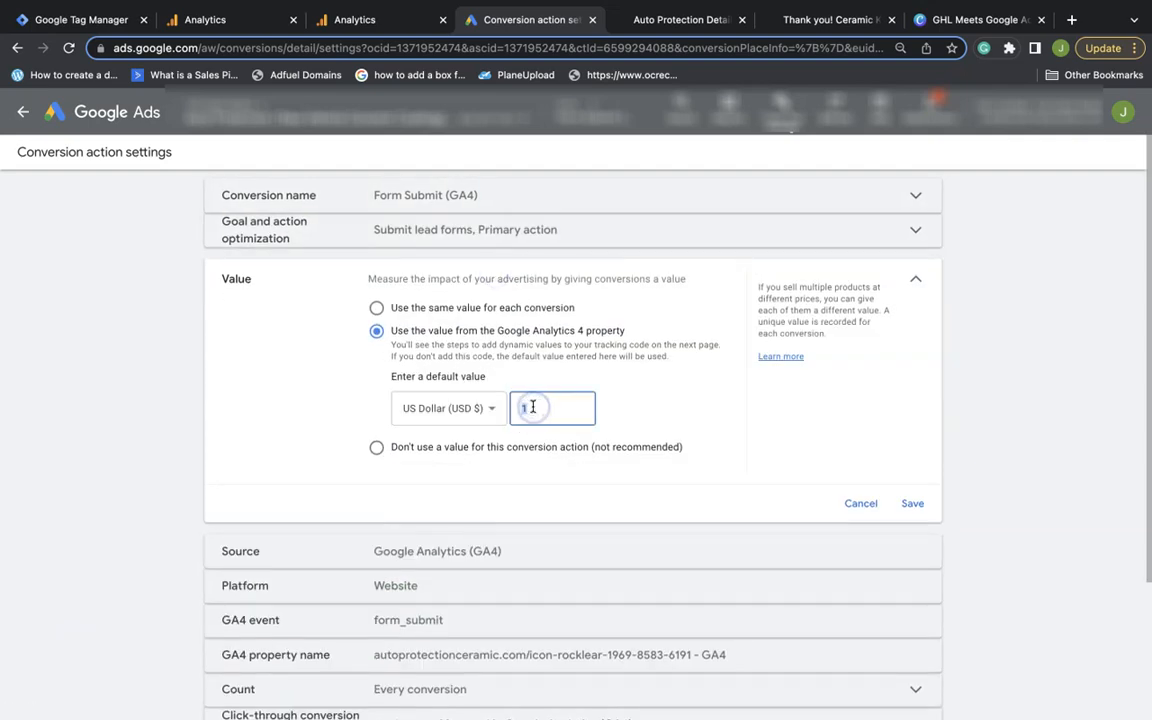
click(902, 497)
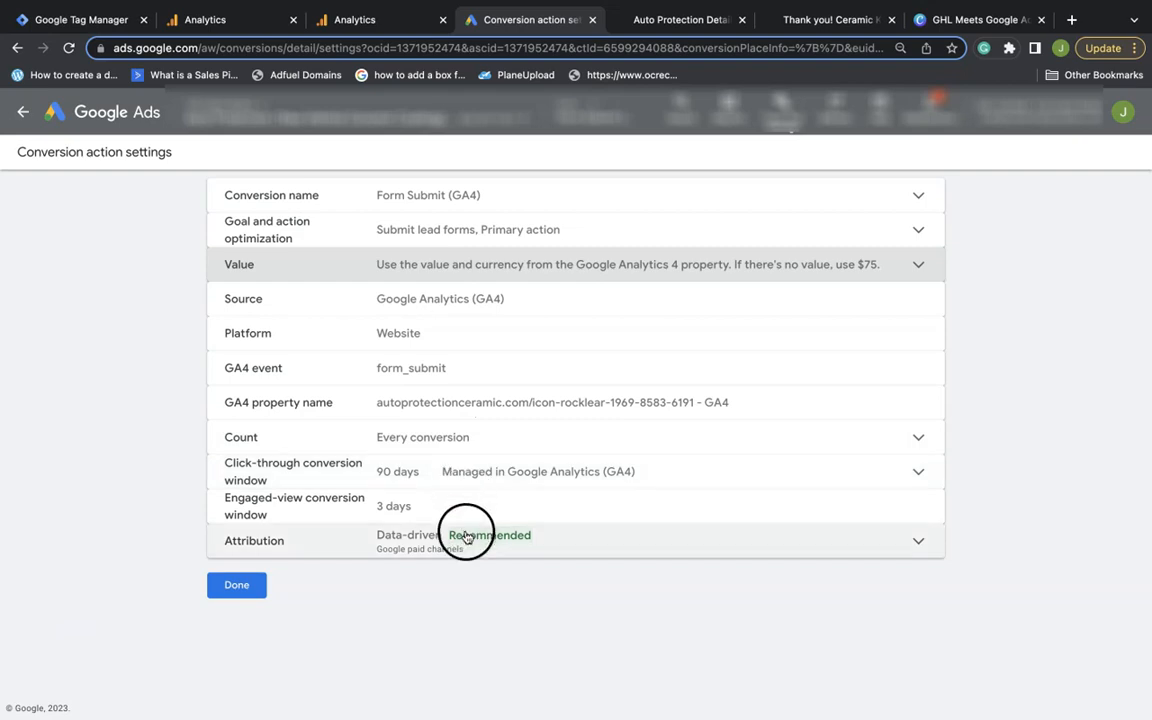
click(254, 592)
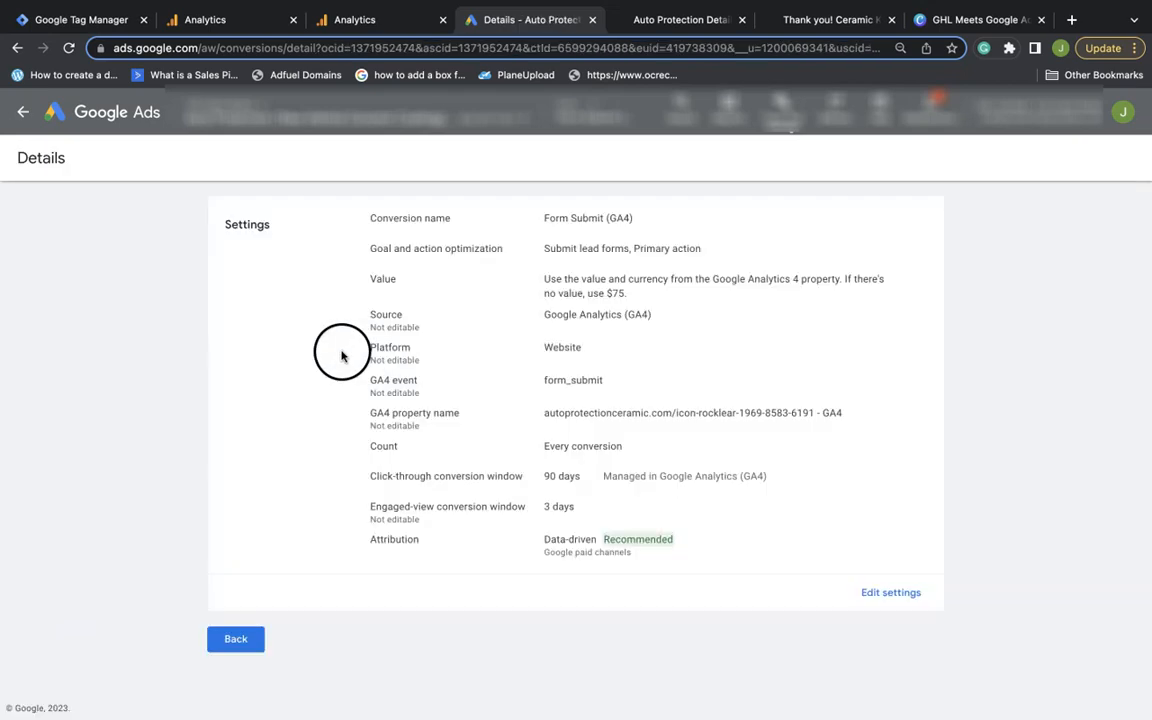
Go back to the Conversion actions summary, then switch to the Auto Protection Detailing site
click(247, 635)
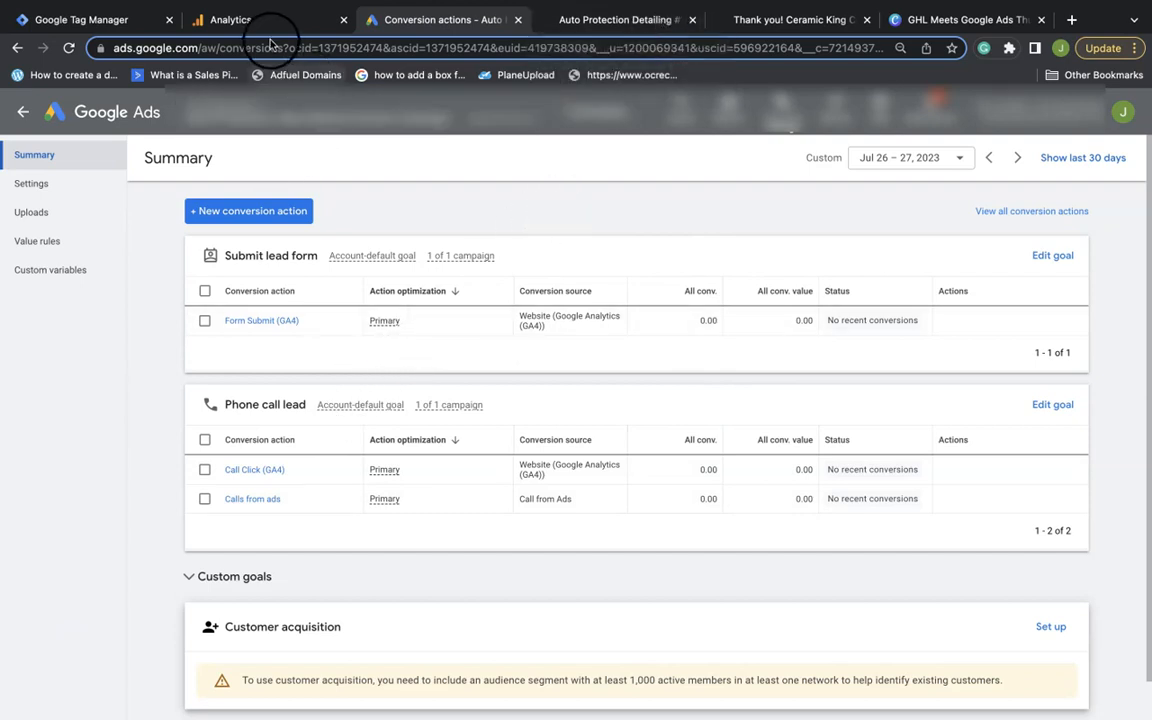
click(617, 24)
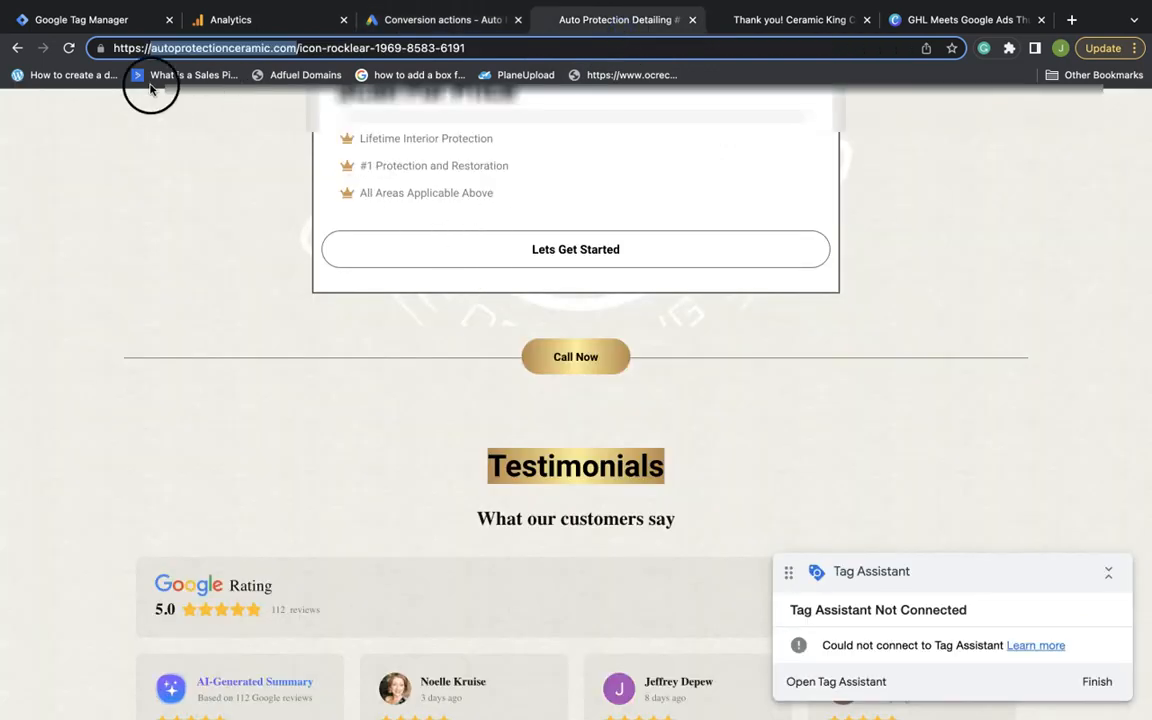
Reload the detailing site, then open and dismiss the Get quote form
click(69, 47)
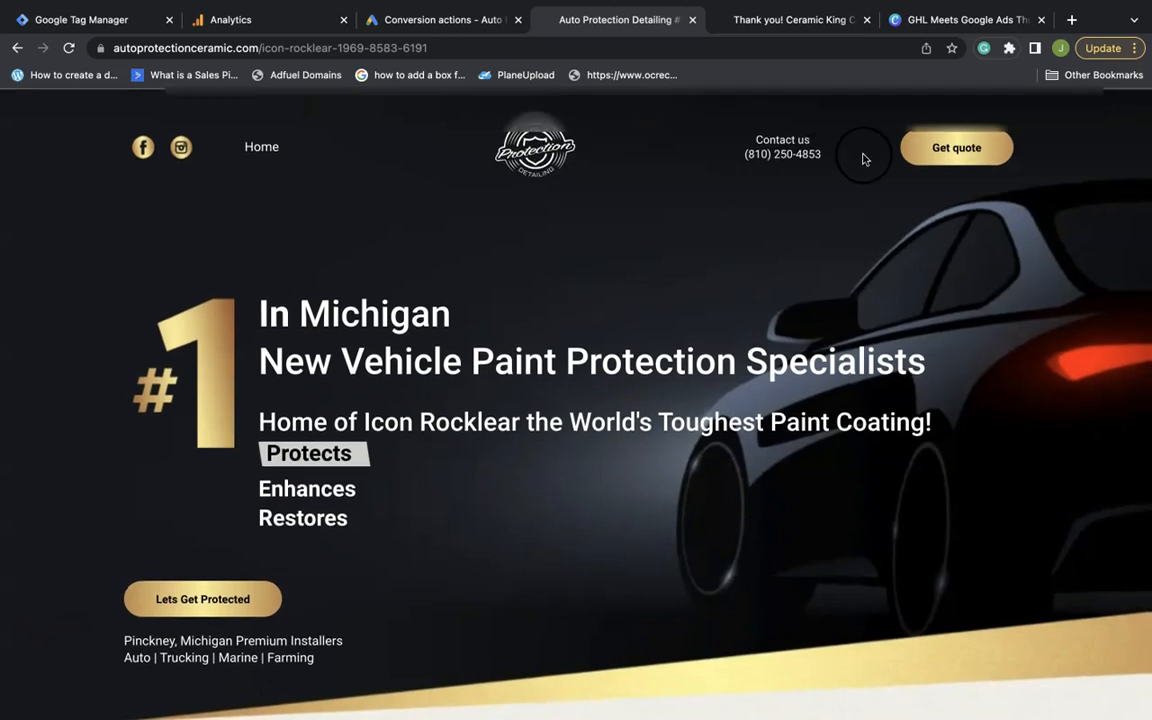
click(950, 150)
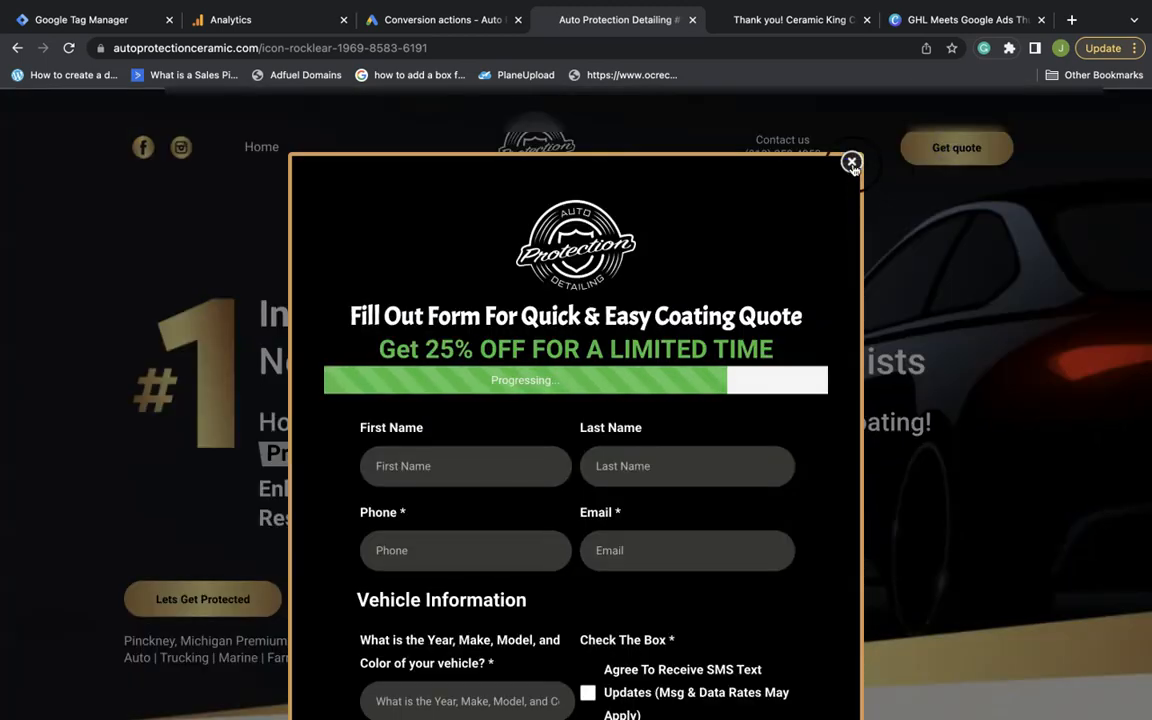
click(853, 161)
Test the header phone link and the FAQ call button, cancelling FaceTime each time
click(800, 155)
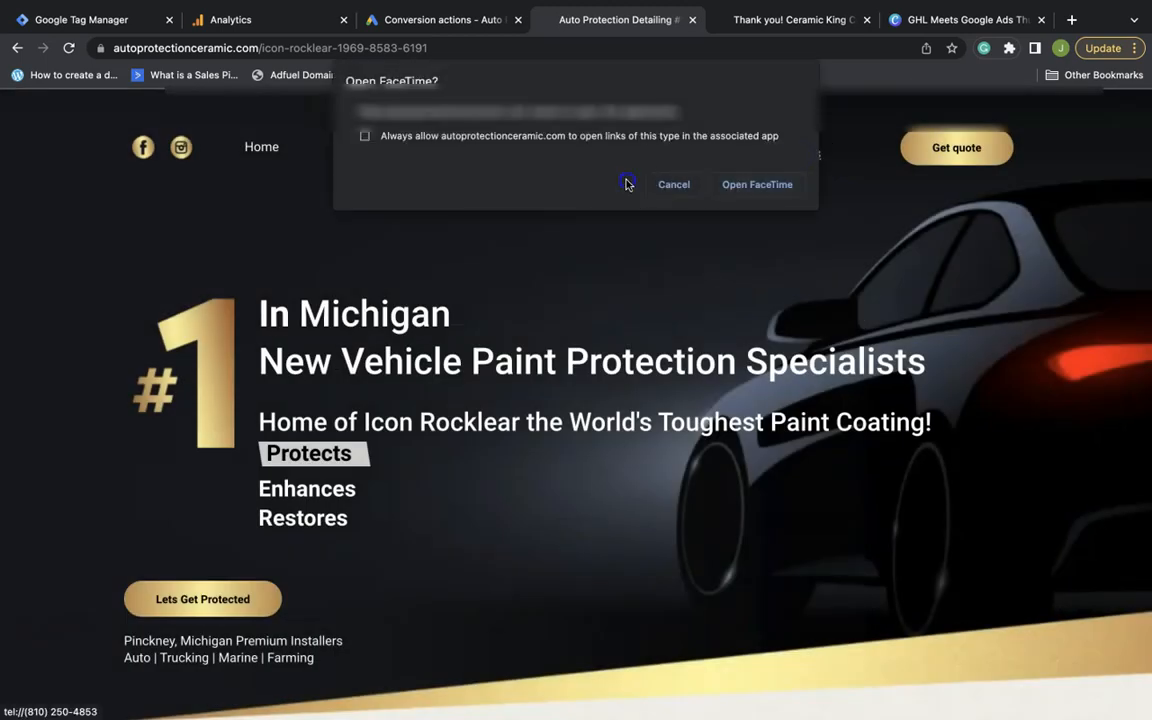
click(662, 184)
scroll(373, 458, down, 20)
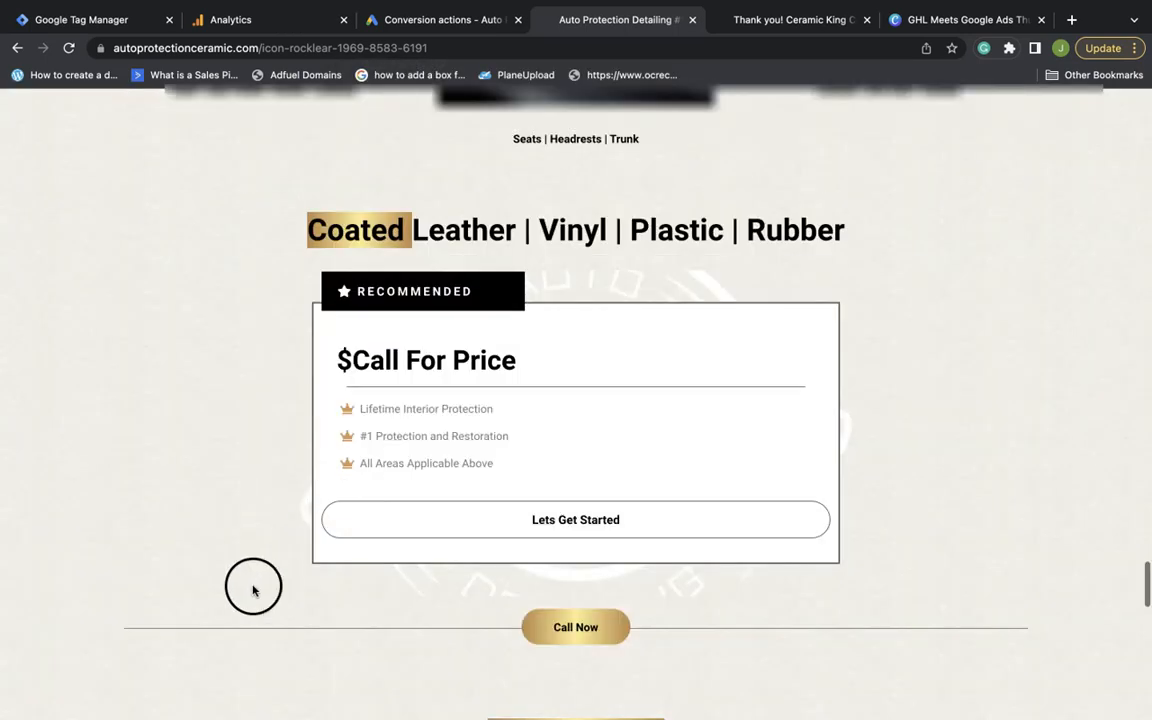
scroll(260, 592, down, 15)
click(252, 530)
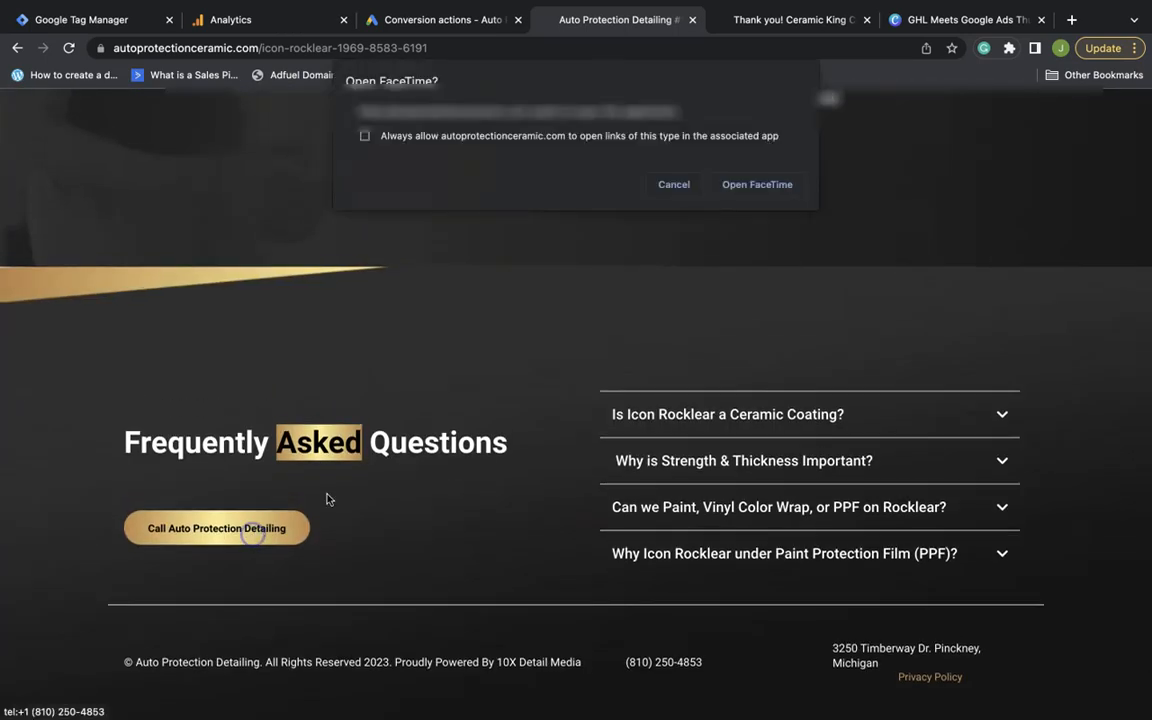
click(660, 186)
scroll(656, 240, up, 15)
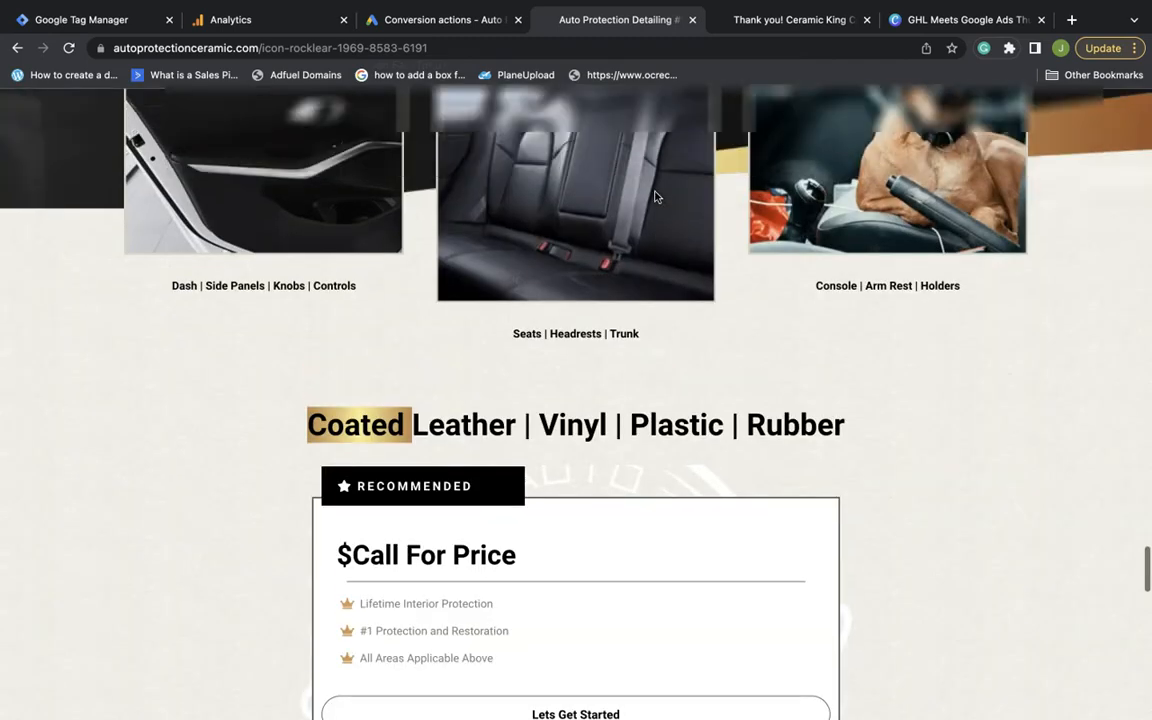
scroll(656, 197, up, 10)
mouse_move(784, 51)
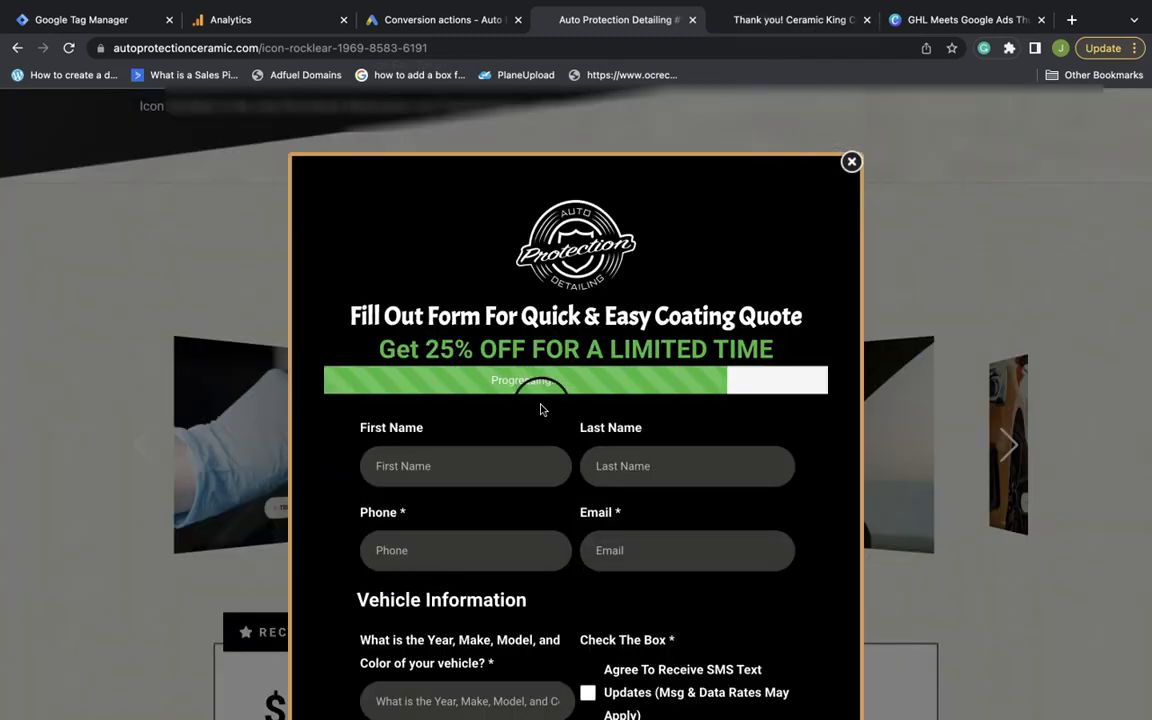
scroll(540, 409, down, 2)
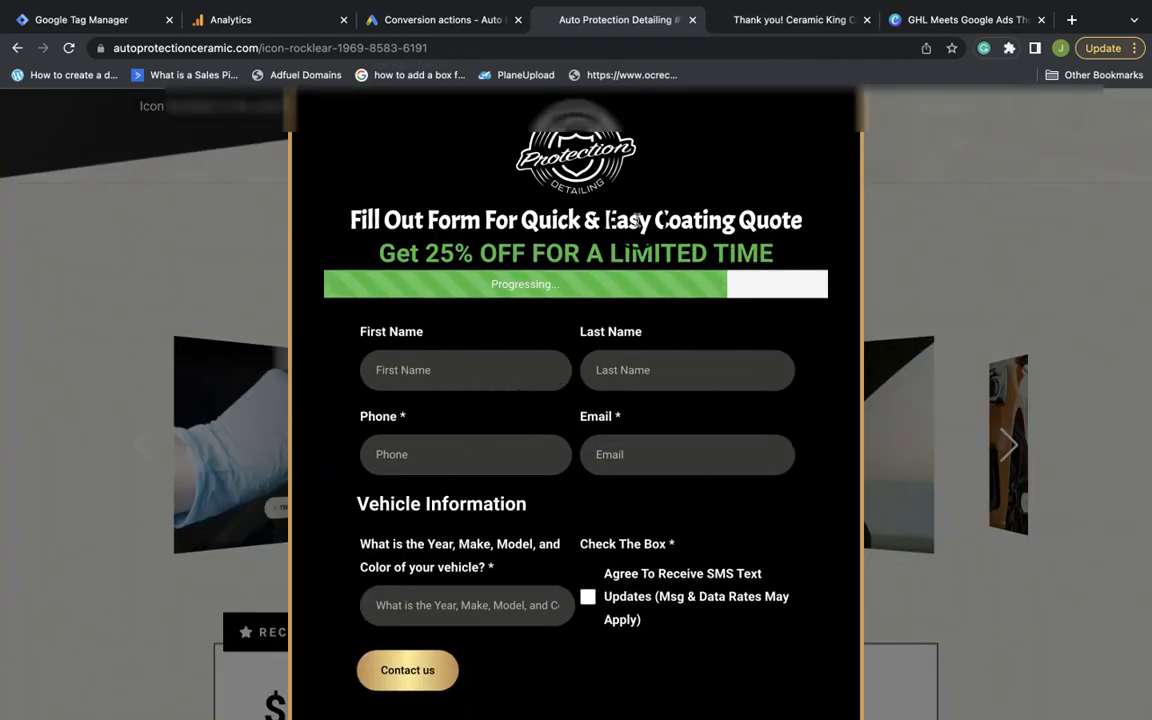
scroll(609, 345, down, 1)
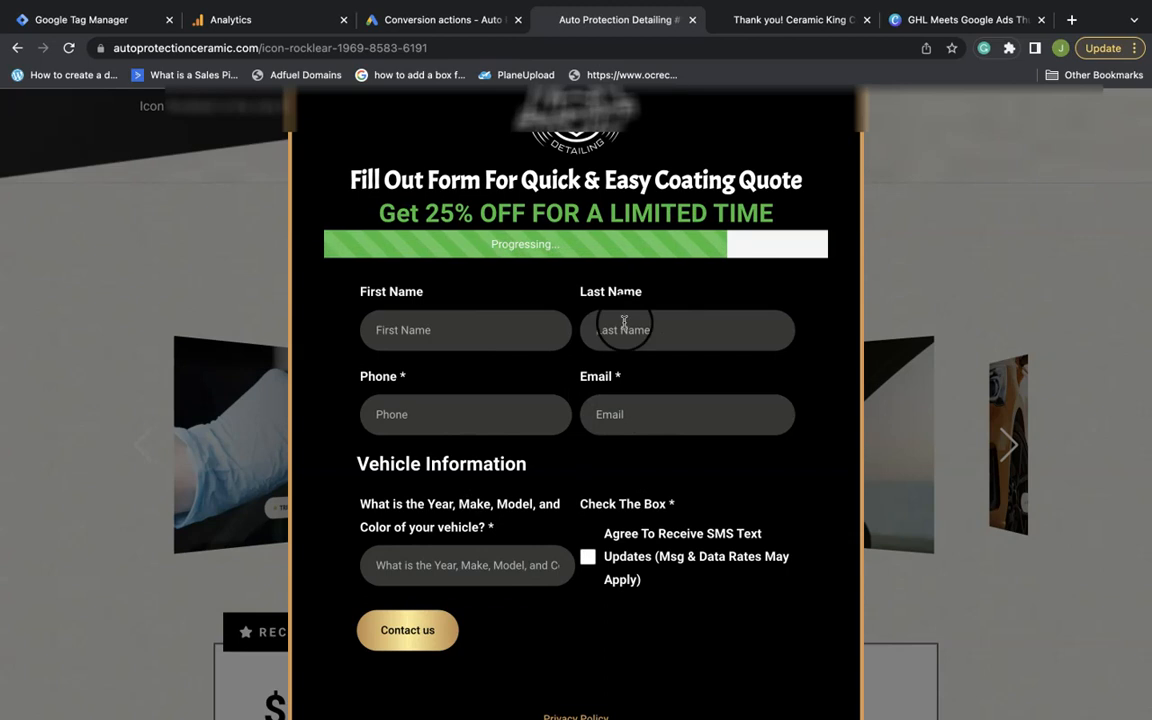
scroll(624, 322, up, 1)
Reload the Thank you page, close the main page's quote popup, and return to Analytics
click(787, 19)
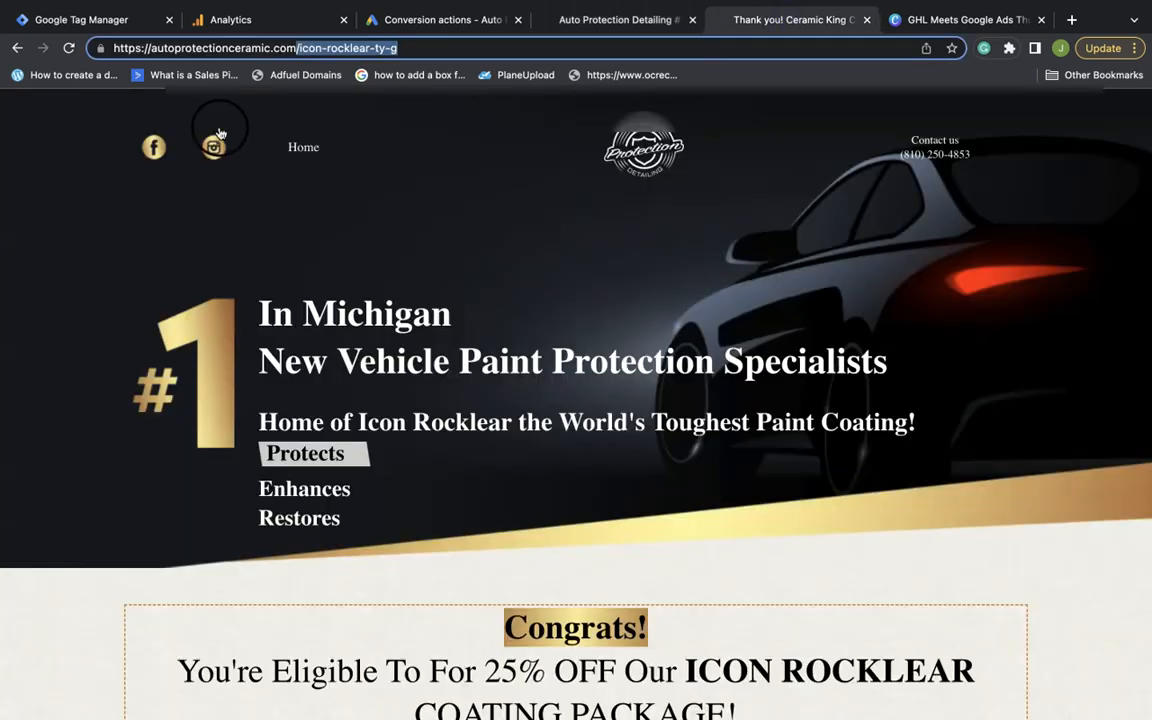
click(220, 129)
click(69, 48)
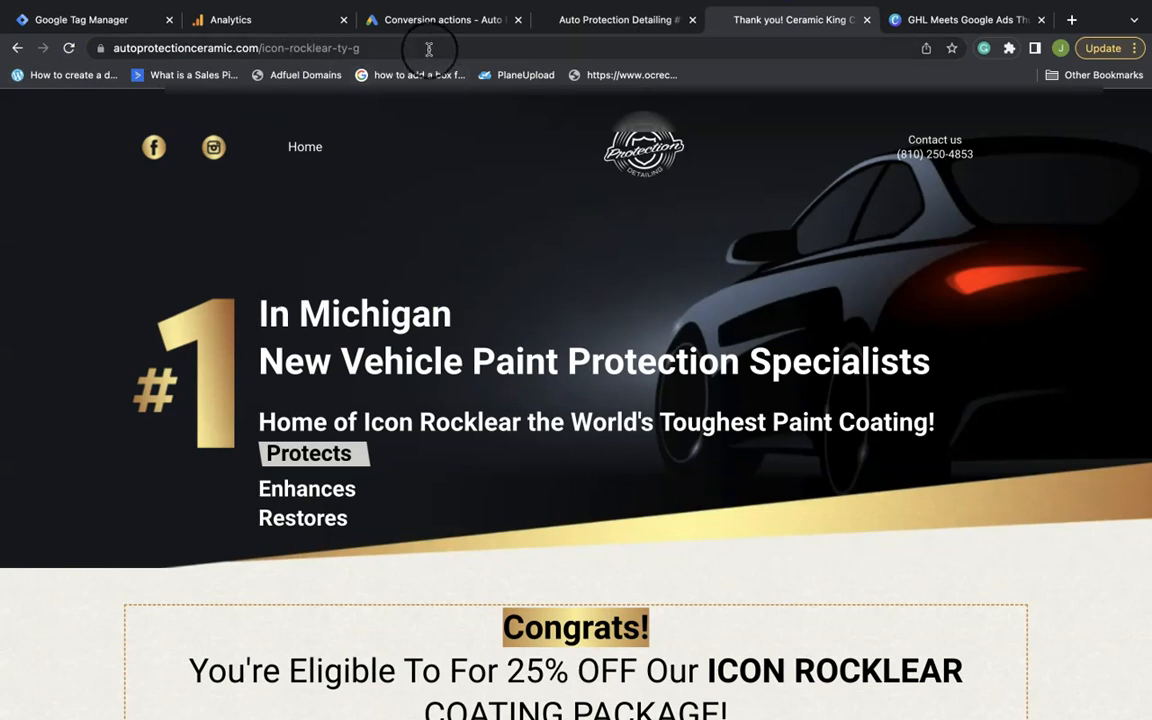
click(571, 20)
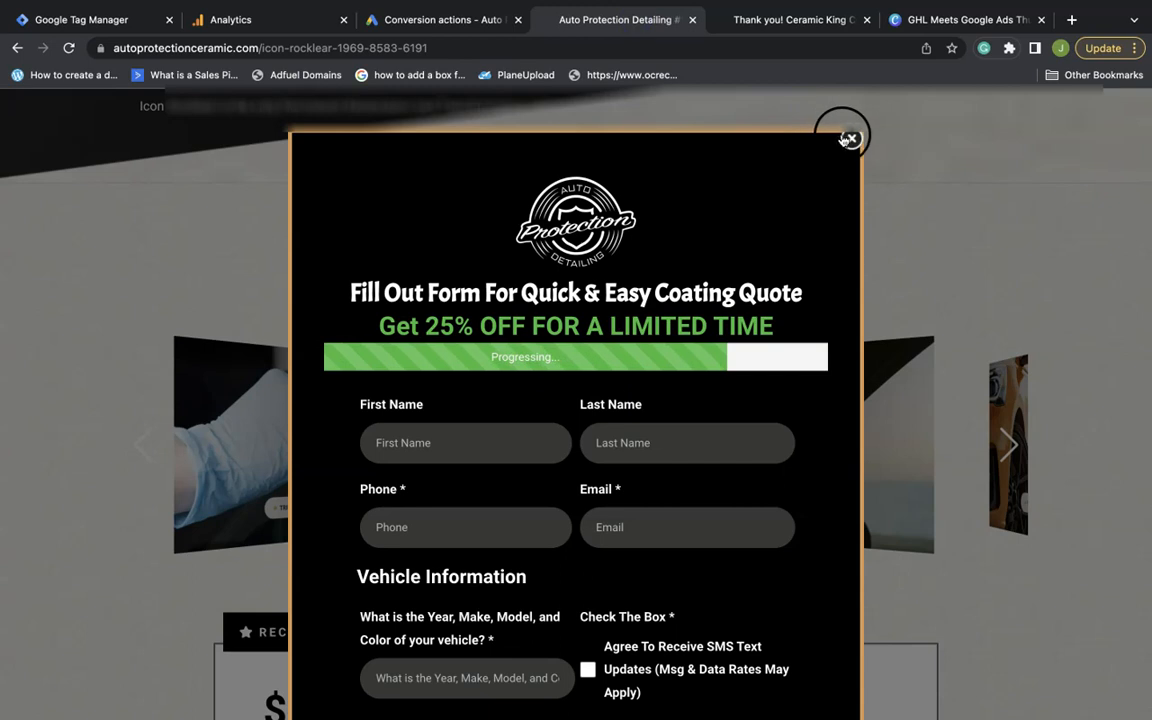
click(849, 136)
scroll(501, 311, up, 3)
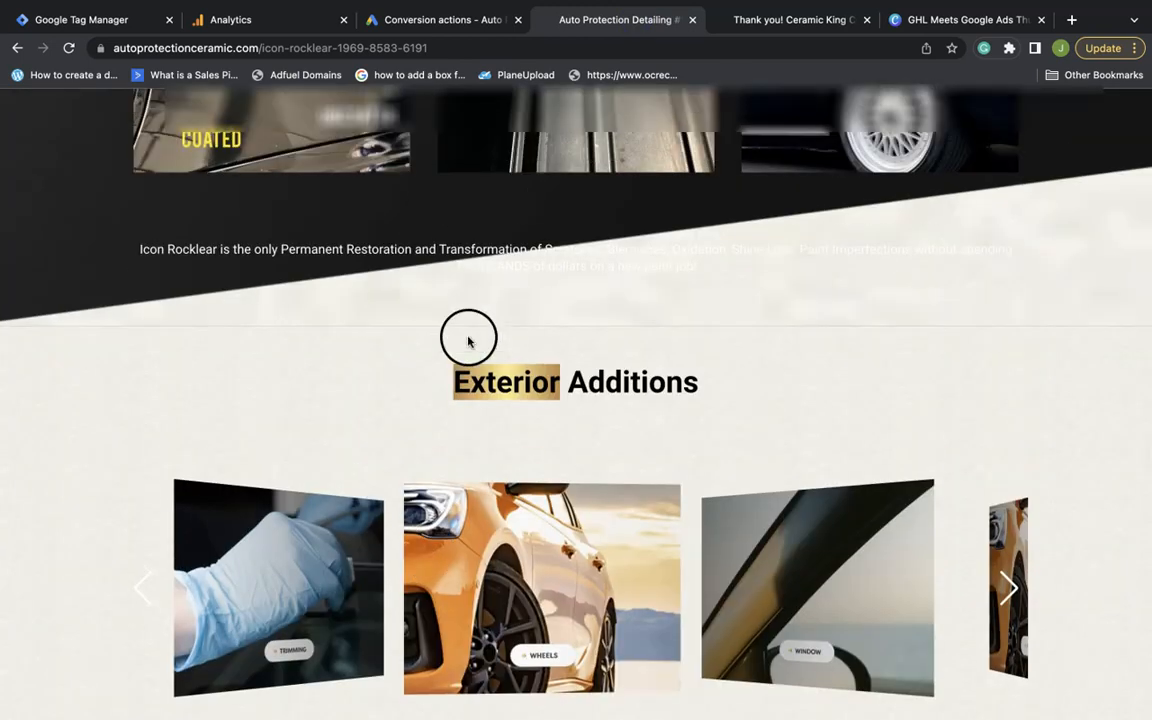
click(257, 24)
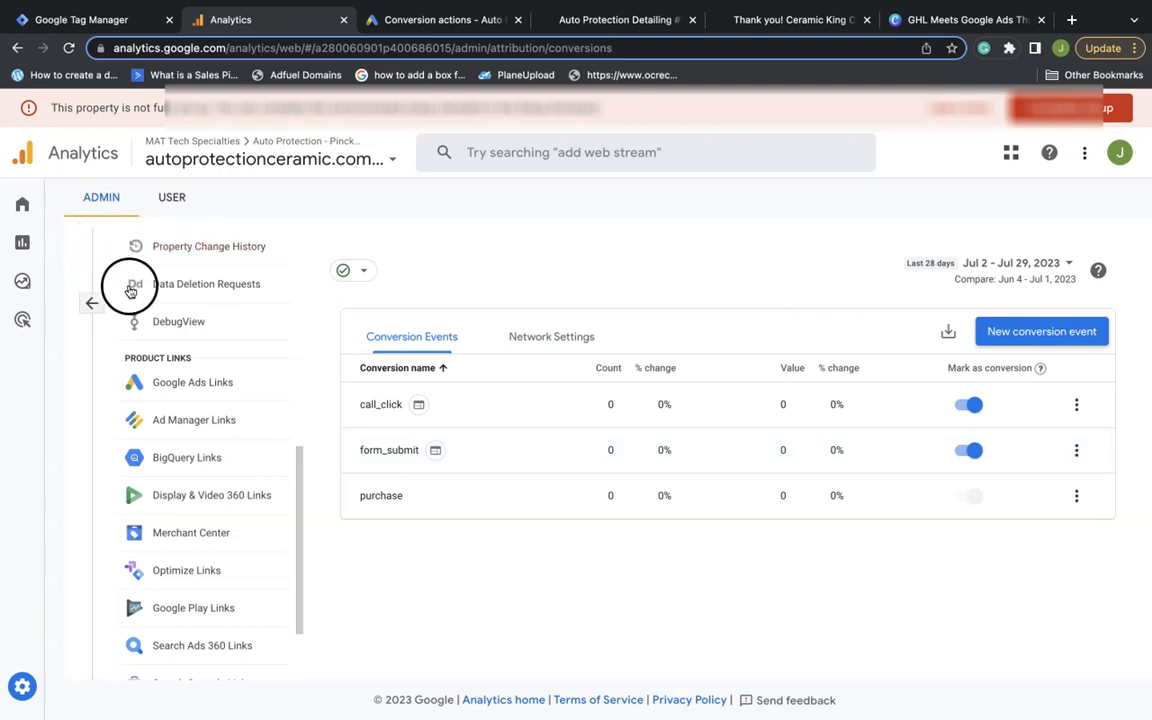
Look over the Events list in Admin and go back to Admin home
scroll(195, 375, down, 2)
scroll(190, 383, up, 5)
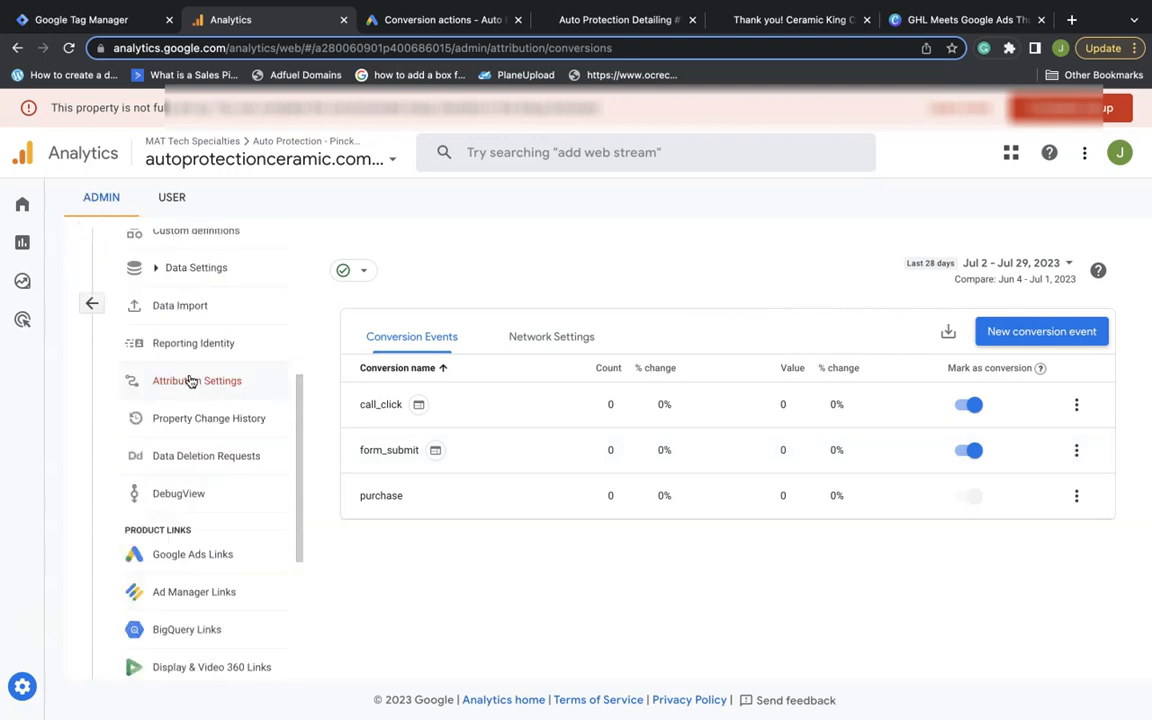
scroll(190, 381, up, 5)
click(185, 350)
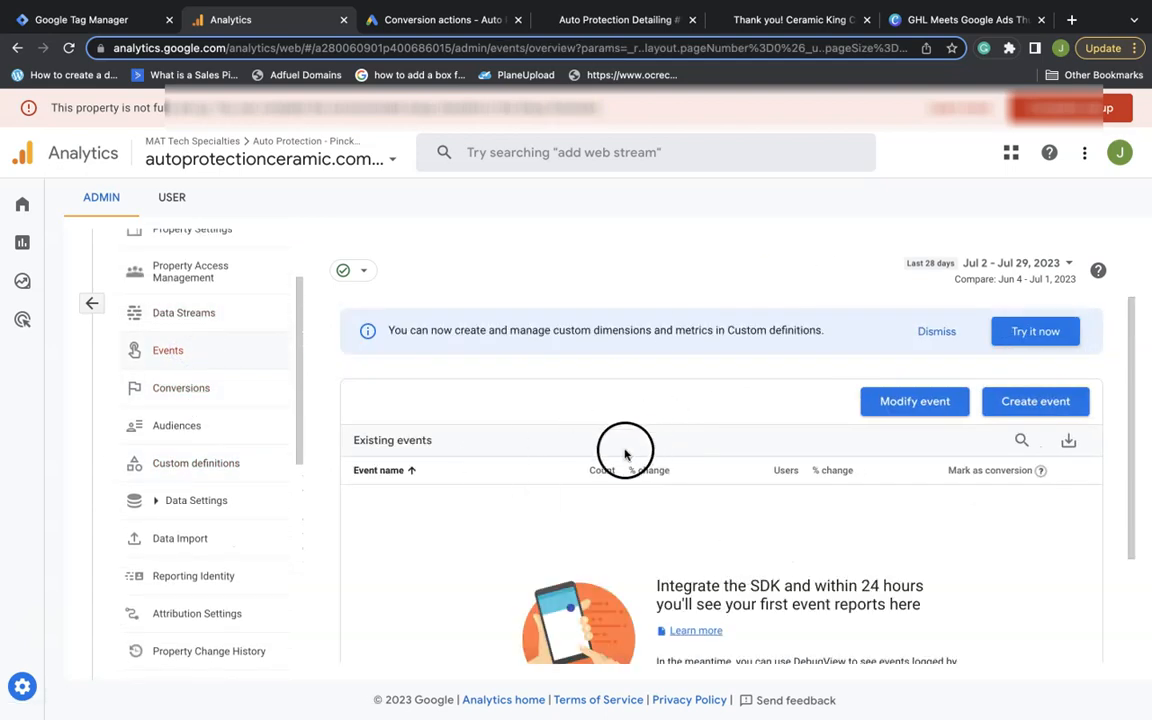
scroll(473, 524, down, 2)
scroll(472, 524, up, 2)
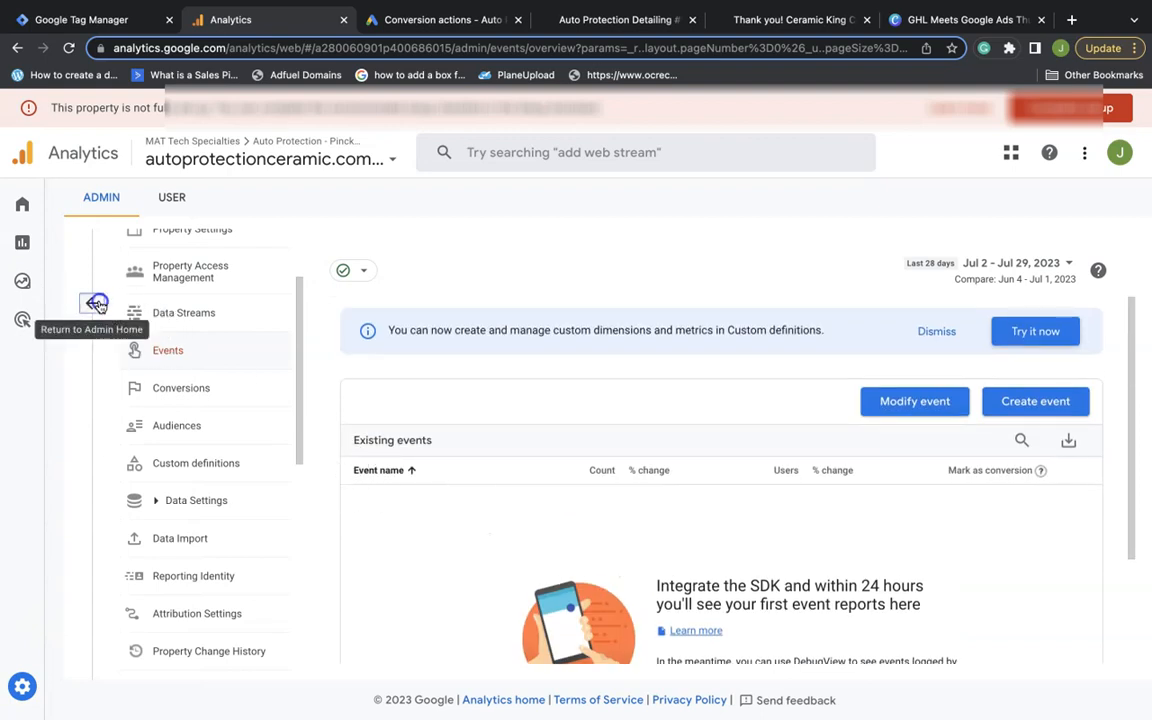
click(97, 305)
Leave Admin through Explore and open the Reports snapshot
click(42, 255)
click(22, 280)
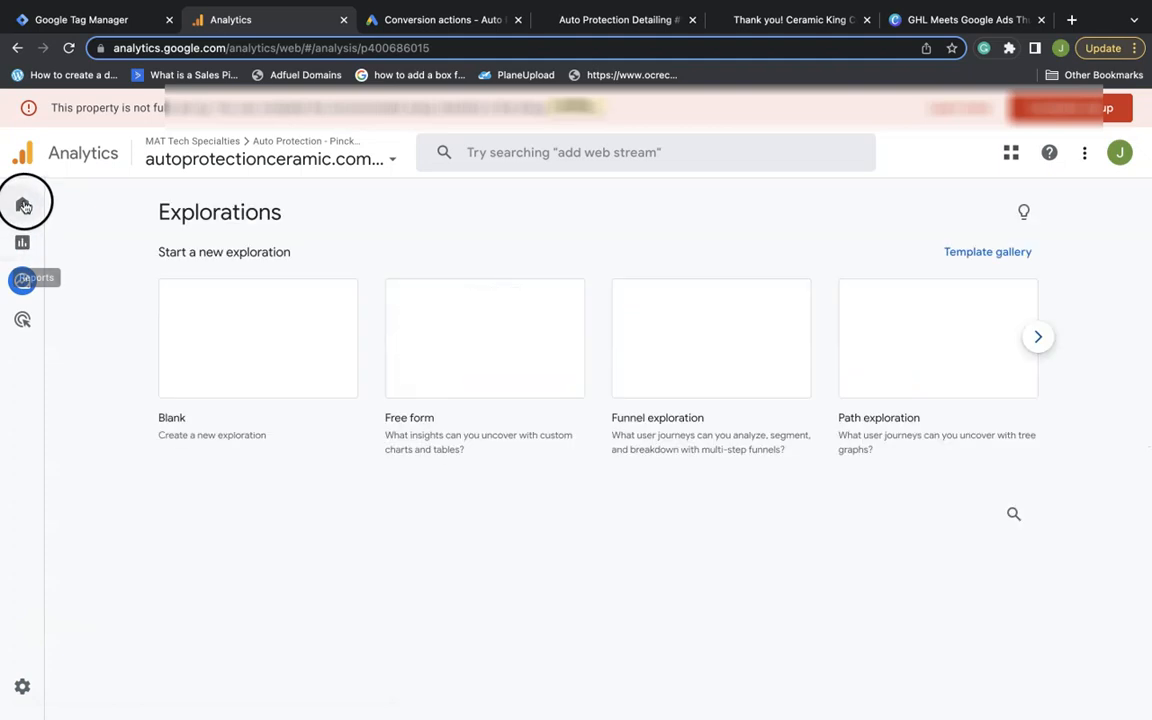
click(58, 244)
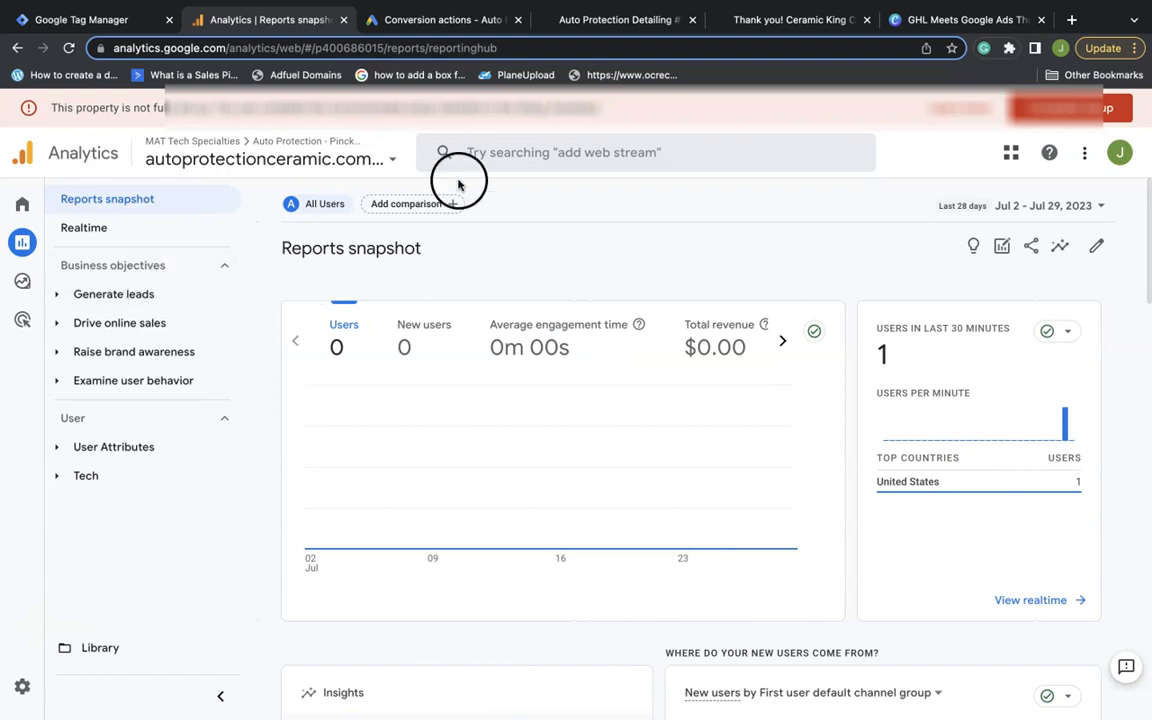
Open the Conversions report under Examine user behavior > Events
click(138, 384)
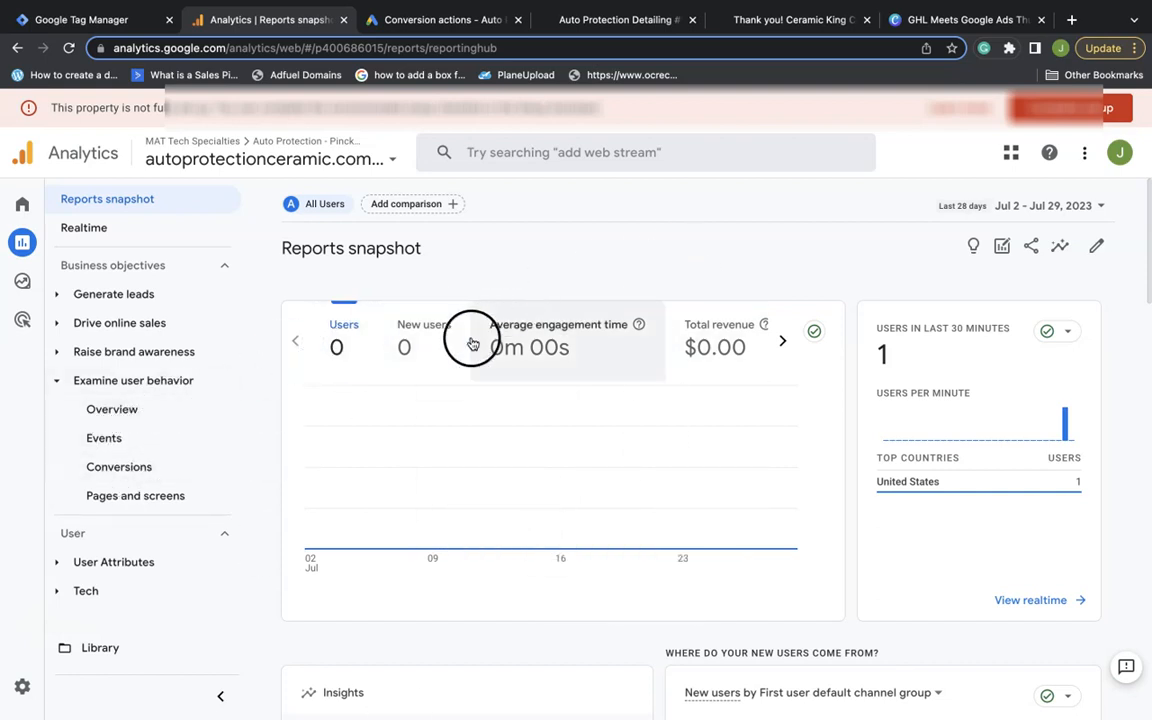
click(143, 446)
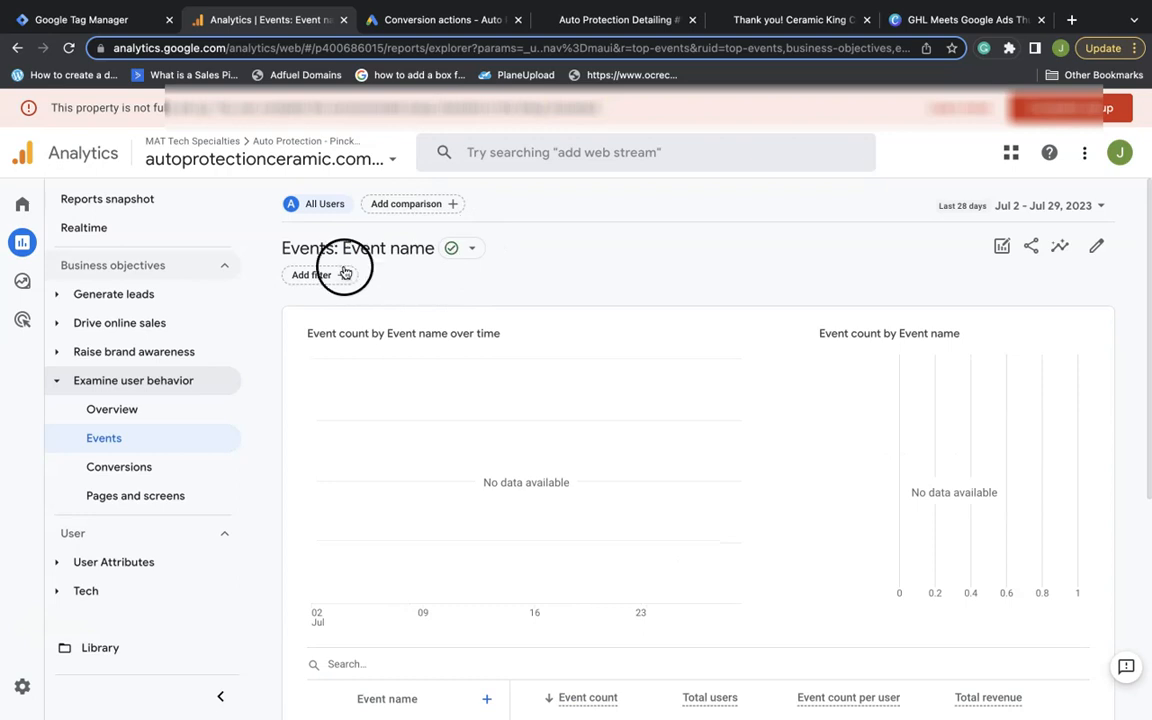
scroll(443, 347, down, 1)
scroll(445, 345, down, 2)
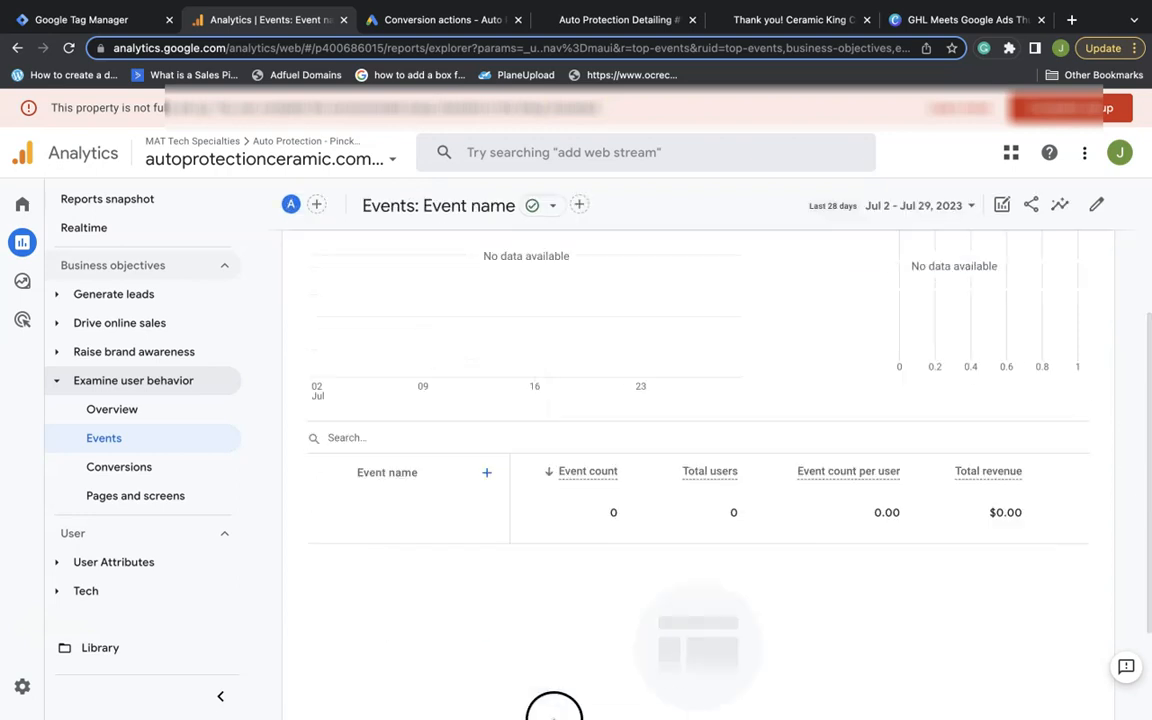
scroll(419, 488, up, 4)
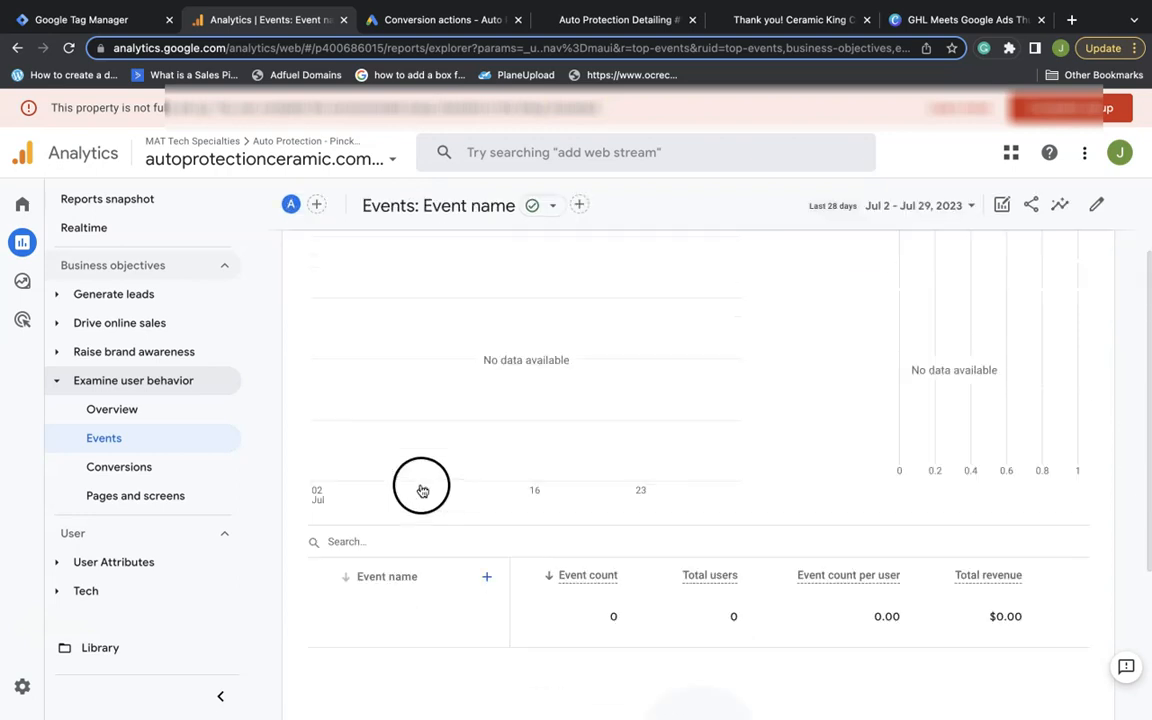
click(172, 464)
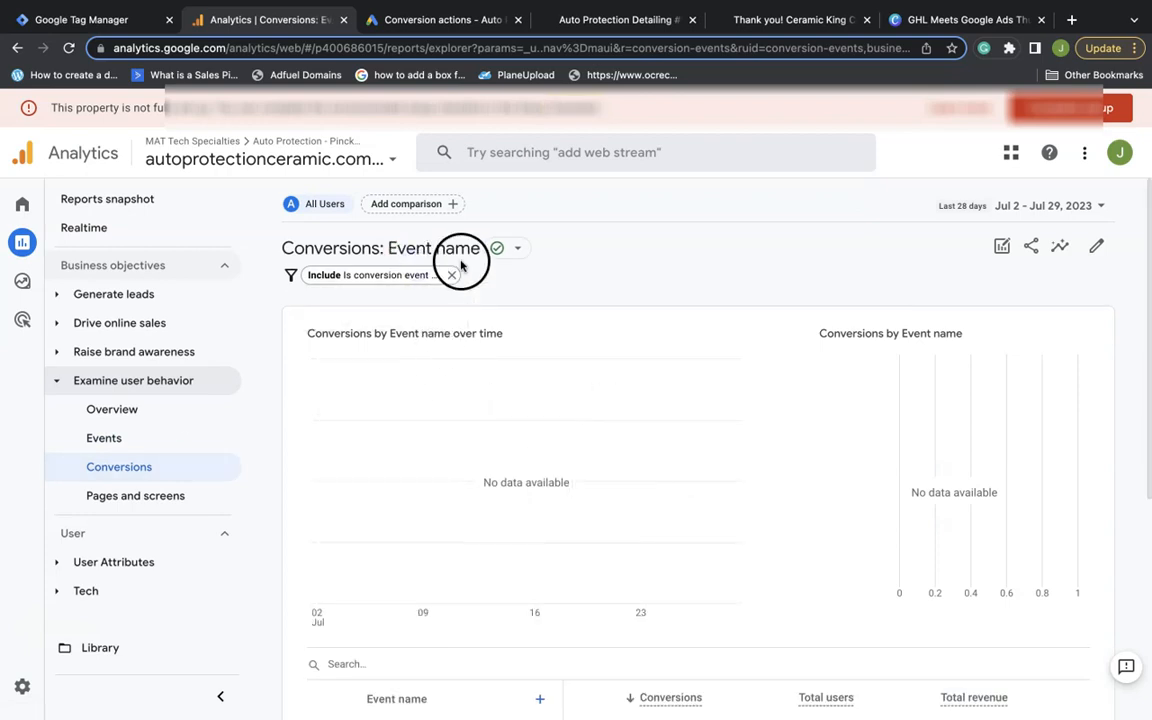
Check the report's sampling badge, then open the Customize report editor
click(513, 251)
click(556, 221)
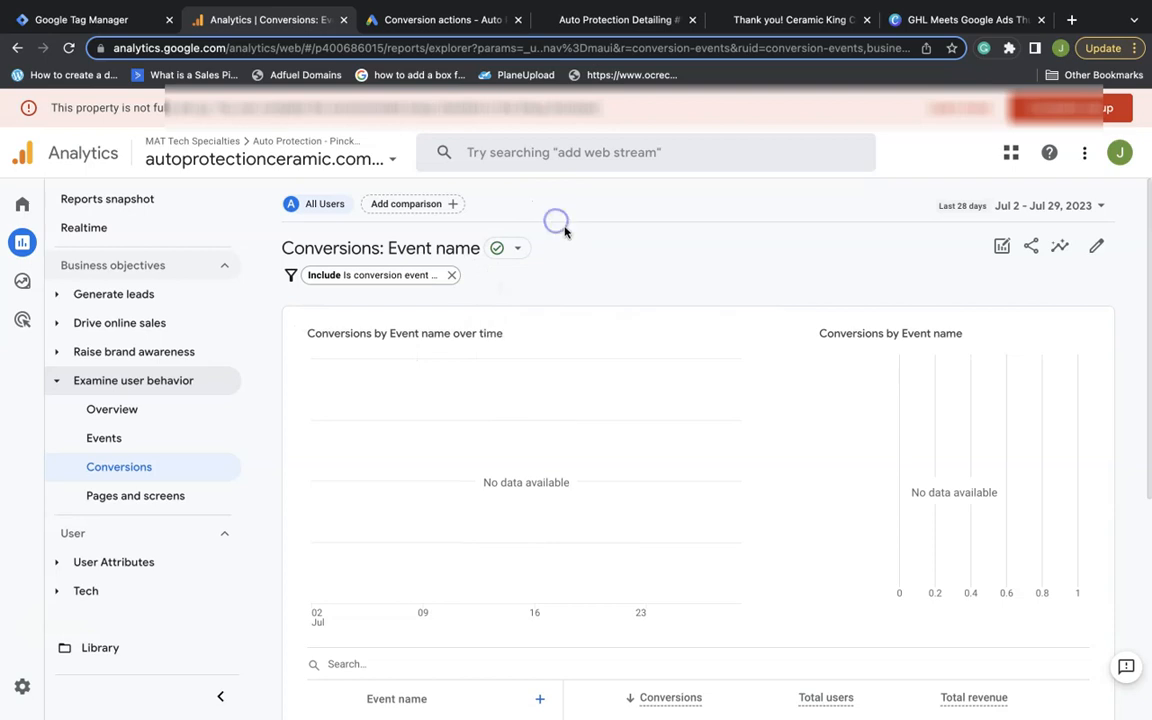
click(1095, 246)
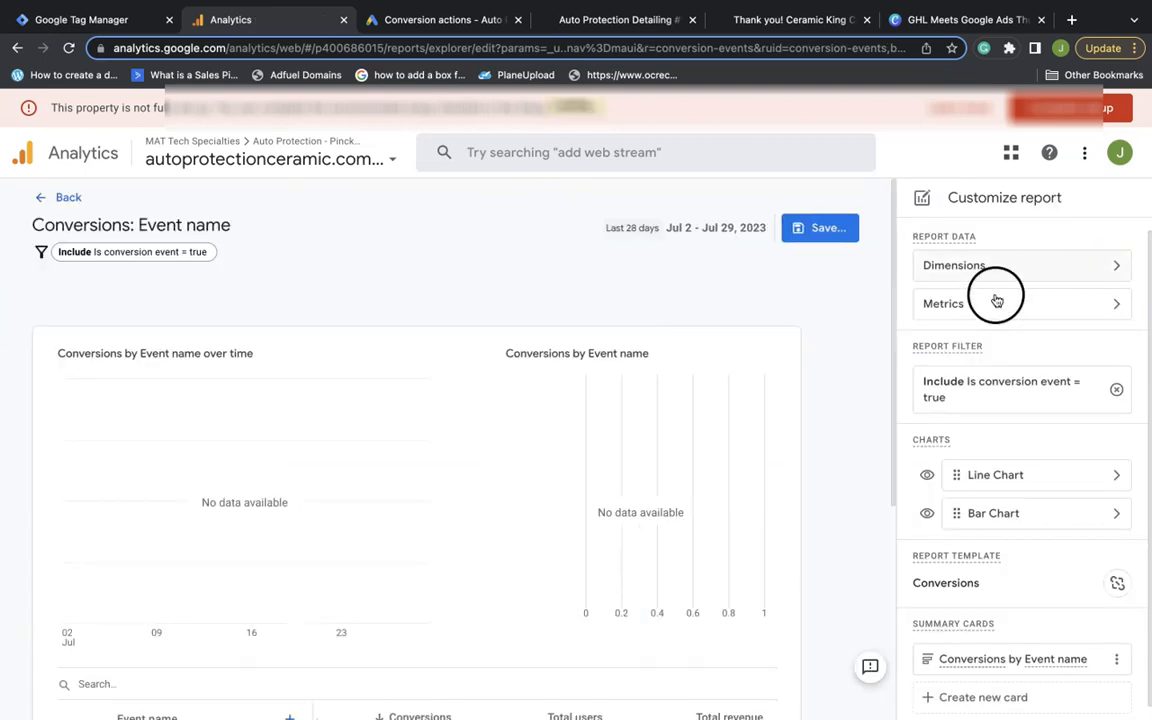
Review the conversion-event filter and Line/Bar chart options, then return to Google Ads Conversion actions
scroll(967, 390, down, 1)
mouse_move(962, 541)
mouse_down()
mouse_move(1004, 650)
mouse_move(993, 649)
mouse_up()
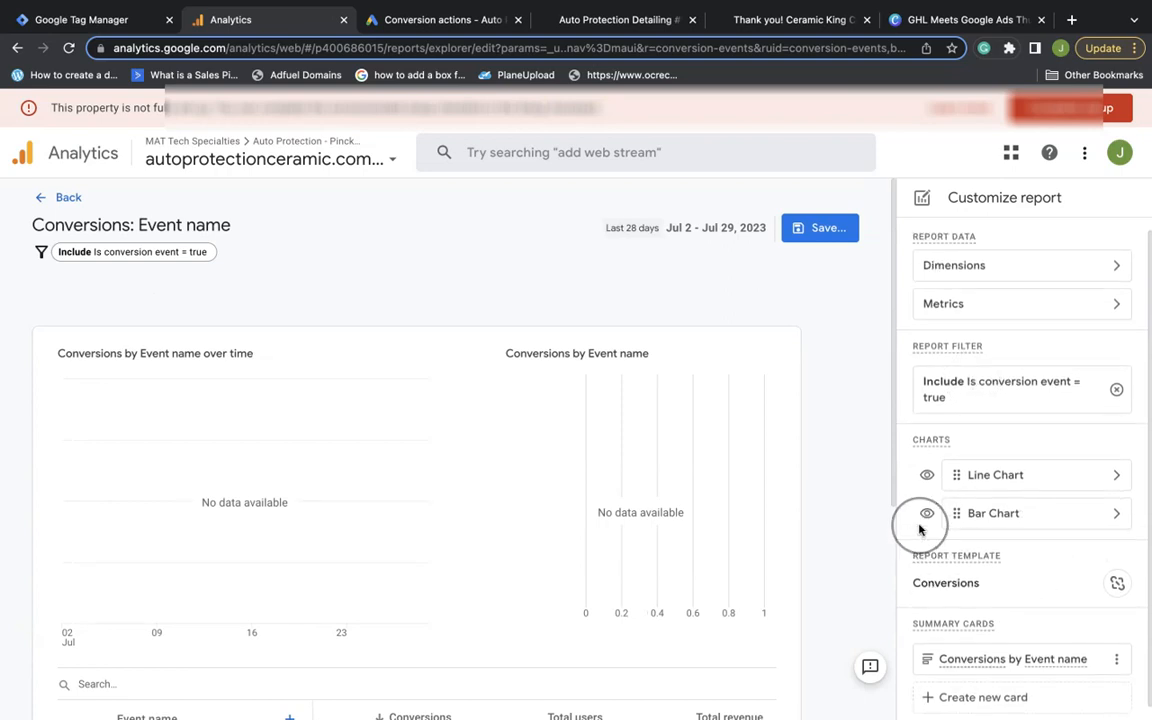
scroll(885, 527, down, 5)
scroll(885, 527, down, 2)
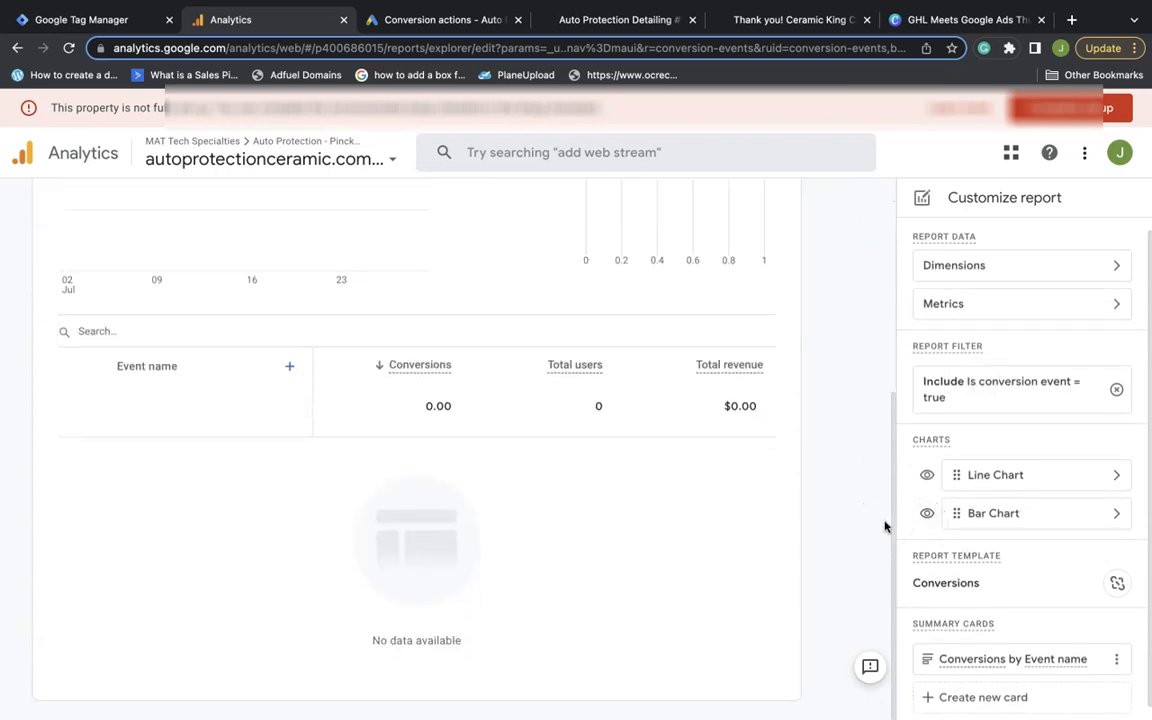
scroll(560, 437, up, 7)
scroll(561, 443, up, 1)
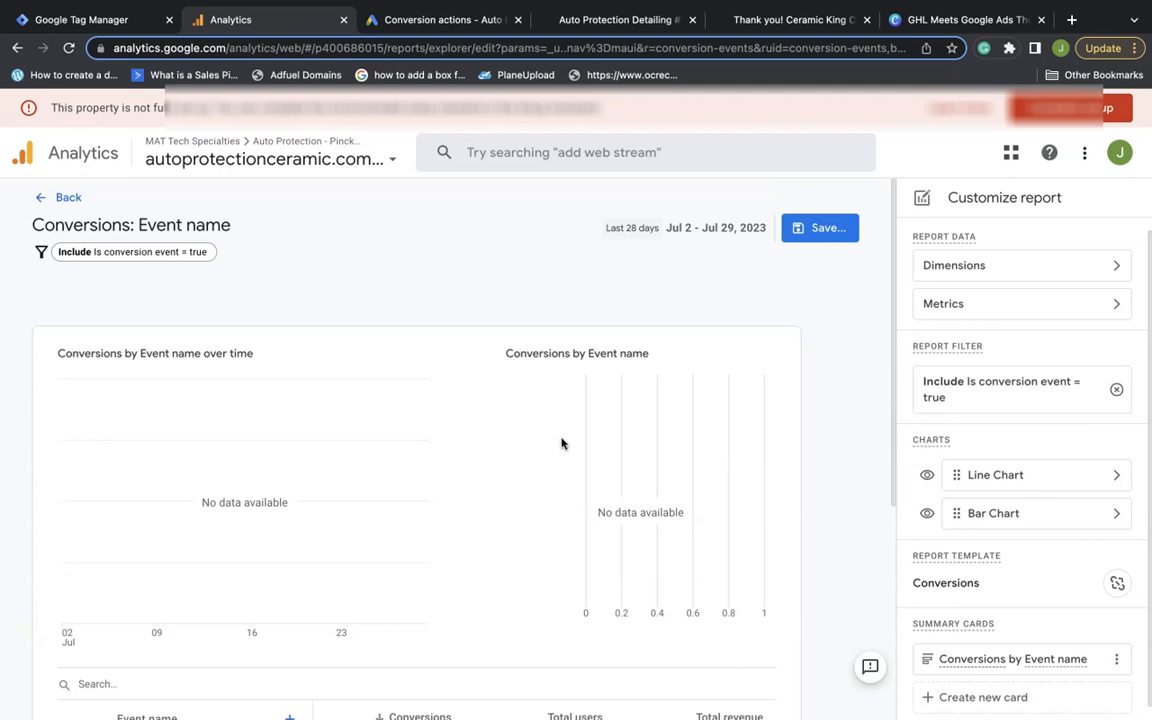
click(455, 21)
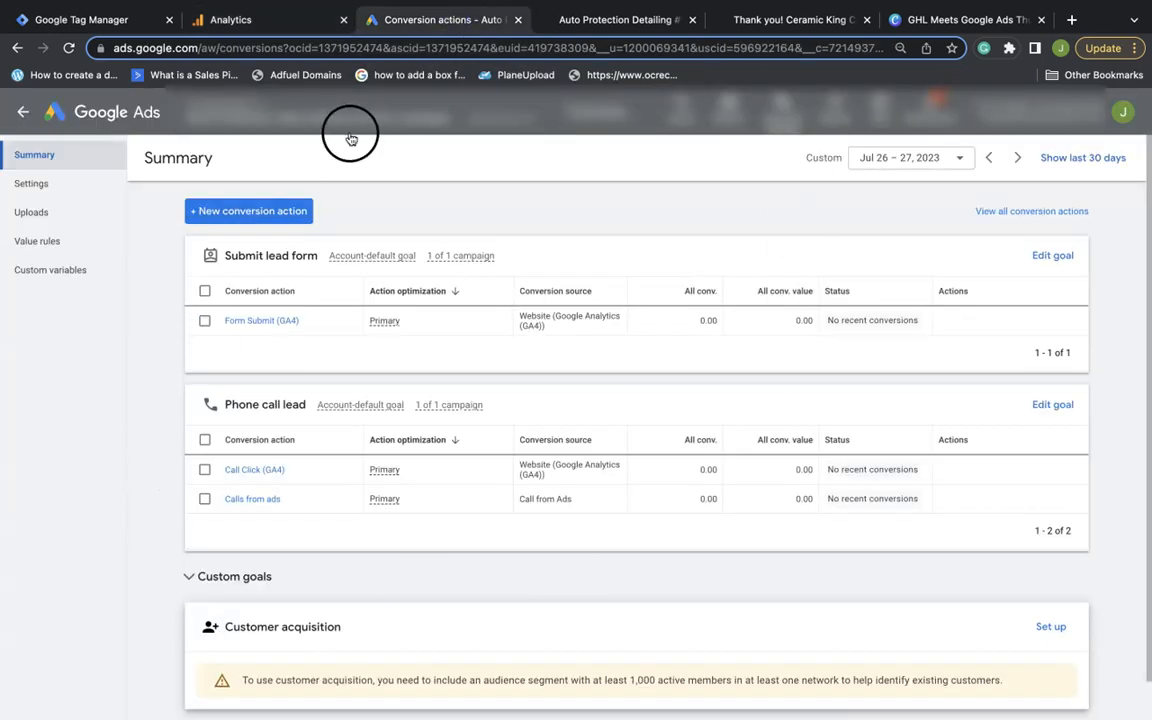